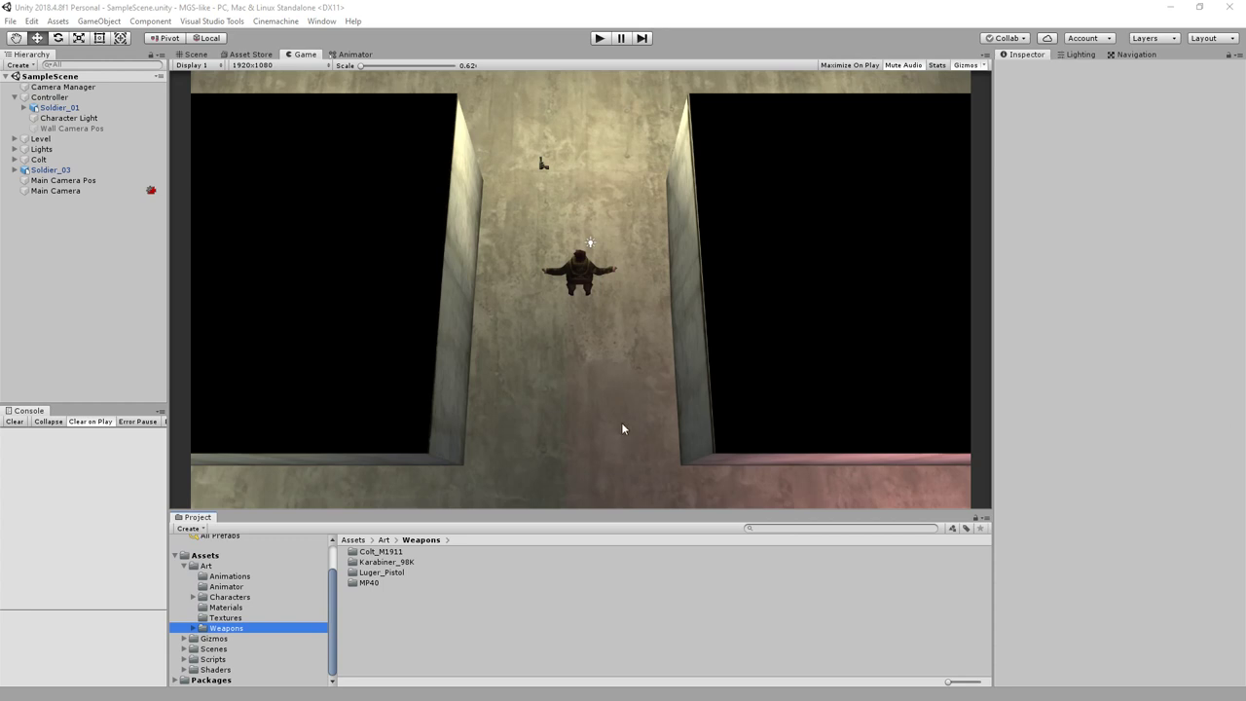
Play-test the game, walking the character up and down the corridor, then stop.
left_click(605, 37)
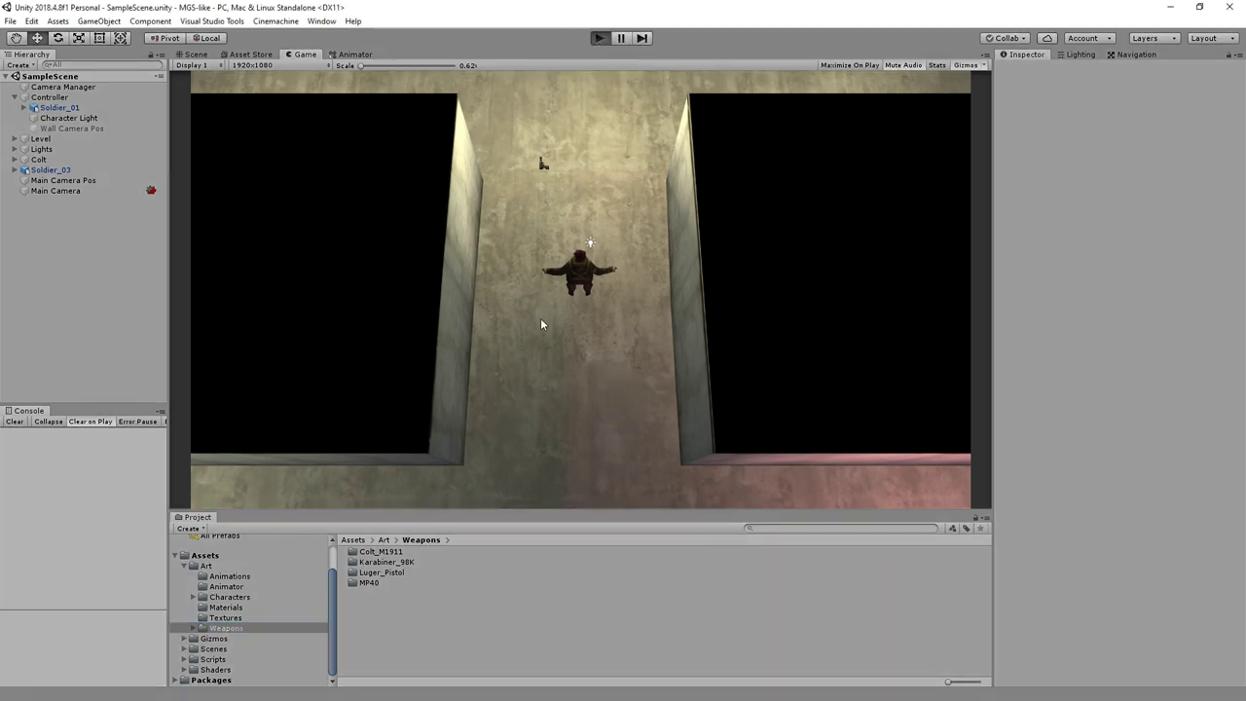
key("w")
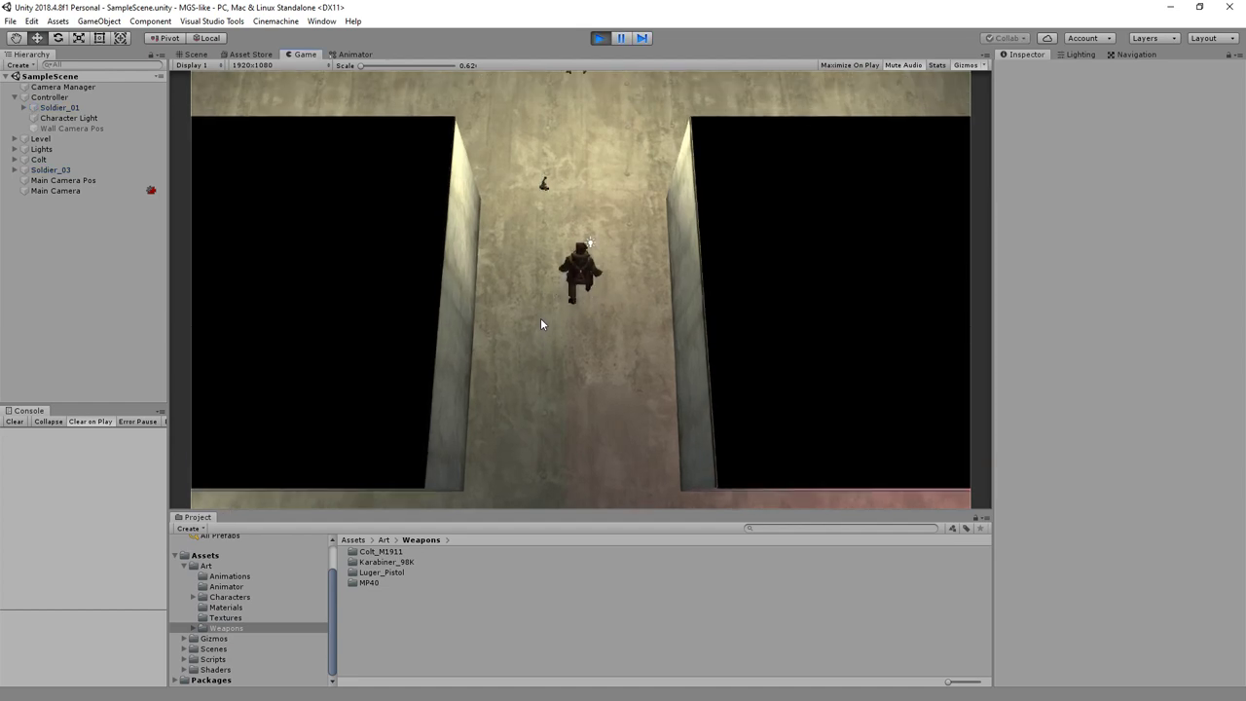
key("s")
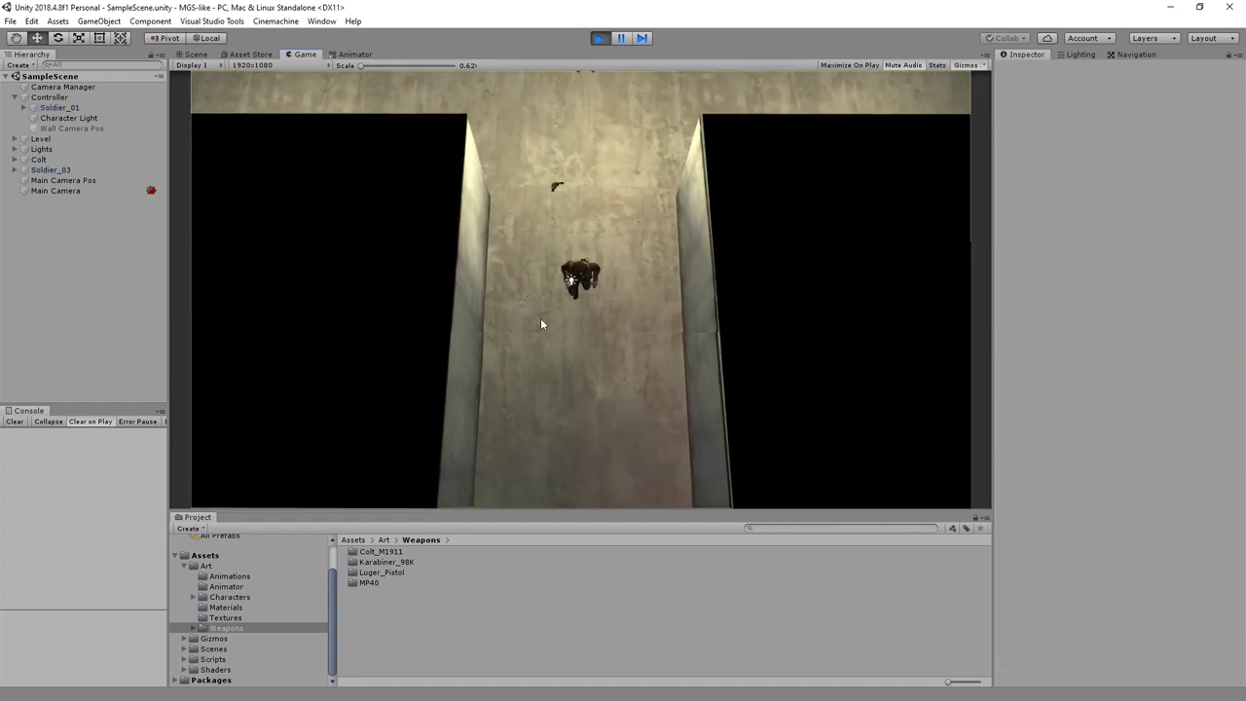
key("w")
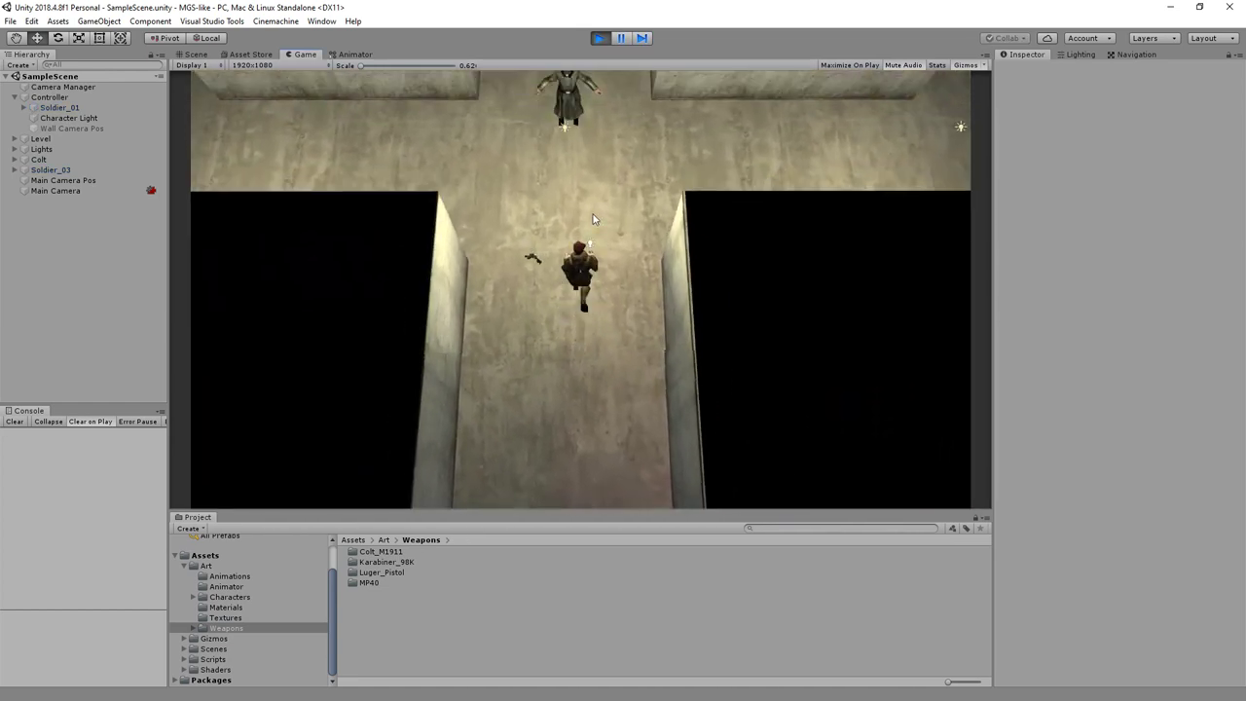
key("w")
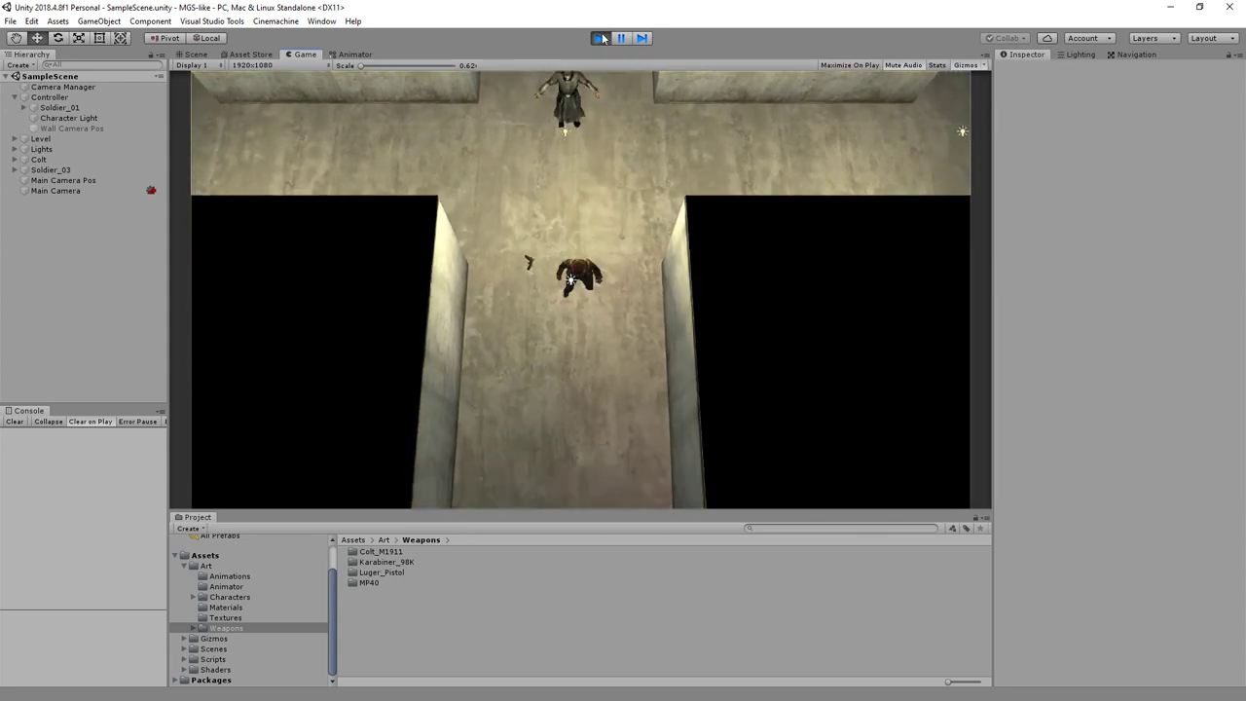
left_click(601, 39)
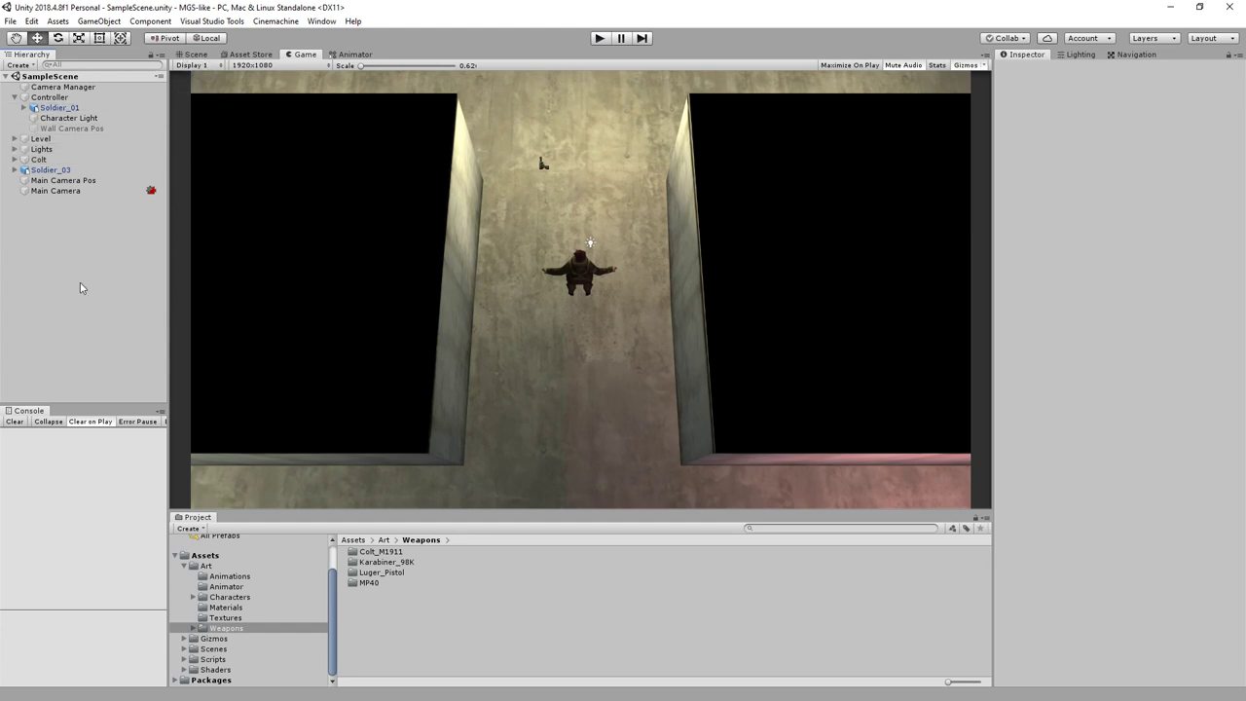
Create a new folder named AI inside the Scripts folder.
left_click(182, 567)
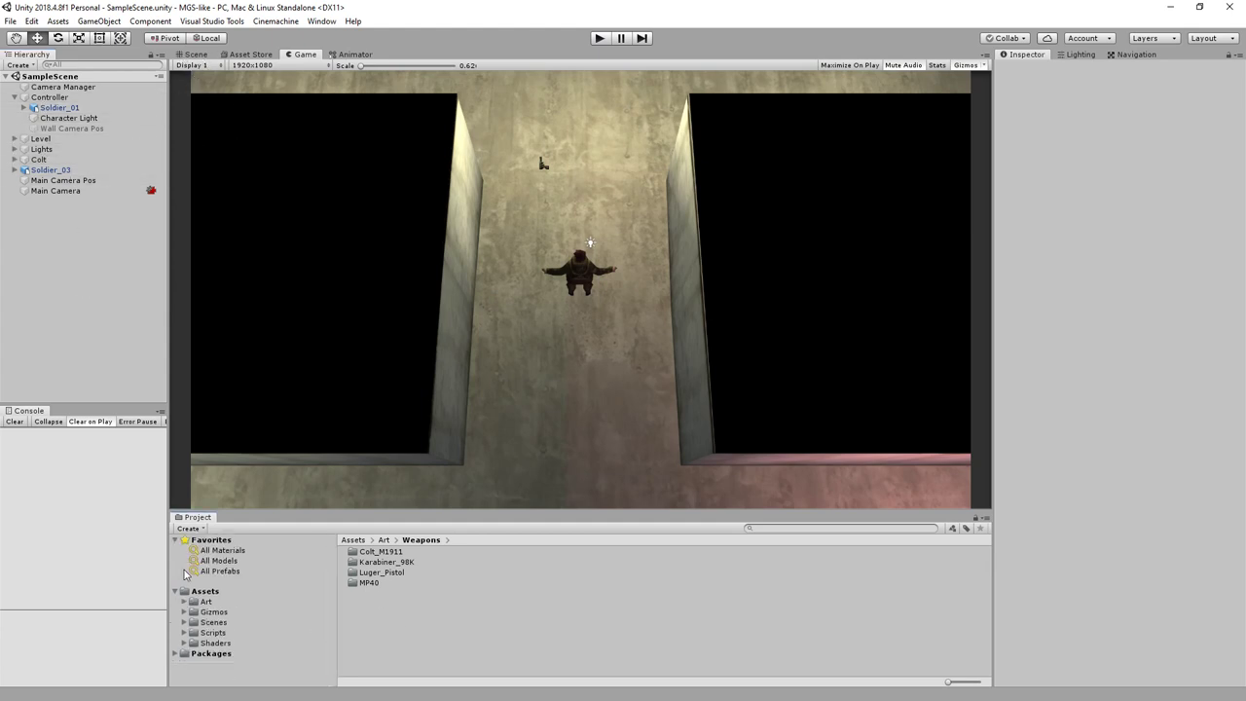
left_click(212, 633)
right_click(396, 616)
mouse_move(450, 311)
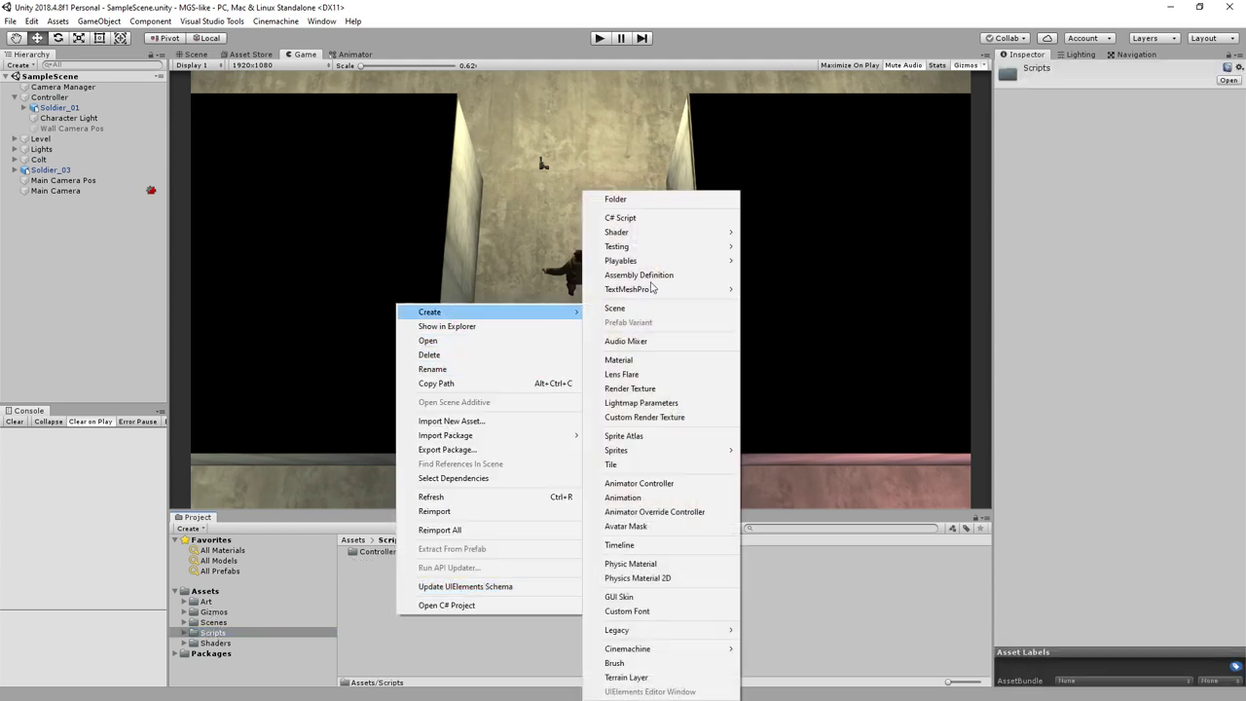
left_click(631, 201)
type("AI")
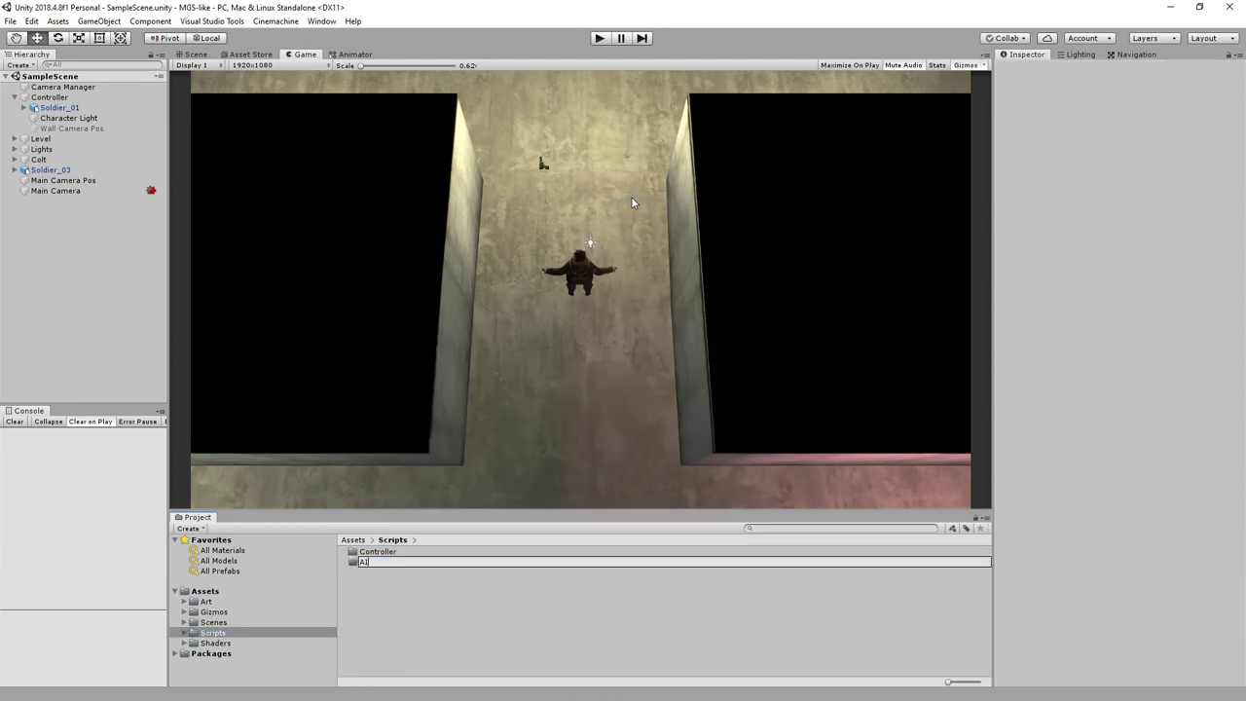
key("Return")
Inside the AI folder, create a C# script named AIController.
double_click(387, 552)
right_click(426, 589)
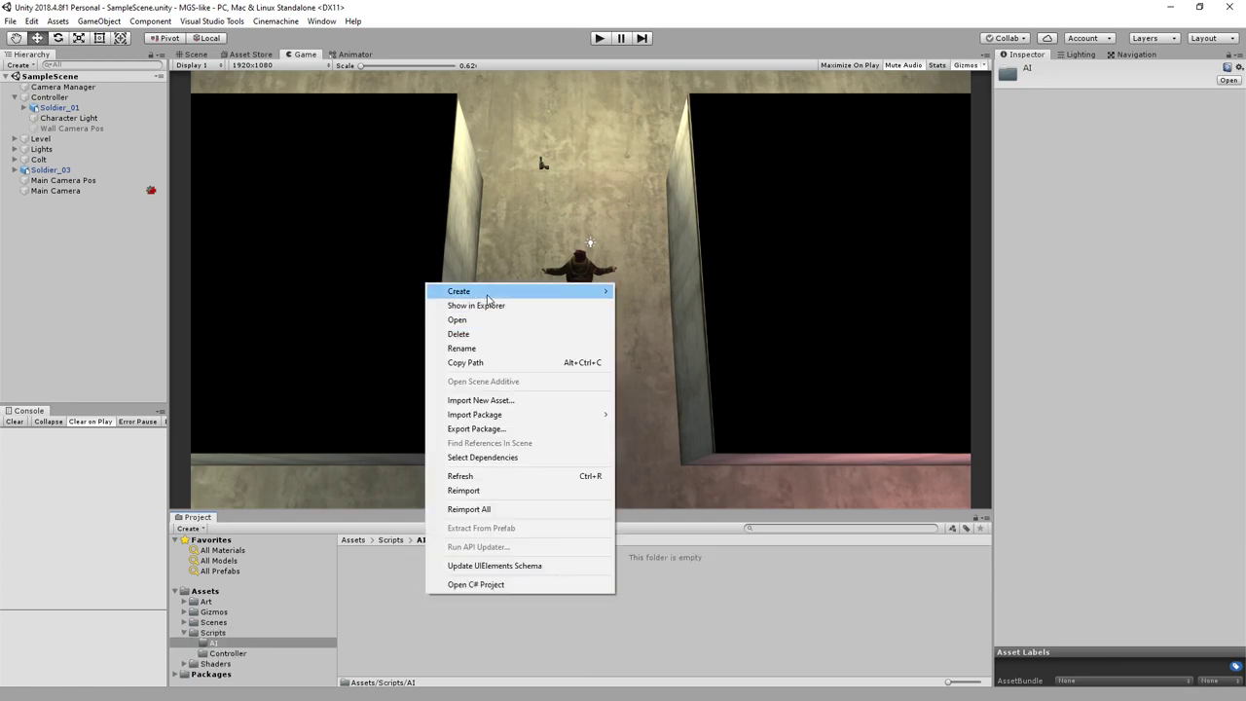
mouse_move(450, 311)
left_click(660, 220)
type("AIController")
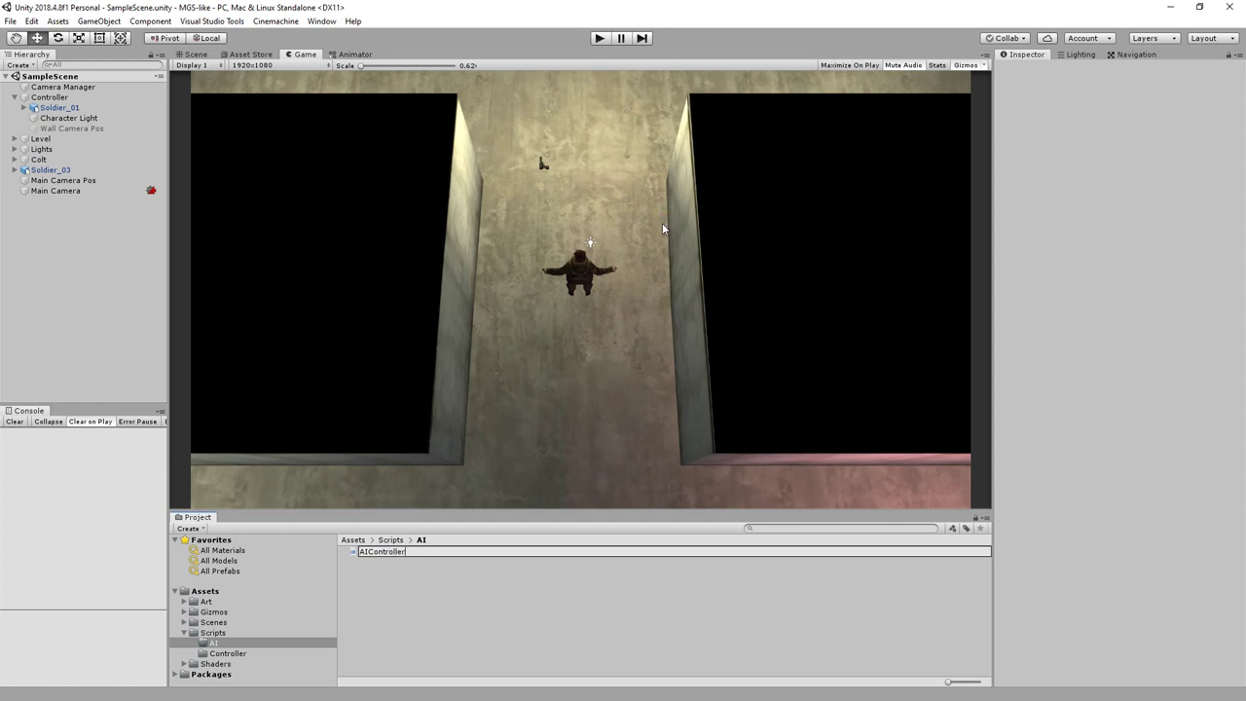
key("Return")
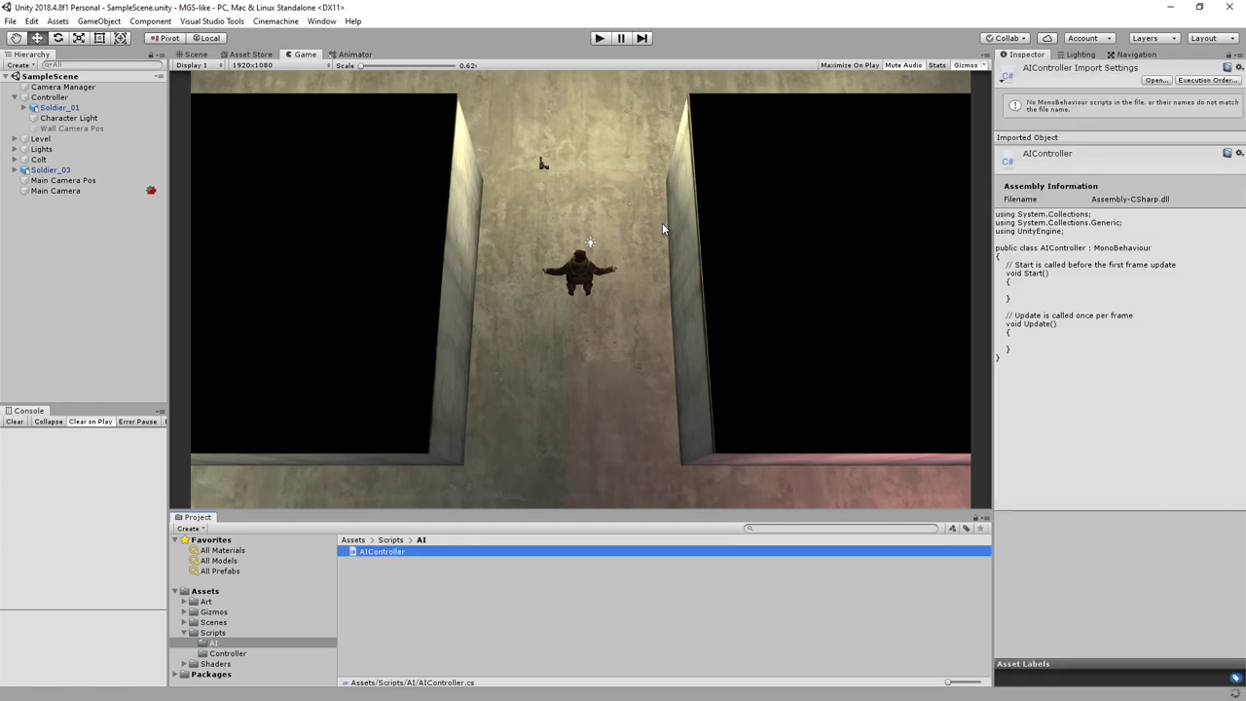
key("alt+Tab")
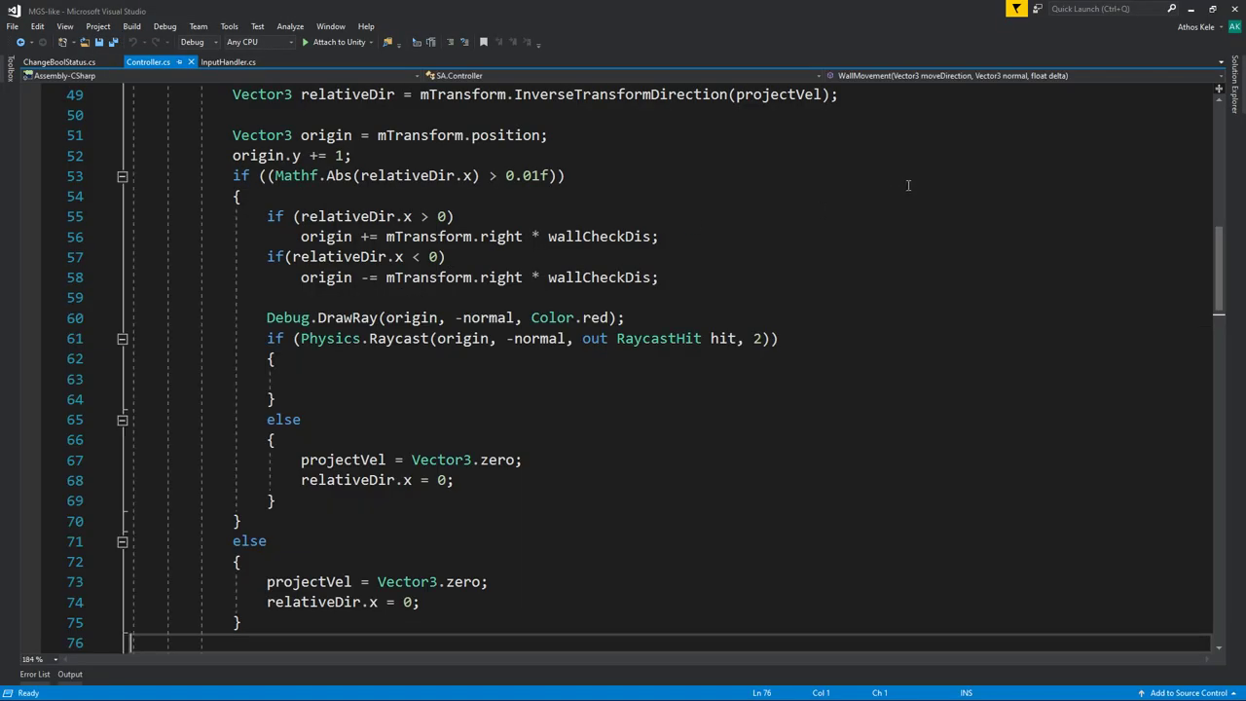
Open AIController.cs and wrap its class in namespace SA.
left_click(1235, 92)
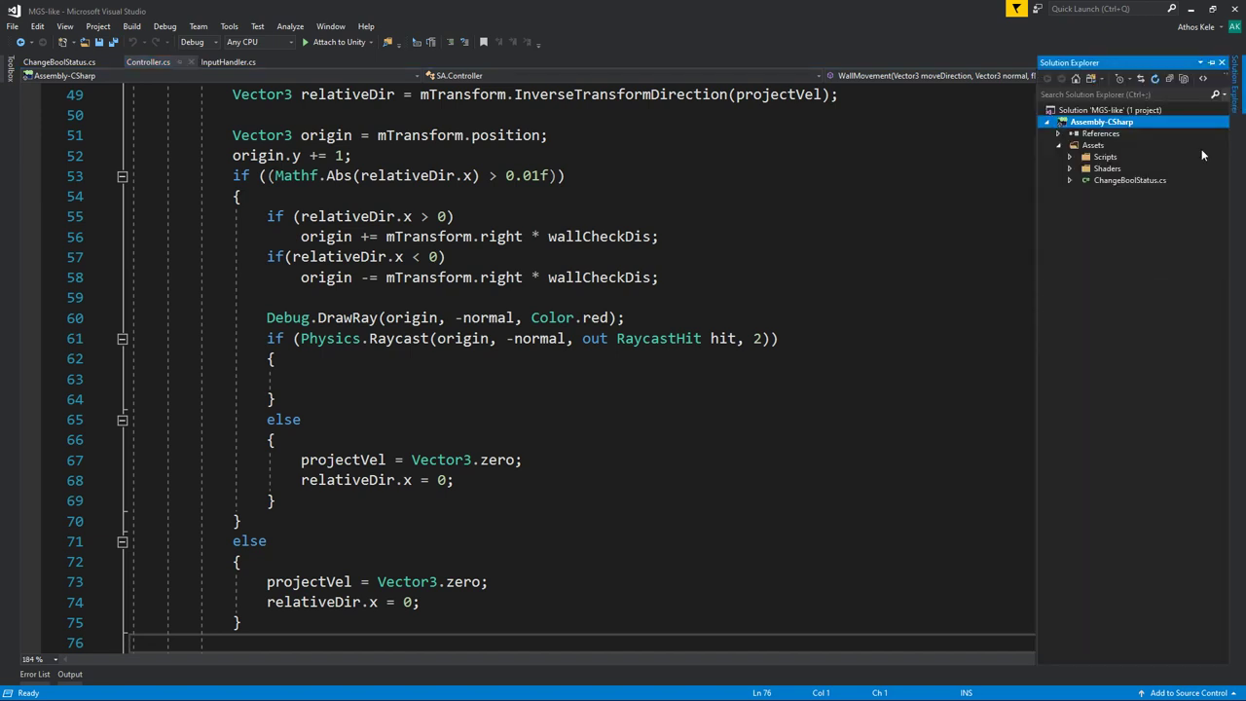
left_click(1081, 170)
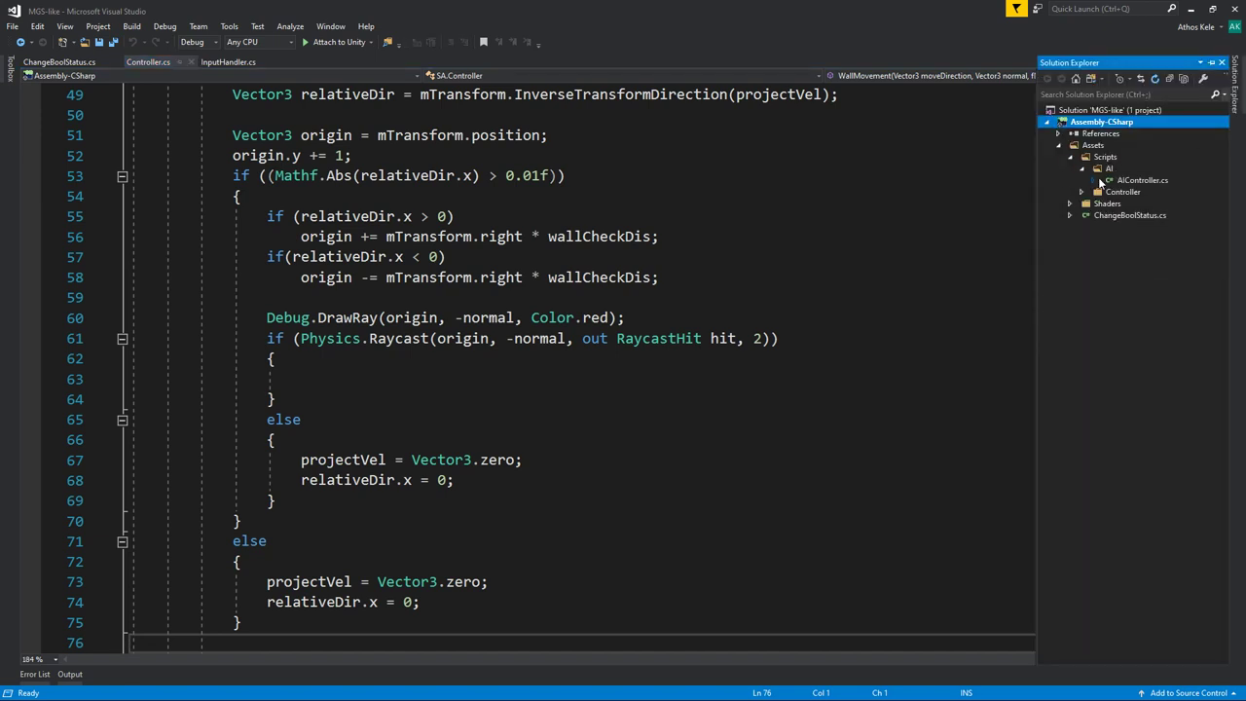
double_click(1141, 180)
left_click(231, 152)
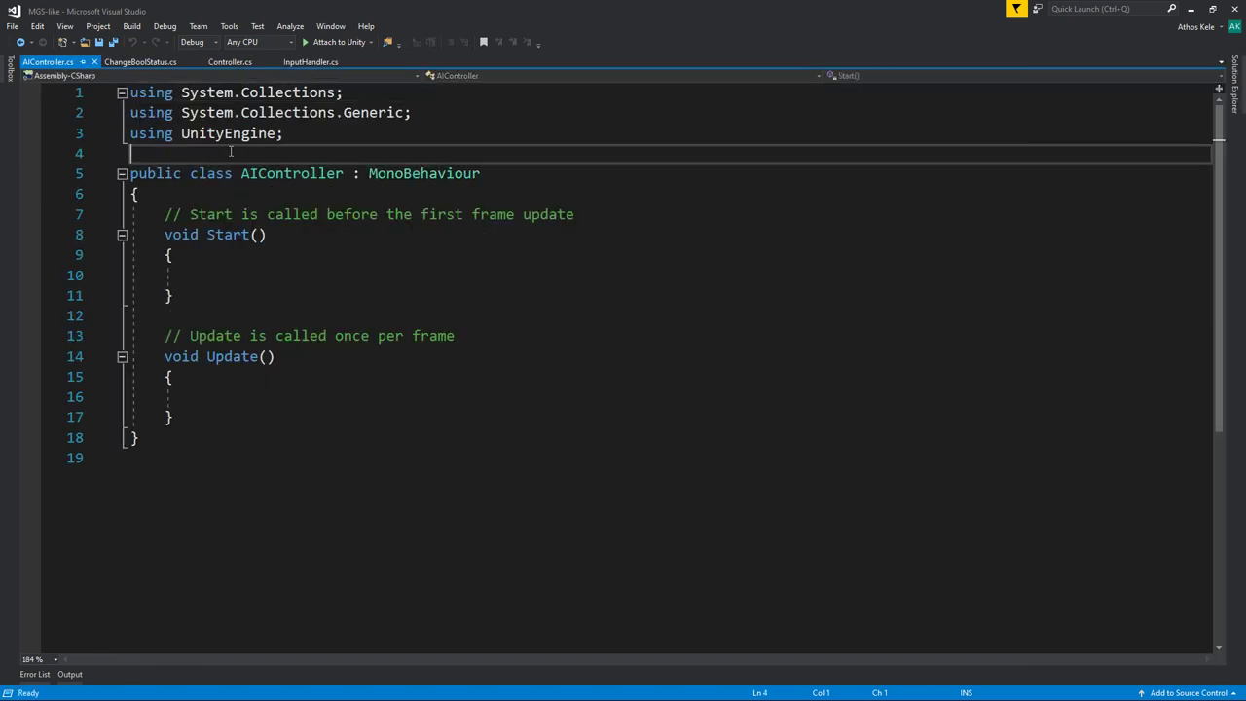
key("Return")
type("namespace SA{")
key("Down")
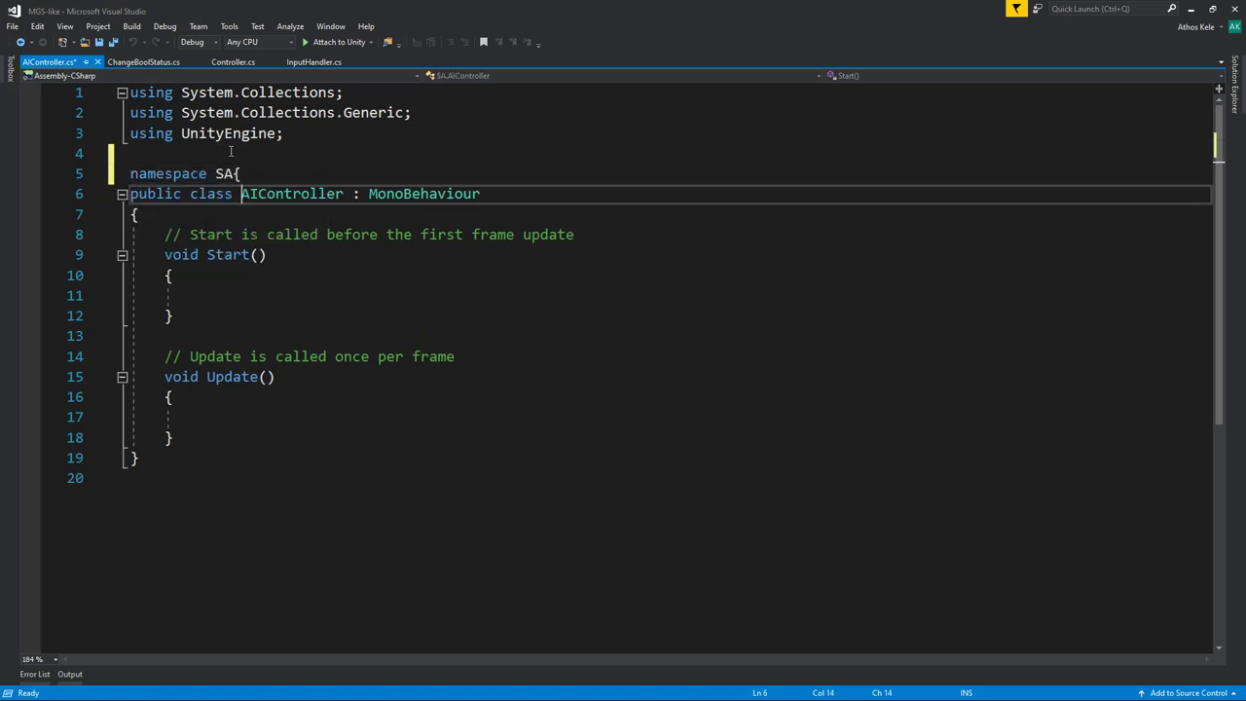
key("Down")
key("Down")
key("Down")
key("Down")
key("Down")
type("}")
Delete the default Start and Update methods and save the script.
key("Up")
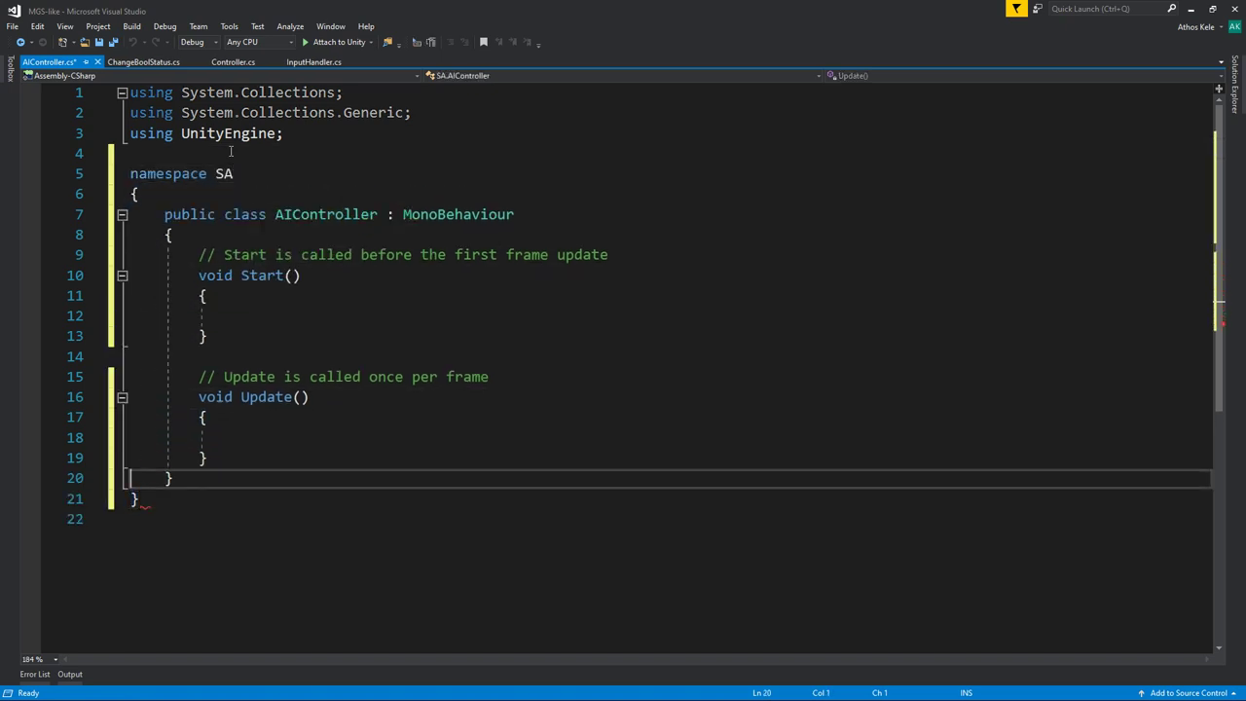
key("shift+Up")
key("shift+Up")
key("shift+Up")
key("shift+Up")
key("shift+Up")
key("shift+Up")
key("Delete")
key("ctrl+s")
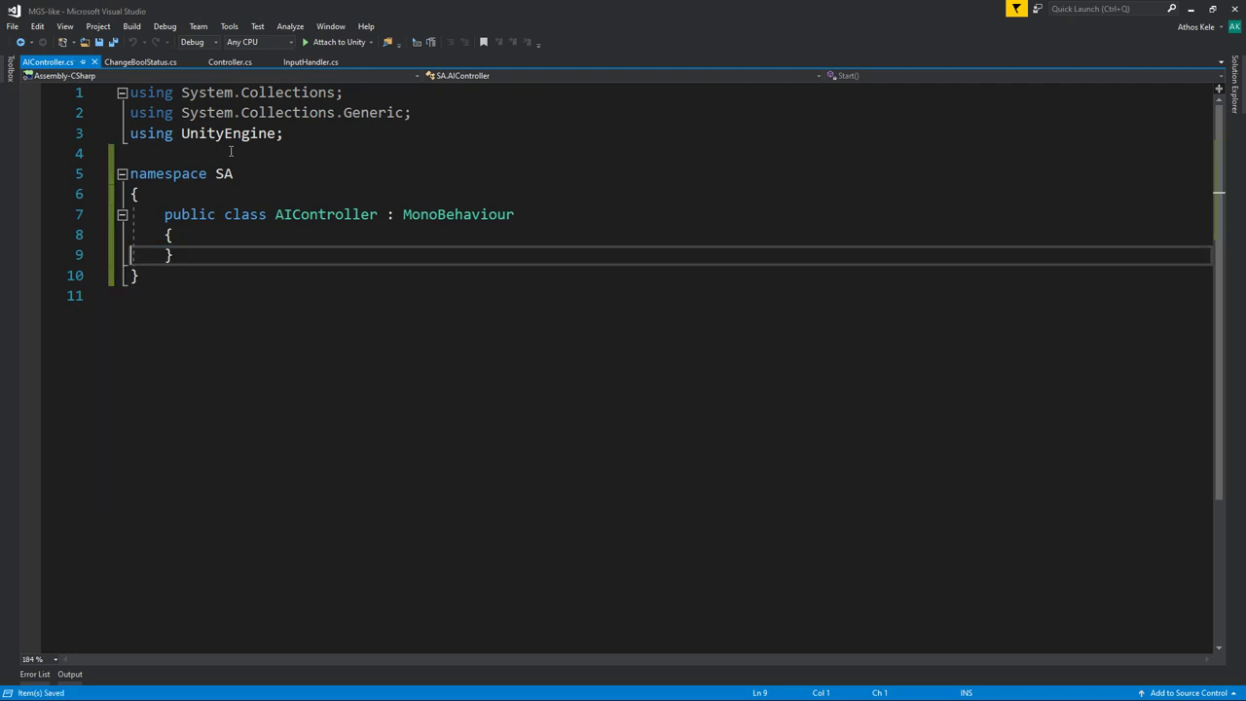
Add a using UnityEngine.AI import below using UnityEngine.
key("Up")
key("Up")
key("Up")
key("Up")
key("Return")
key("Up")
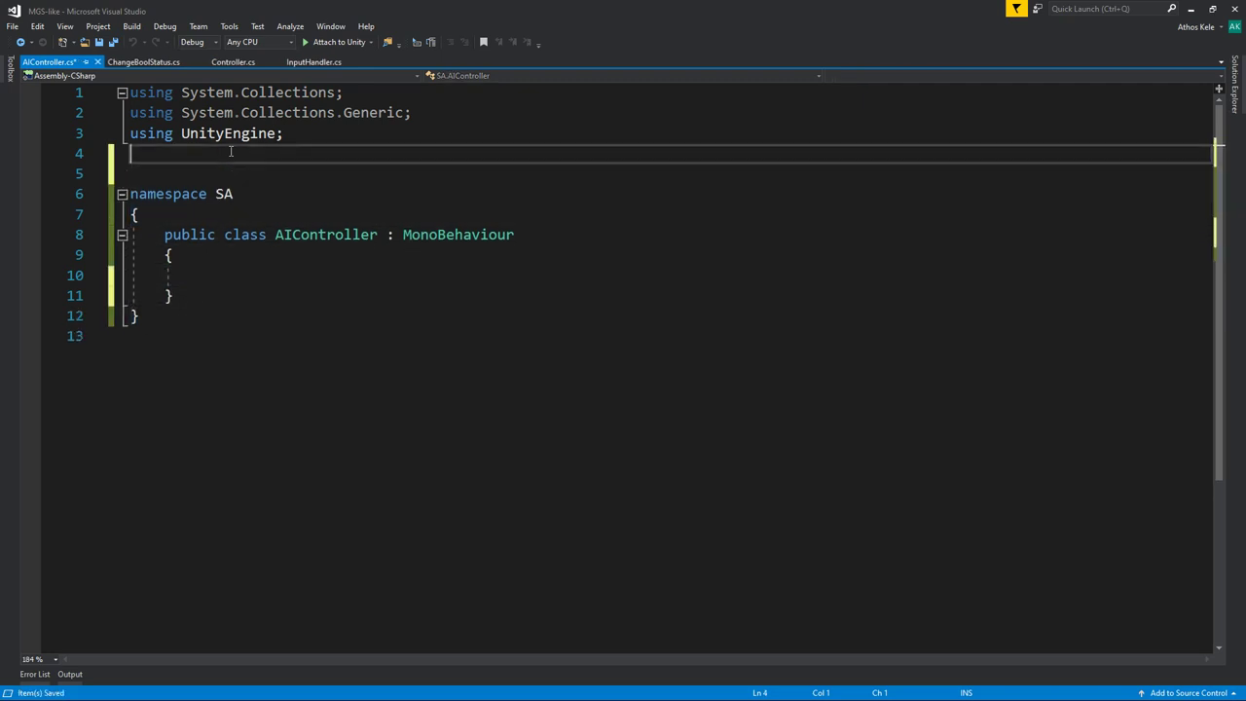
key("Up")
key("ctrl+c")
key("ctrl+v")
type(".ai")
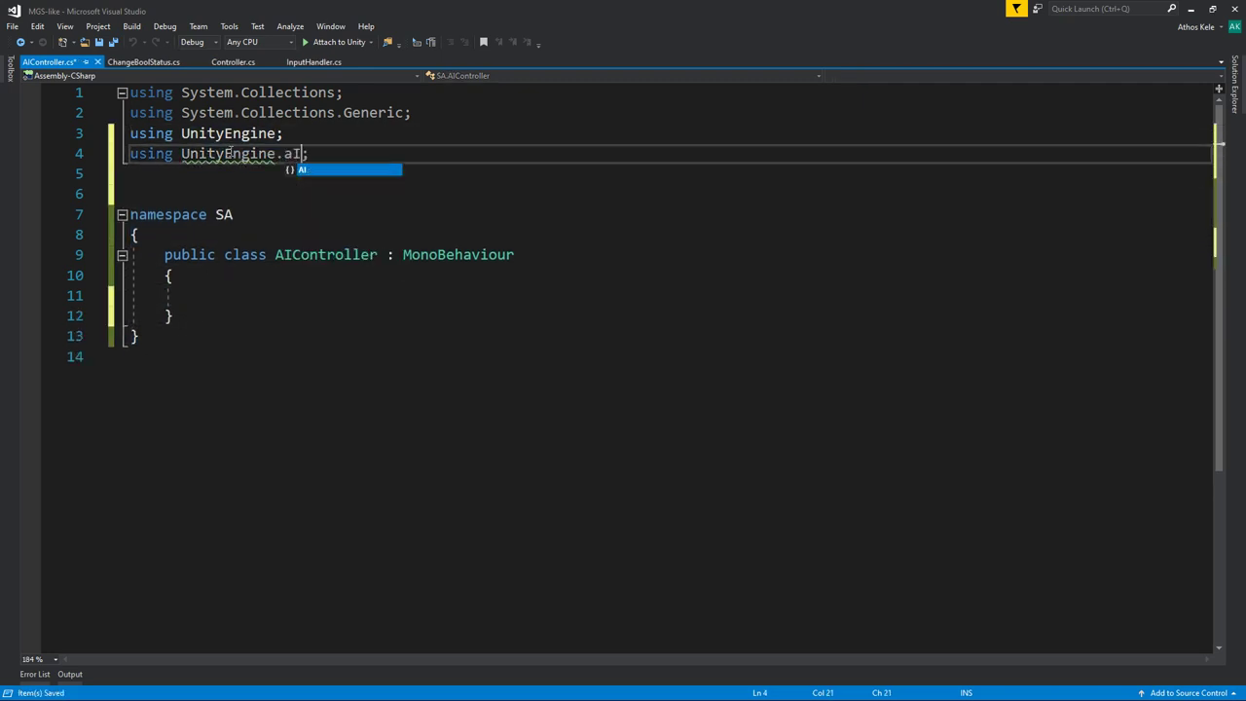
key("Tab")
Declare a NavMeshAgent agent field and a Rigidbody rigidbody field.
key("Down")
key("Down")
key("Down")
key("Down")
key("Down")
key("Down")
type("na")
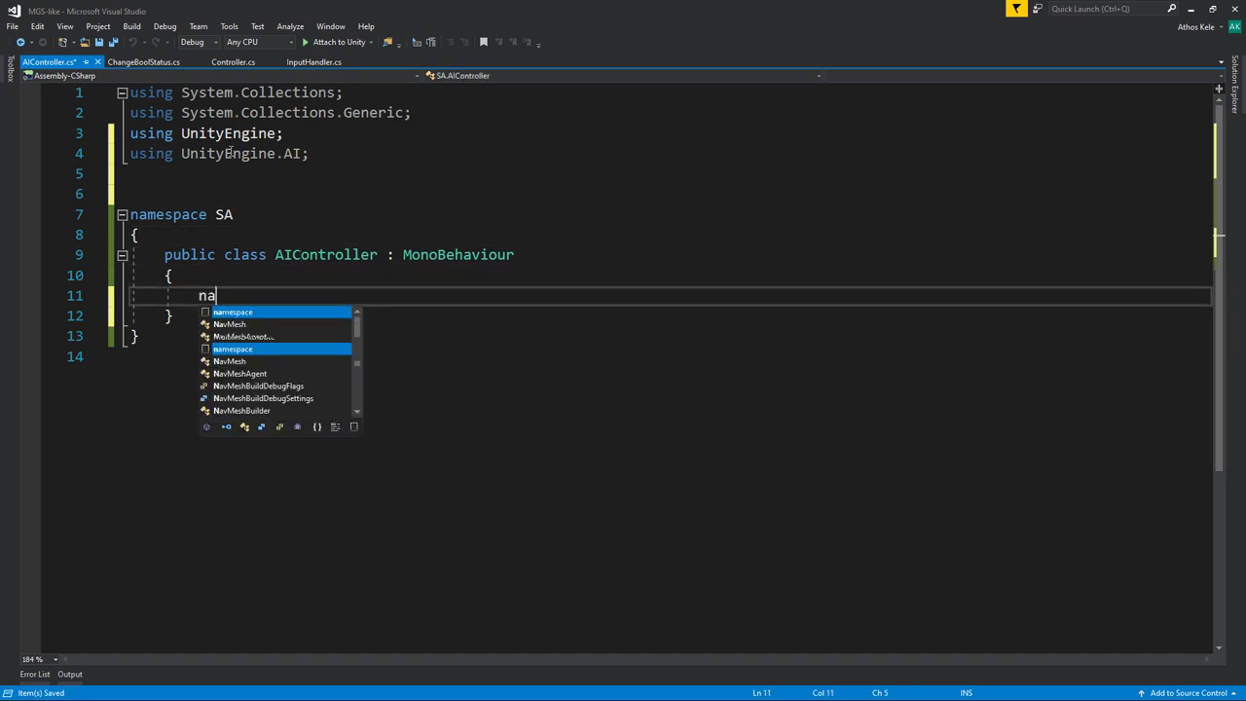
type("vmeshag")
key("Tab")
type("agen")
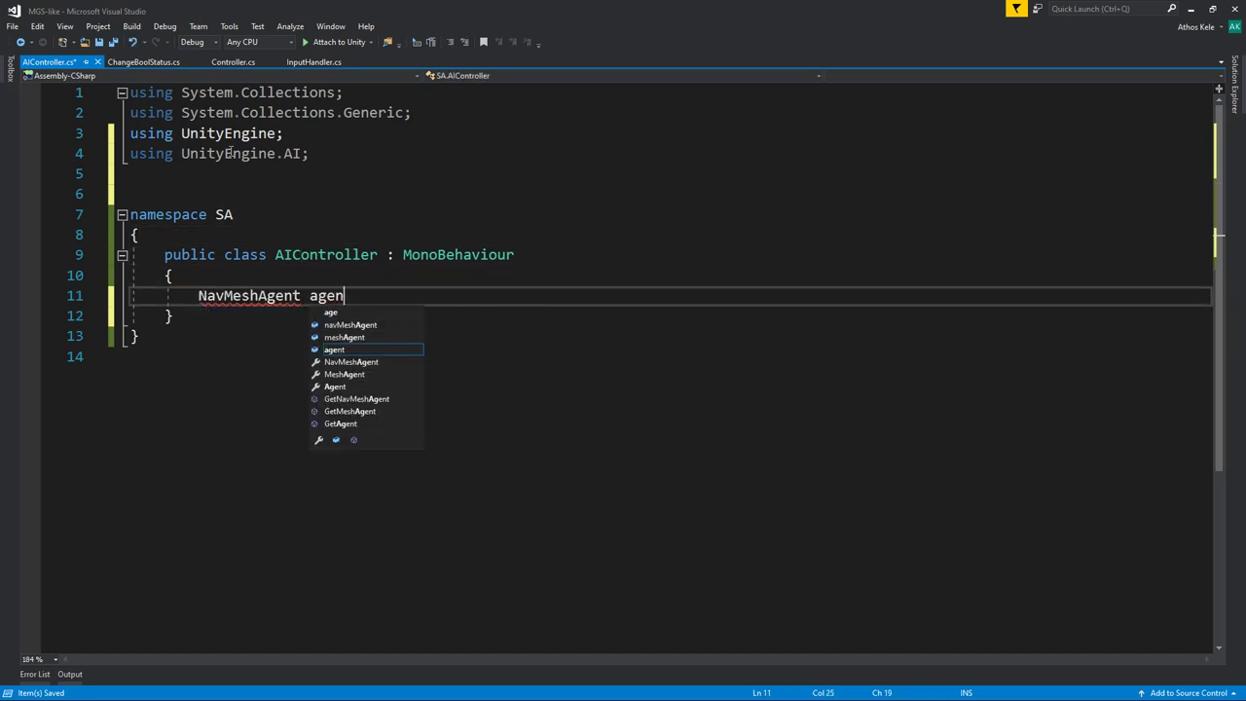
type("t;")
key("Return")
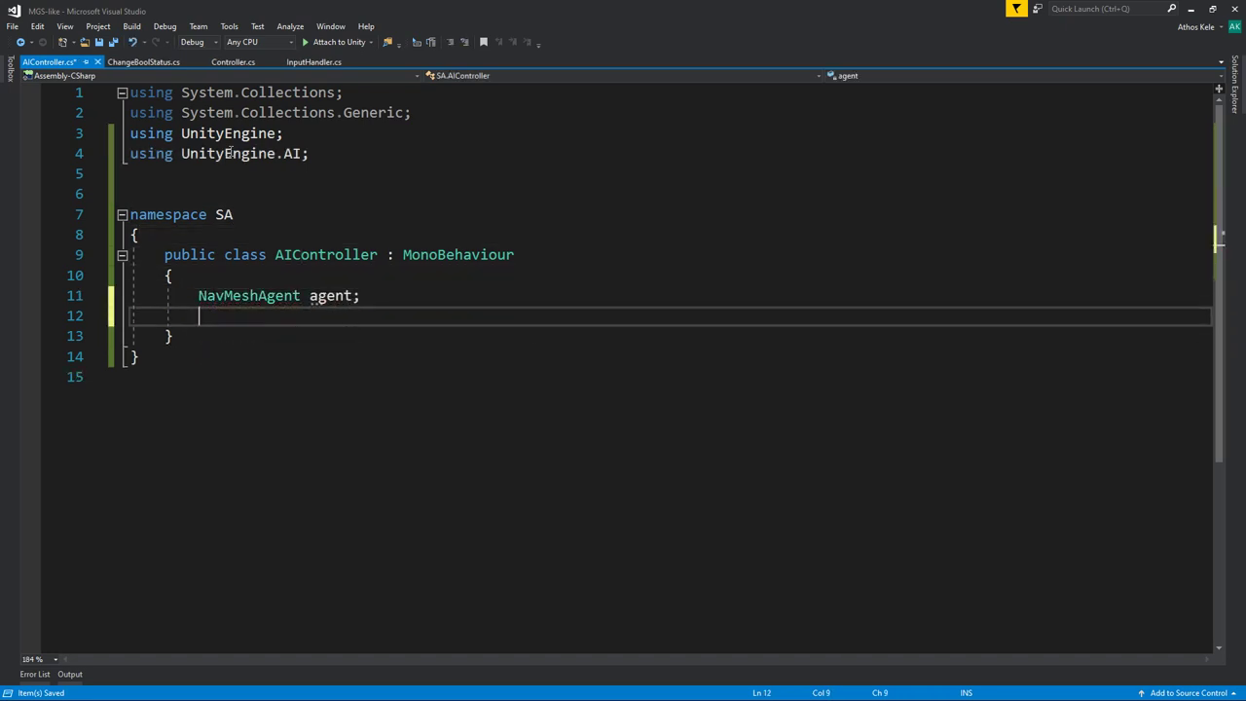
type("Rigi")
key("Up")
key("Tab")
type("ri")
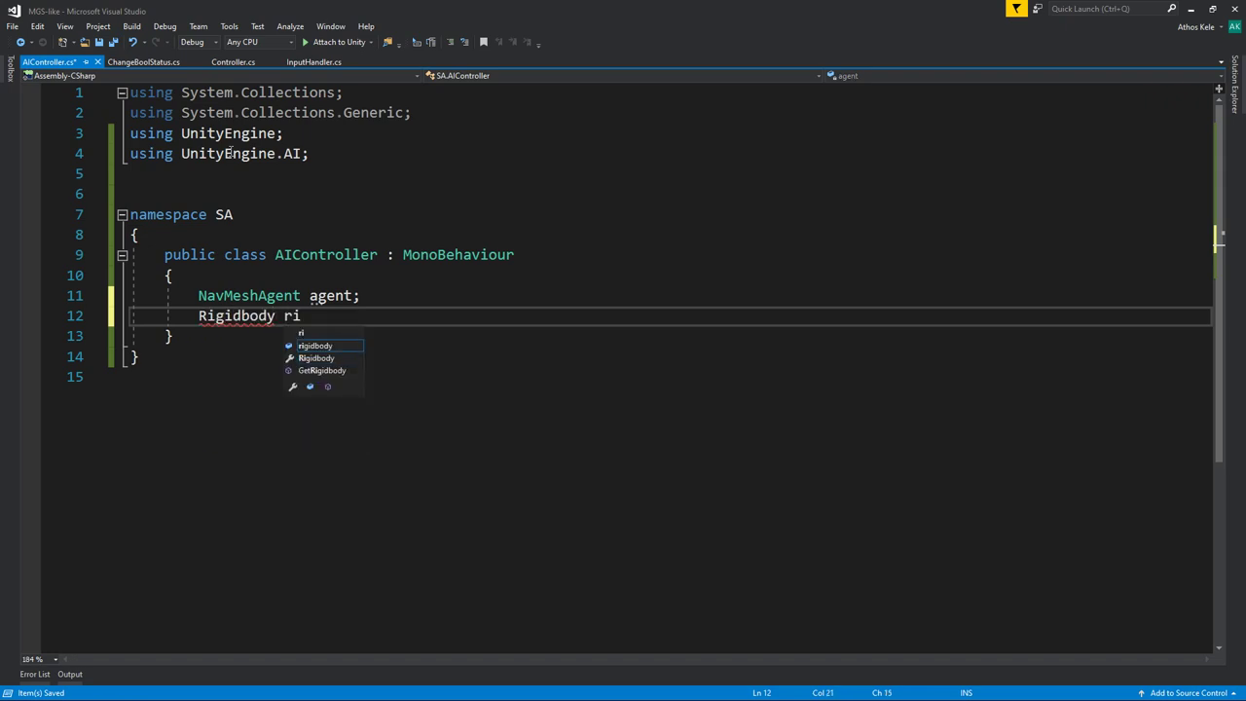
type("g")
key("Tab")
type(";")
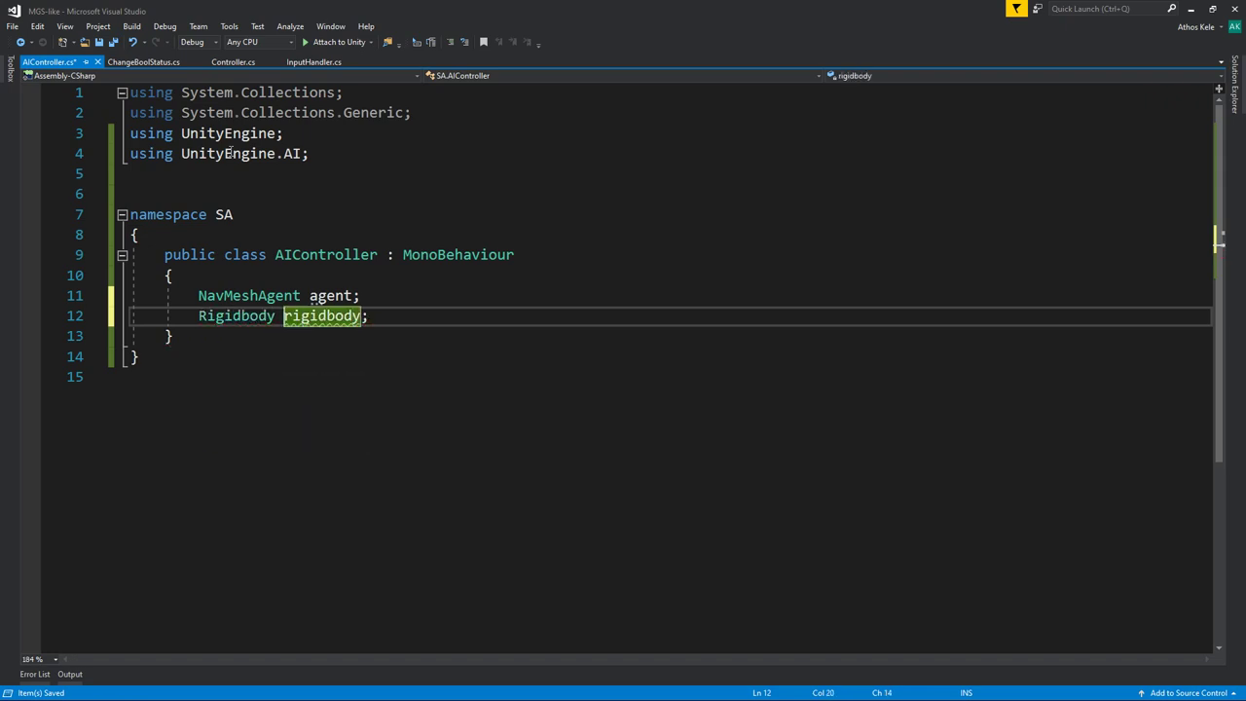
Mark the rigidbody field with new and add an Animator animator field.
key("Home")
type("new")
key("Down")
key("Return")
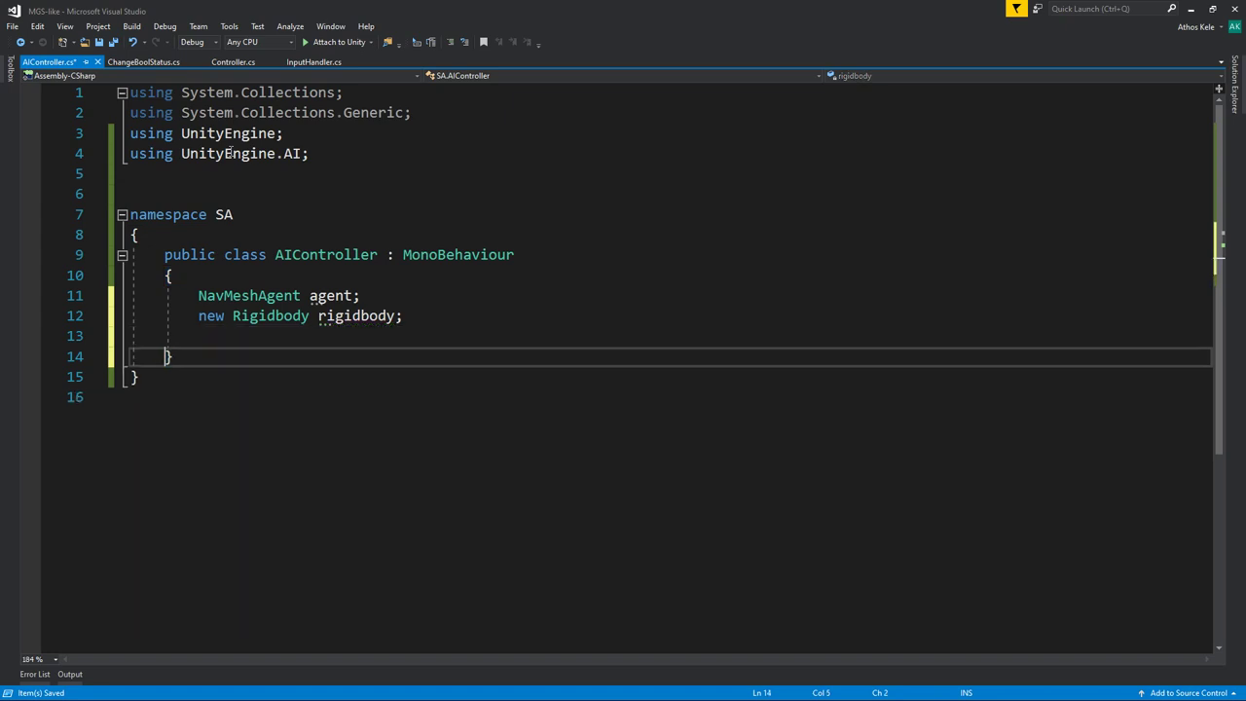
type("anima")
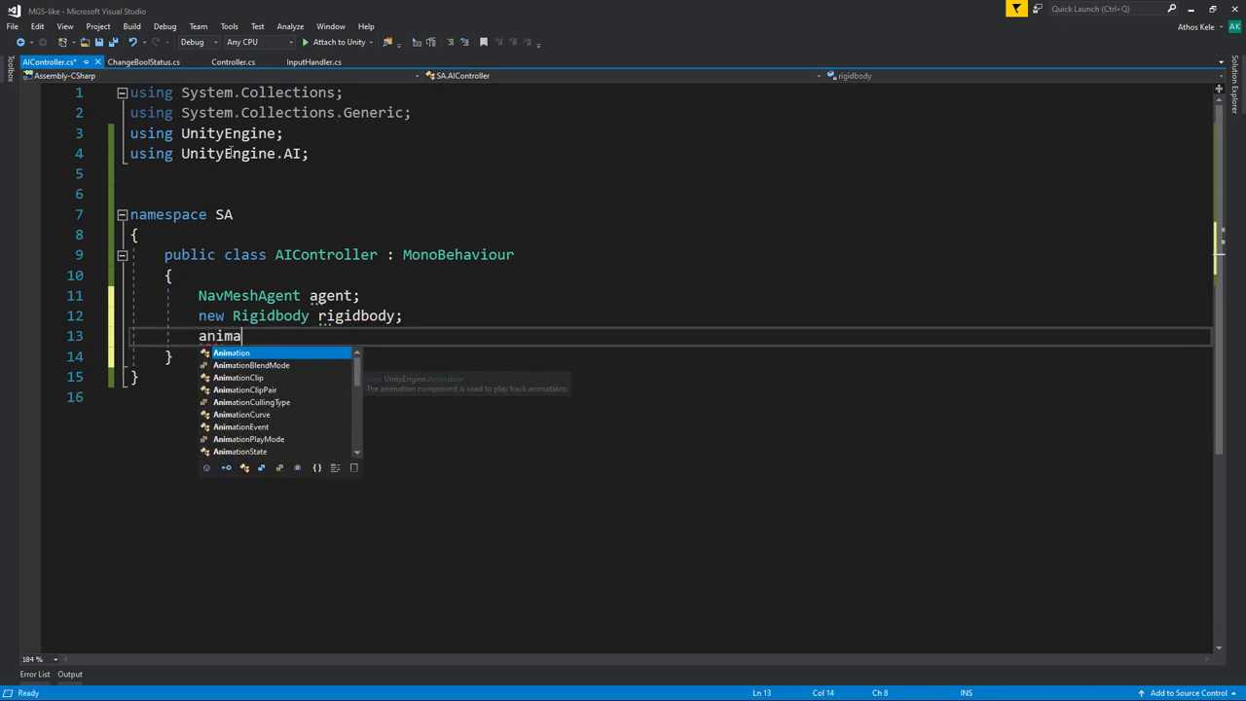
type("Animator ani;")
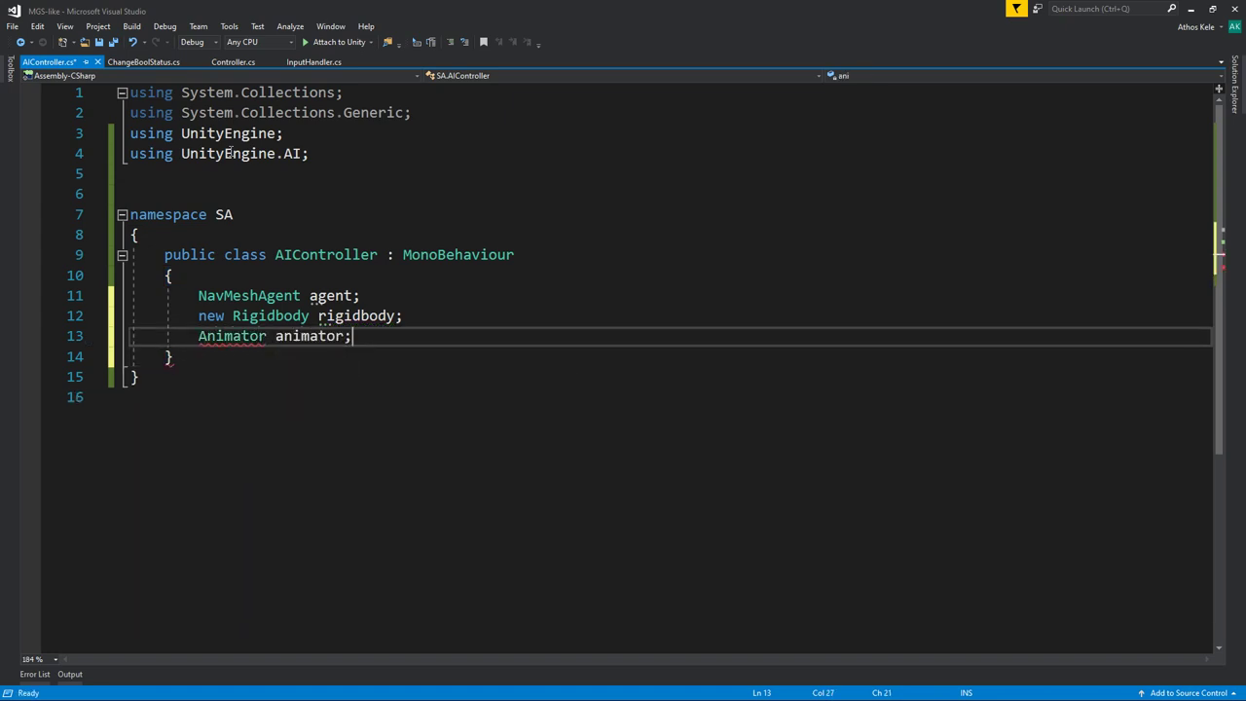
key("ctrl+s")
key("Return")
key("Return")
Add a Start method assigning agent = GetComponentInChildren<NavMeshAgent>().
type("void Star")
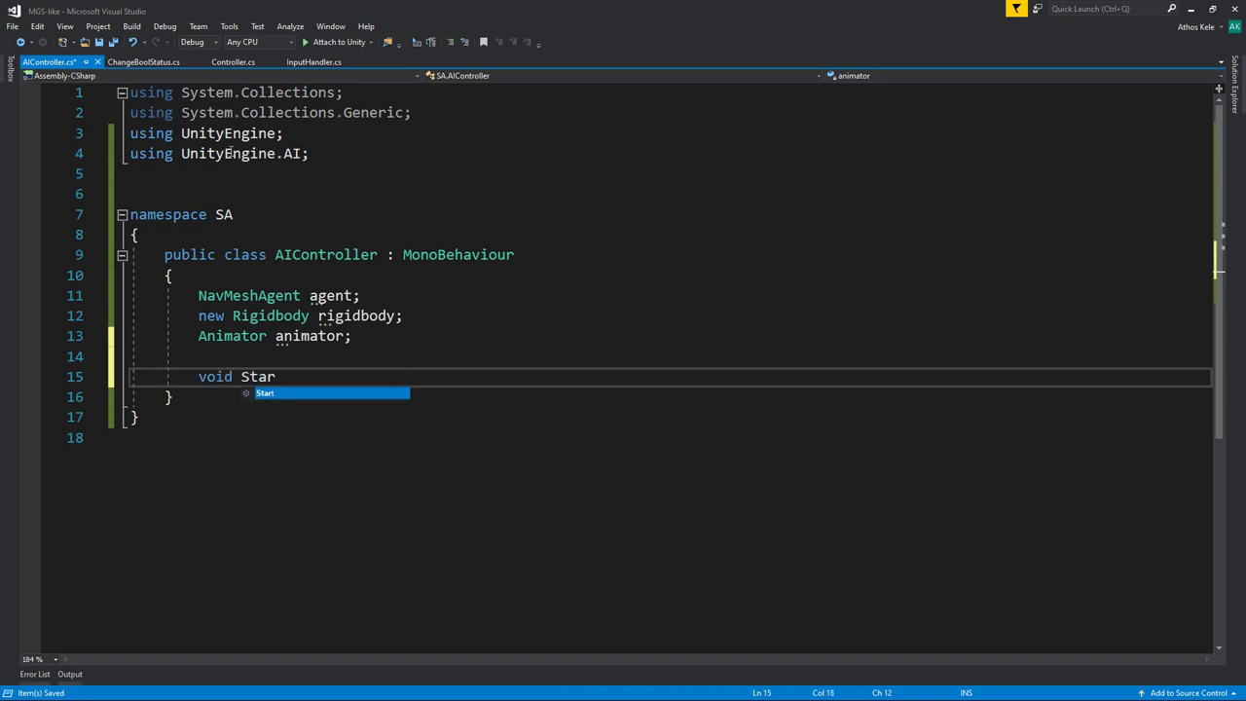
type("privat")
key("Return")
type("ag")
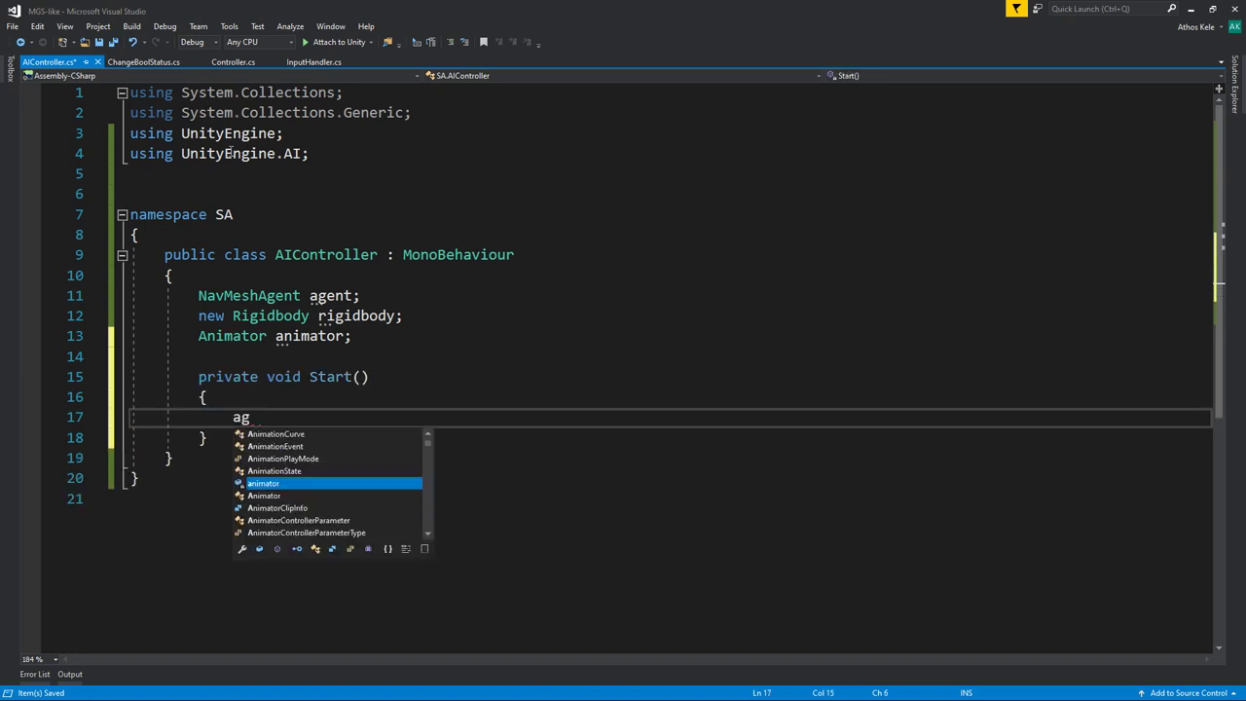
type("ent = ")
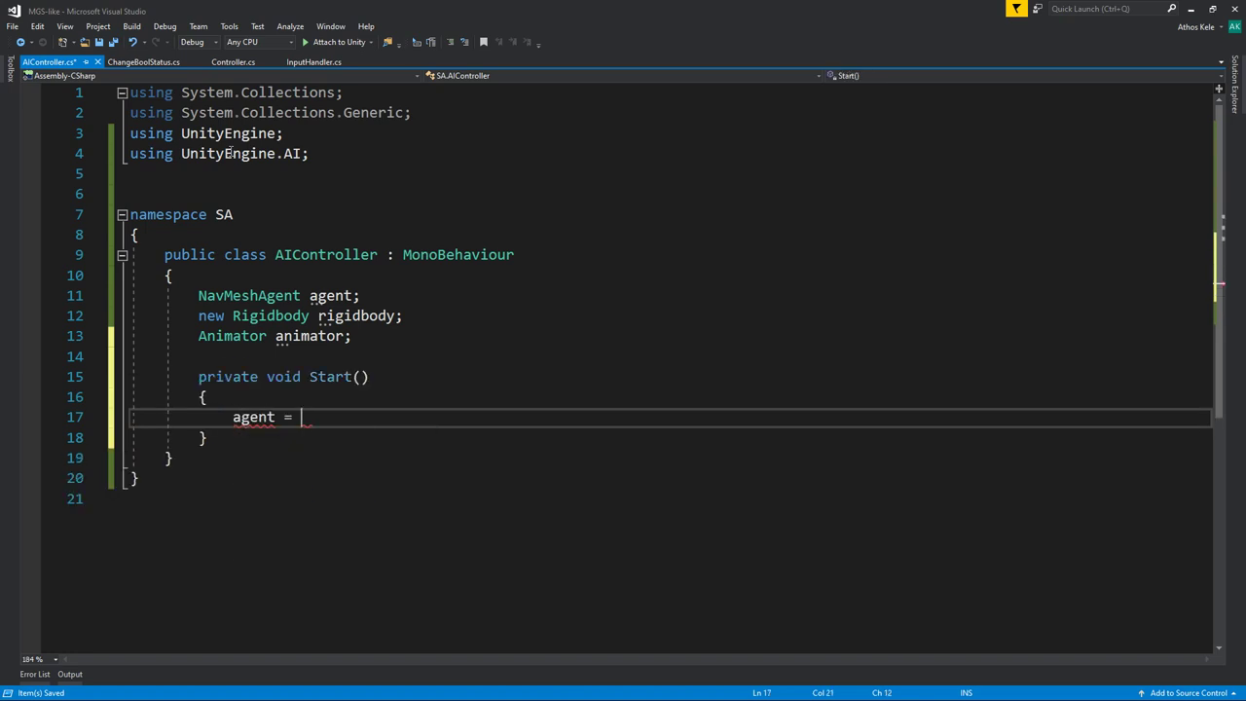
type("getci")
key("Tab")
type("<a")
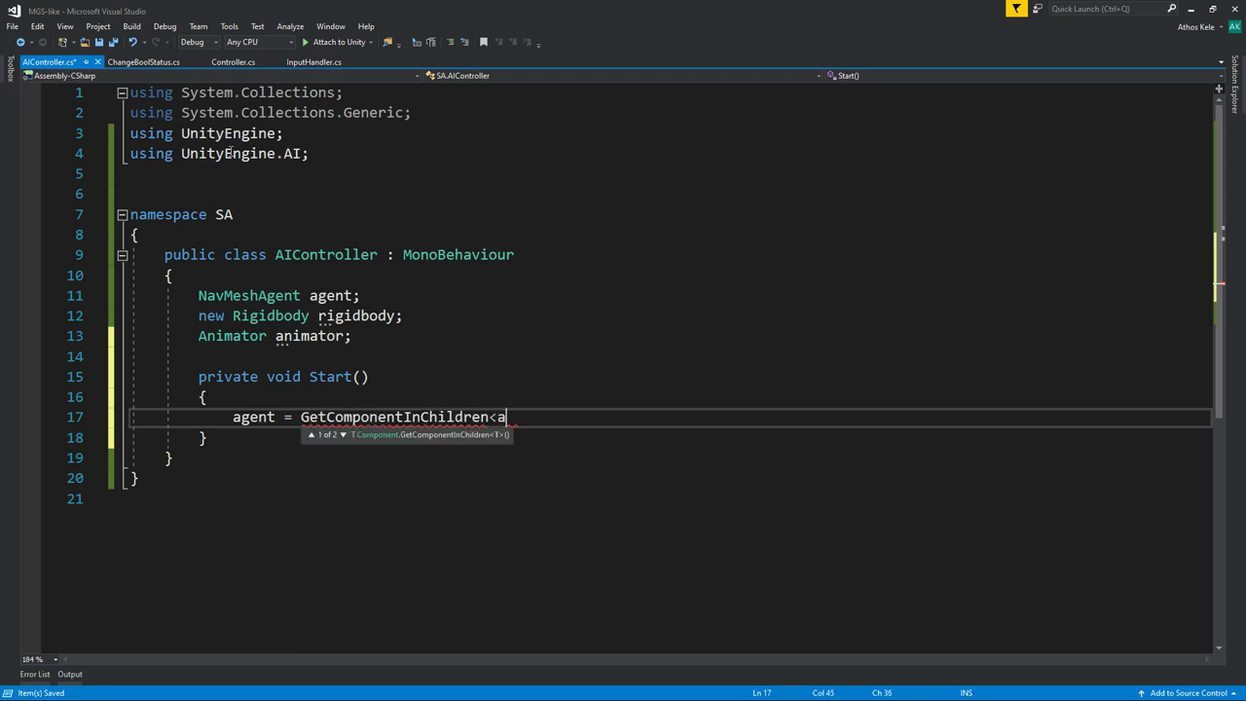
key("BackSpace")
type("n<Nav")
key("Tab")
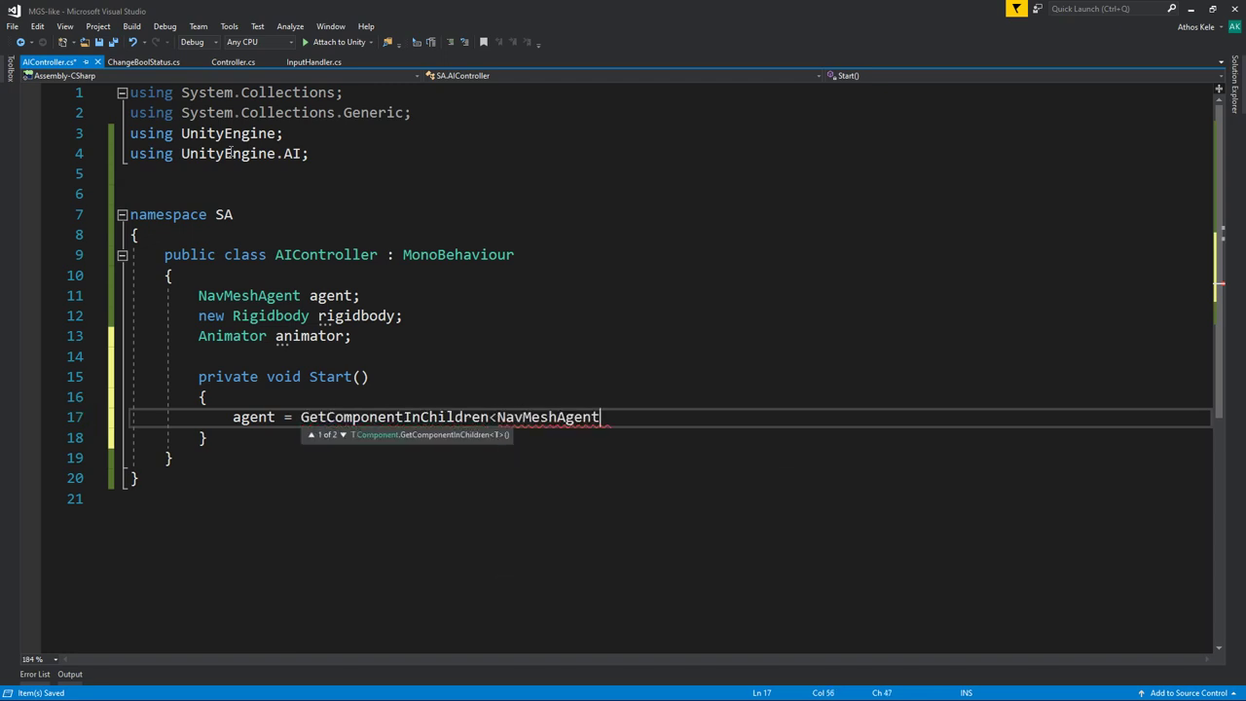
type(">();")
Assign rigidbody and animator in Start using GetComponentInChildren<Rigidbody>() and GetComponentInChildren<Animator>().
key("Return")
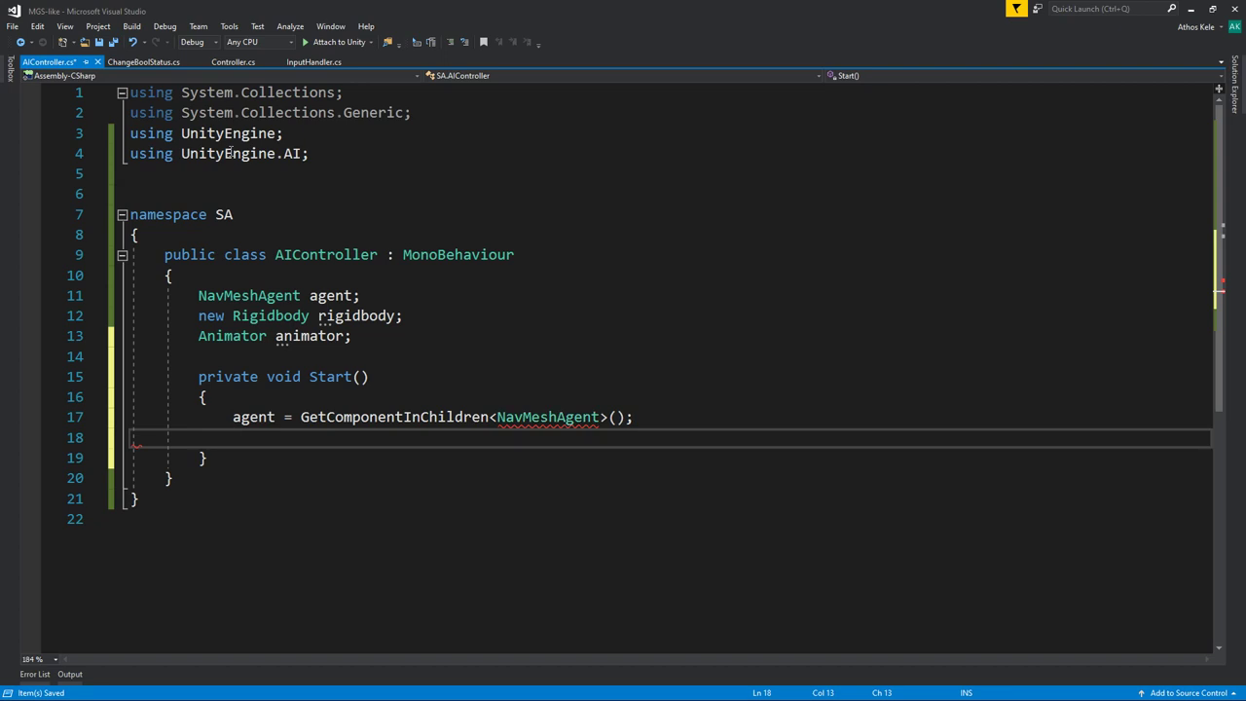
type("rig")
key("Tab")
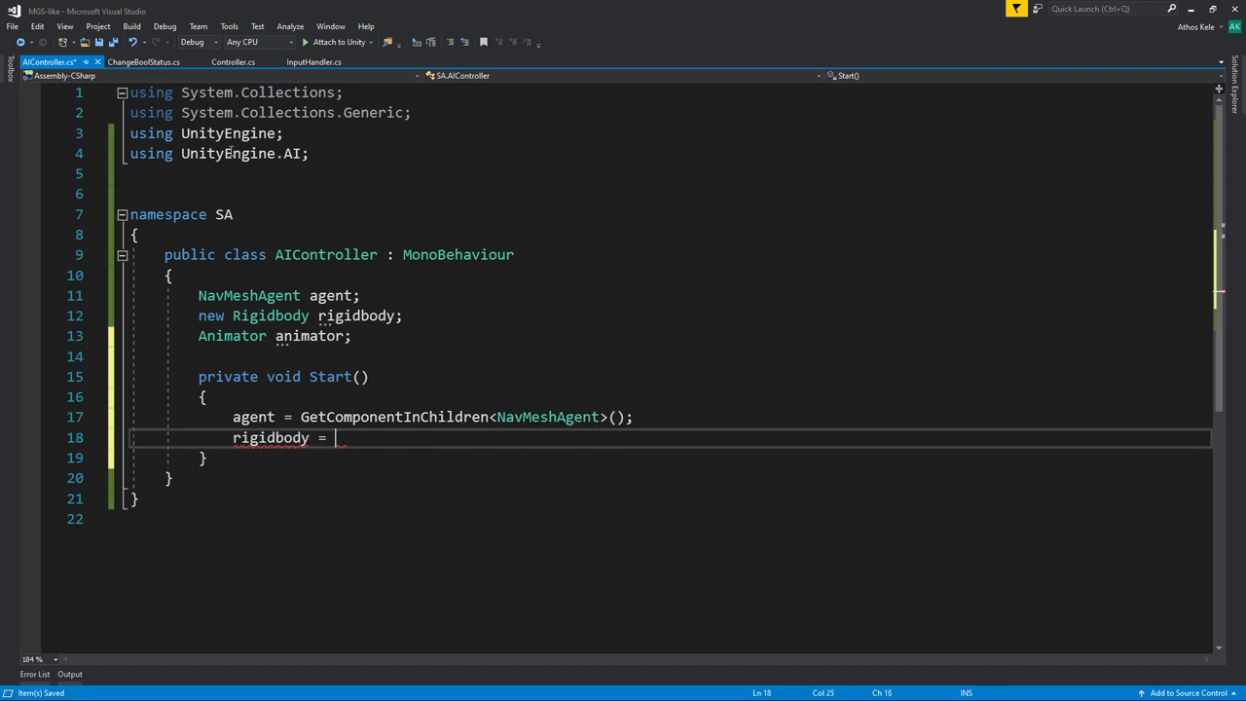
type("getc")
key("Down")
key("Down")
type("<")
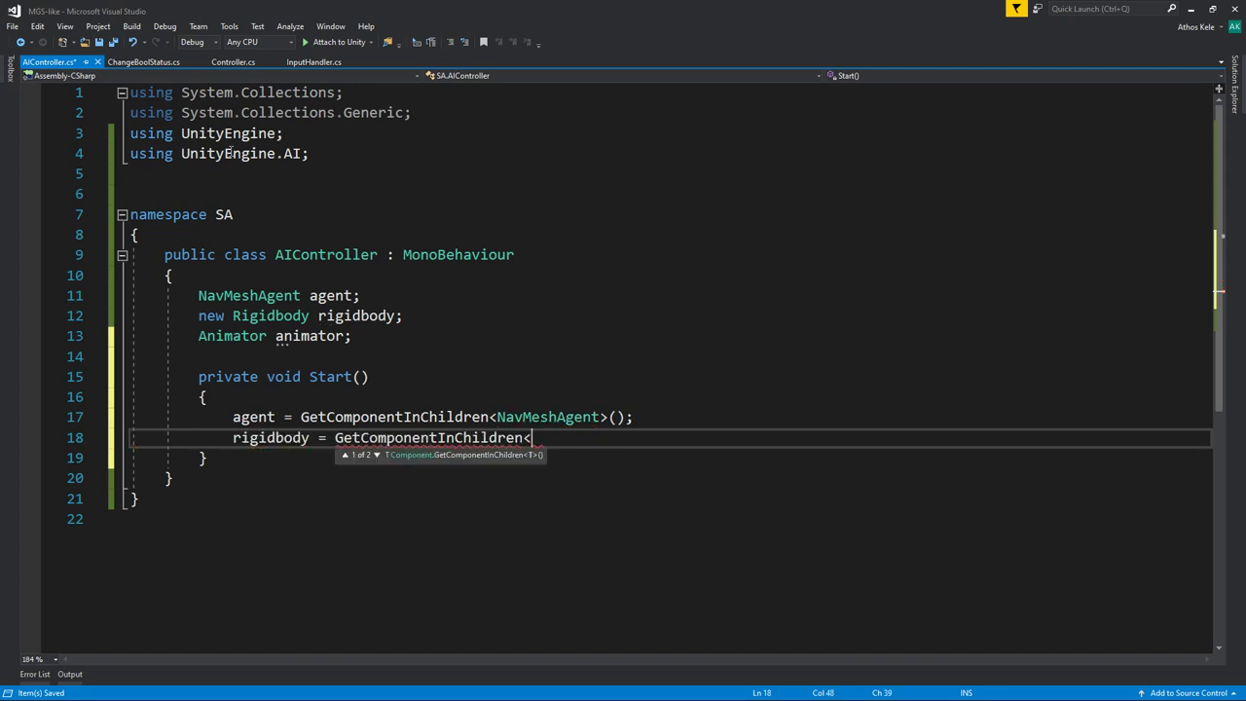
type("Rigidbody>")
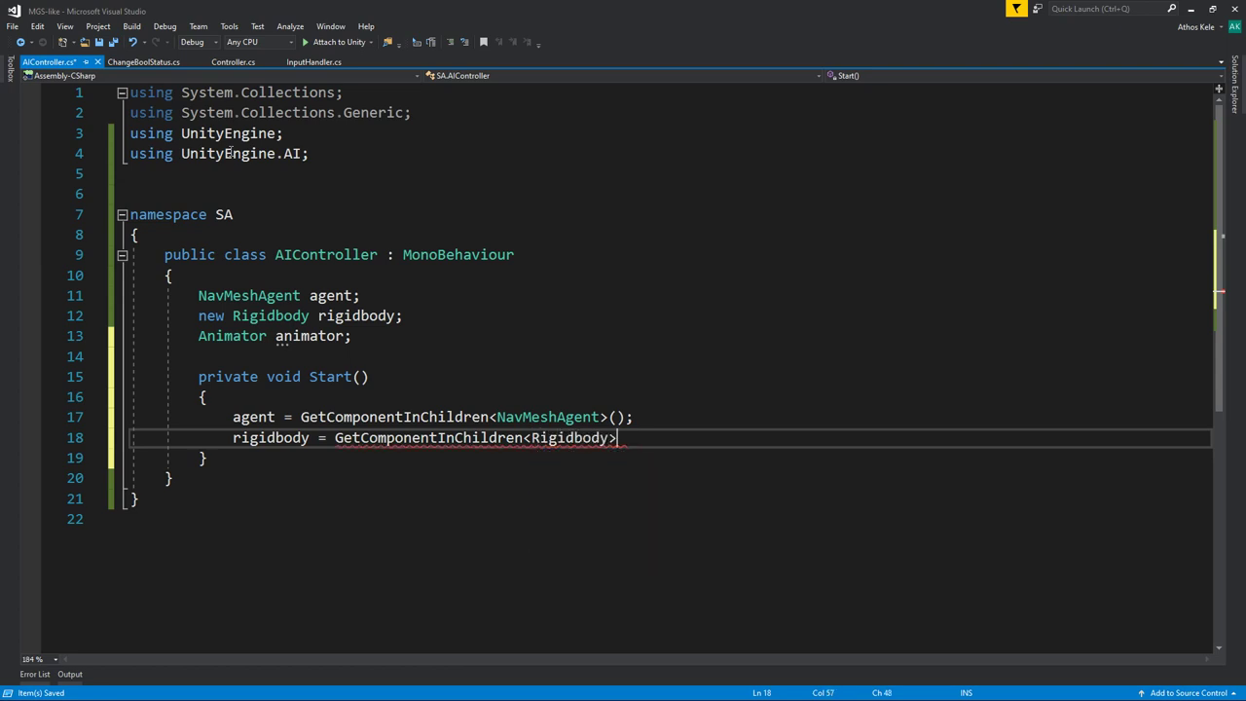
type("();")
key("Return")
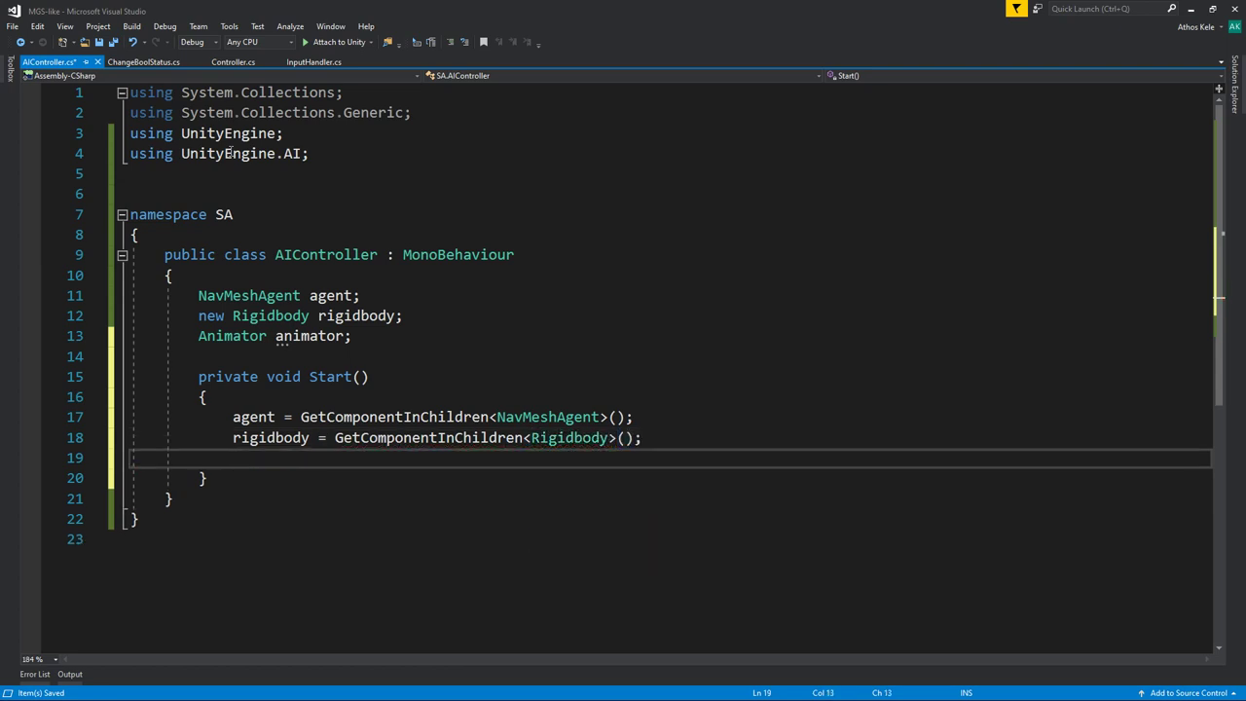
type("animator = get")
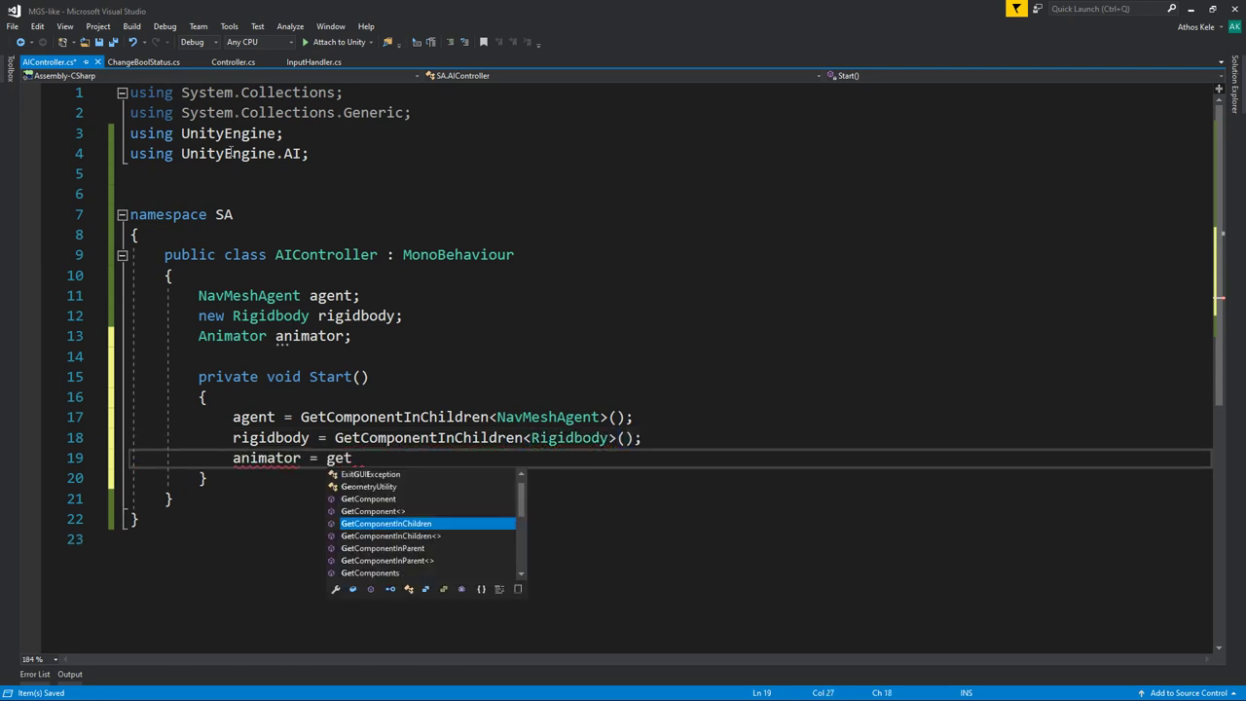
type("c")
key("Tab")
type("<Ani")
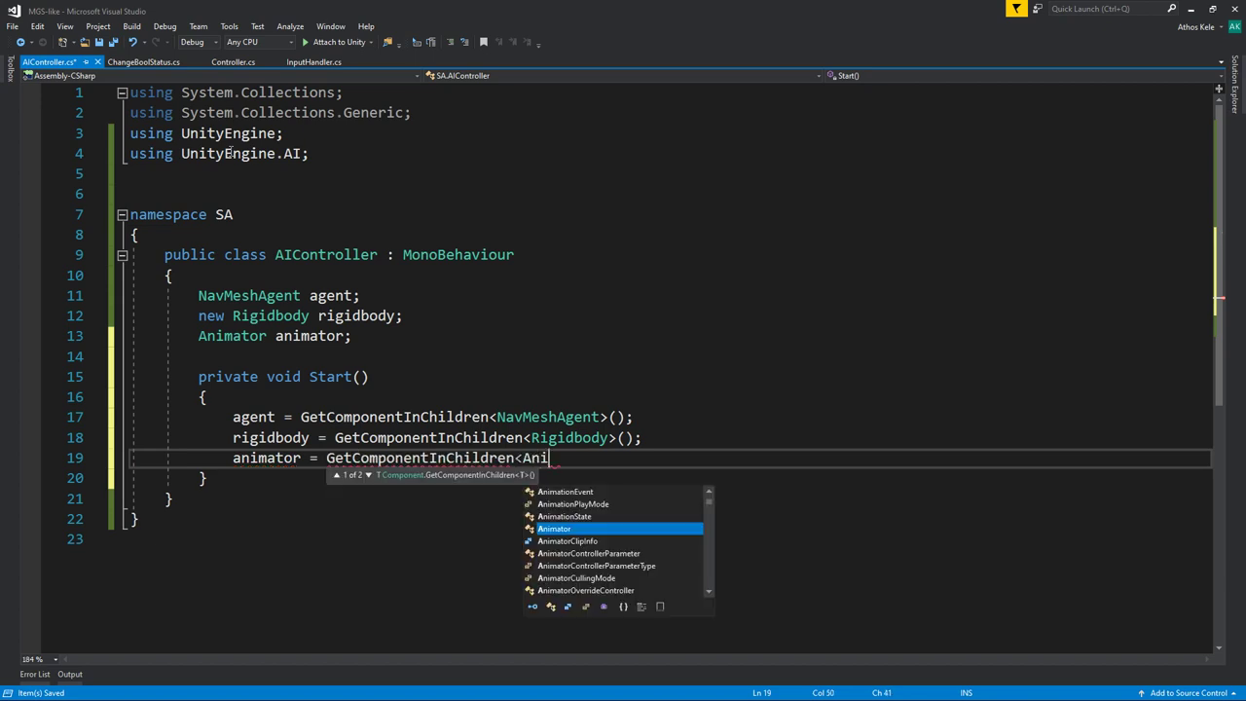
key("Tab")
type(">(")
key("Down")
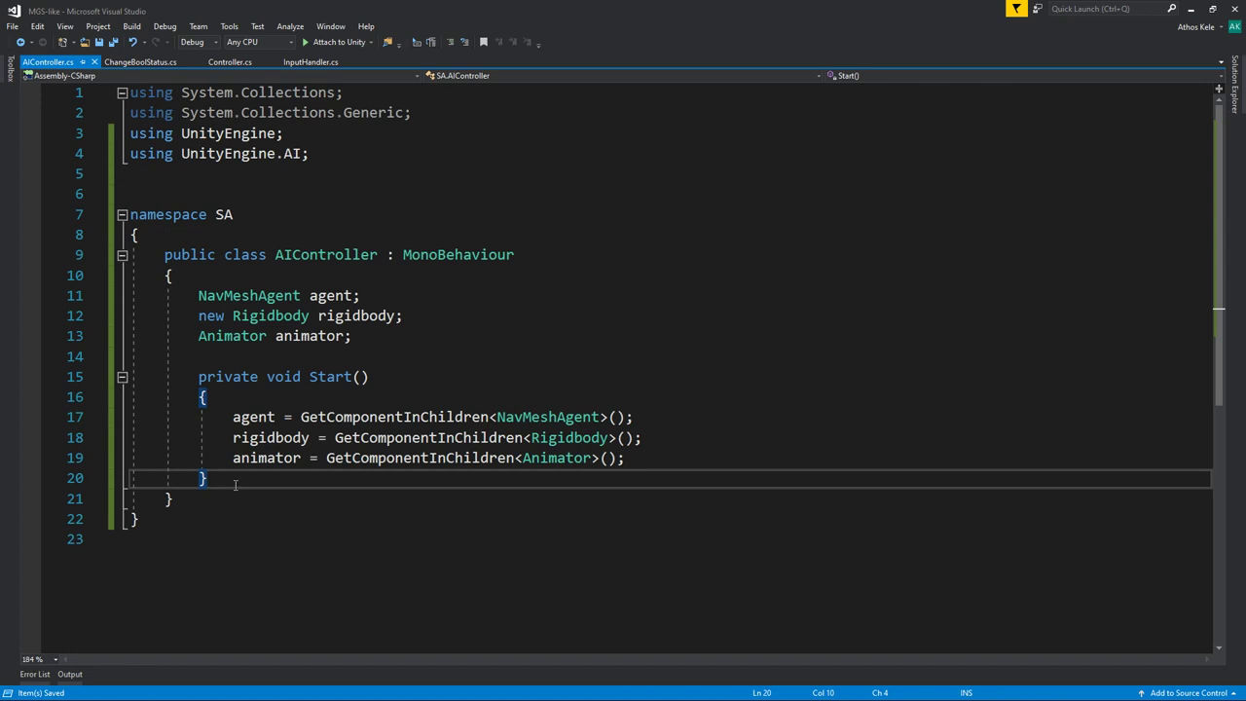
key("Down")
Add a public Waypoint class marked [System.Serializable] below AIController.
key("Return")
key("Return")
type("puc")
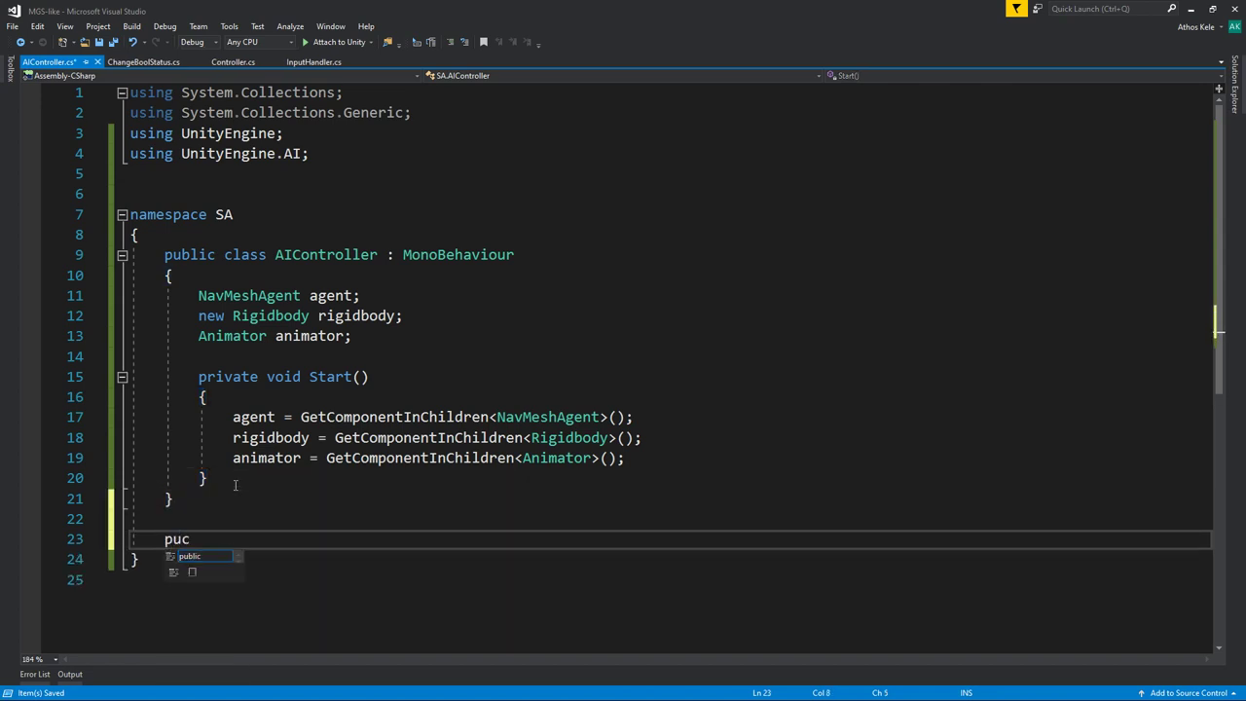
key("BackSpace")
key("Tab")
type("class W")
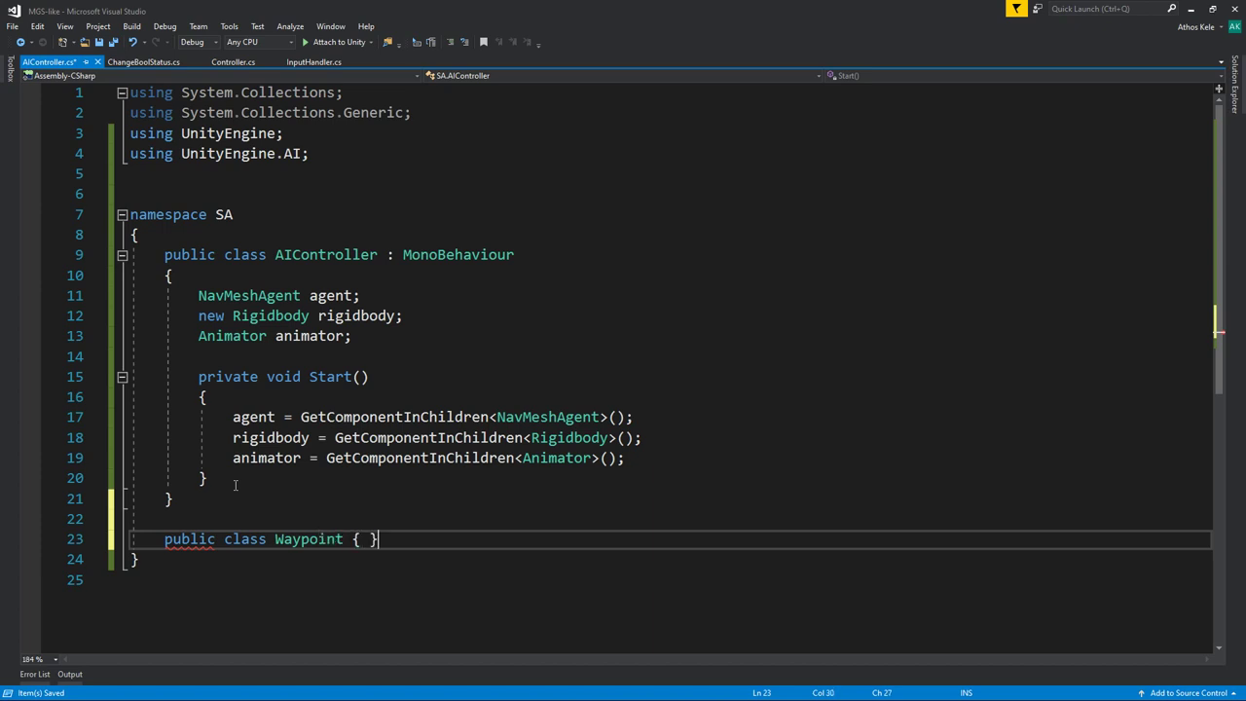
key("Return")
key("Up")
key("Up")
key("Return")
type("p")
key("BackSpace")
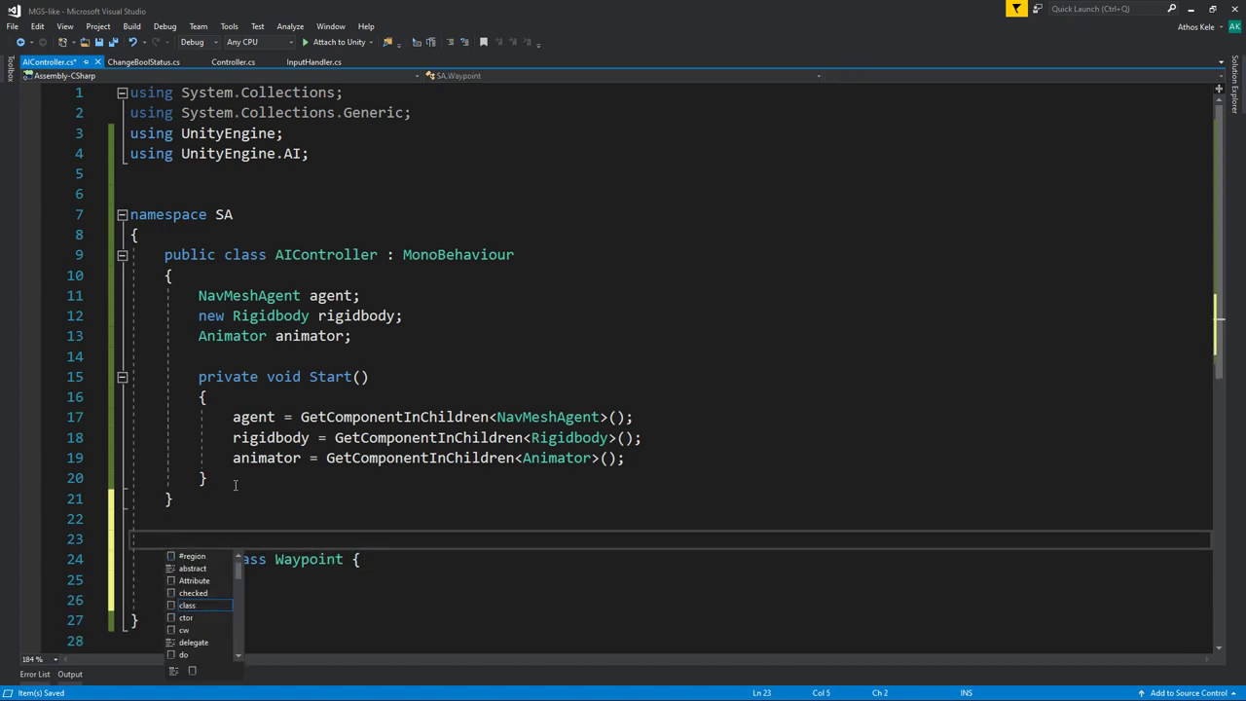
type("[System.Serializable")
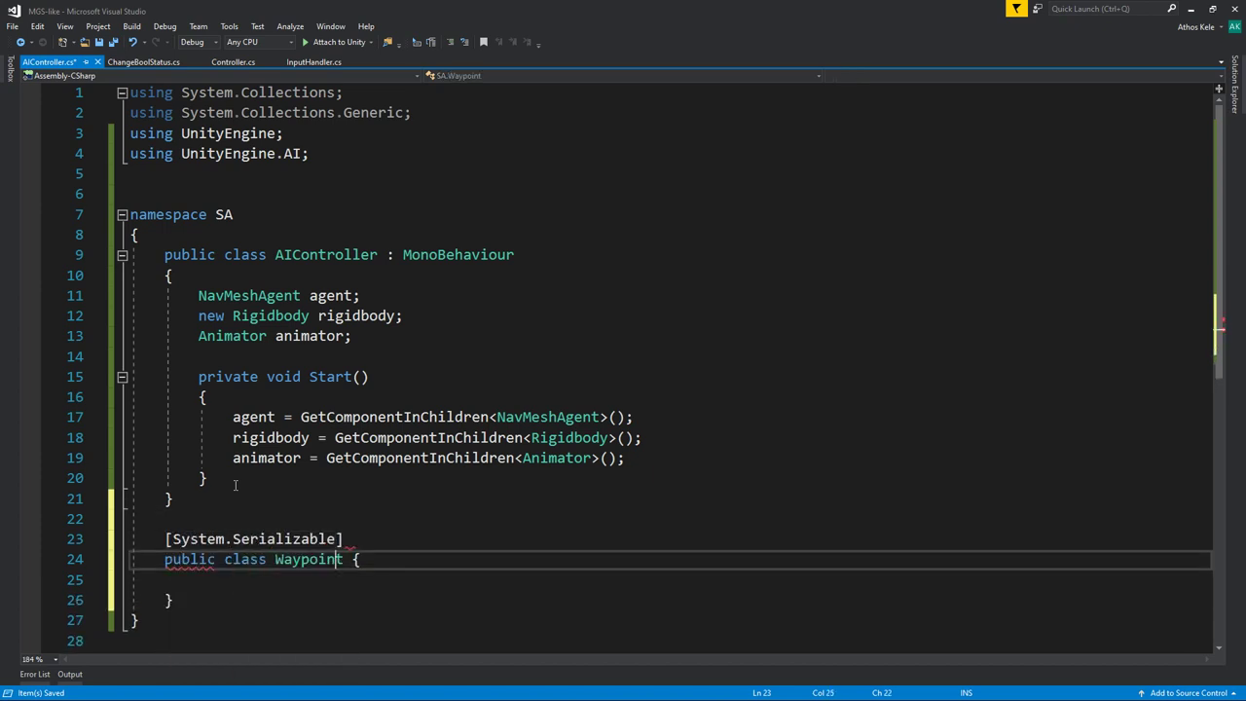
key("Down")
Give Waypoint public Transform targetPosition and float waitTime fields, and save.
scroll(273, 496, "down", 2)
scroll(292, 506, "up", 1)
key("Return")
type("p")
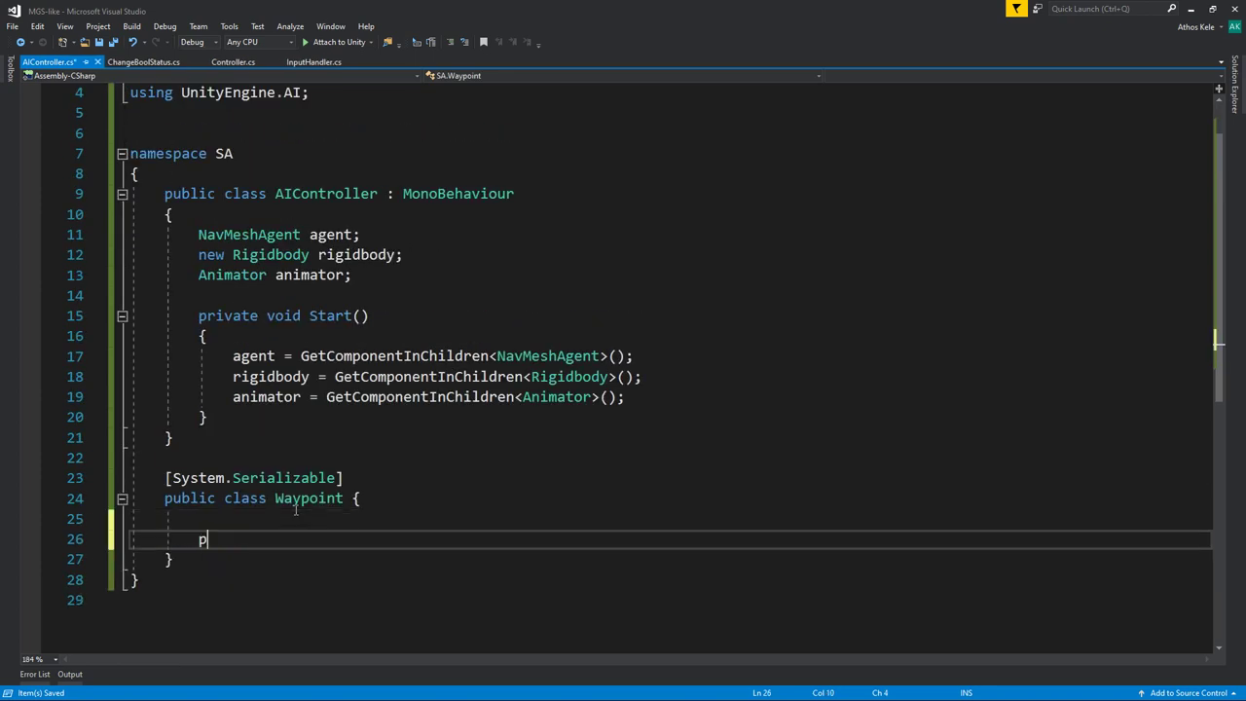
type("ublic Transform ")
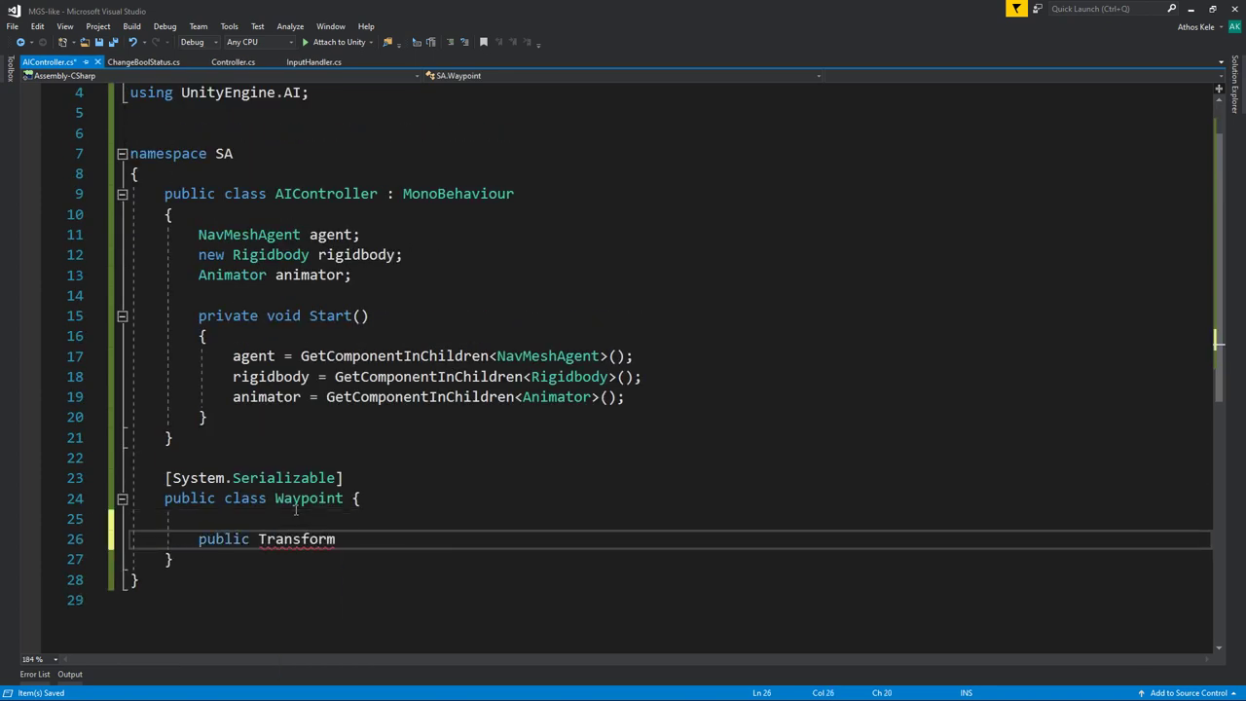
type("targetPo")
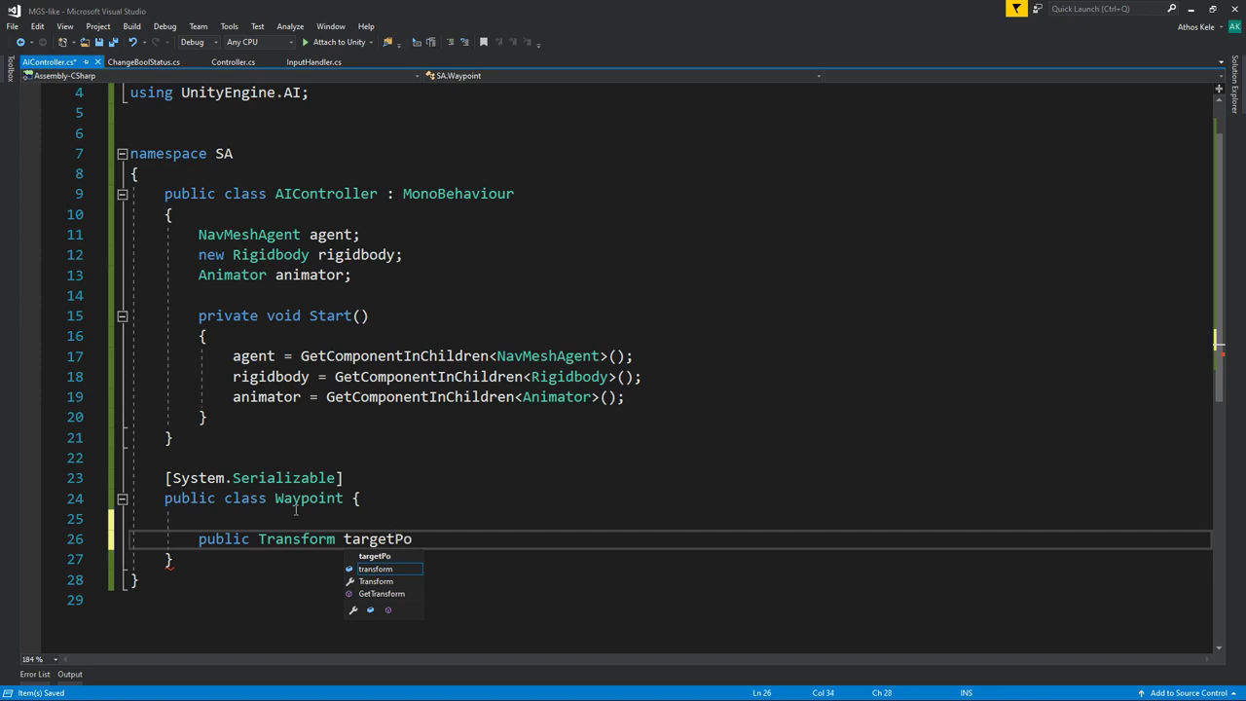
type("sition;")
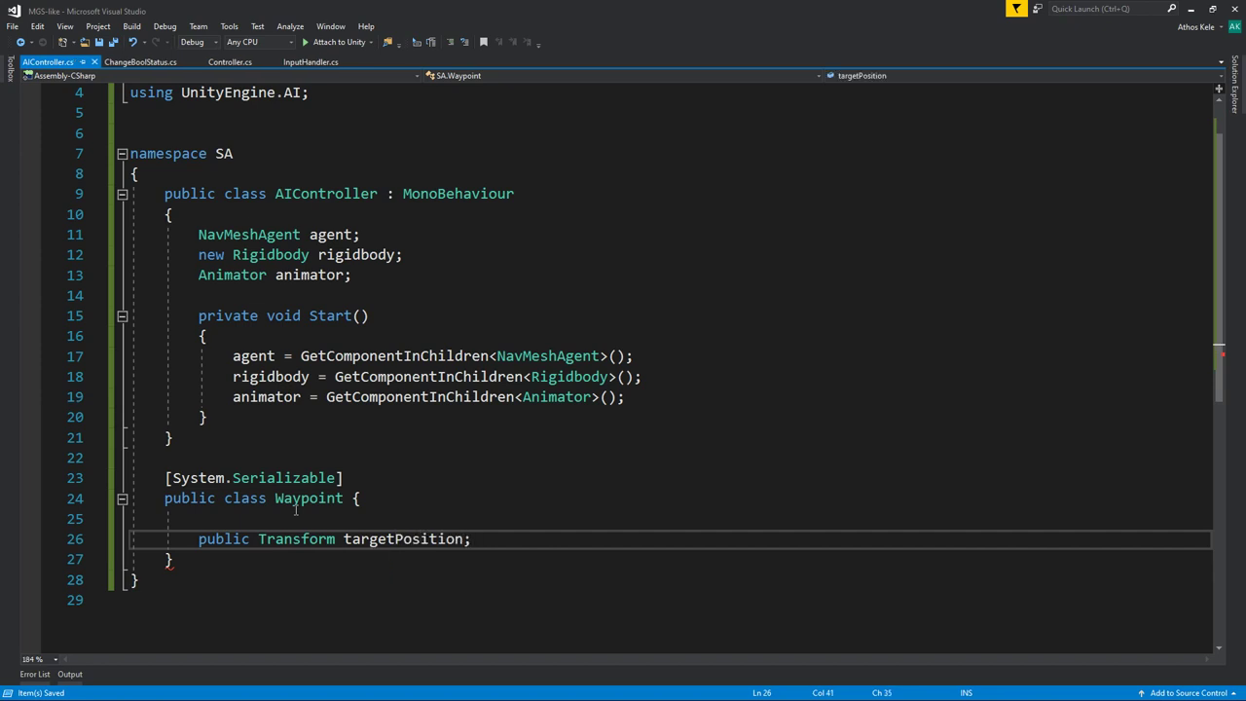
key("Return")
type("public float")
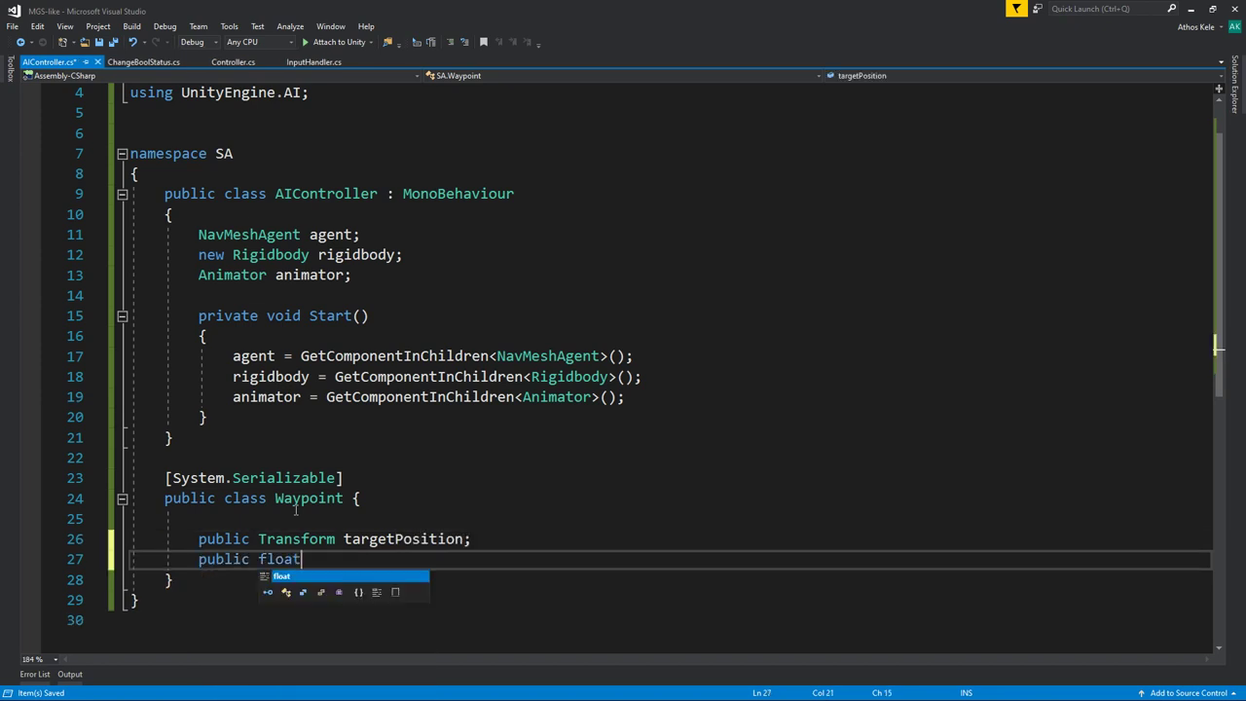
type(" waitTime;")
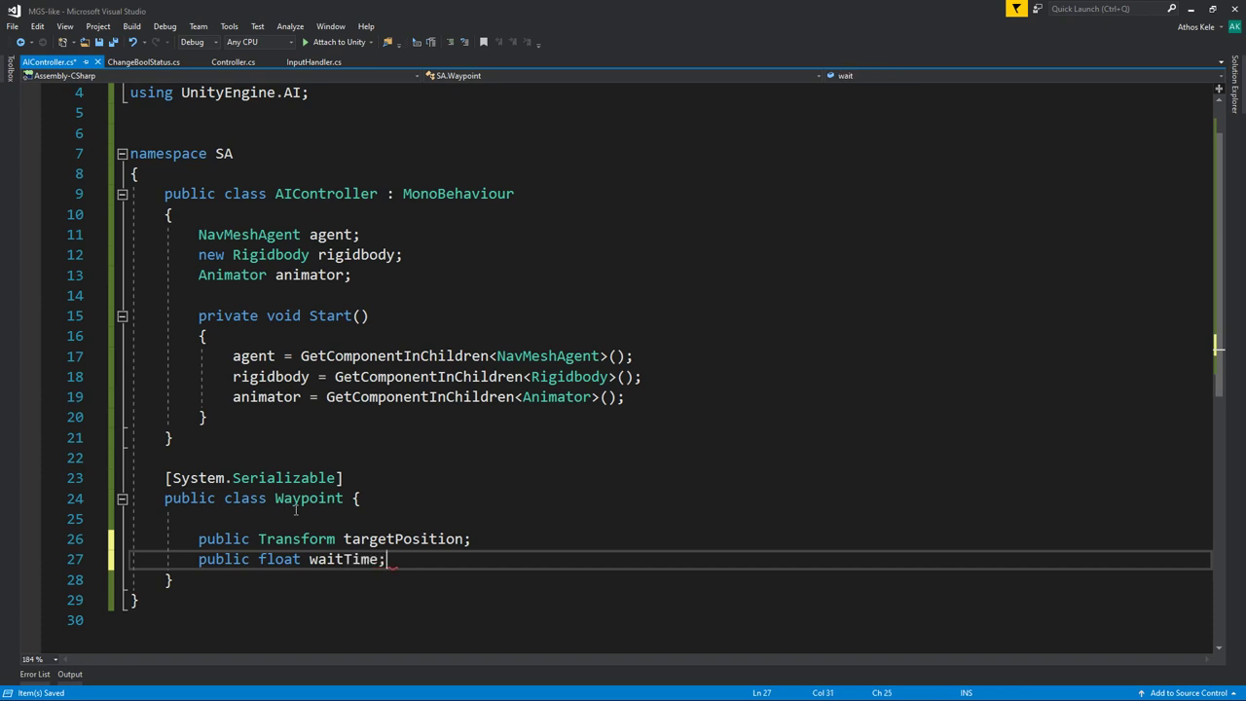
key("ctrl+s")
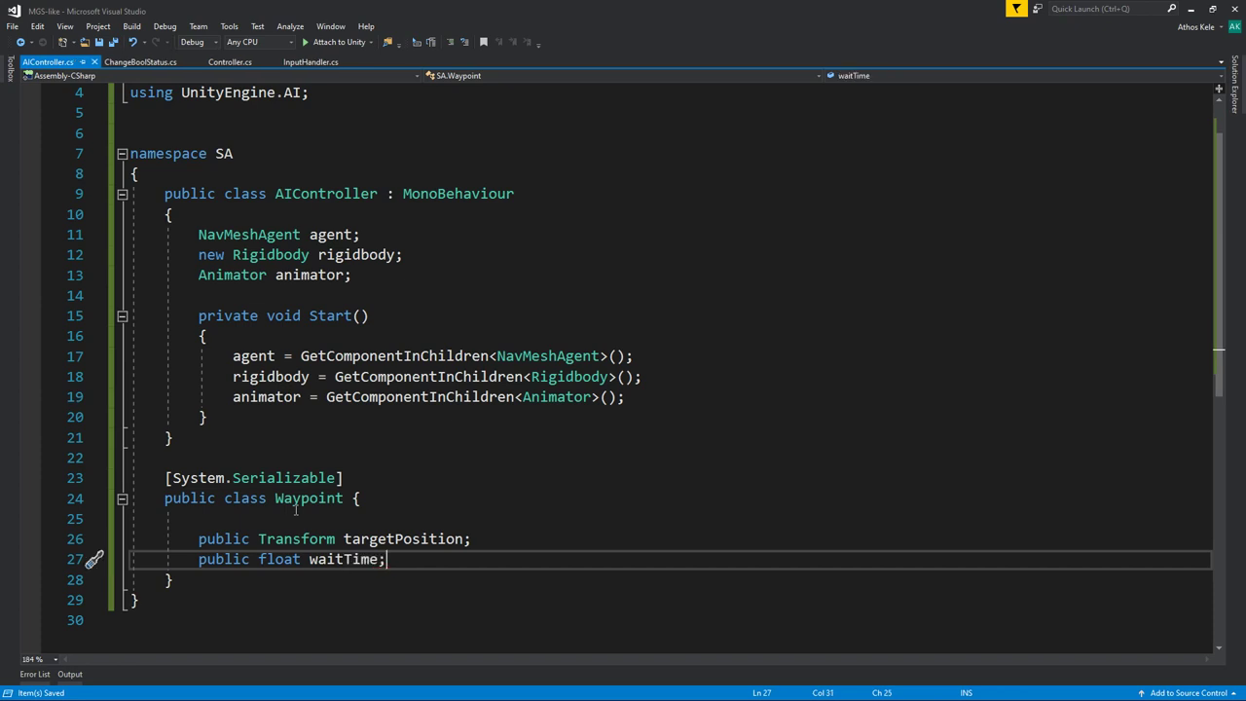
Insert a public Vector3 lookRotation field between targetPosition and waitTime.
key("Up")
scroll(488, 414, "down", 2)
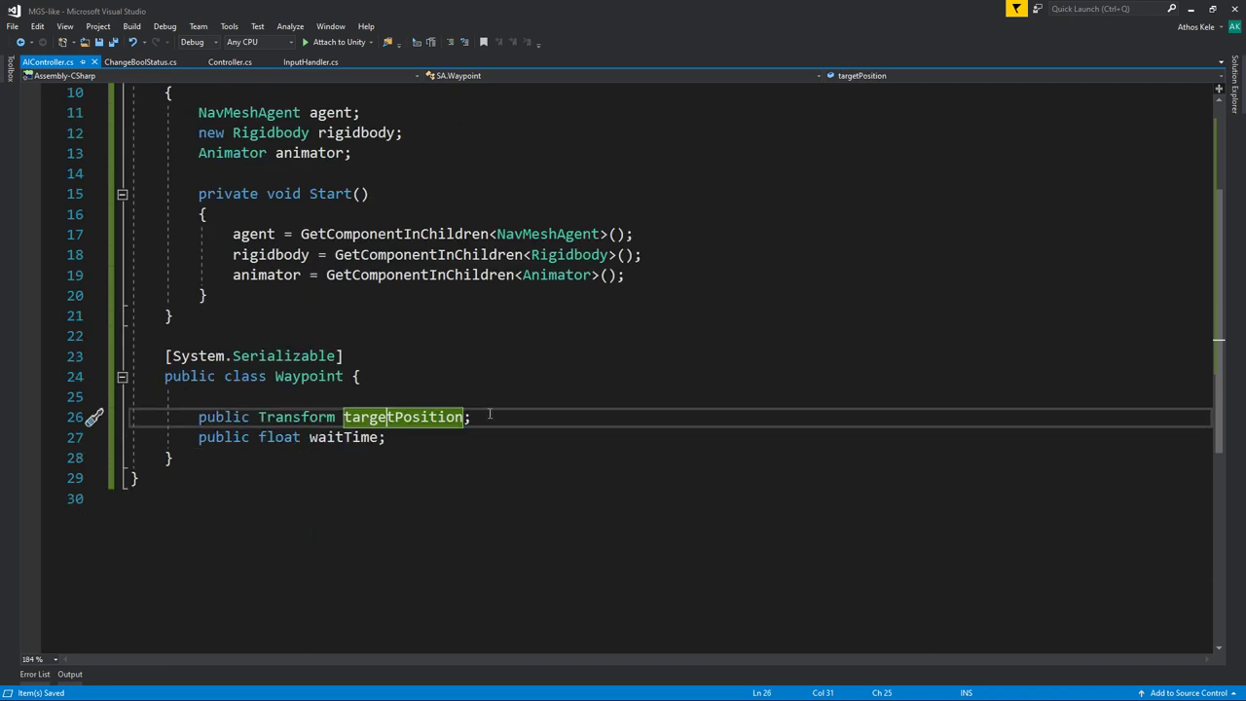
left_click(491, 415)
key("Return")
type("pu vec")
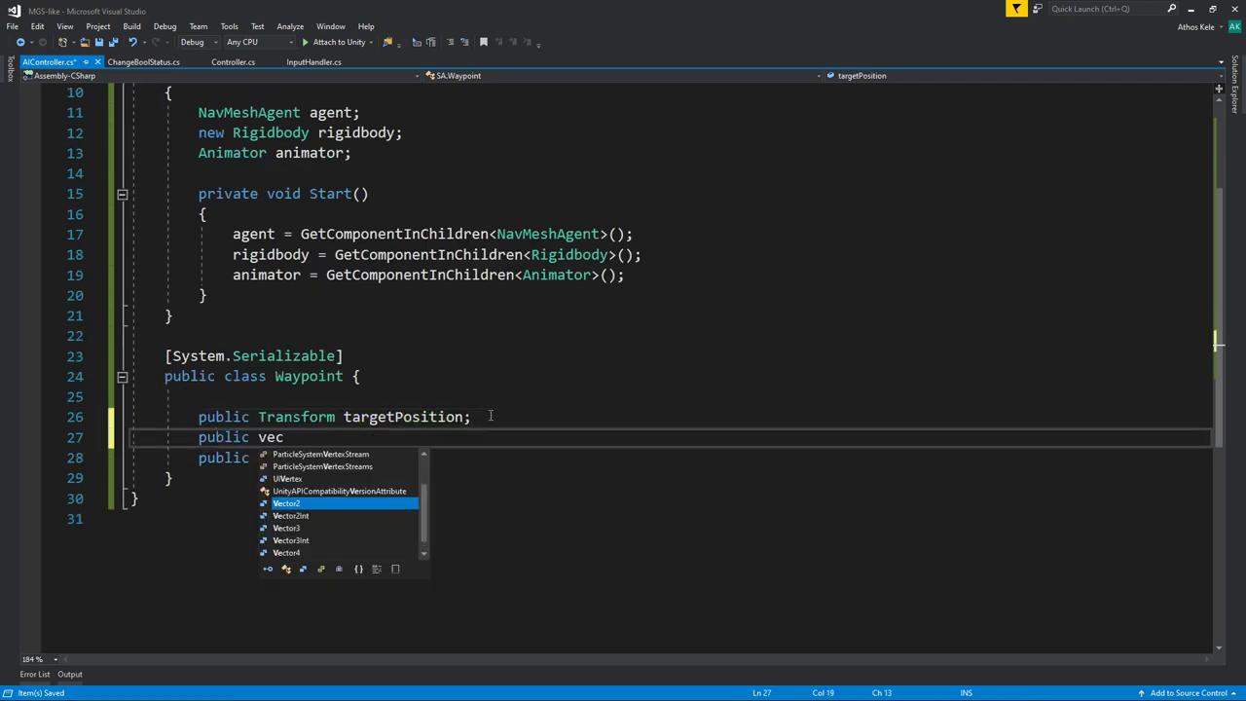
key("Tab")
type("look")
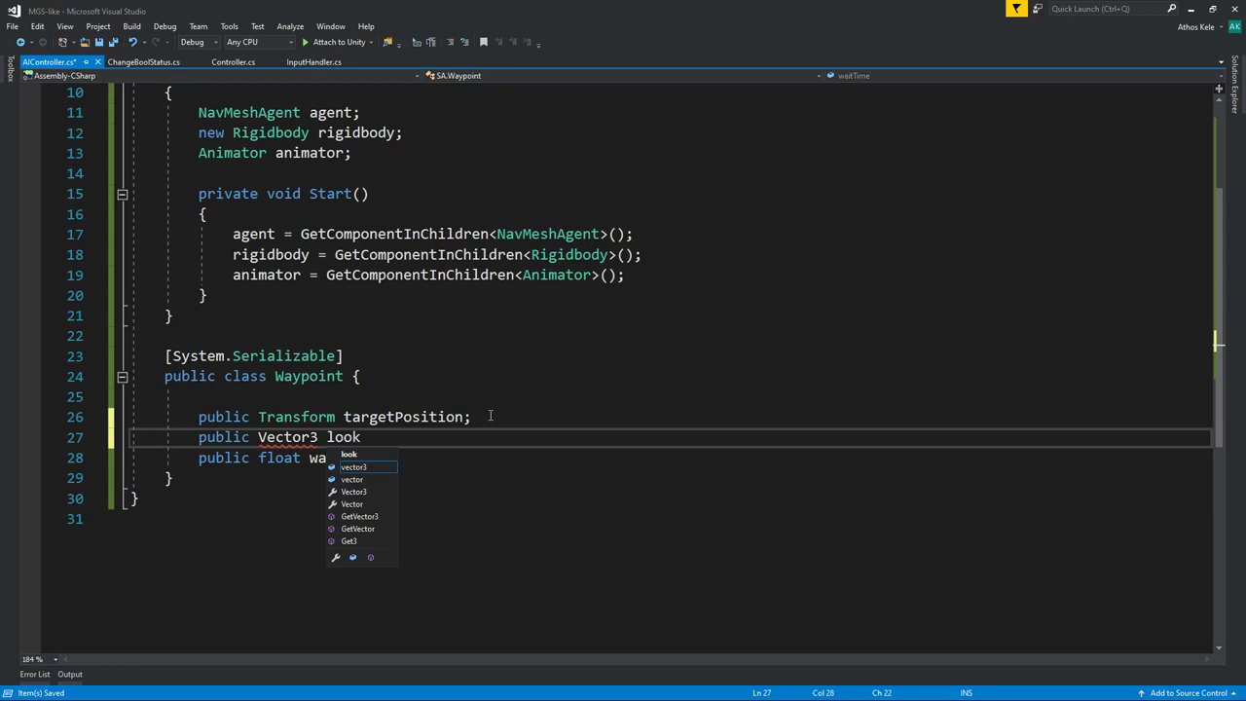
type("Rotation;")
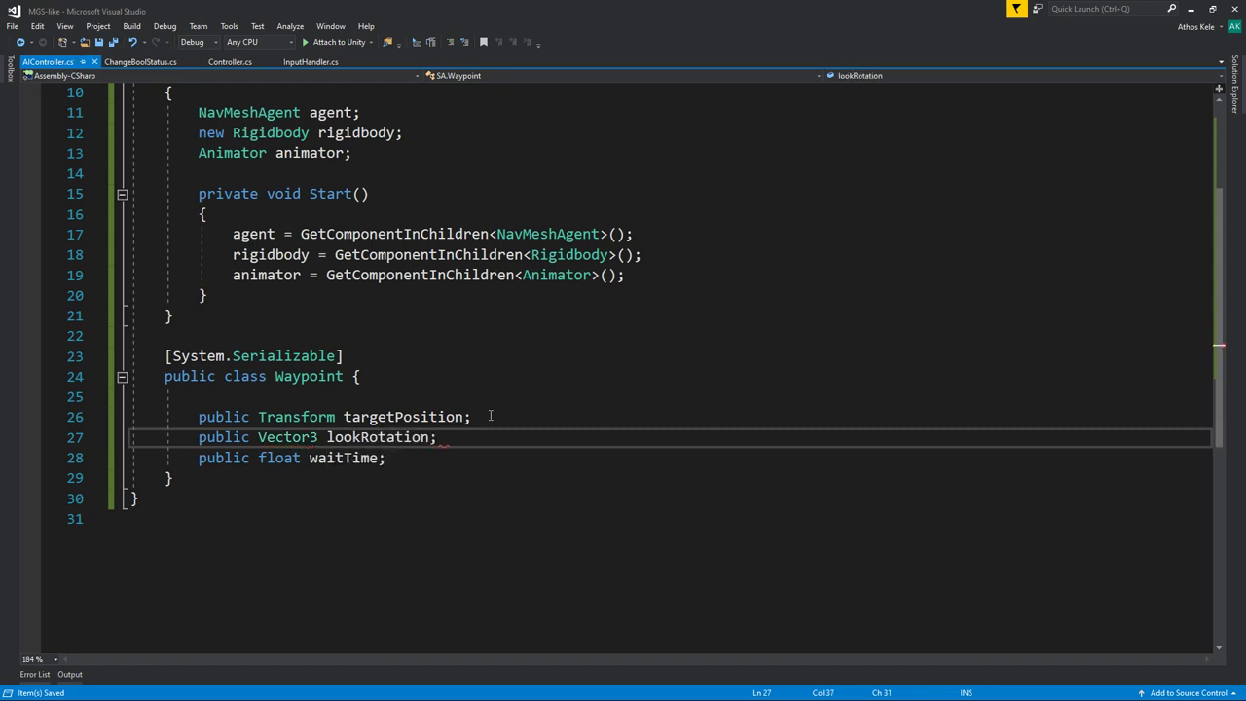
scroll(340, 471, "up", 2)
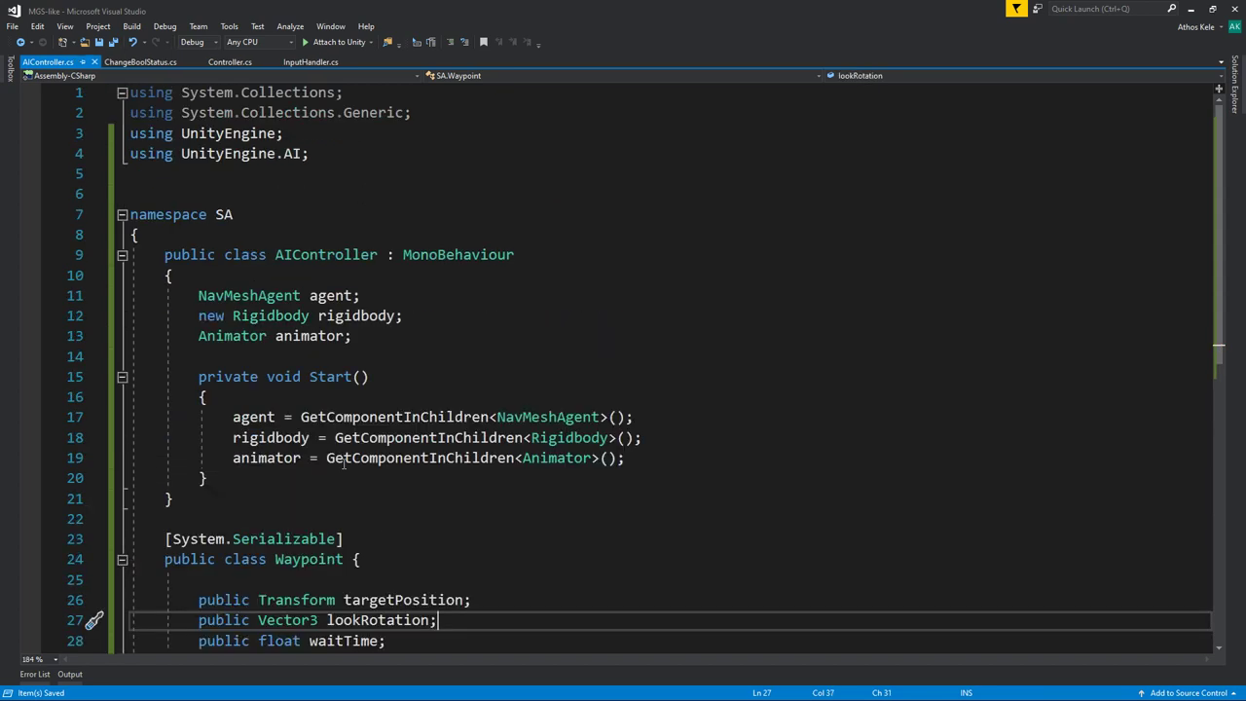
left_click(311, 497)
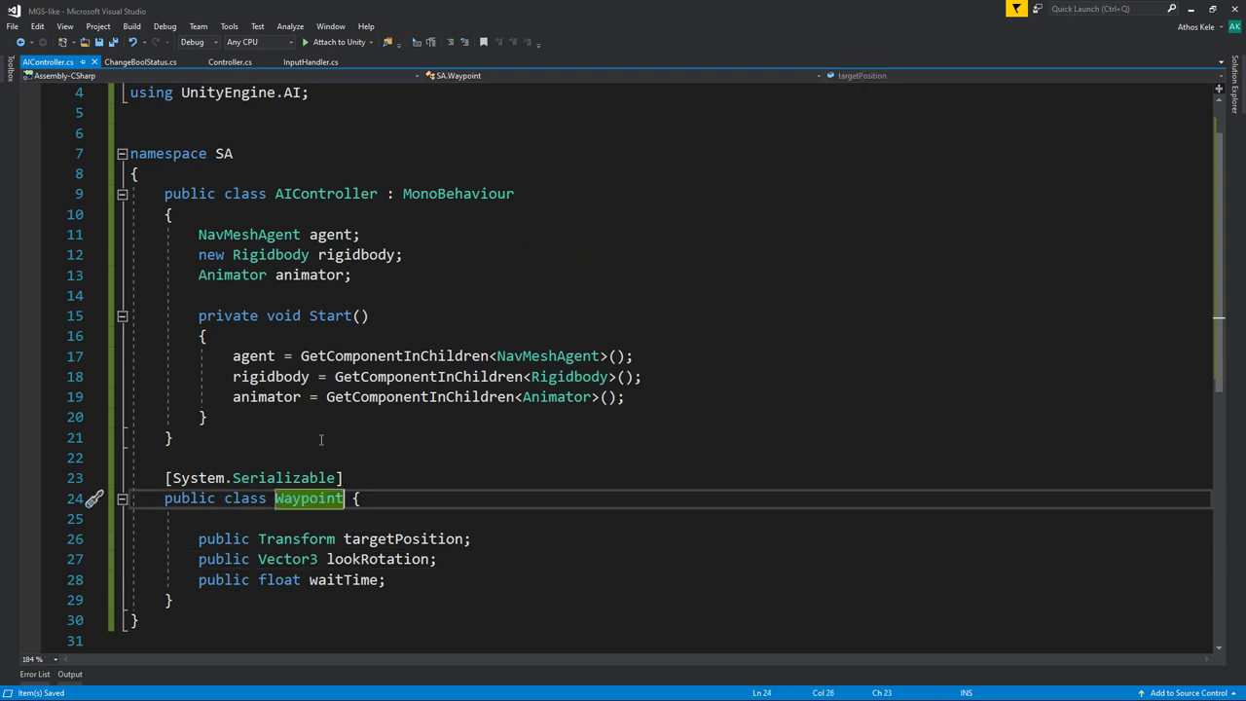
scroll(445, 486, "down", 2)
left_click(412, 486)
scroll(411, 487, "up", 2)
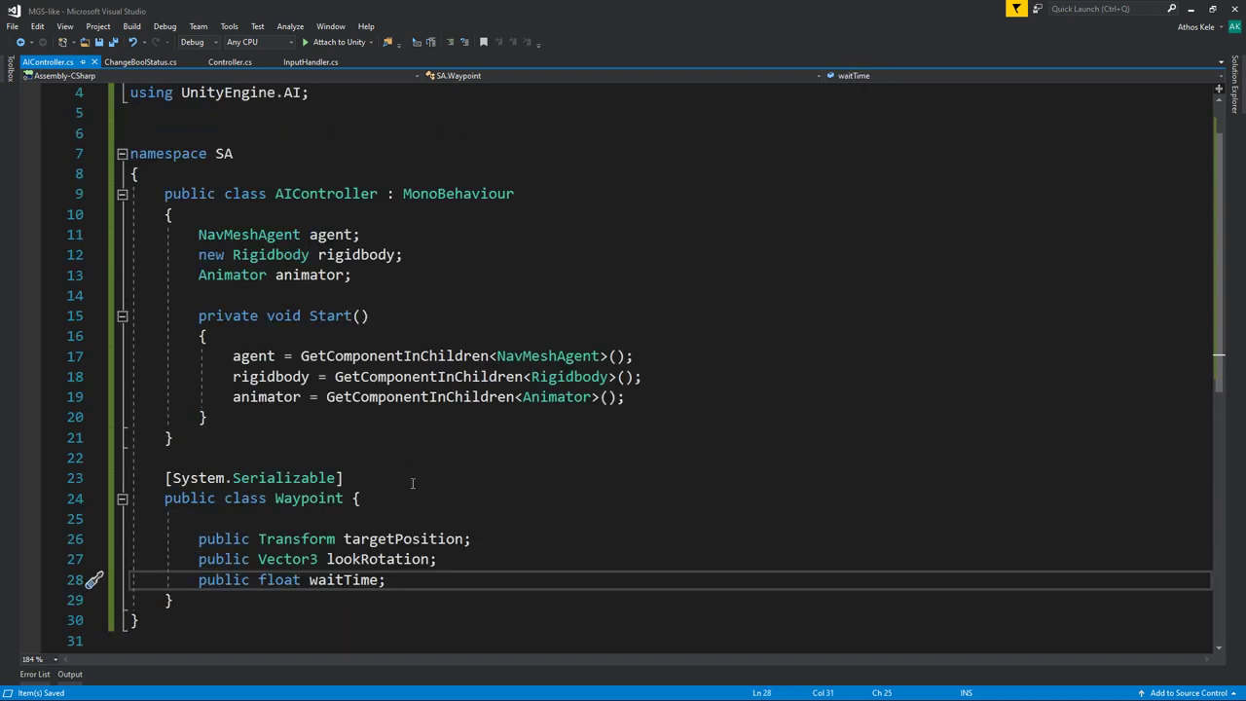
left_click(410, 486)
Add an empty Update method below the Start method.
left_click(318, 416)
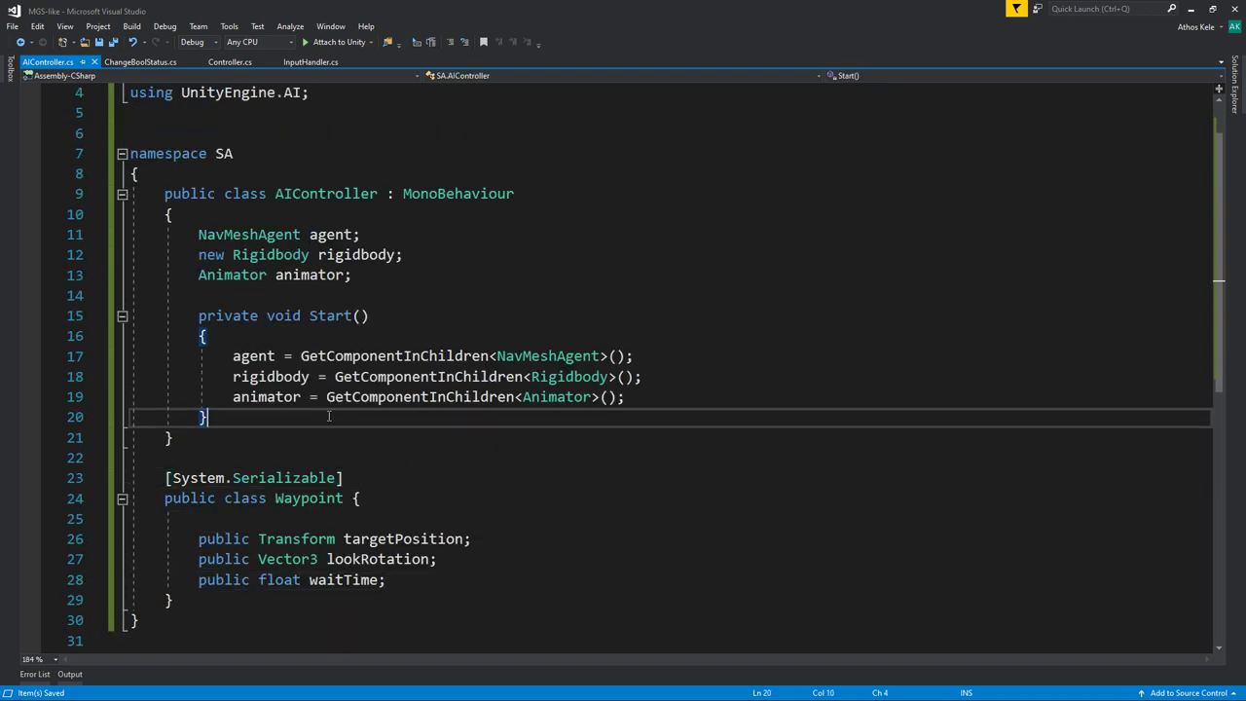
key("Return")
key("Return")
type("U")
key("Return")
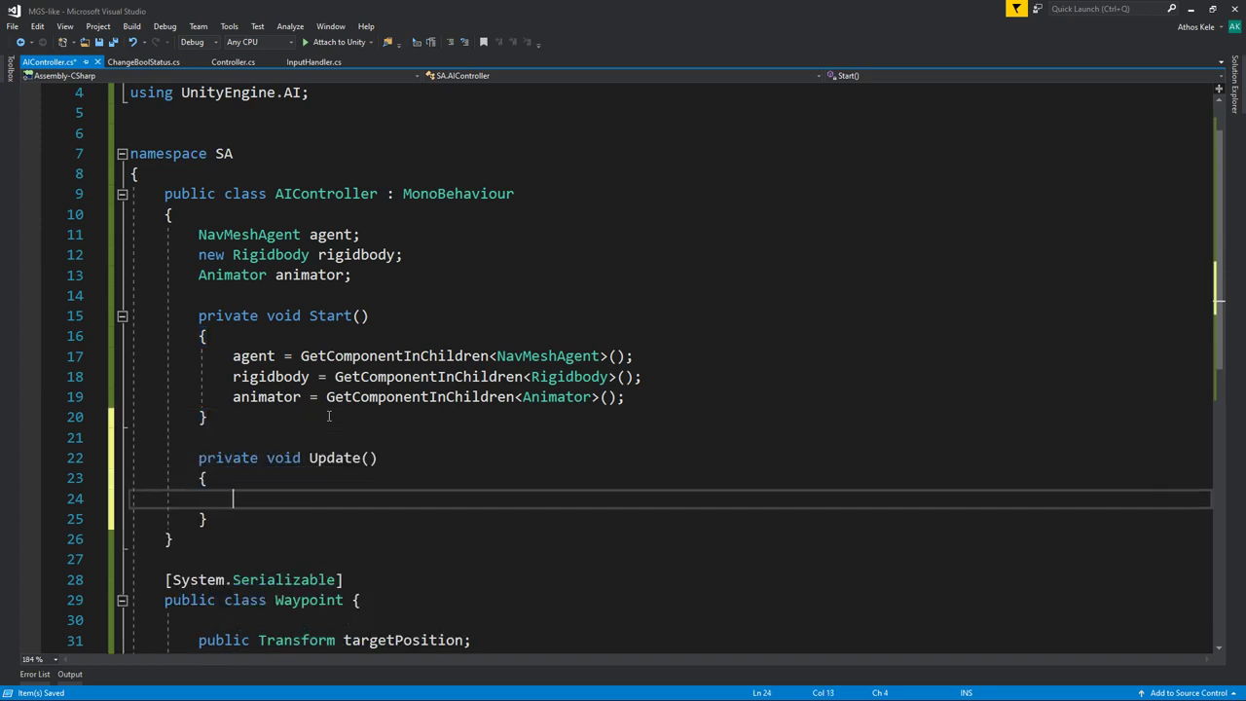
Declare a public Waypoint[] waypoints array and a public int index field above it.
scroll(407, 351, "up", 1)
left_click(407, 351)
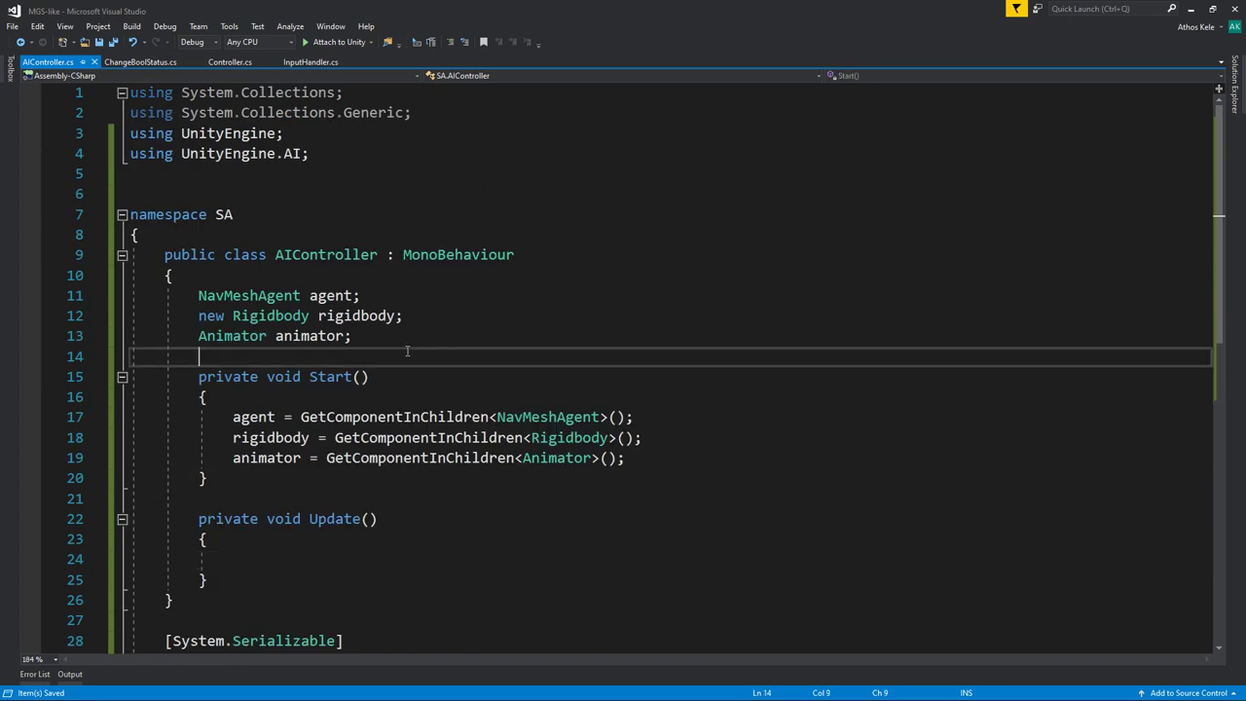
key("Return")
type("public ")
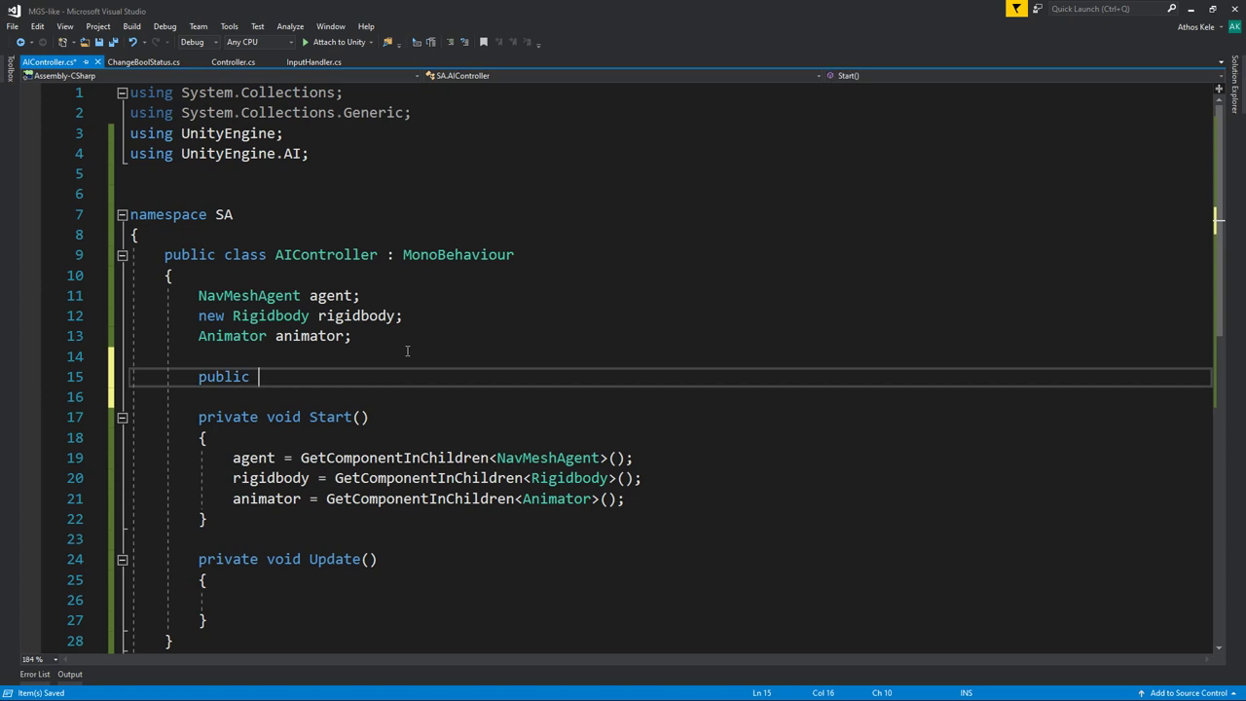
type("Wap")
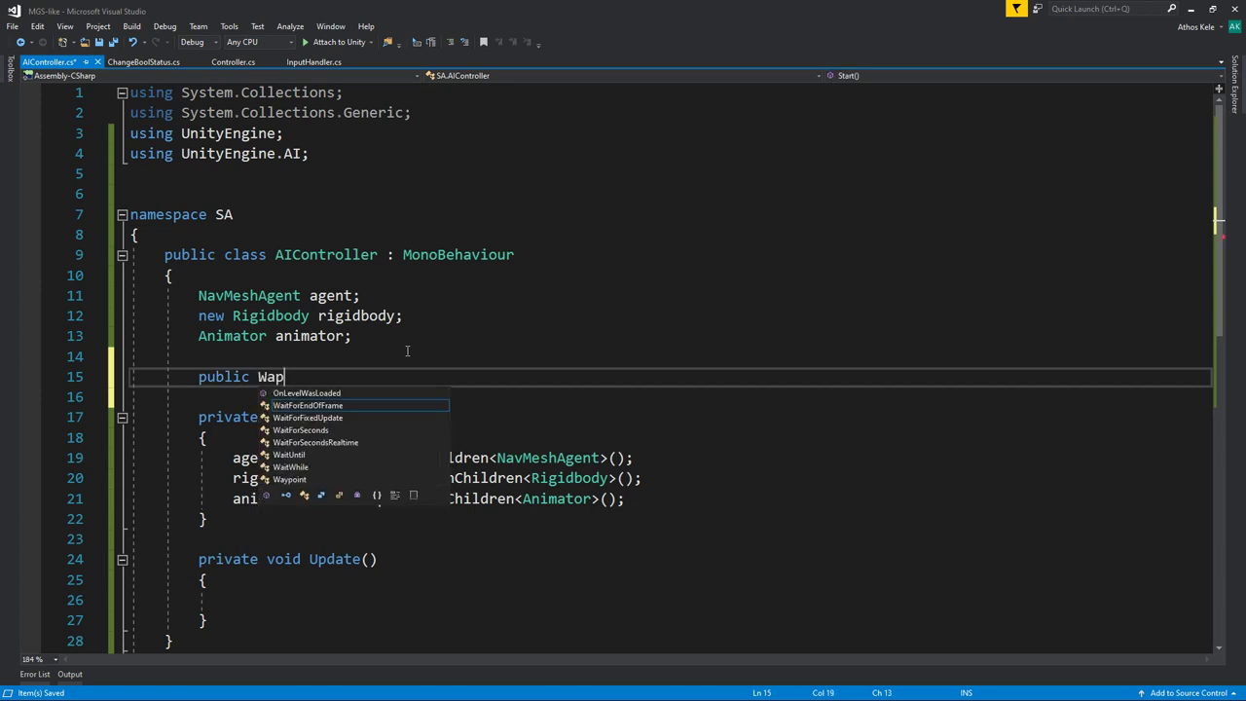
key("BackSpace")
type("yp")
key("Tab")
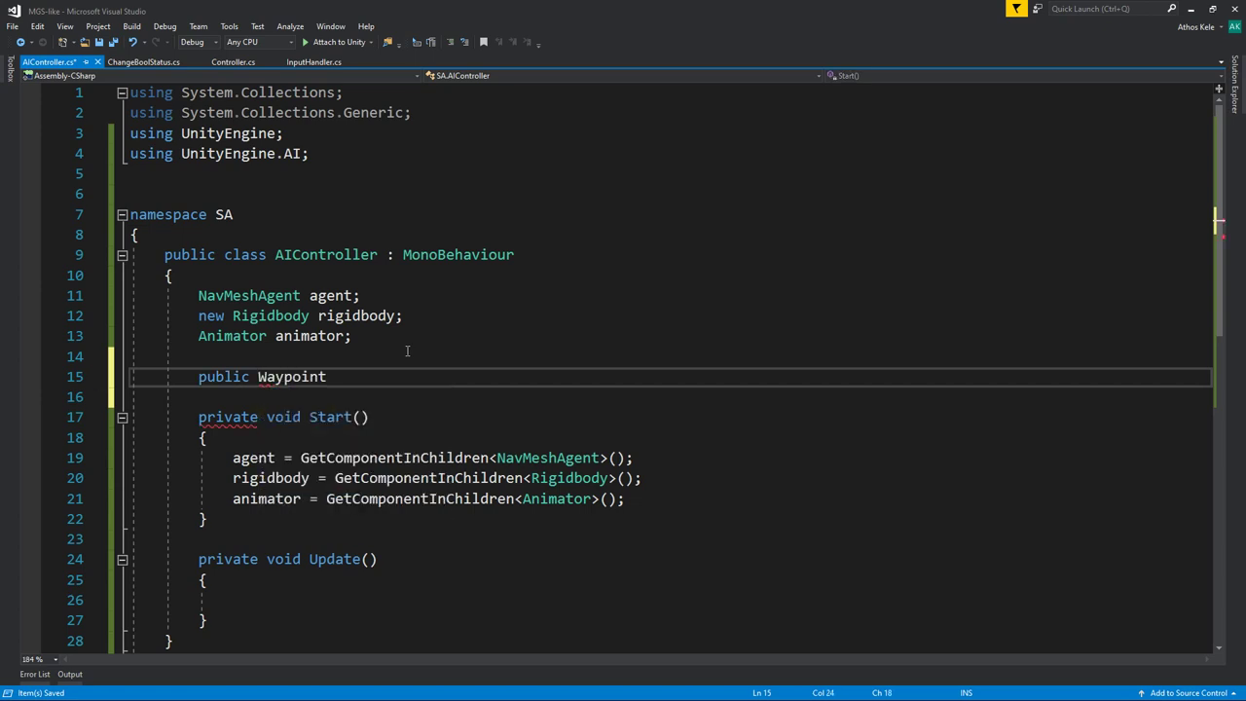
type("[] wa")
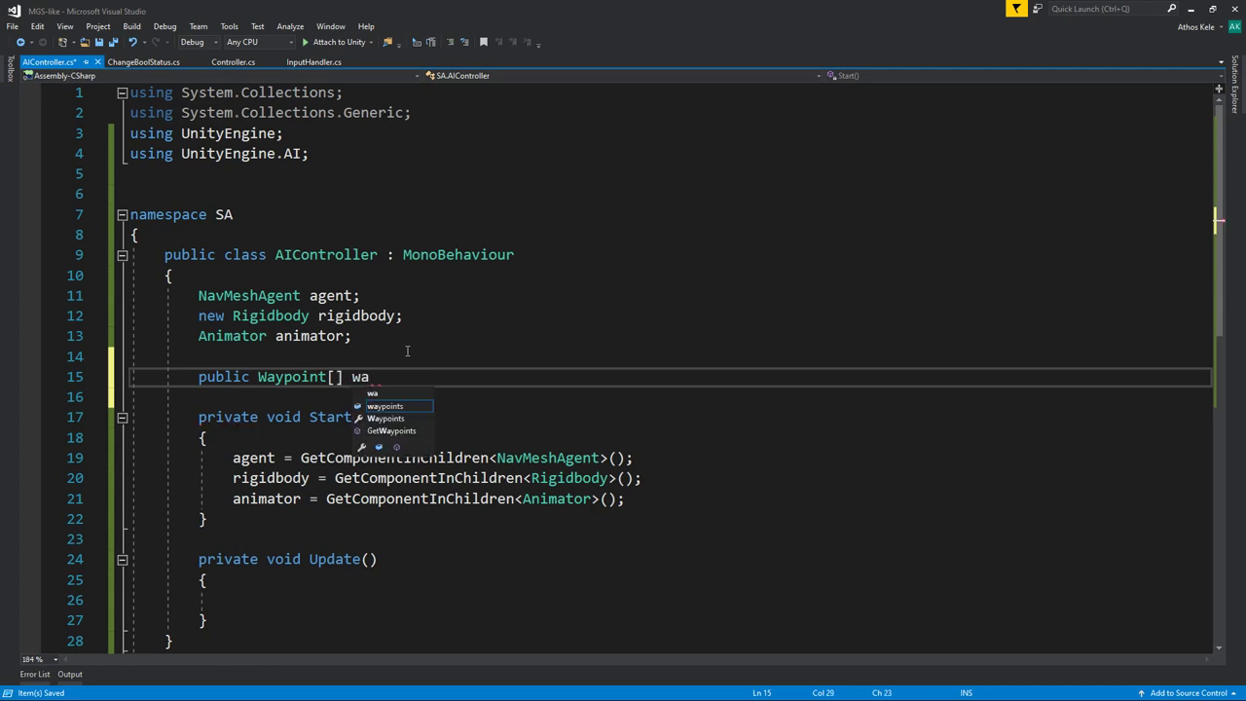
type("ypoints;")
key("Up")
key("Return")
type("p")
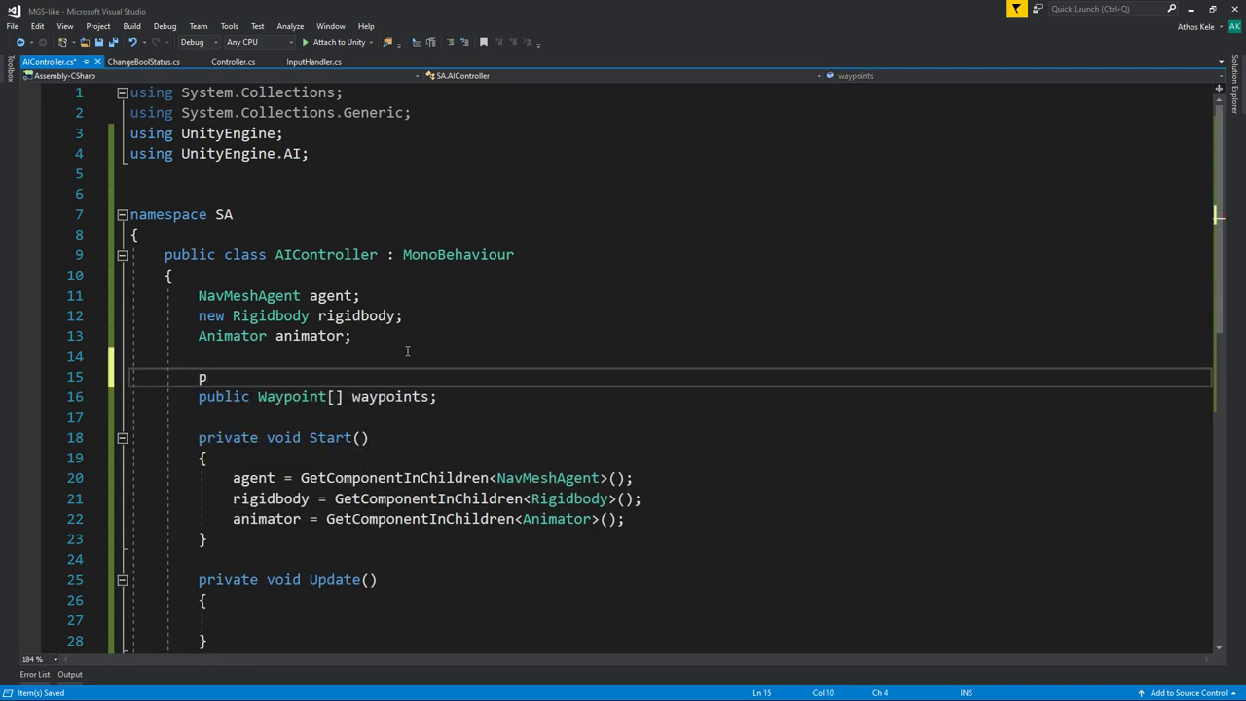
type("ublic int in")
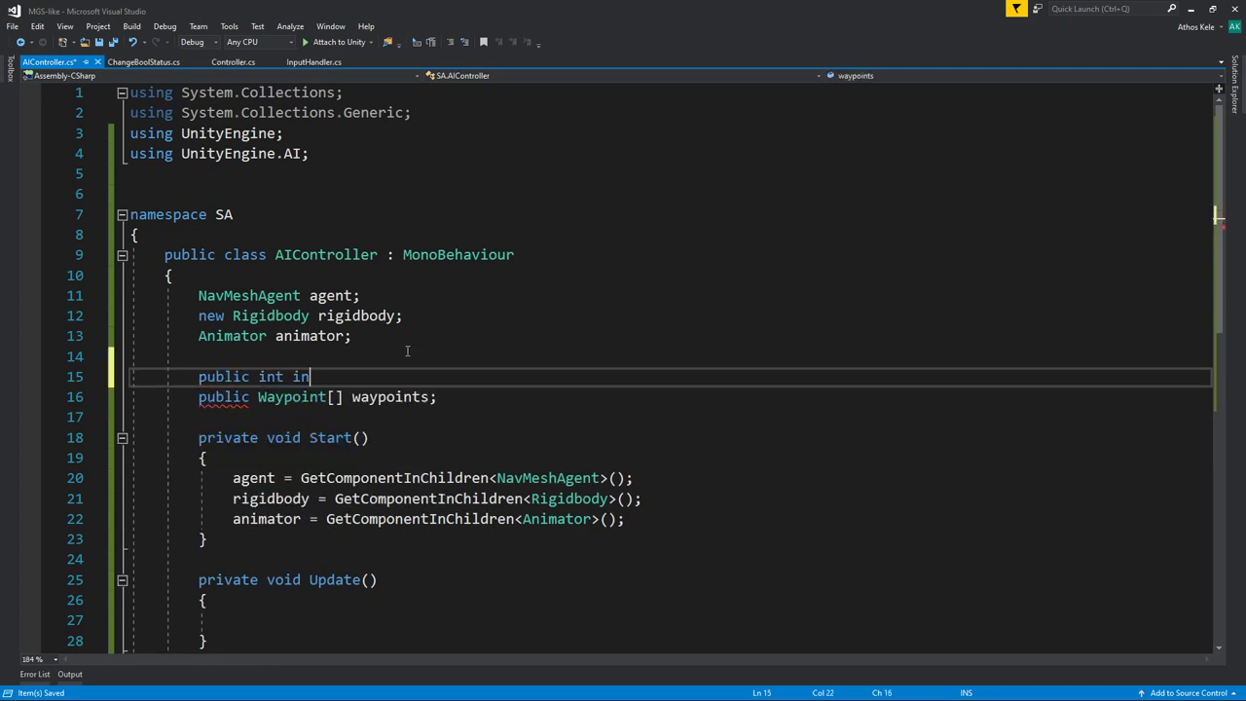
type("dex;")
Add a Waypoint currentWaypoint field below the waypoints array.
scroll(403, 351, "down", 3)
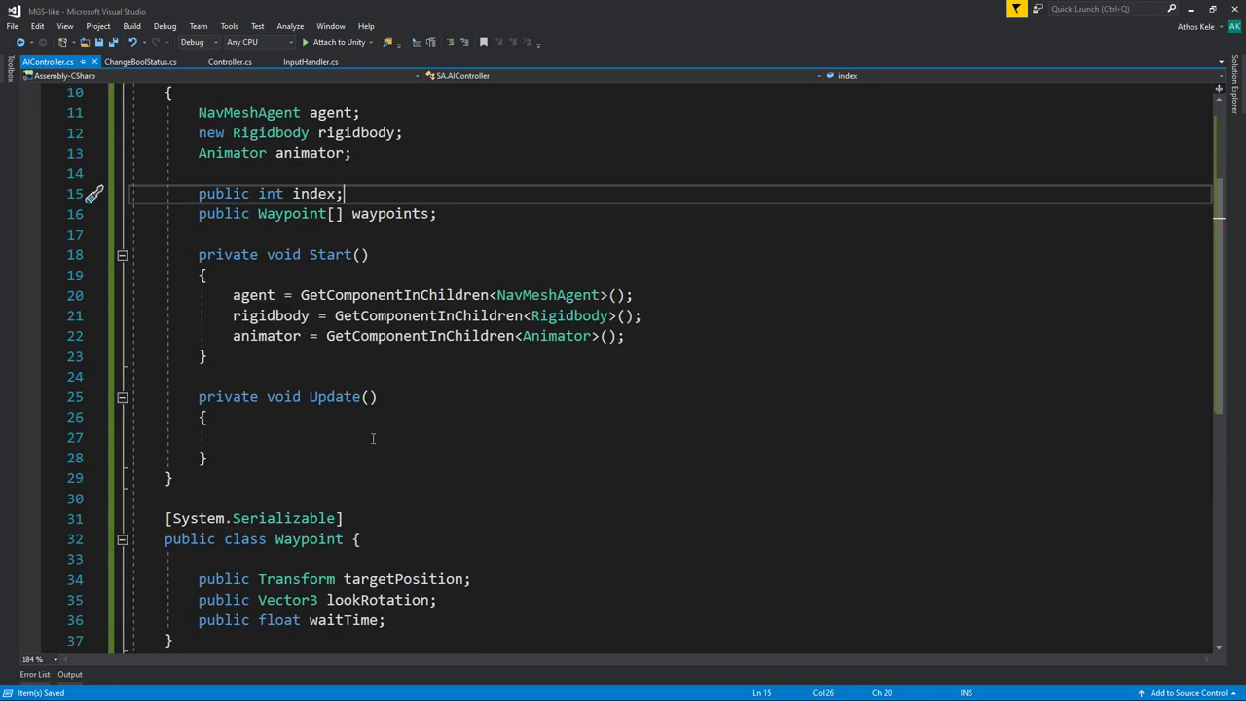
left_click(400, 443)
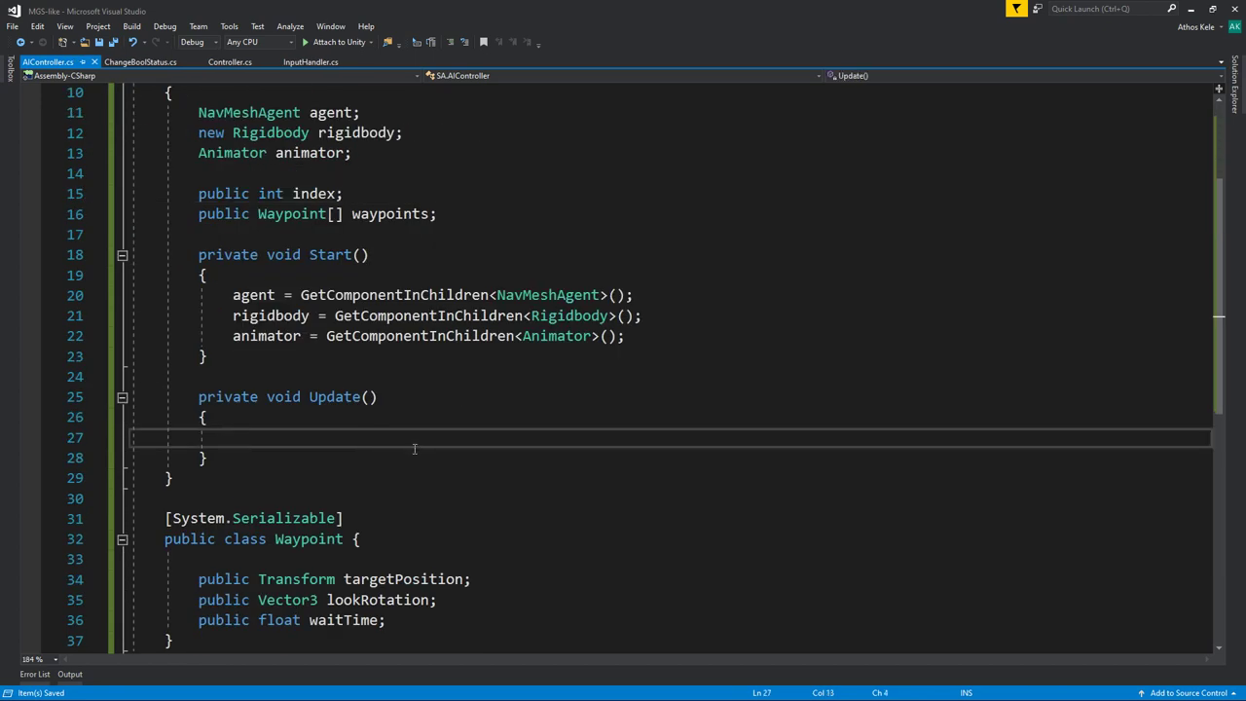
type("if(")
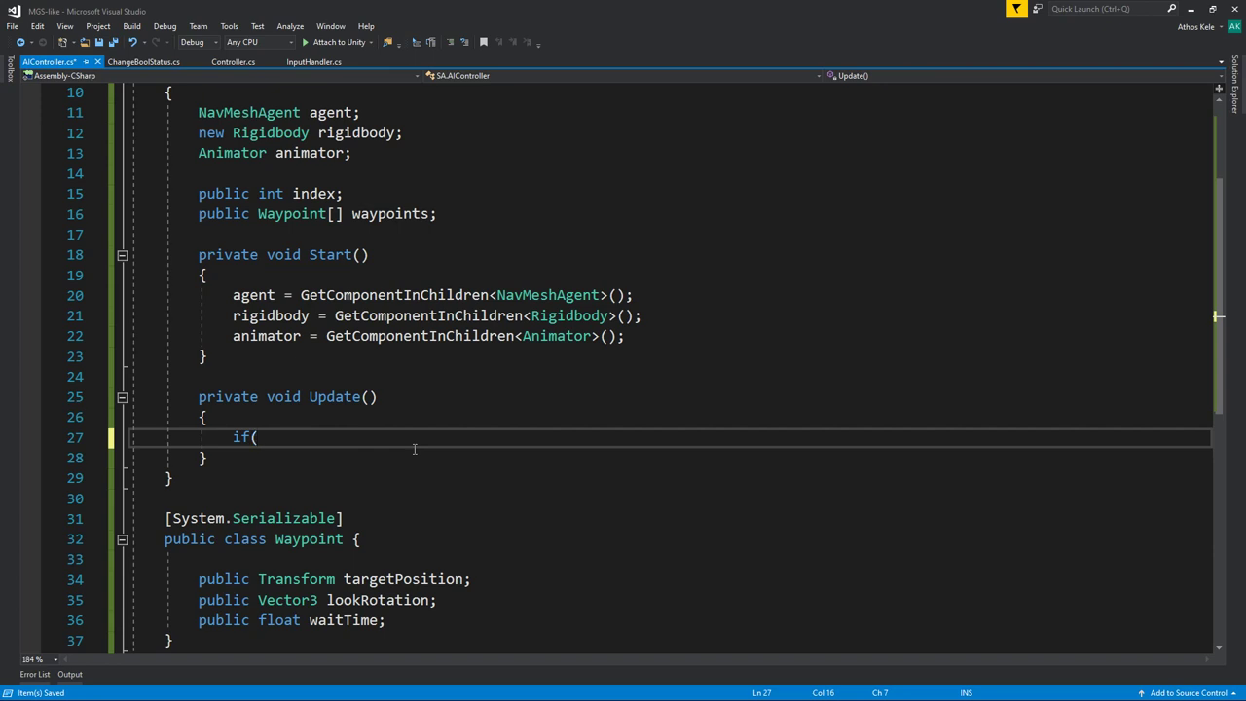
key("Up")
key("Up")
key("Up")
key("Up")
key("Up")
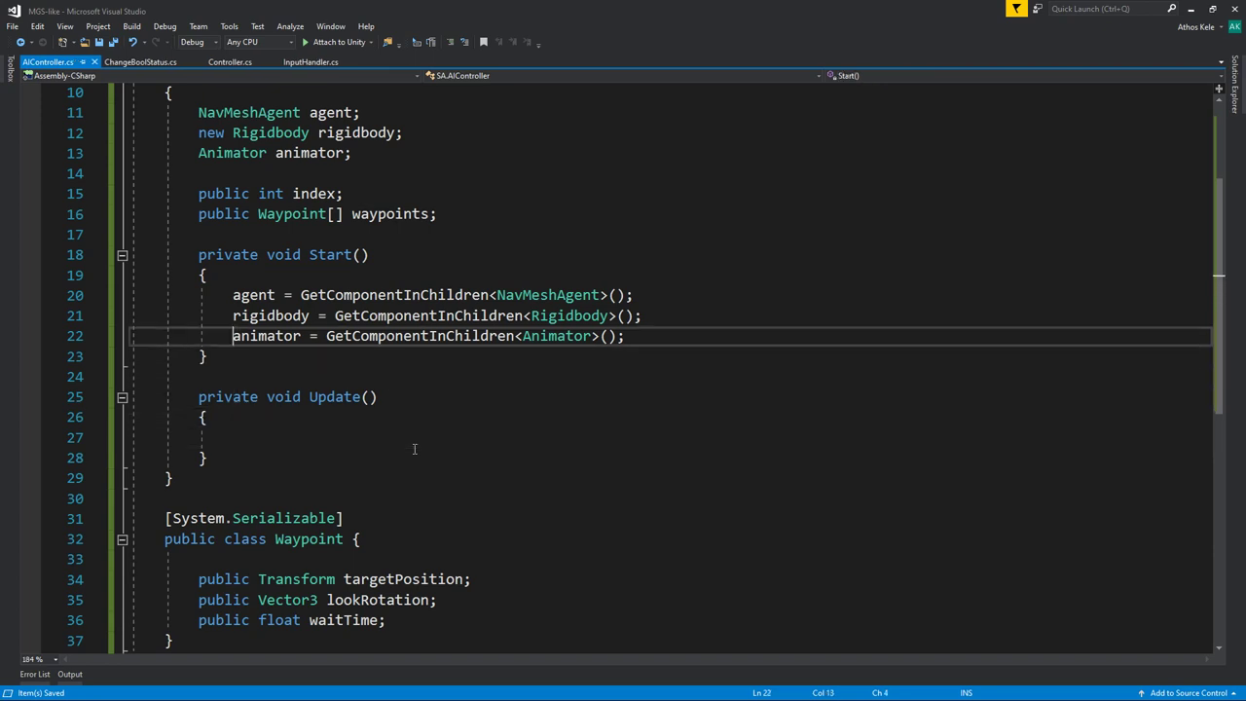
key("Up")
key("Up")
key("Up")
key("Up")
key("Return")
type("Way")
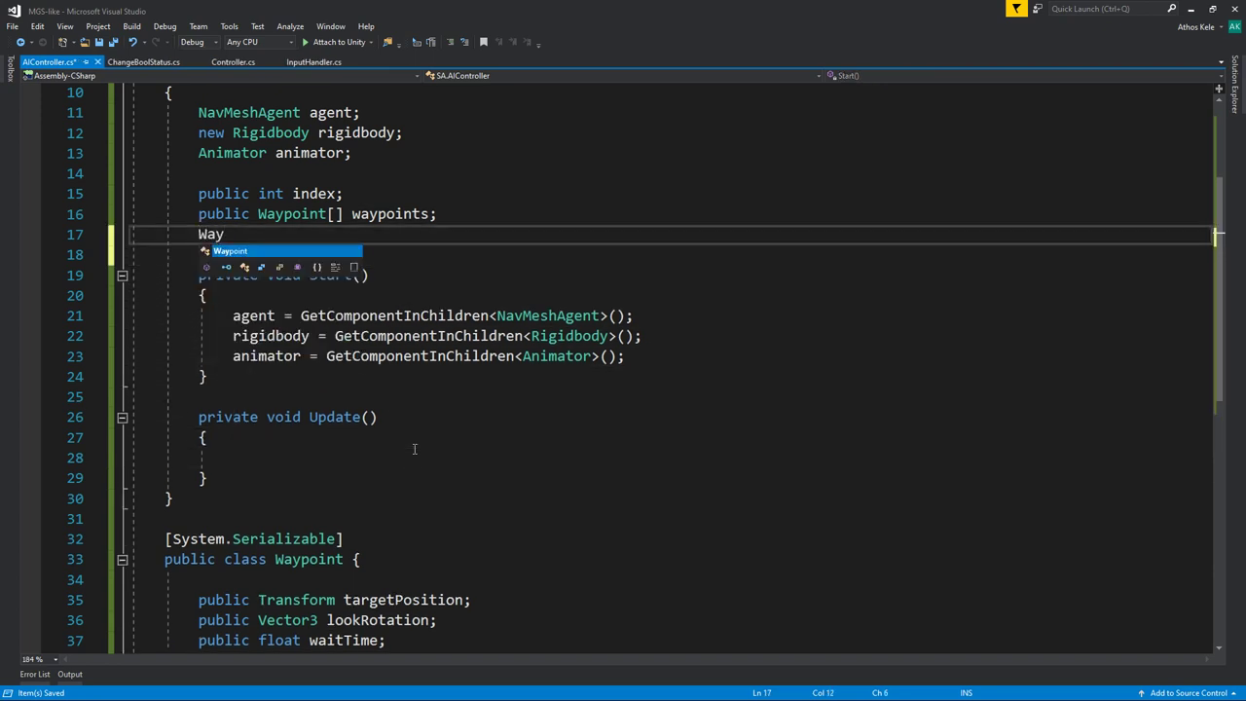
type("point wp =")
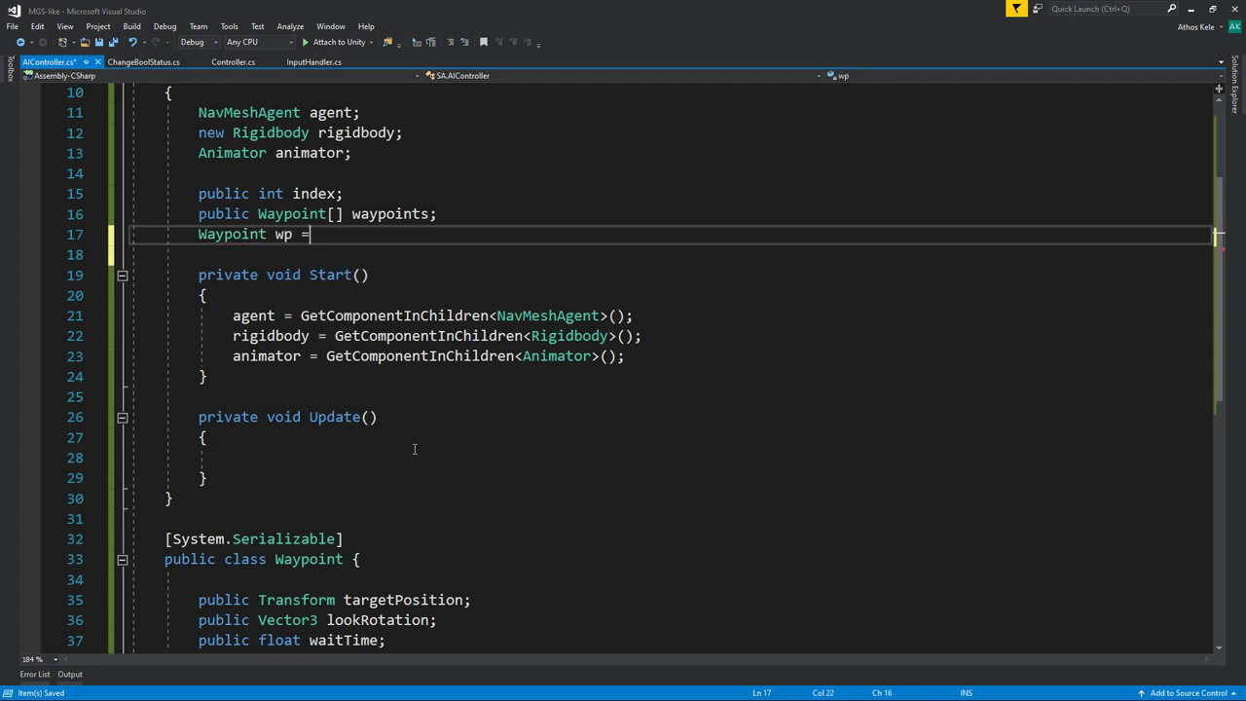
key("BackSpace")
key("BackSpace")
key("BackSpace")
key("BackSpace")
type("cur")
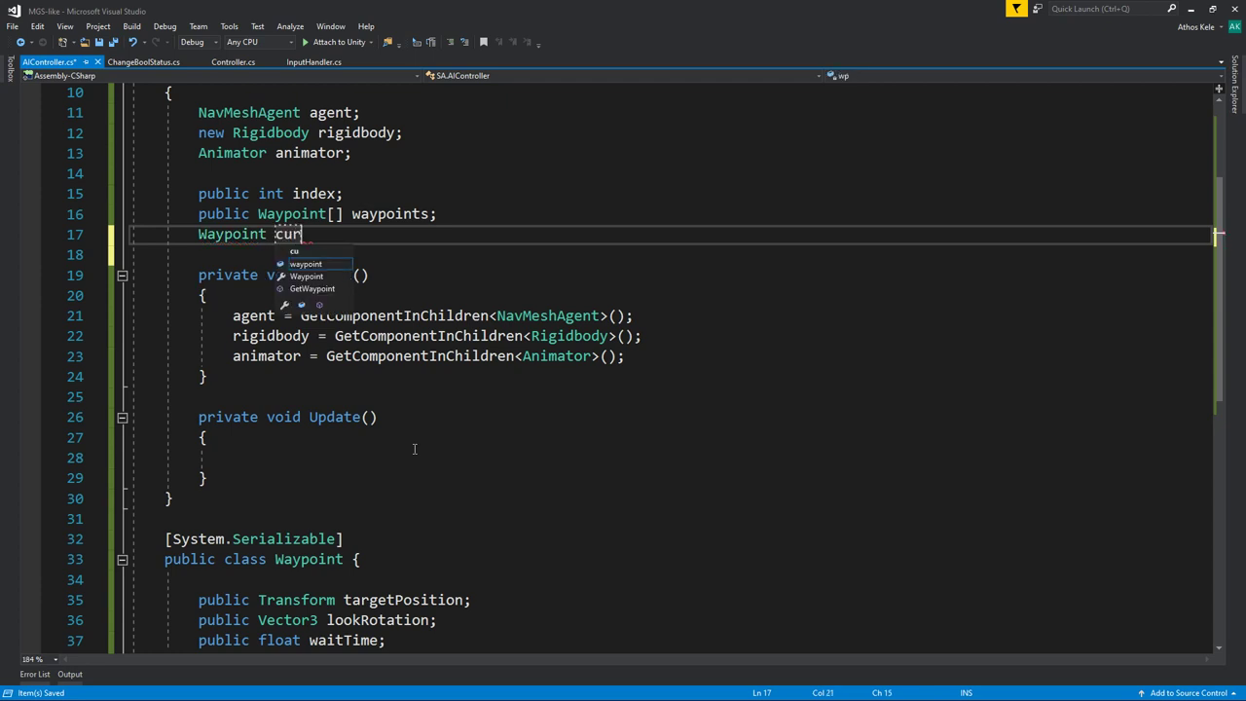
type("rentWa")
type("ypoint")
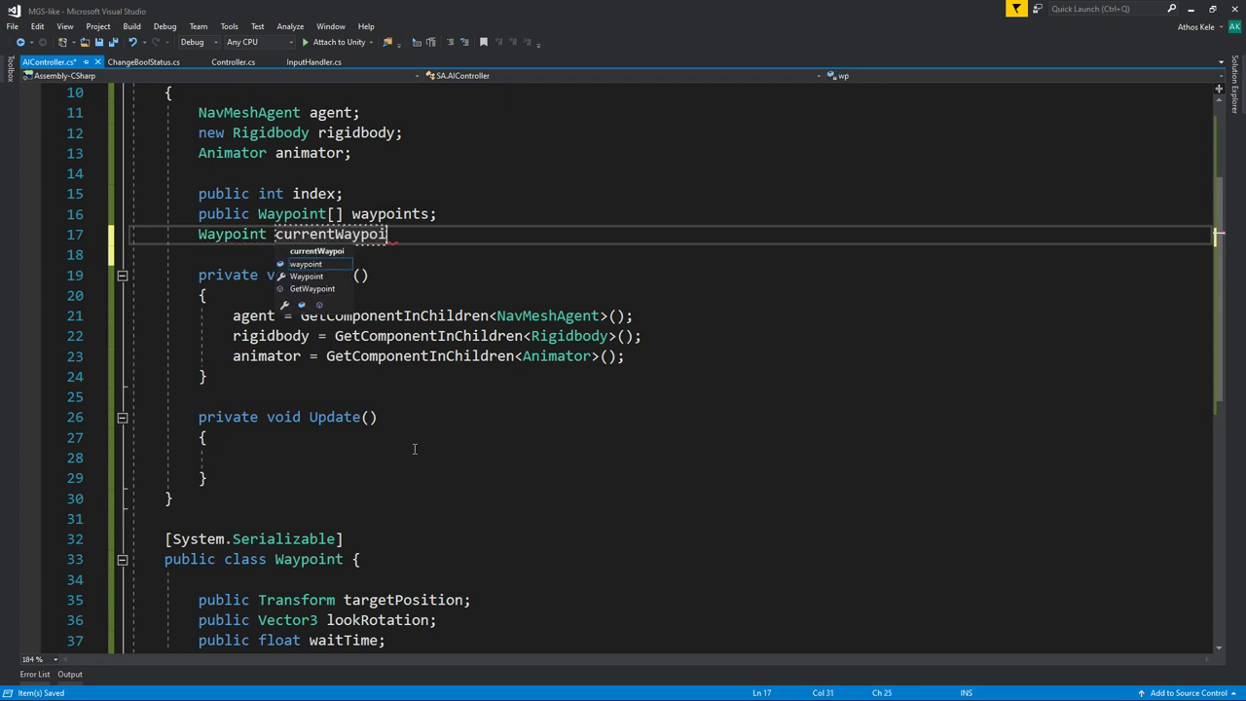
type(";")
key("Down")
key("Down")
key("Down")
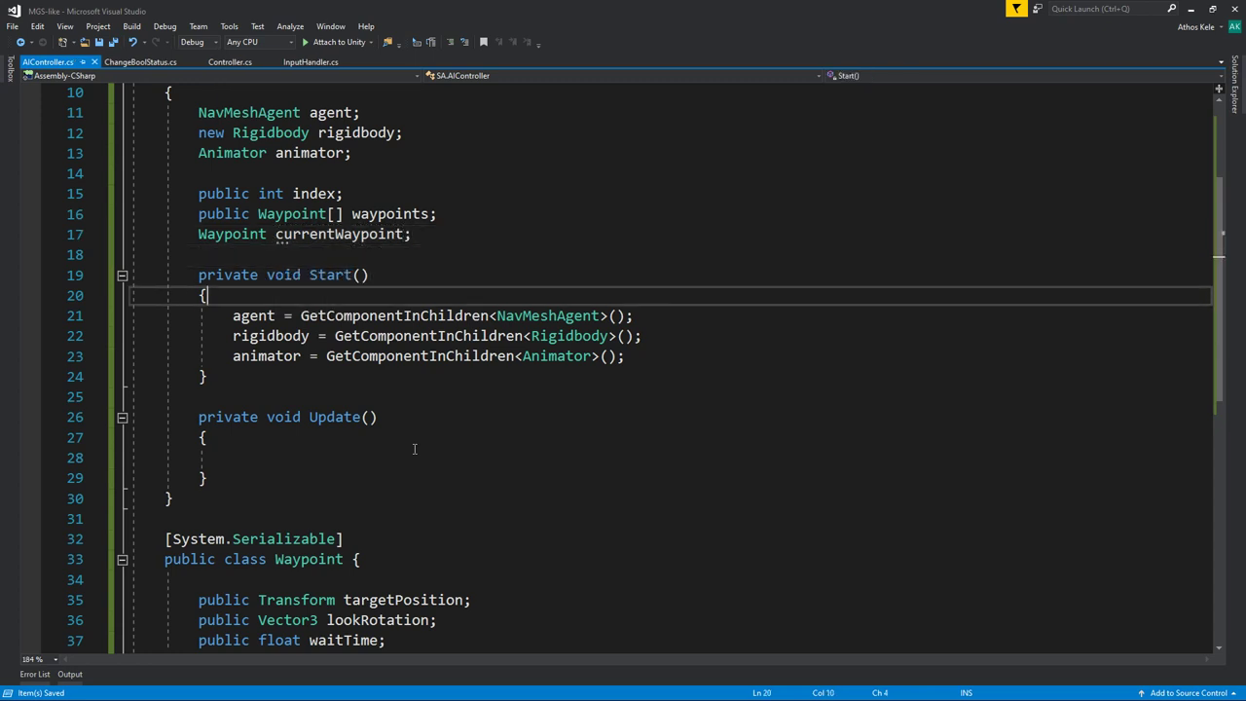
Assign currentWaypoint = waypoints[index] in Start.
left_click(683, 358)
key("Return")
type("cur")
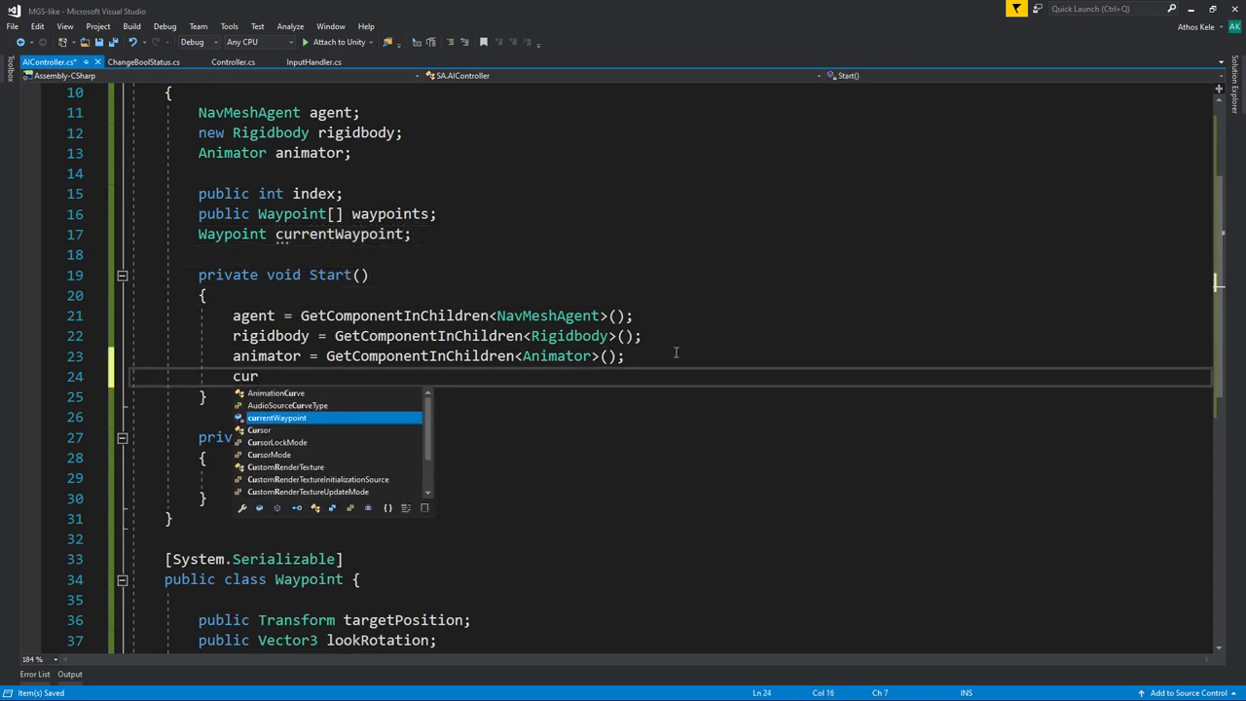
type(" =wa")
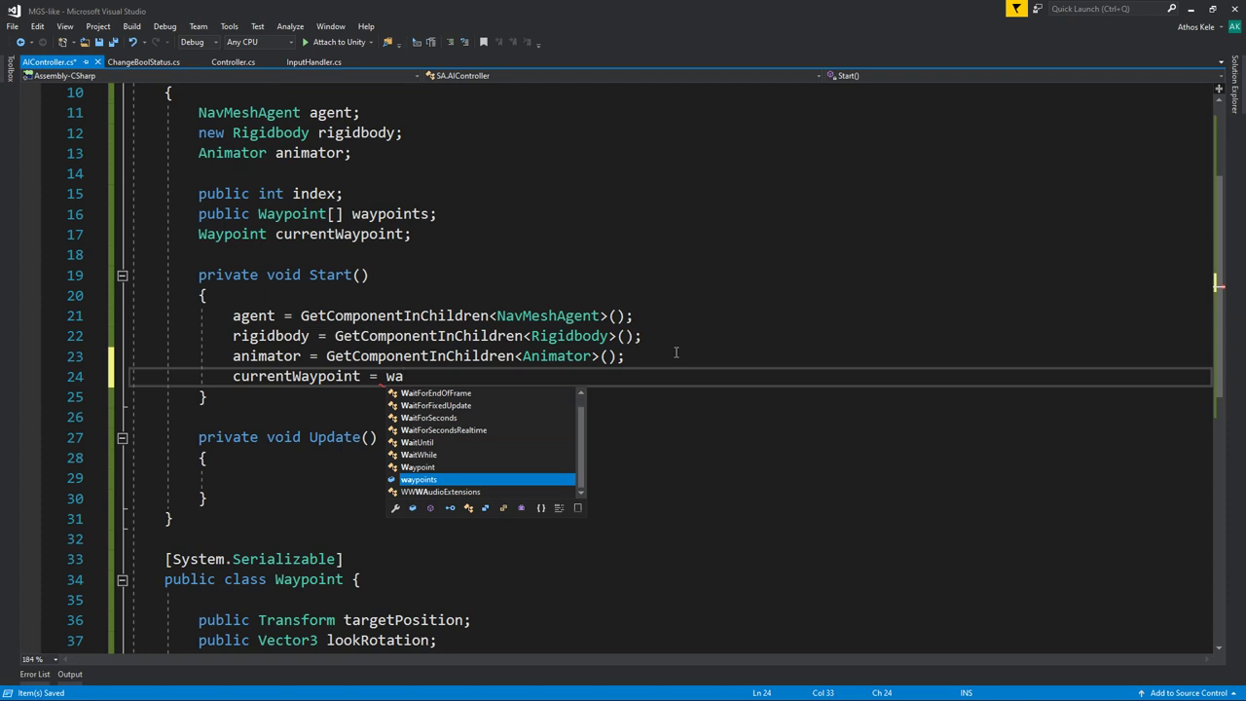
type("[i")
key("BackSpace")
type("0")
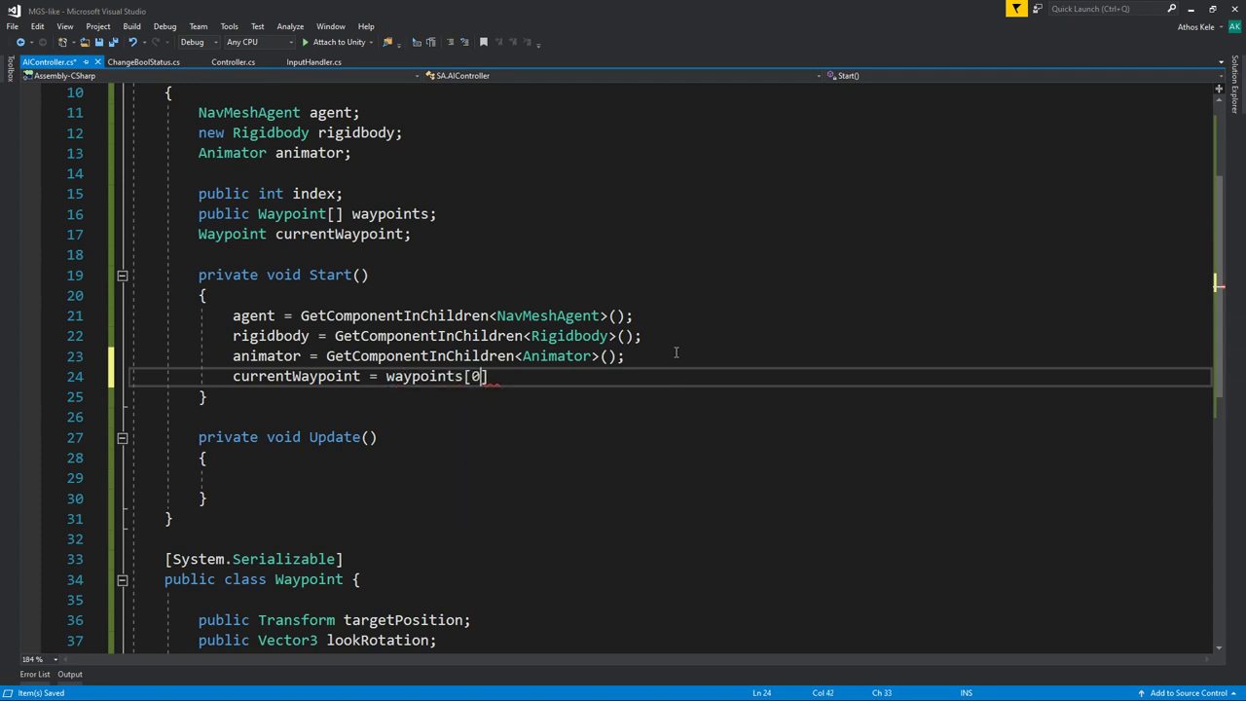
type("index];")
key("Down")
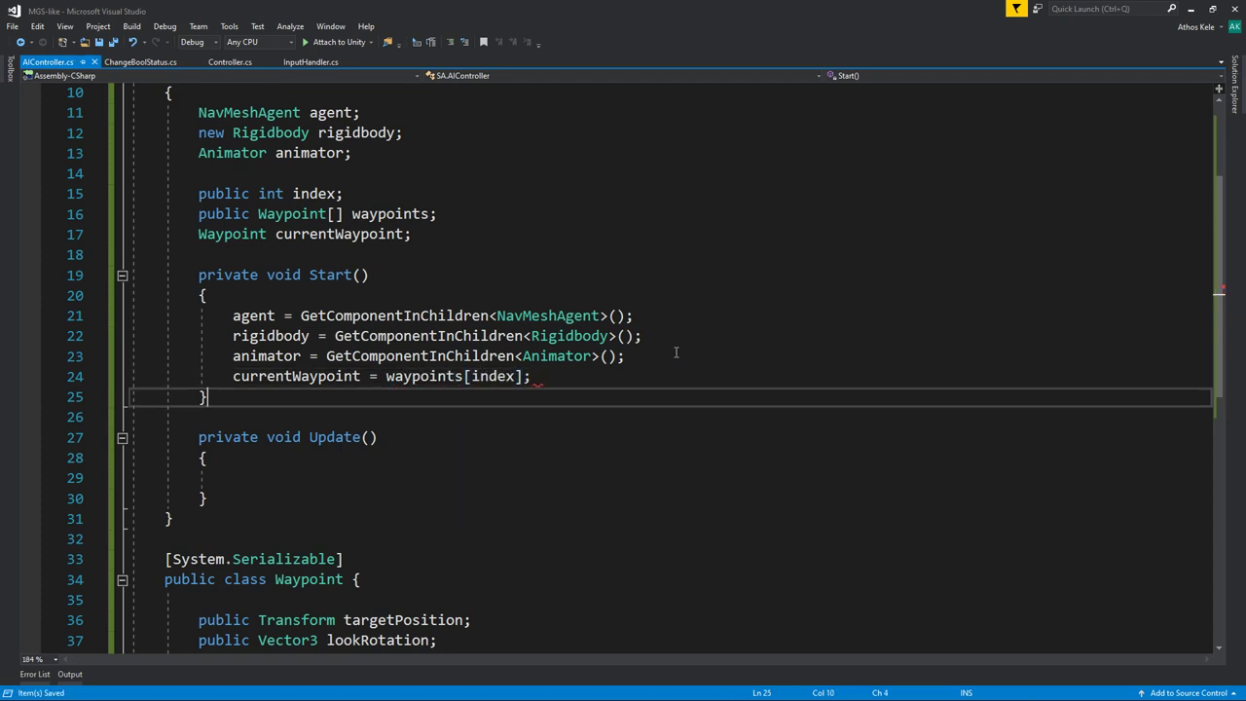
key("Down")
key("Down")
key("Down")
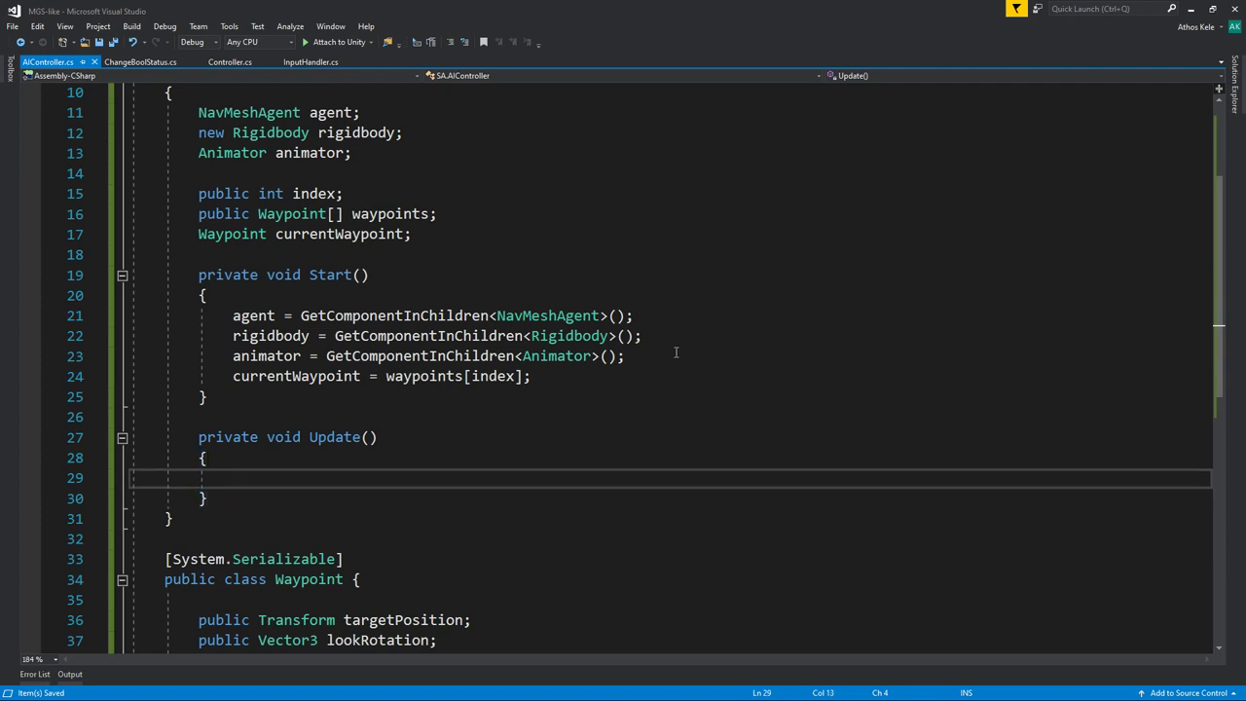
Begin a float distance line in Update, checking the Waypoint's targetPosition field.
type("if(agen")
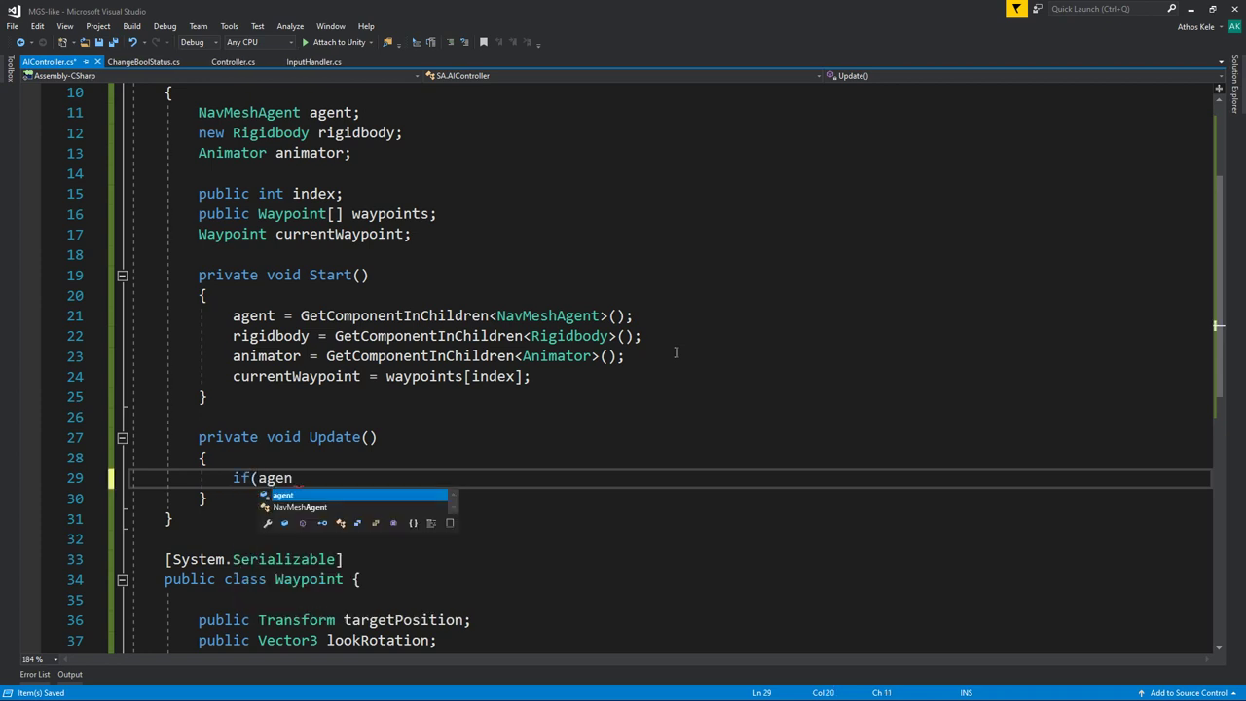
type("t.rem")
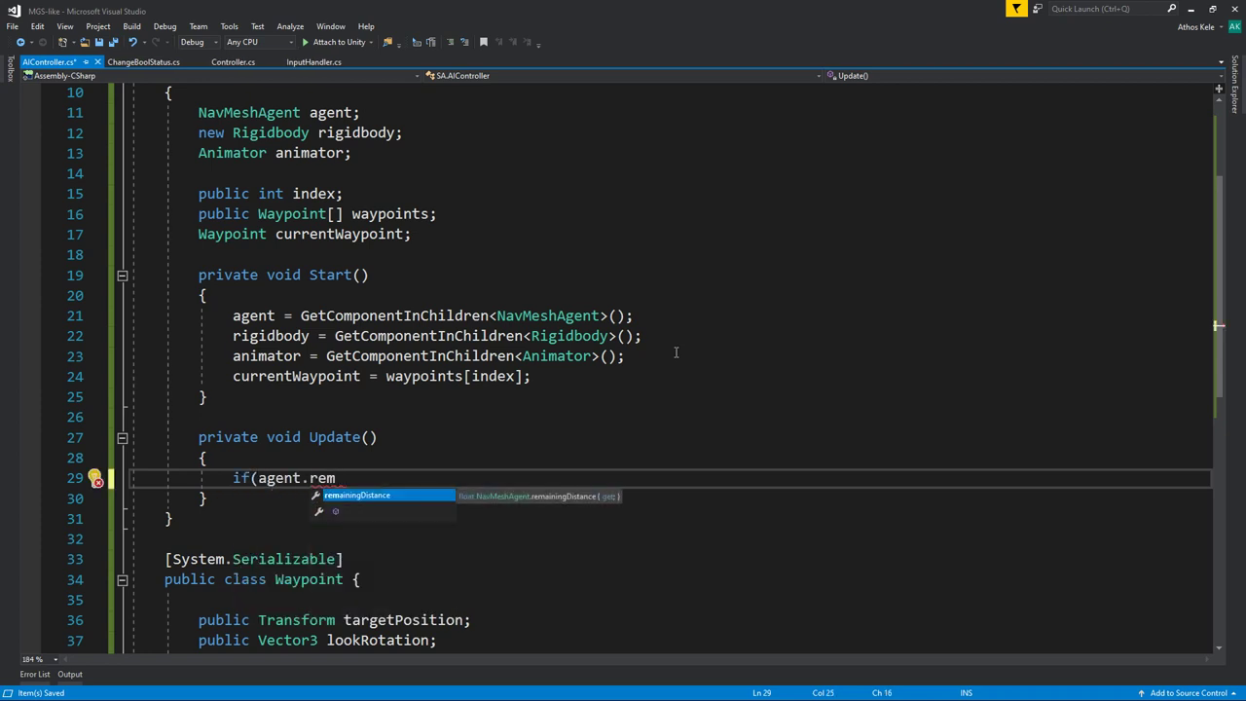
key("BackSpace")
key("BackSpace")
key("BackSpace")
key("BackSpace")
key("BackSpace")
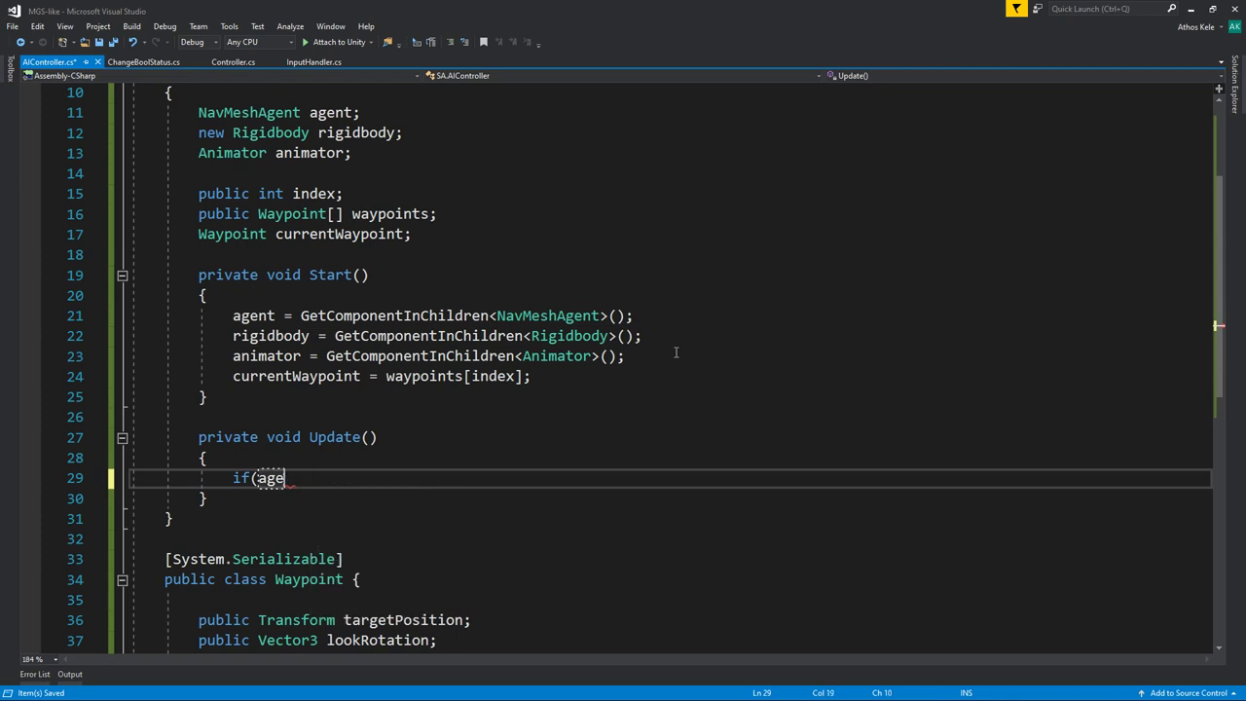
key("BackSpace")
key("BackSpace")
key("BackSpace")
type("loat dis =")
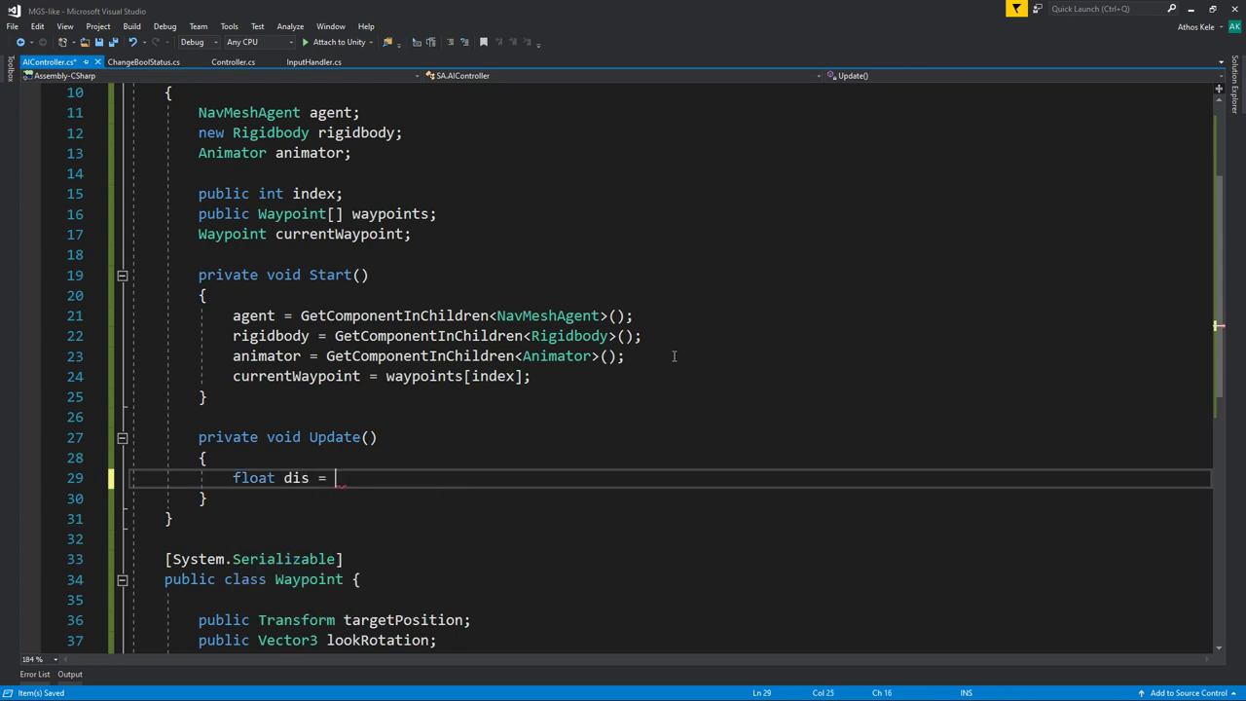
scroll(673, 357, "down", 2)
left_click(399, 498)
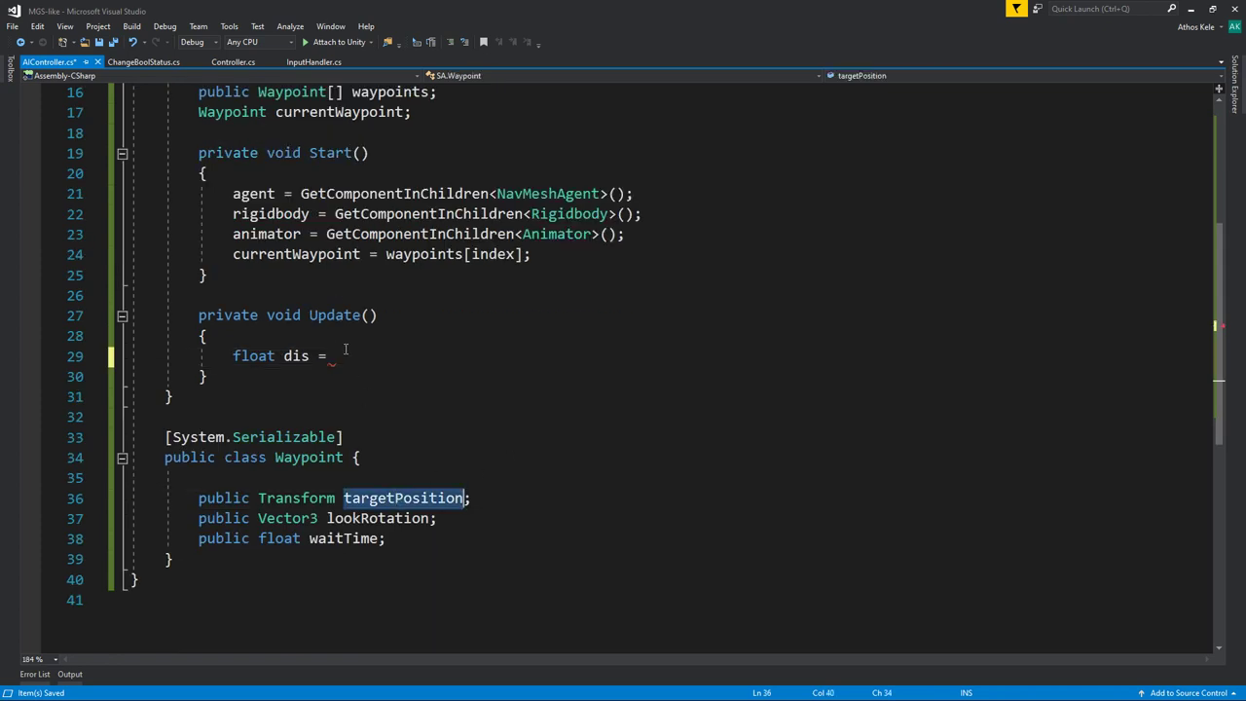
left_click(426, 356)
type("vec")
key("Escape")
scroll(426, 307, "up", 3)
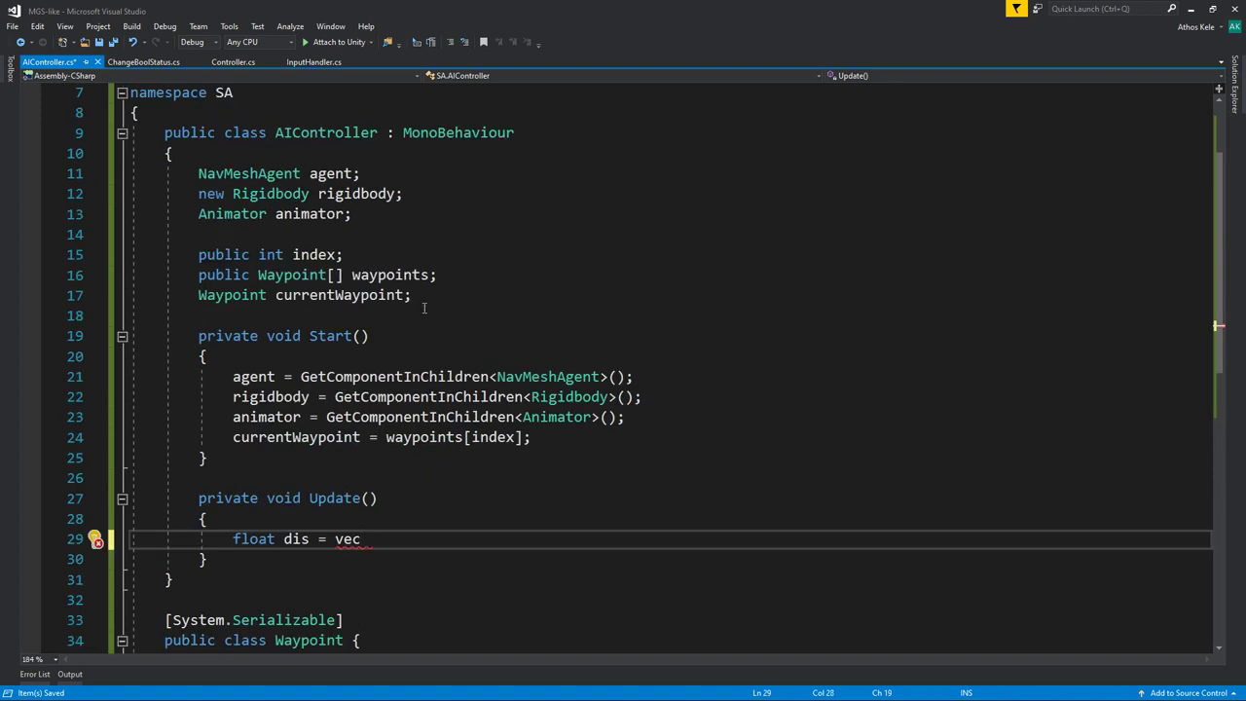
left_click(426, 302)
Declare a Transform mTransform field and assign this.transform to it in Start.
key("Return")
type("n")
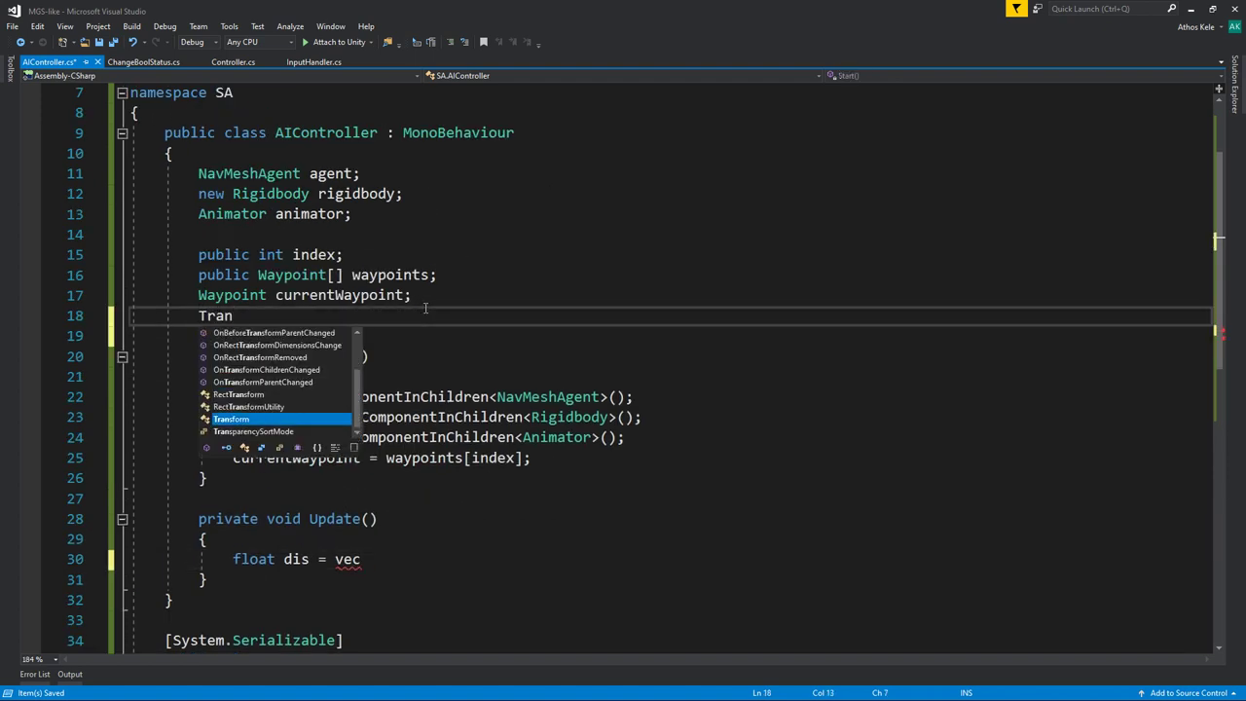
type("sform mTraf")
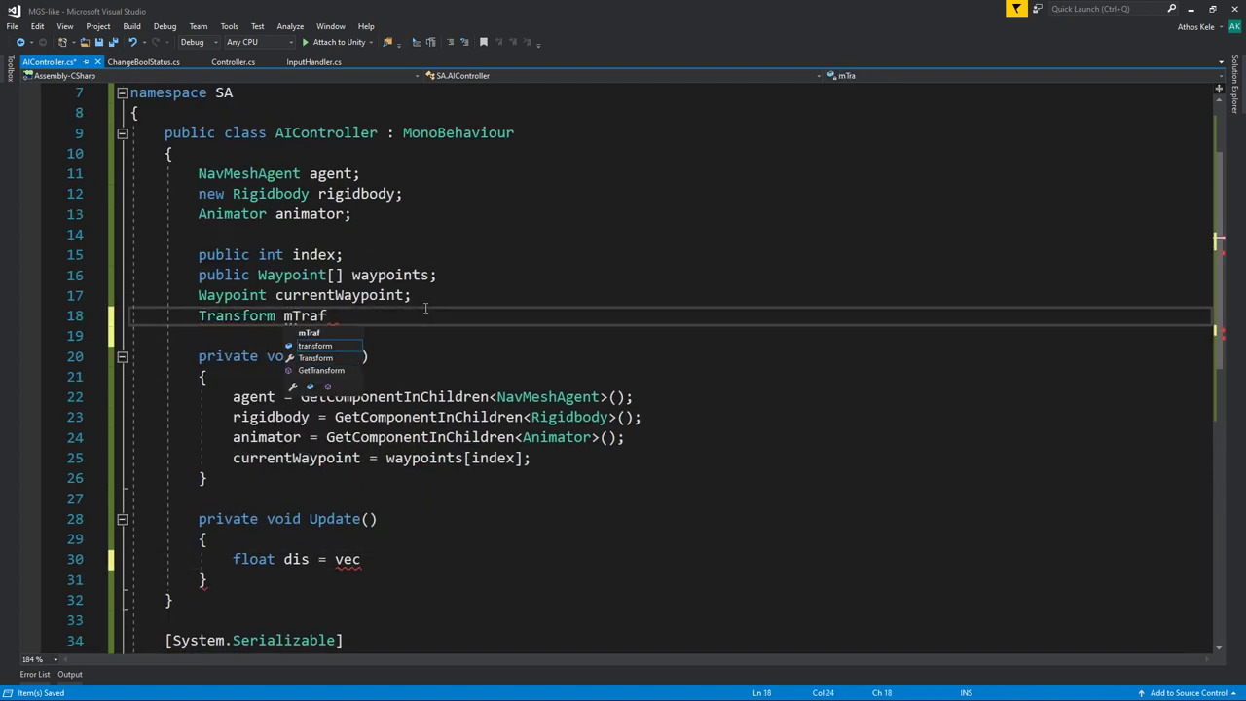
type("nsfo")
type("m")
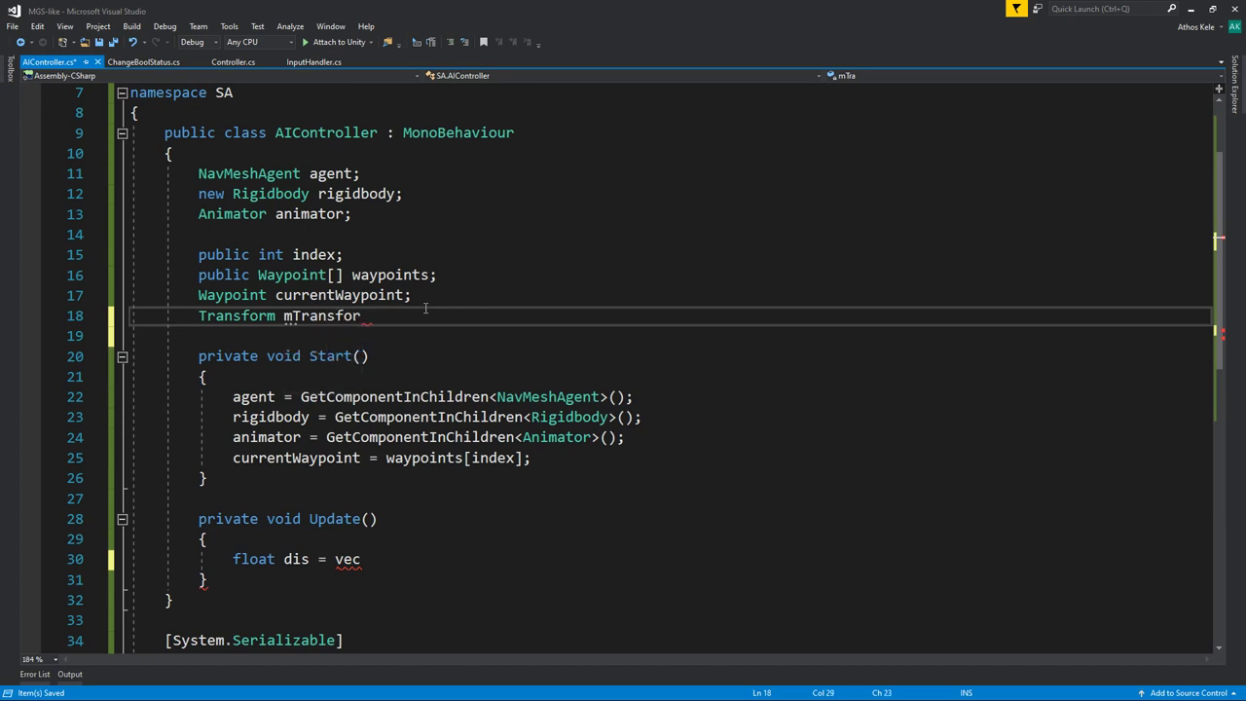
type(";")
left_click(563, 474)
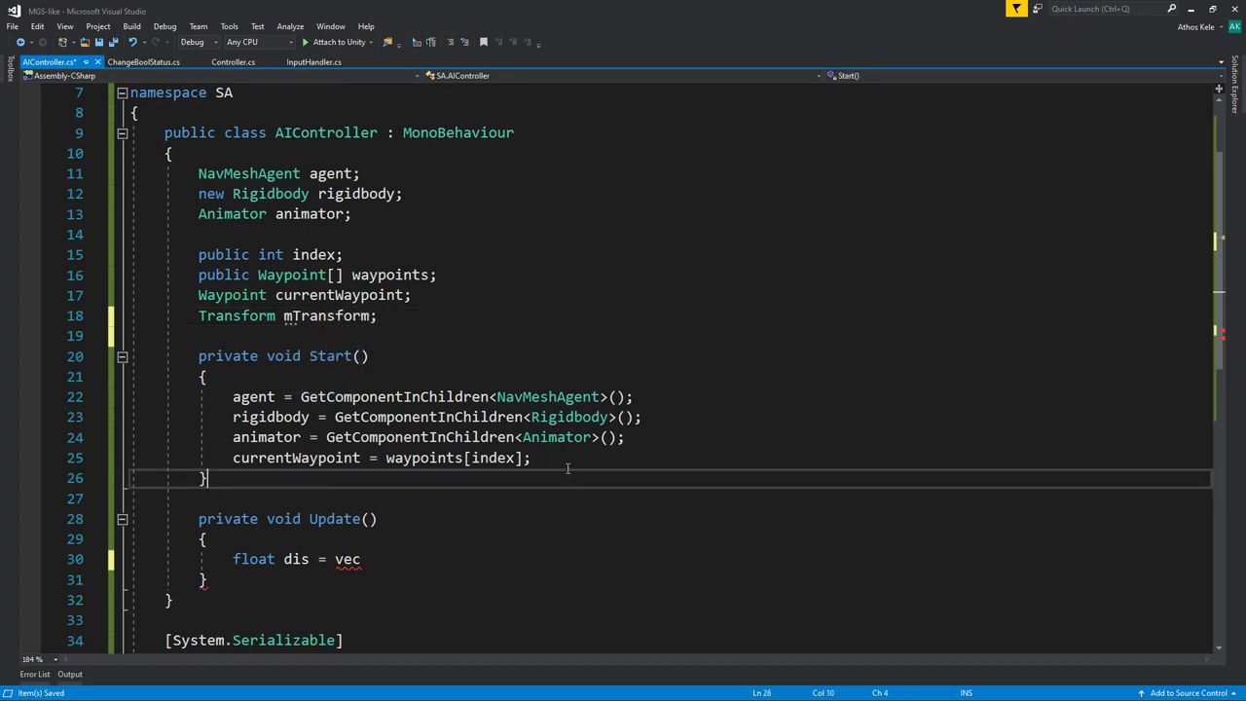
left_click(561, 461)
key("Return")
type("mtransform")
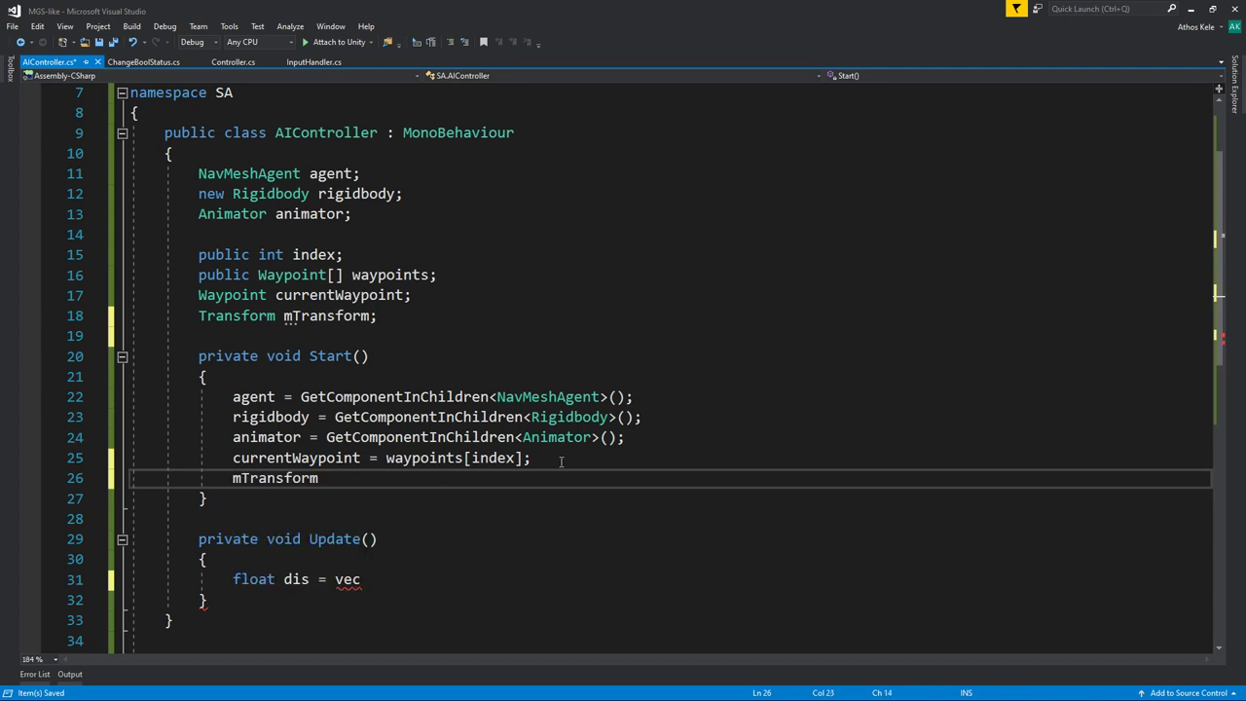
type(" = this.transform;")
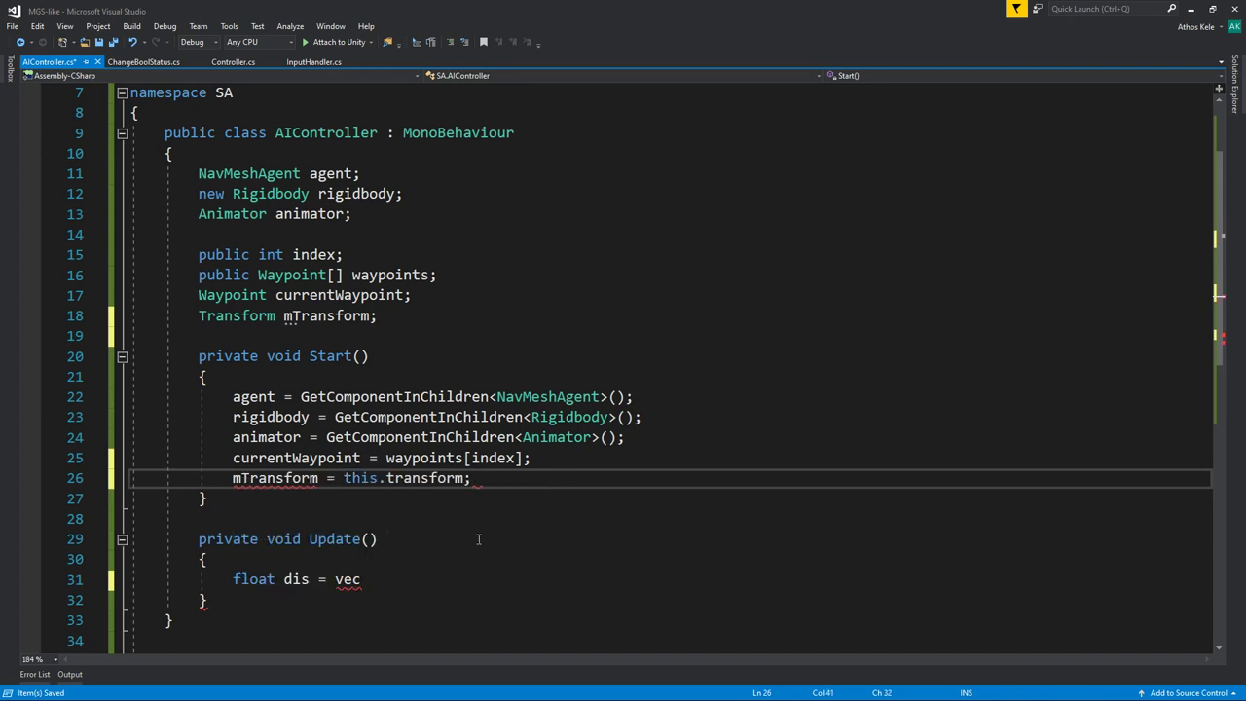
Compute dis as Vector3.Distance from mTransform.position to currentWaypoint.targetPosition.position.
left_click(411, 582)
type("ec")
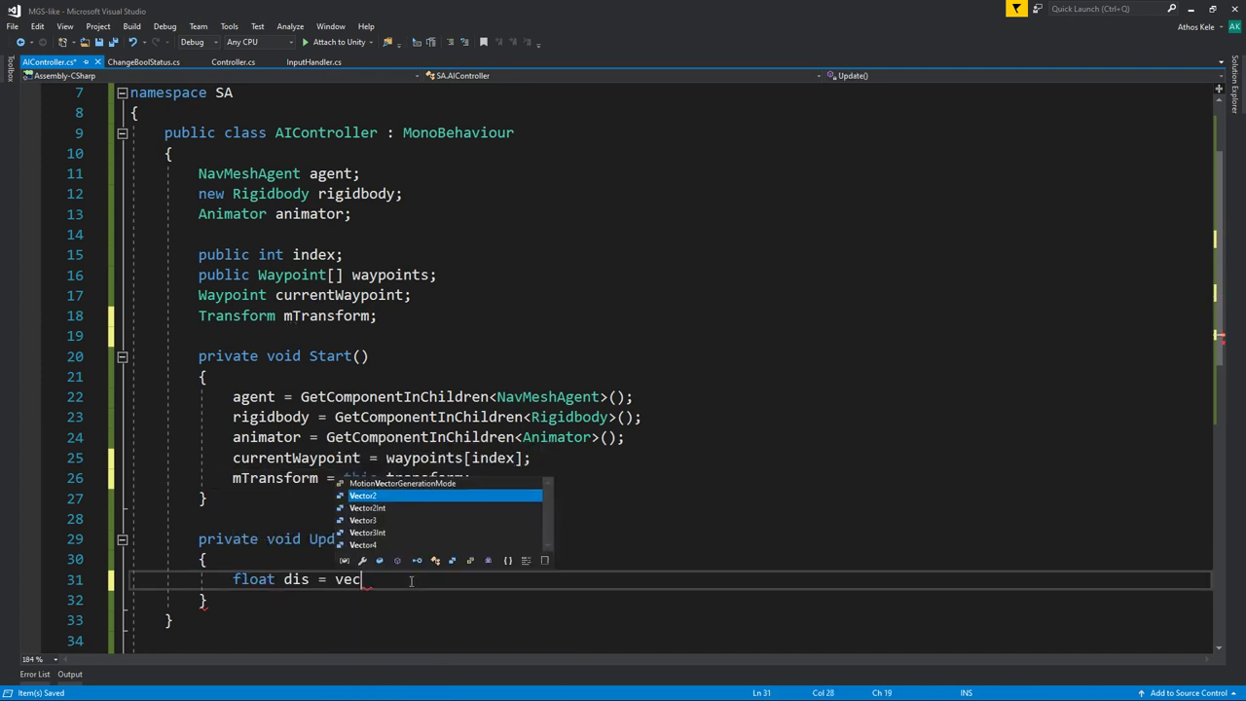
key("Down")
type(".Distance(")
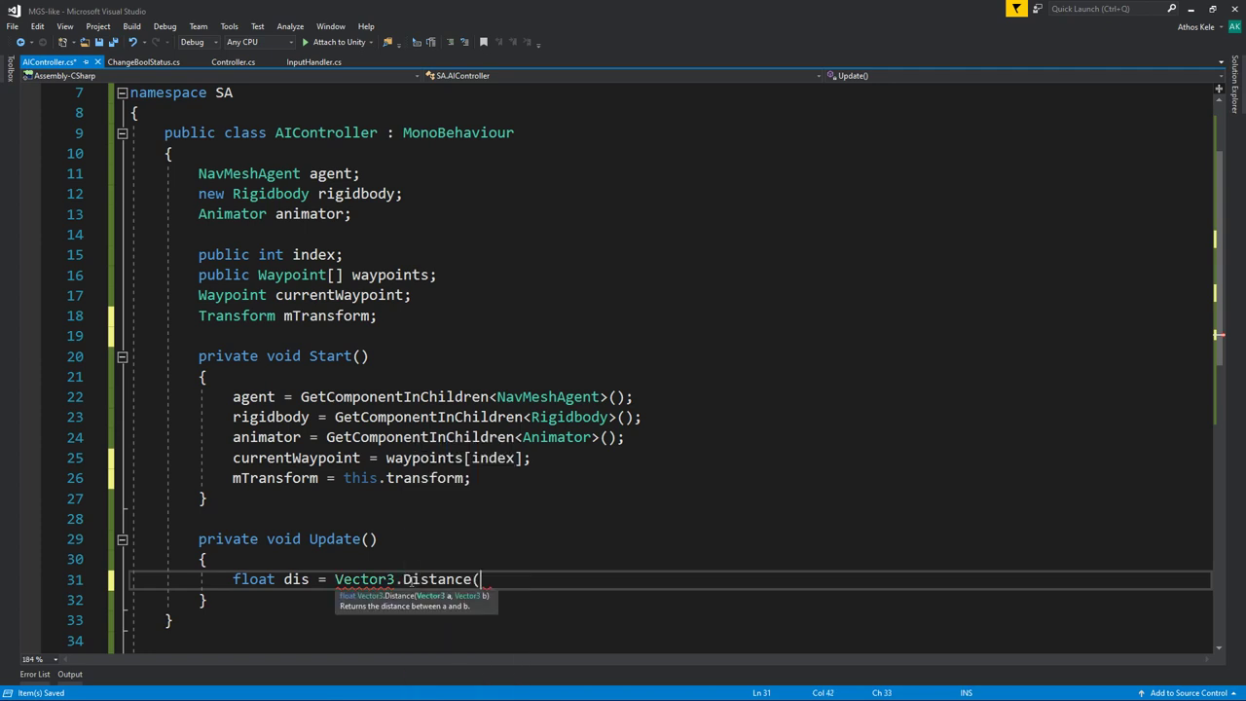
type("mtr.po,")
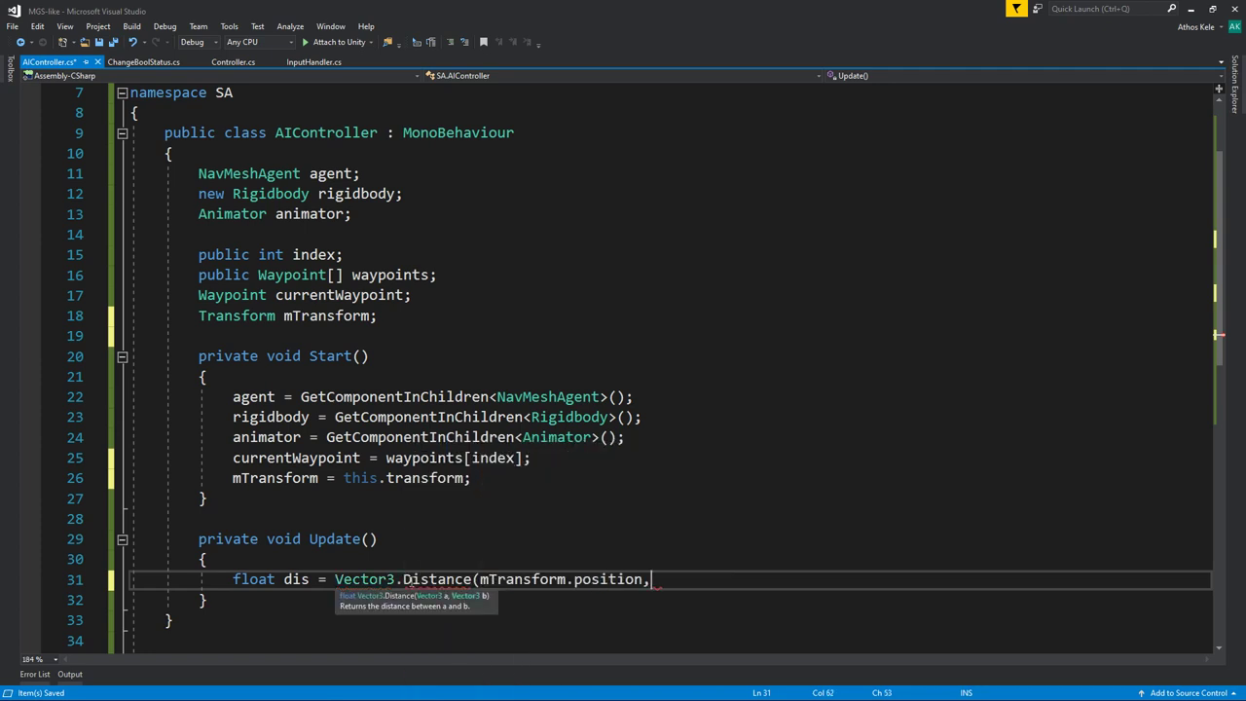
scroll(412, 557, "up", 1)
scroll(412, 557, "down", 3)
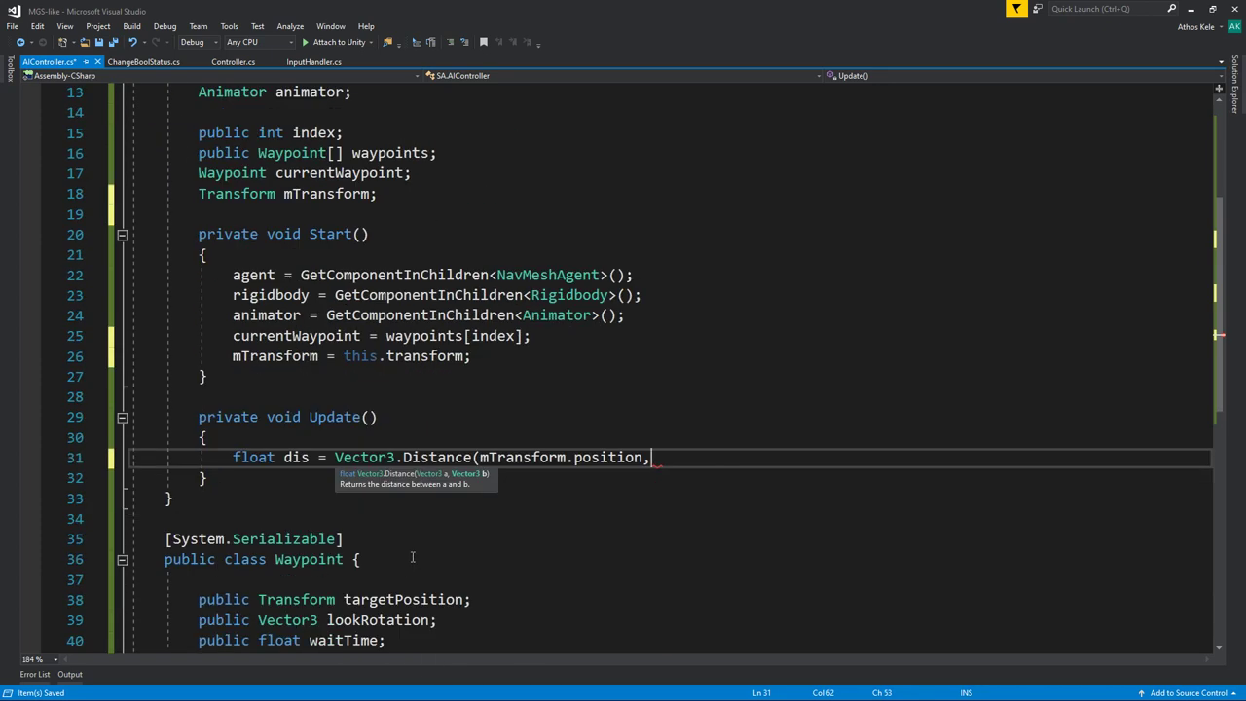
type("cur")
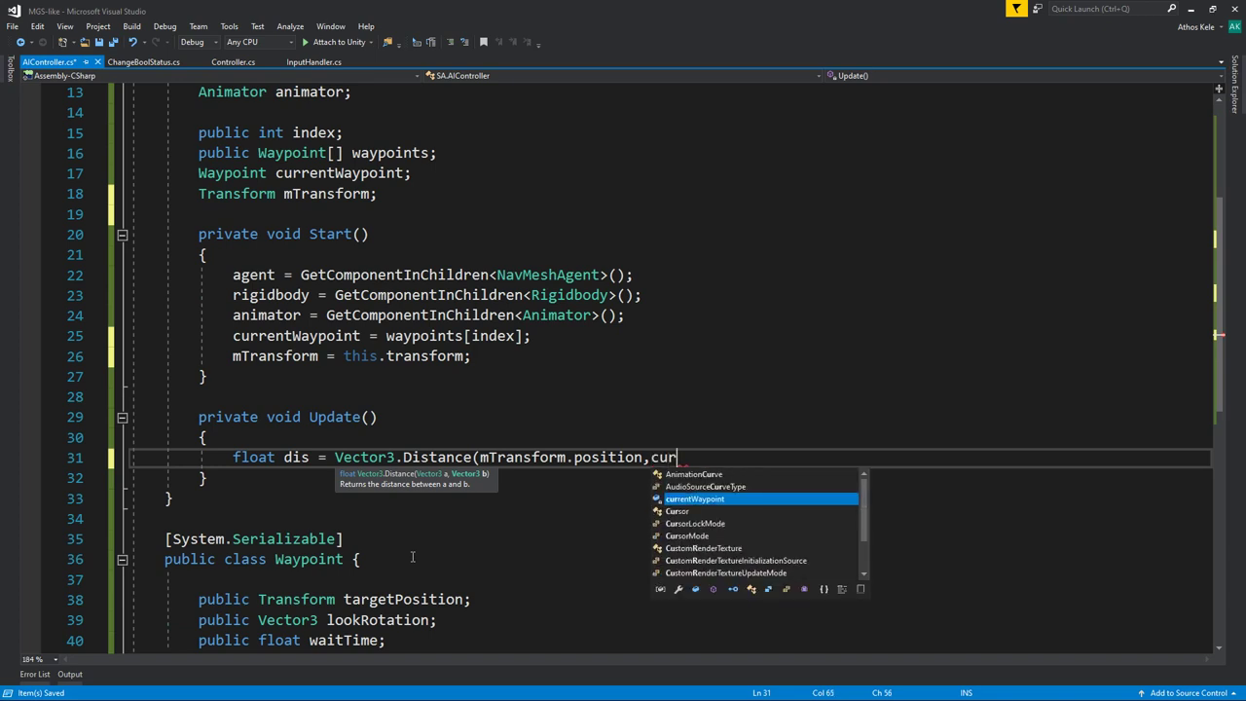
type("rentWaypoint.targetPosition.")
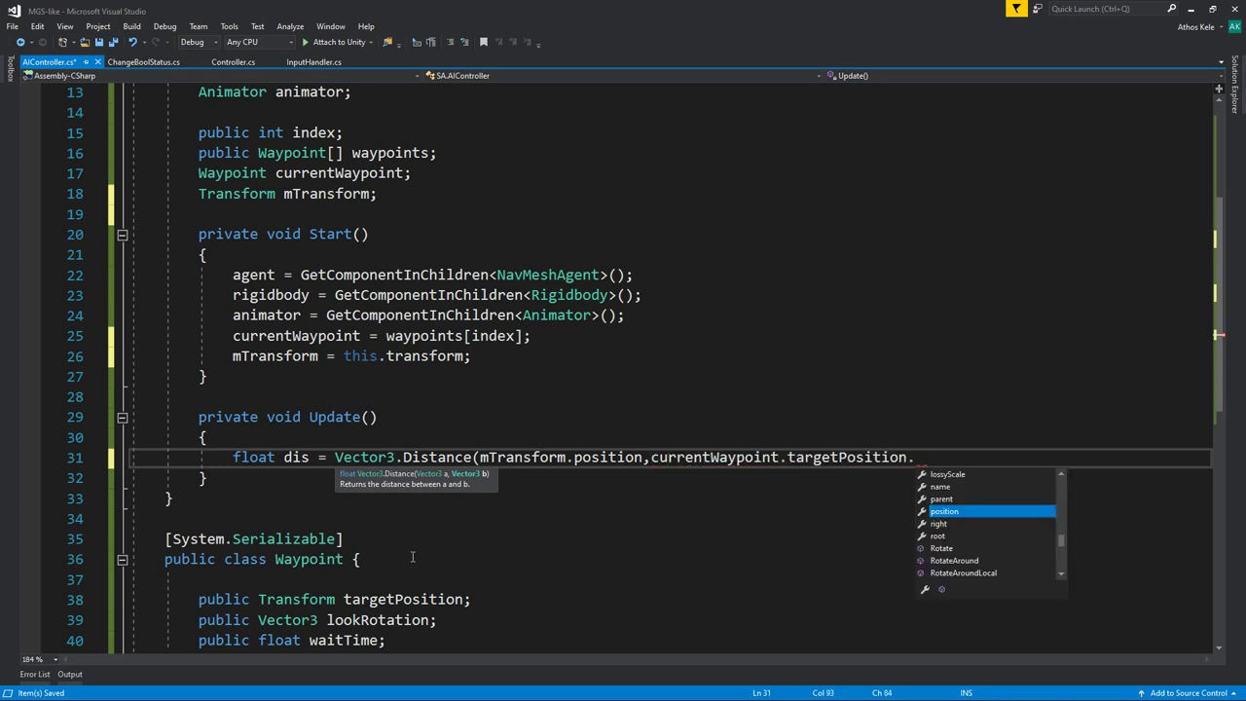
type("position);")
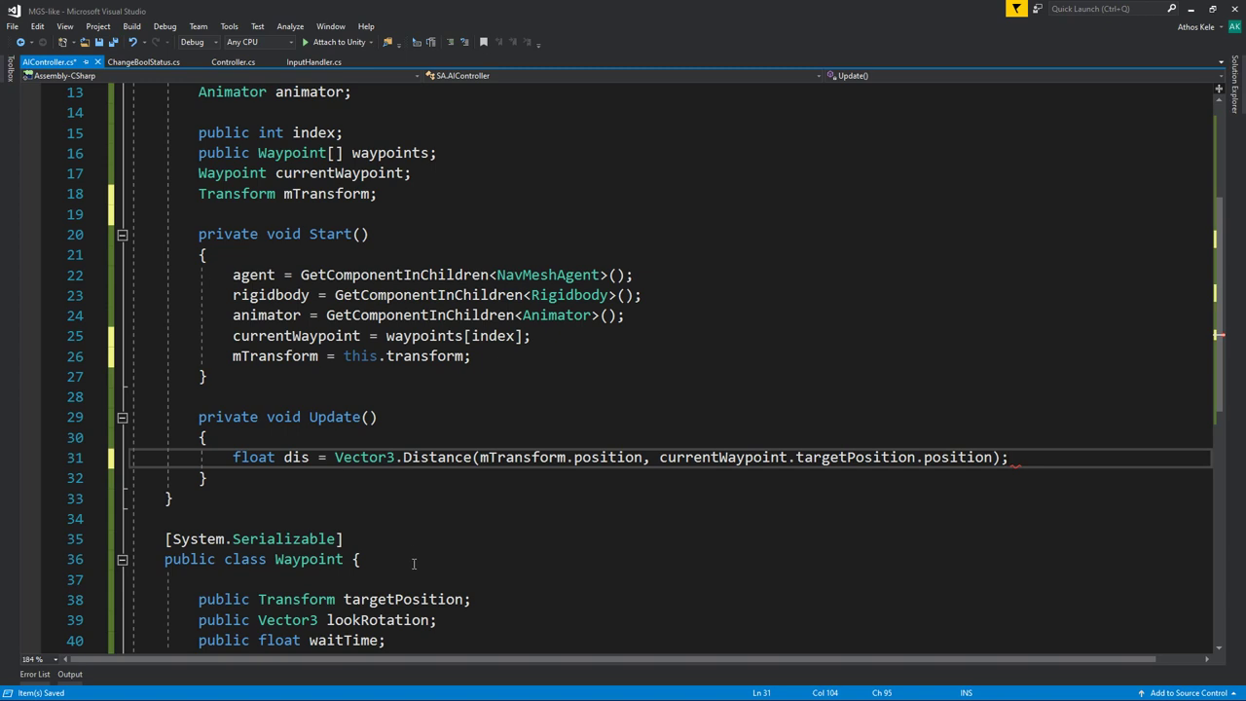
Add if (dis > agent.stoppingDistance) and start an agent.SetDestination call inside it.
key("Return")
type("if")
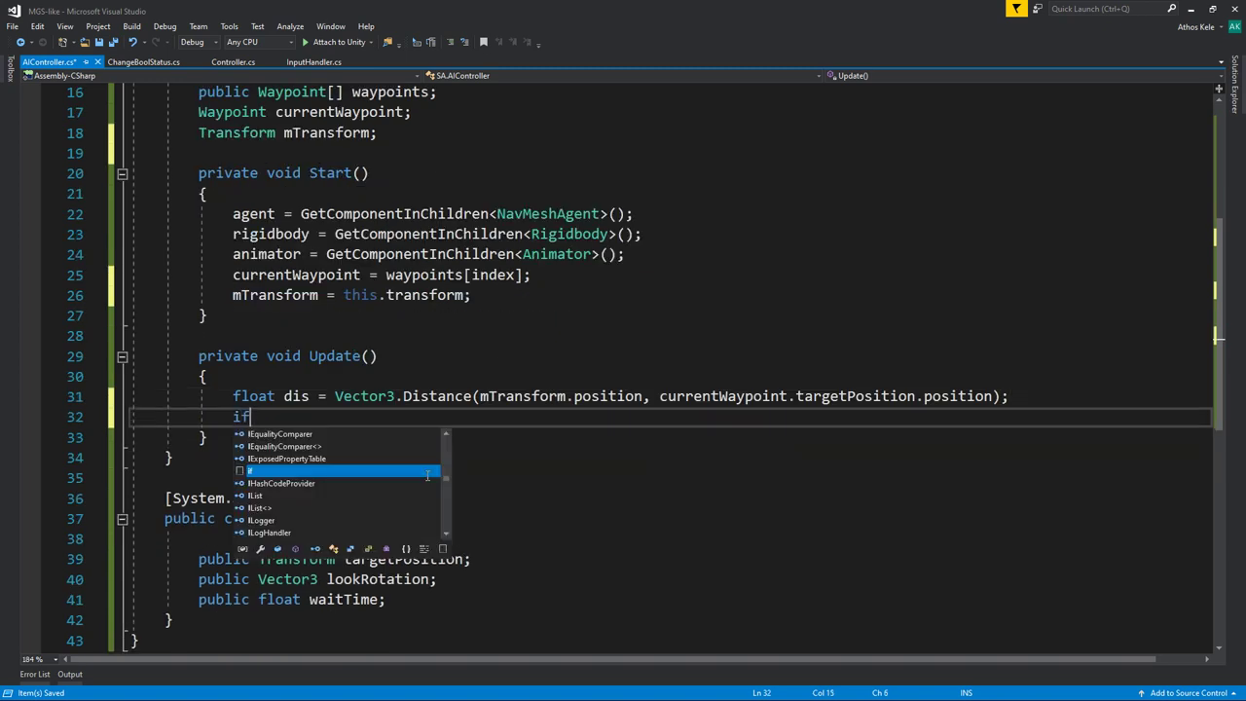
type("(dis > a")
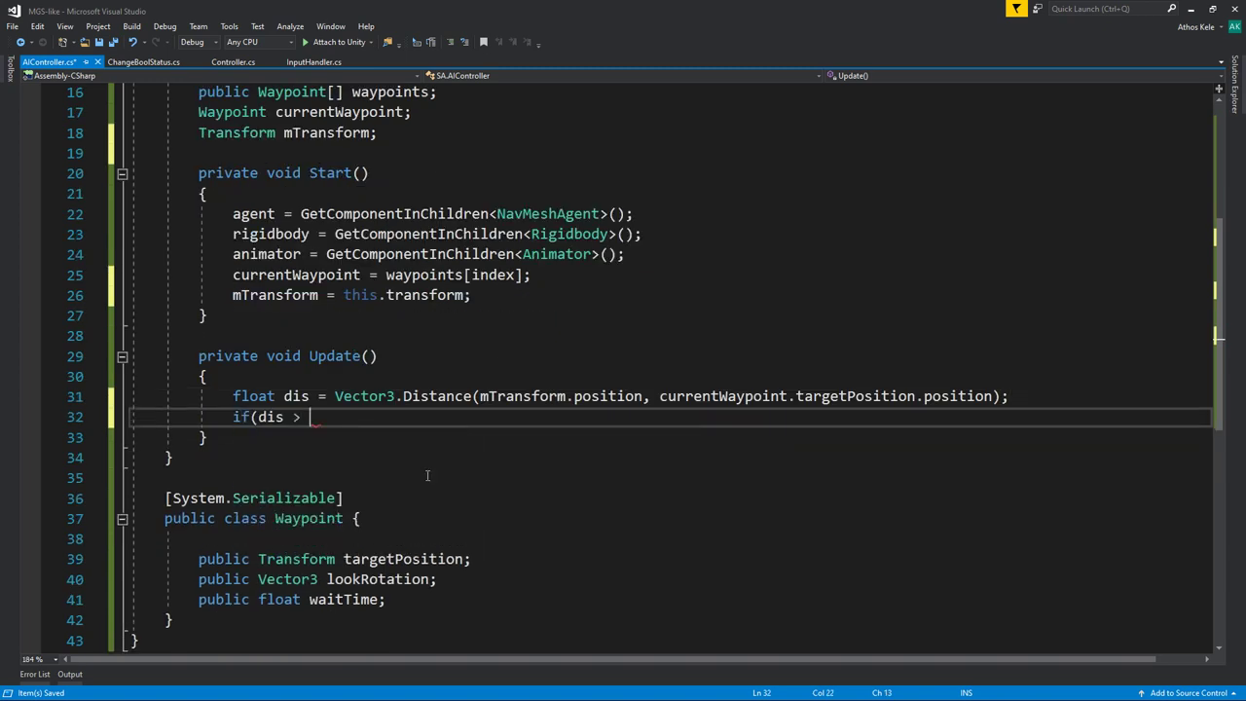
type("gent.sto")
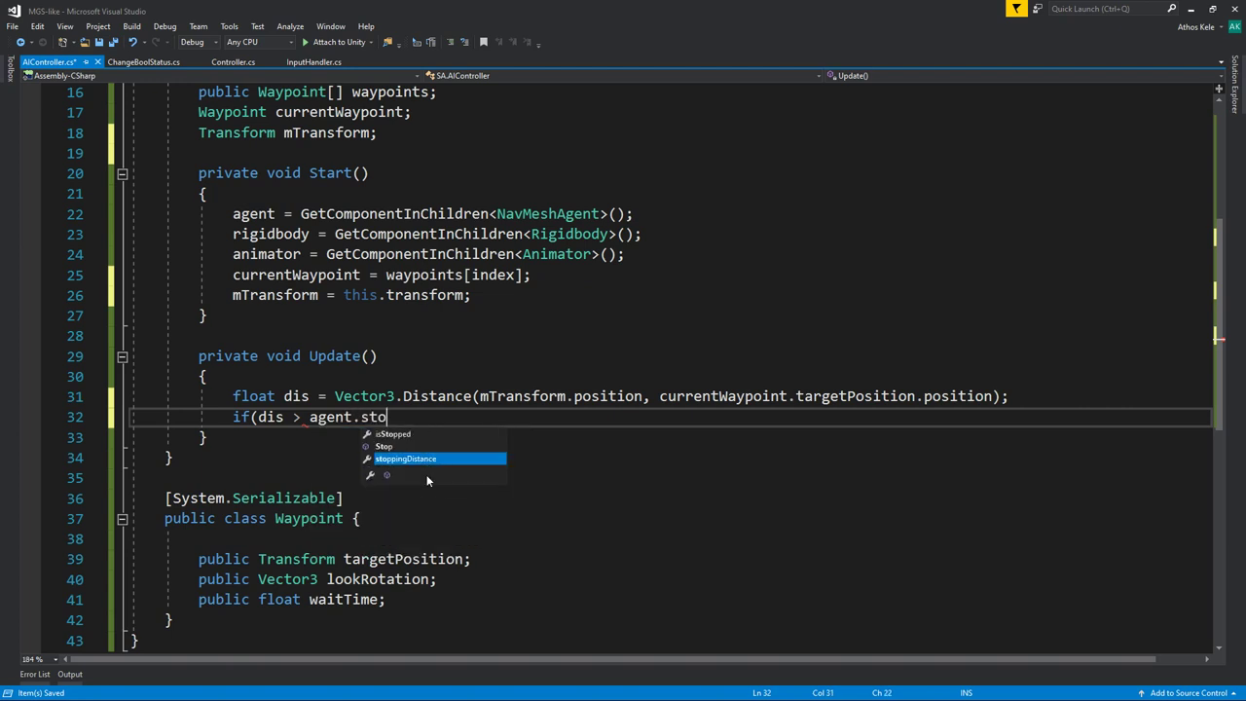
type("ppingDistance)")
key("Return")
type("{")
key("Return")
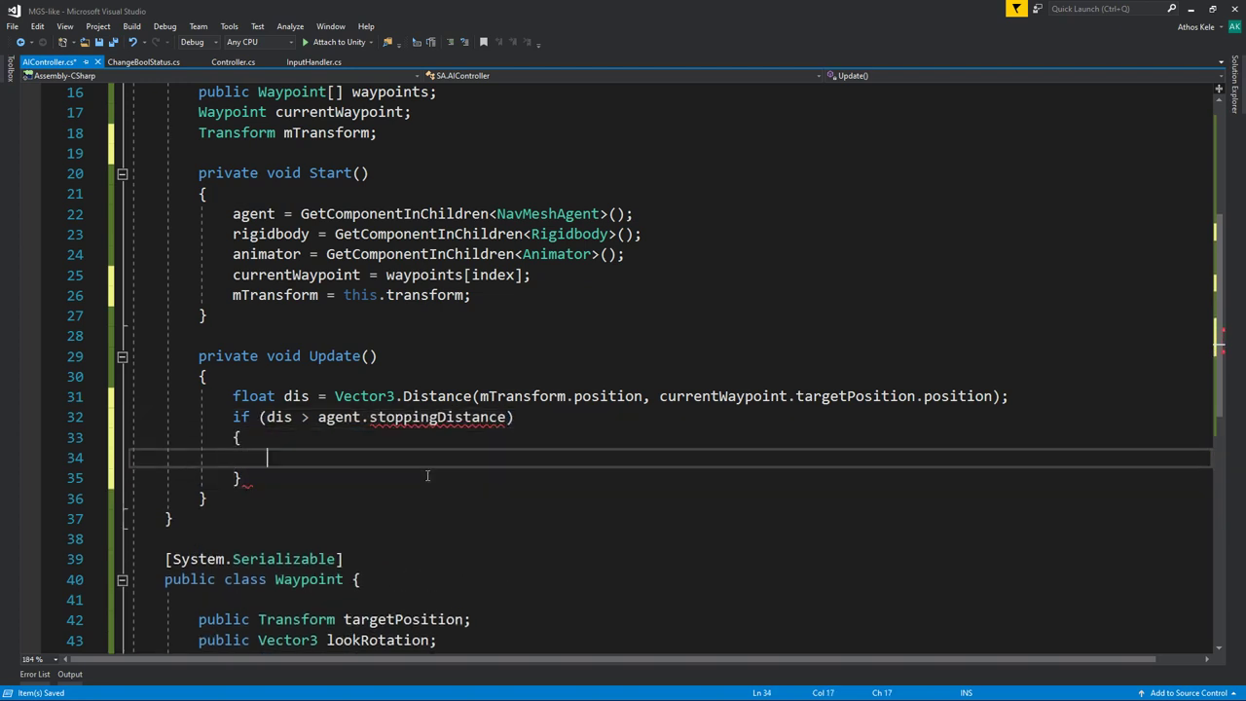
type("agent.")
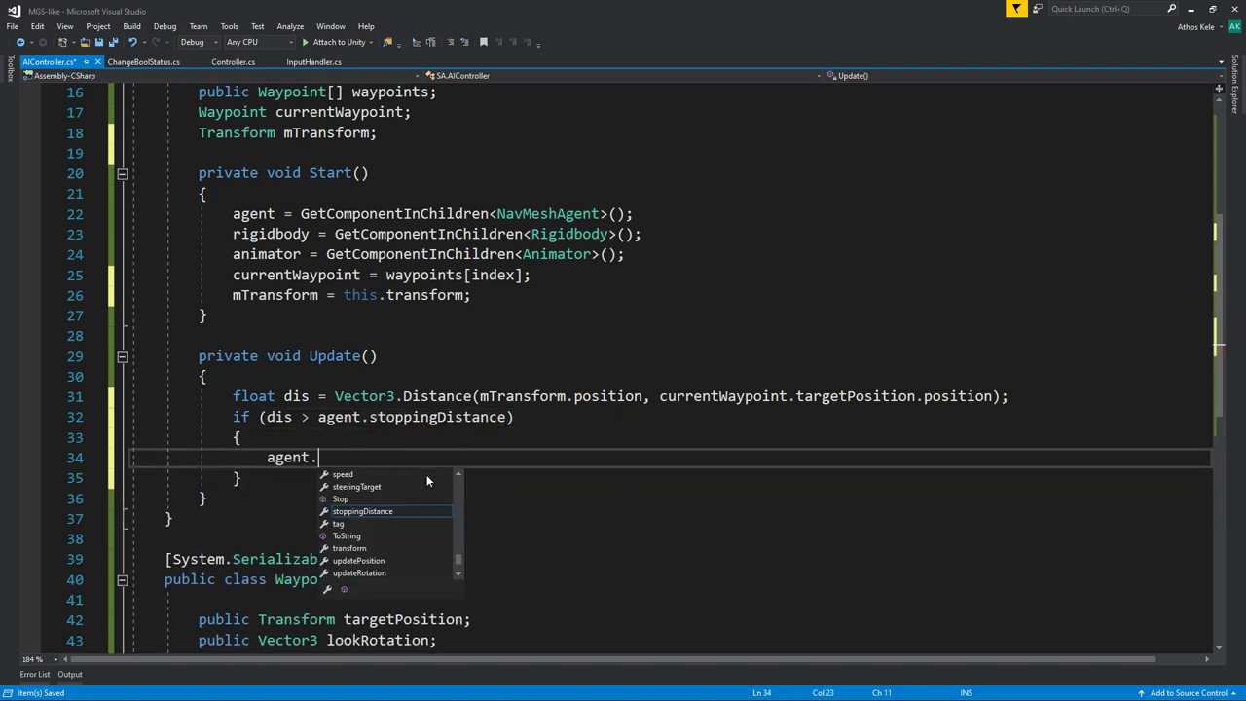
type("set")
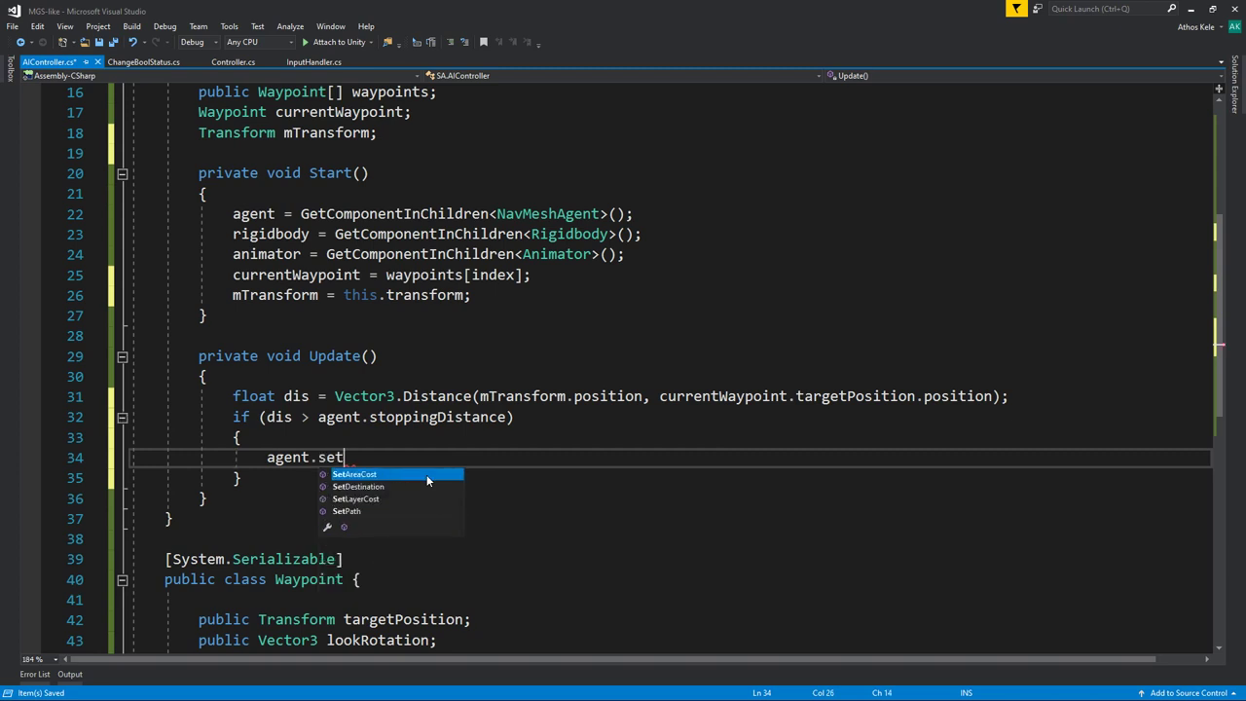
key("Down")
Wrap the SetDestination call in an if (agent.hasPath == false) check.
type("(")
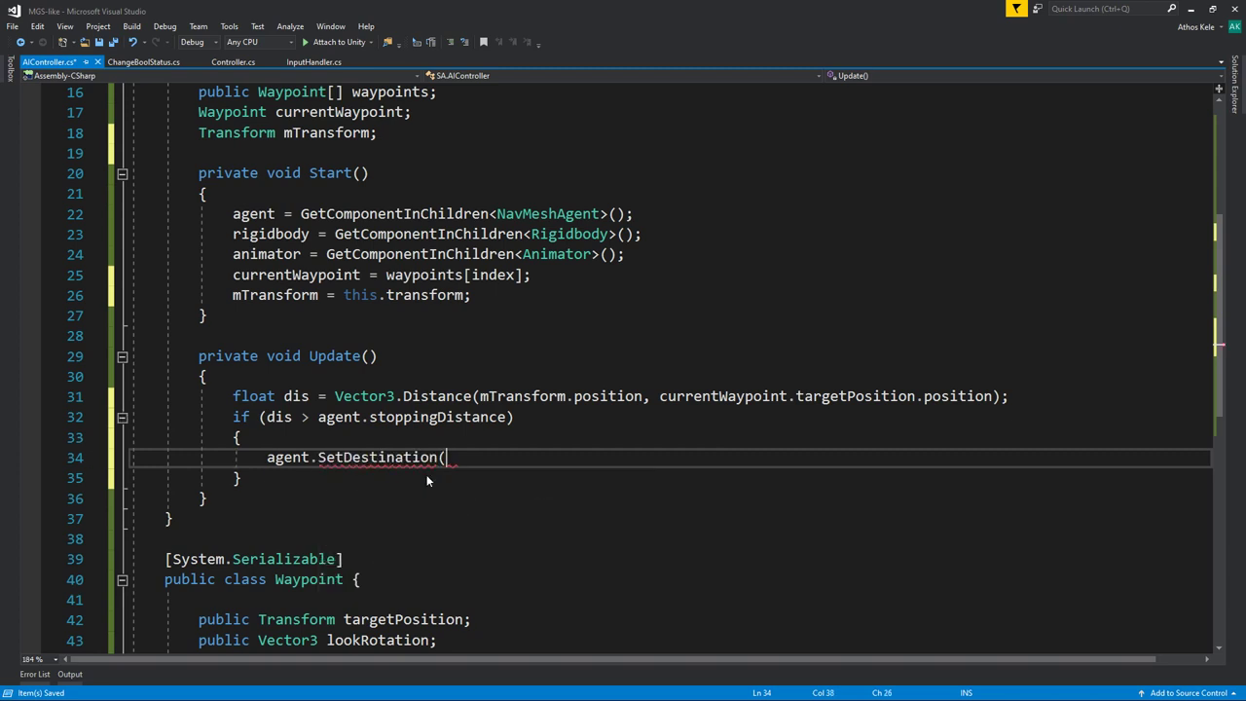
key("Home")
key("Return")
key("Up")
type("if")
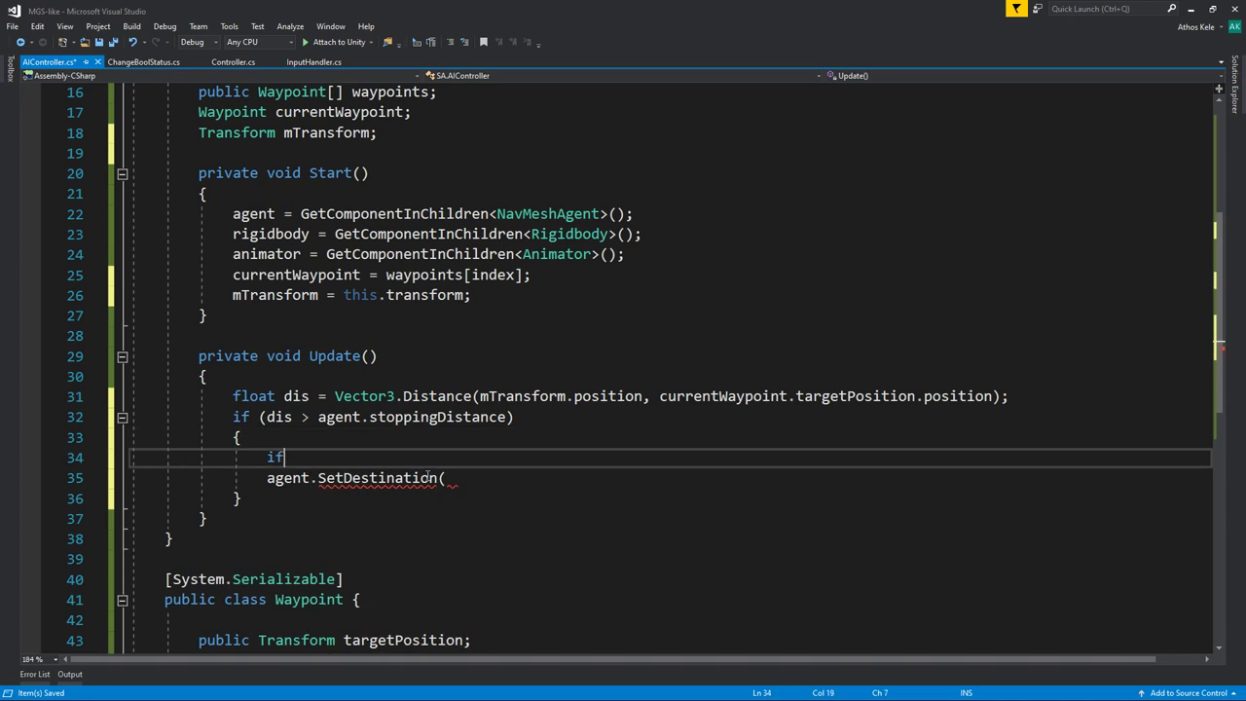
type("(agent.has")
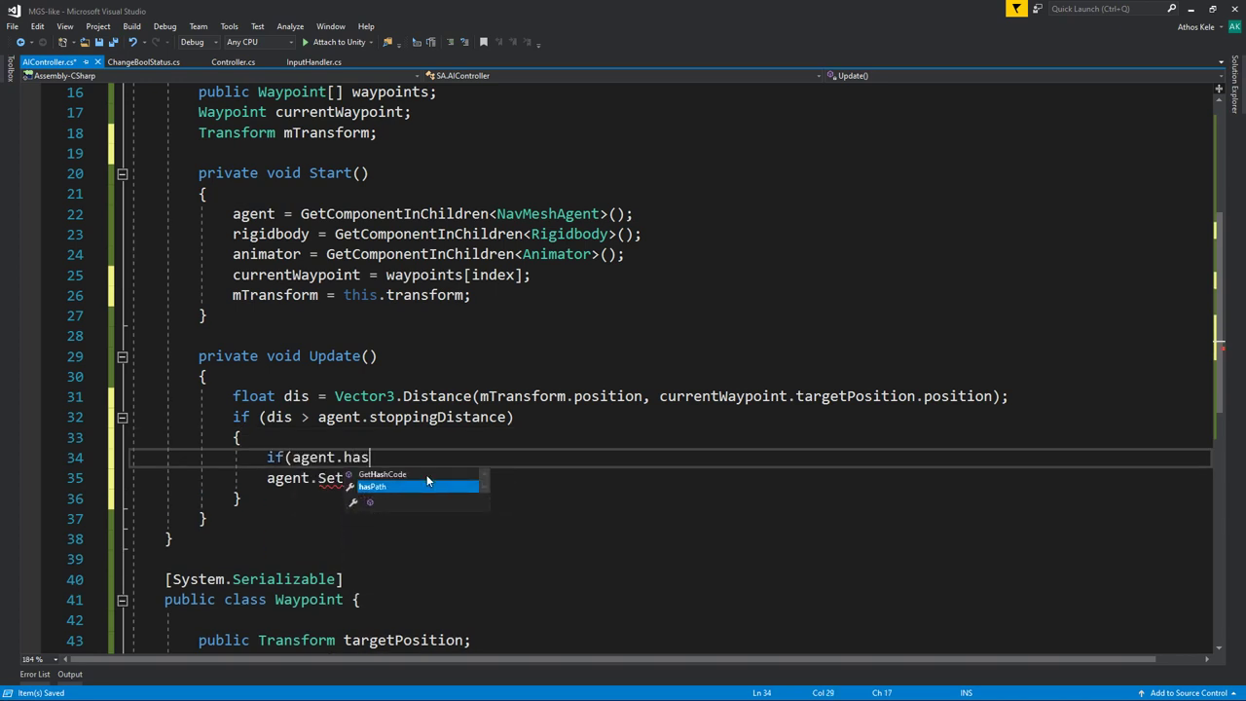
type("Path == false)")
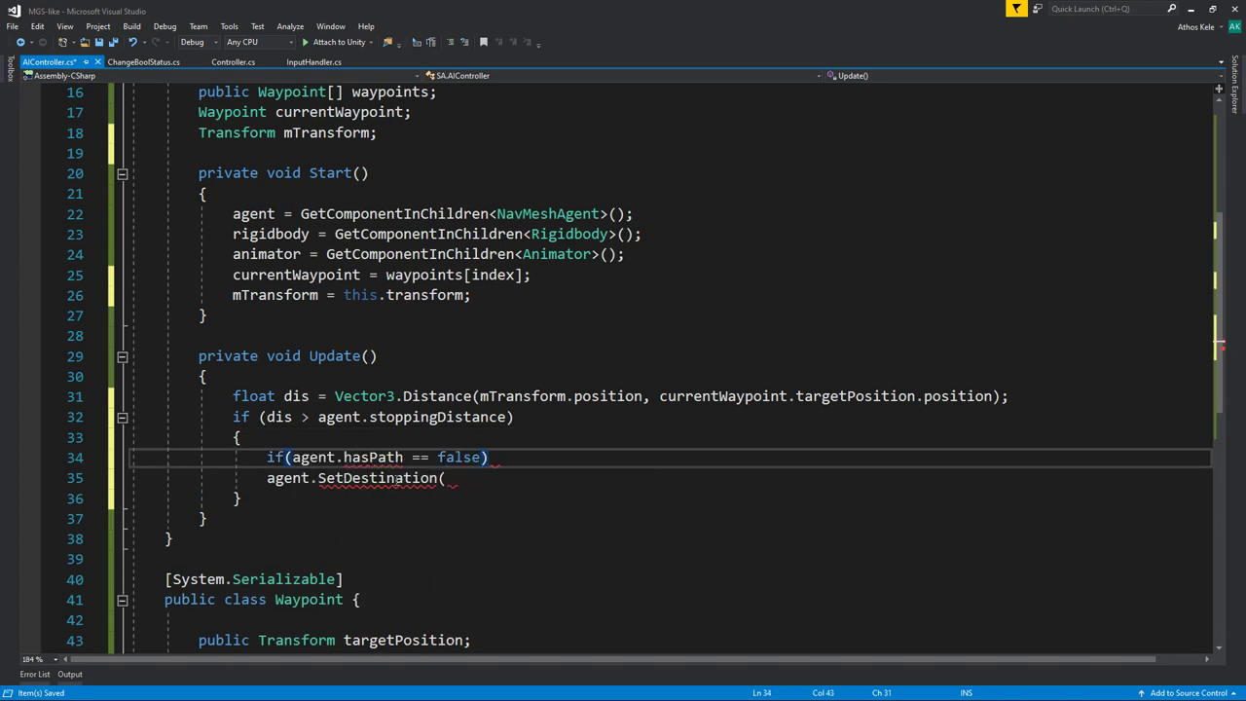
key("Down")
key("Home")
key("Tab")
Pass currentWaypoint.targetPosition.position to SetDestination.
left_click(513, 492)
left_click(515, 476)
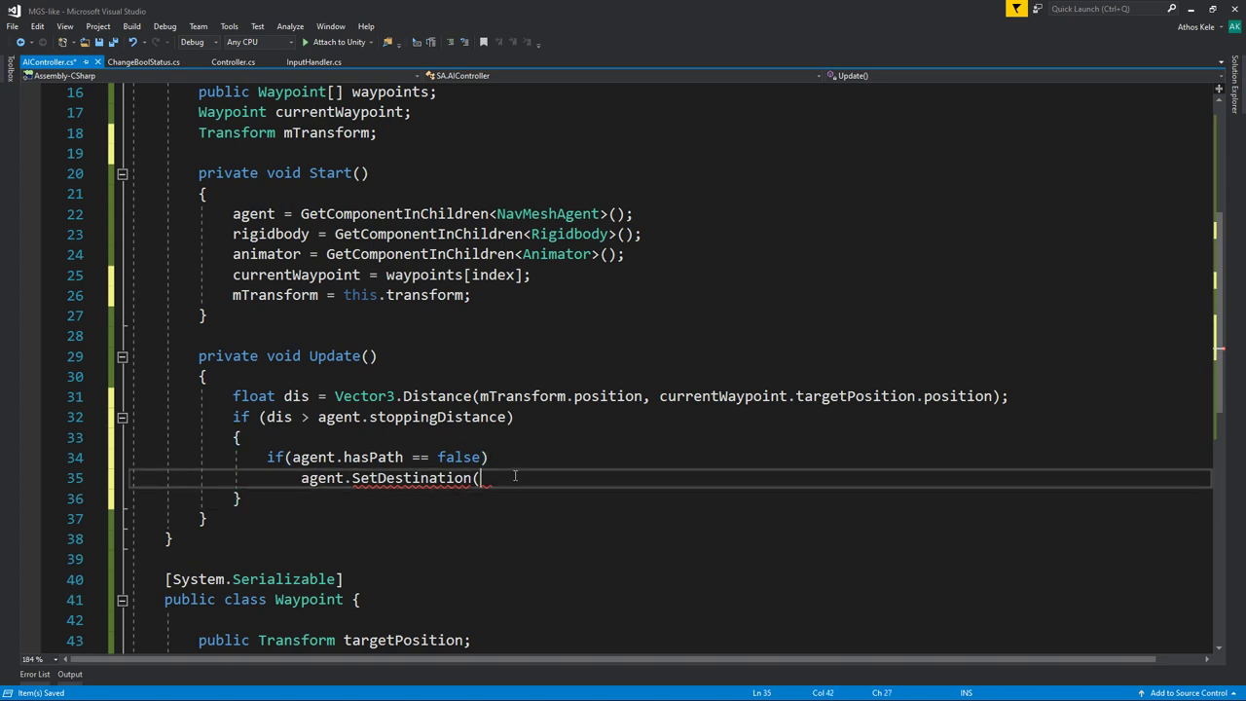
type("cu")
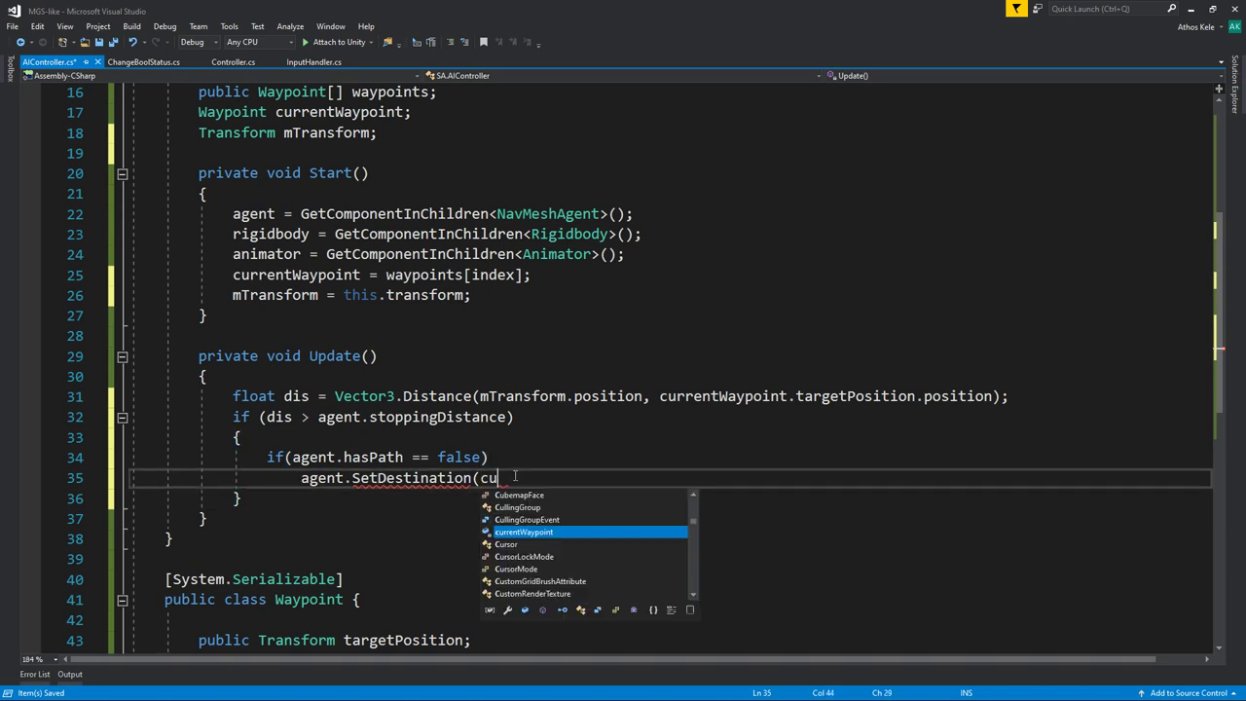
type("r.targ")
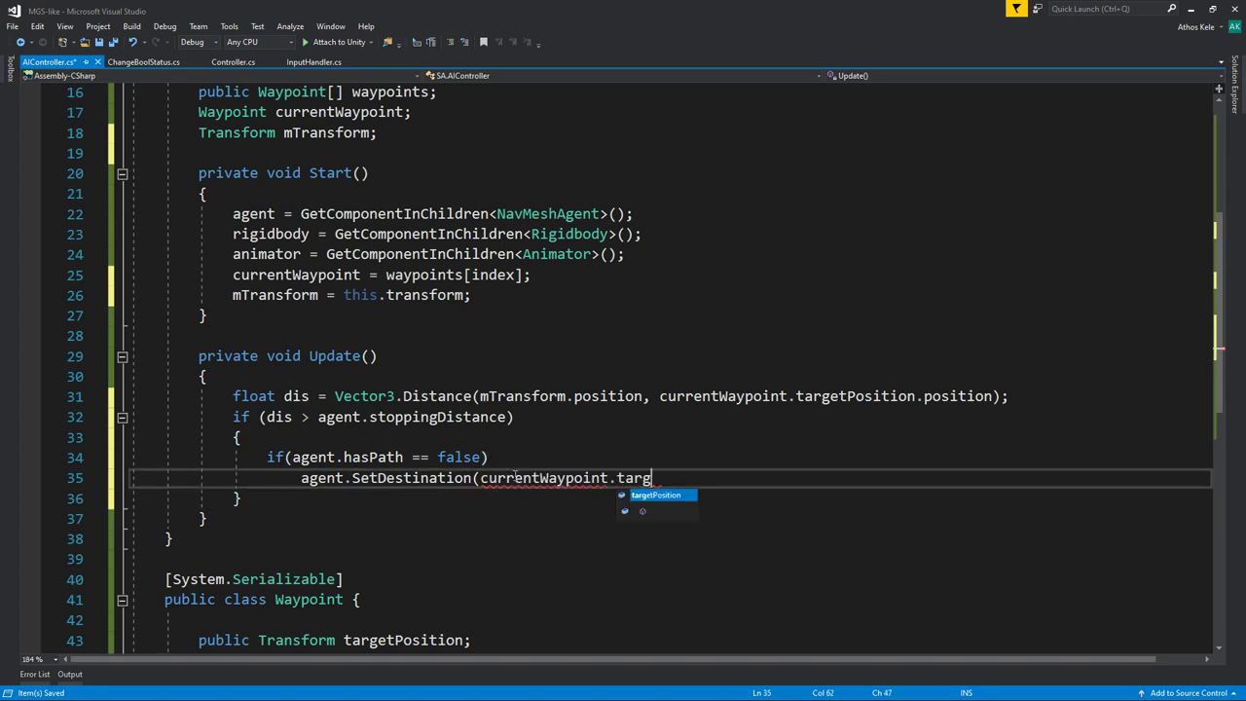
type(".po")
key("Tab")
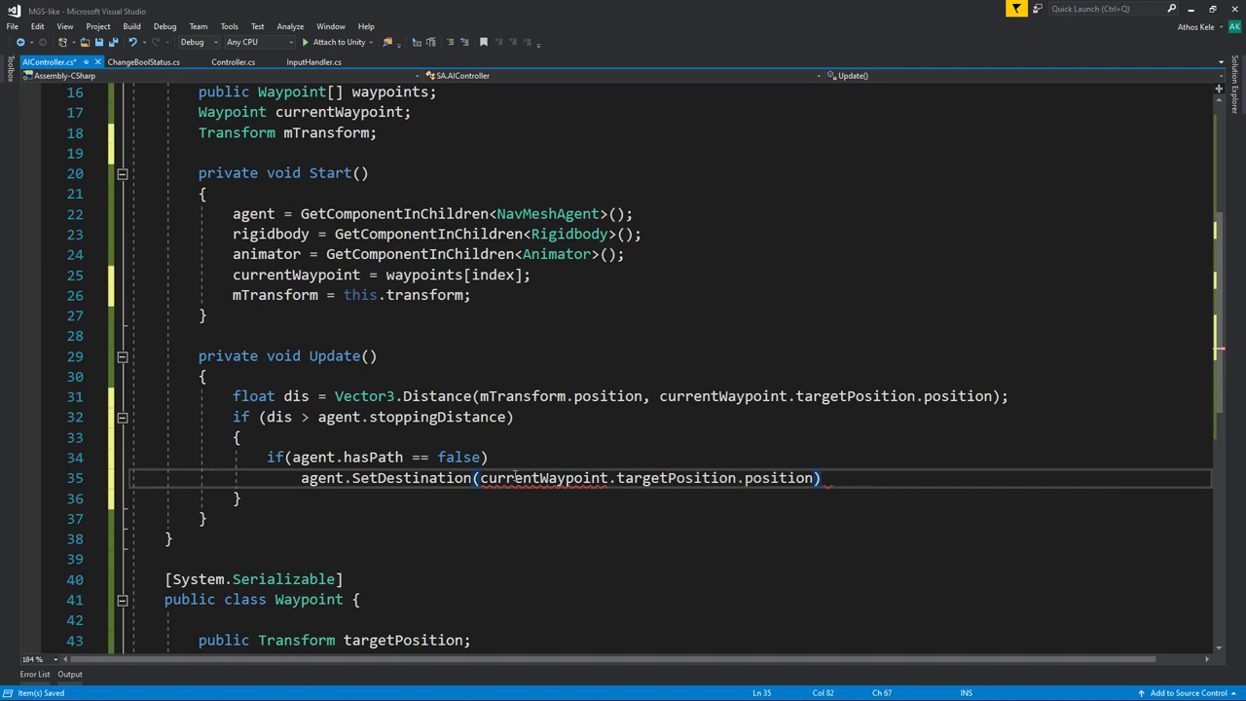
type(";")
Add an empty else branch after the hasPath if block.
scroll(509, 491, "down", 2)
left_click(351, 375)
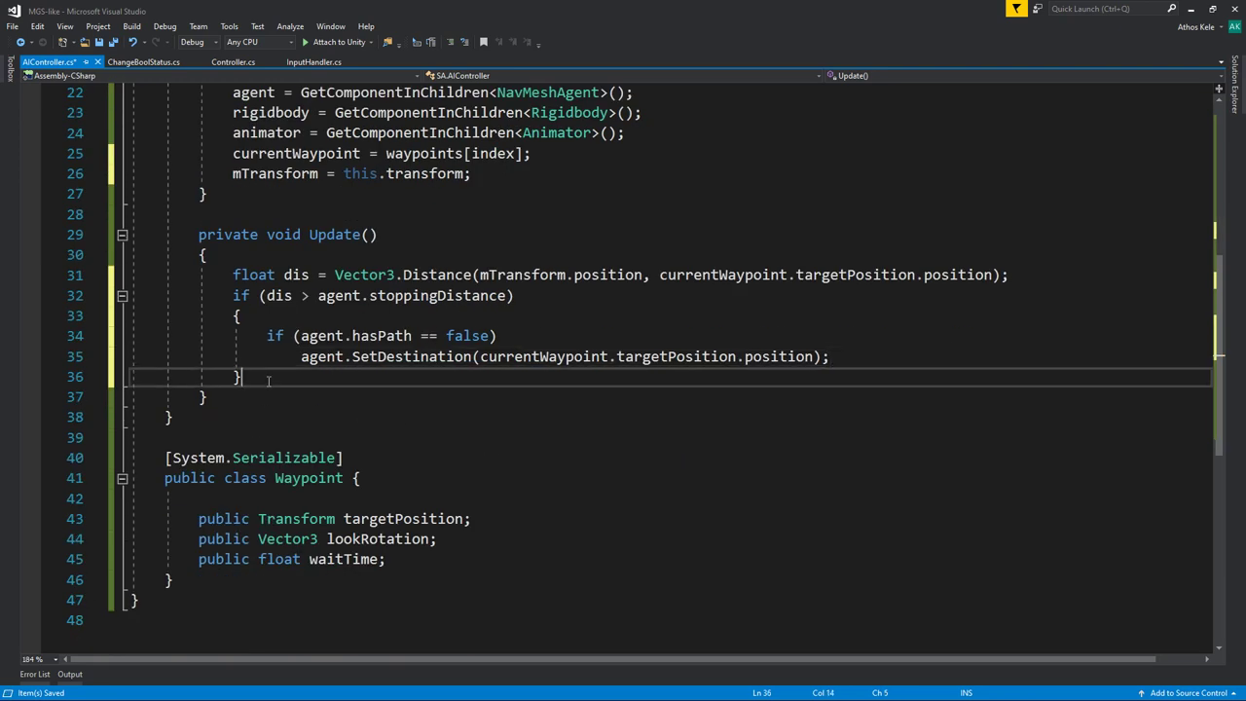
key("Return")
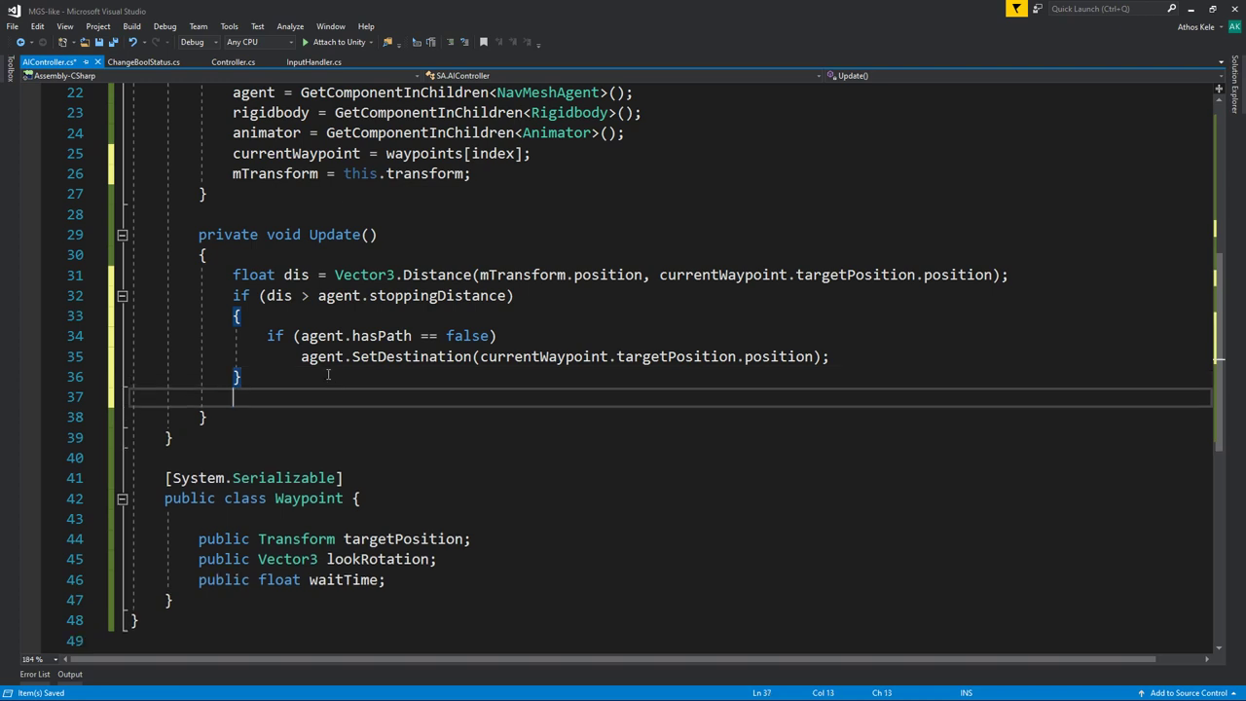
type("else")
key("Return")
type("{")
key("Return")
key("Return")
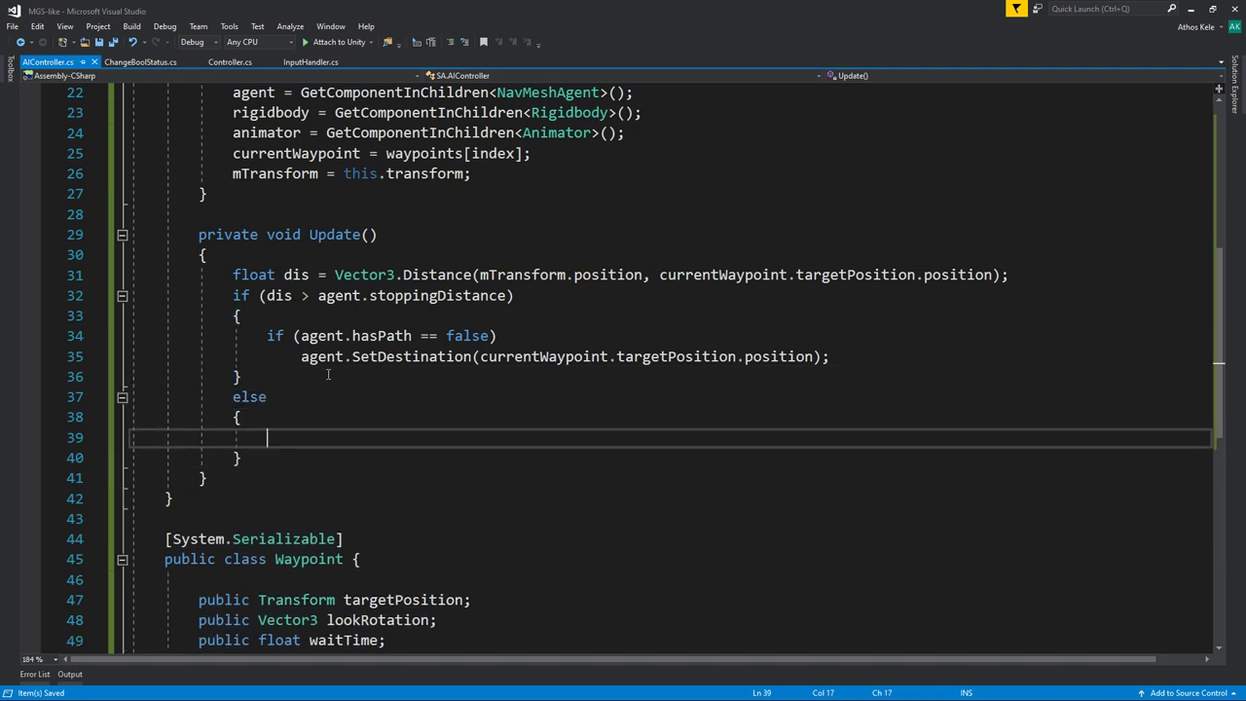
scroll(328, 375, "up", 5)
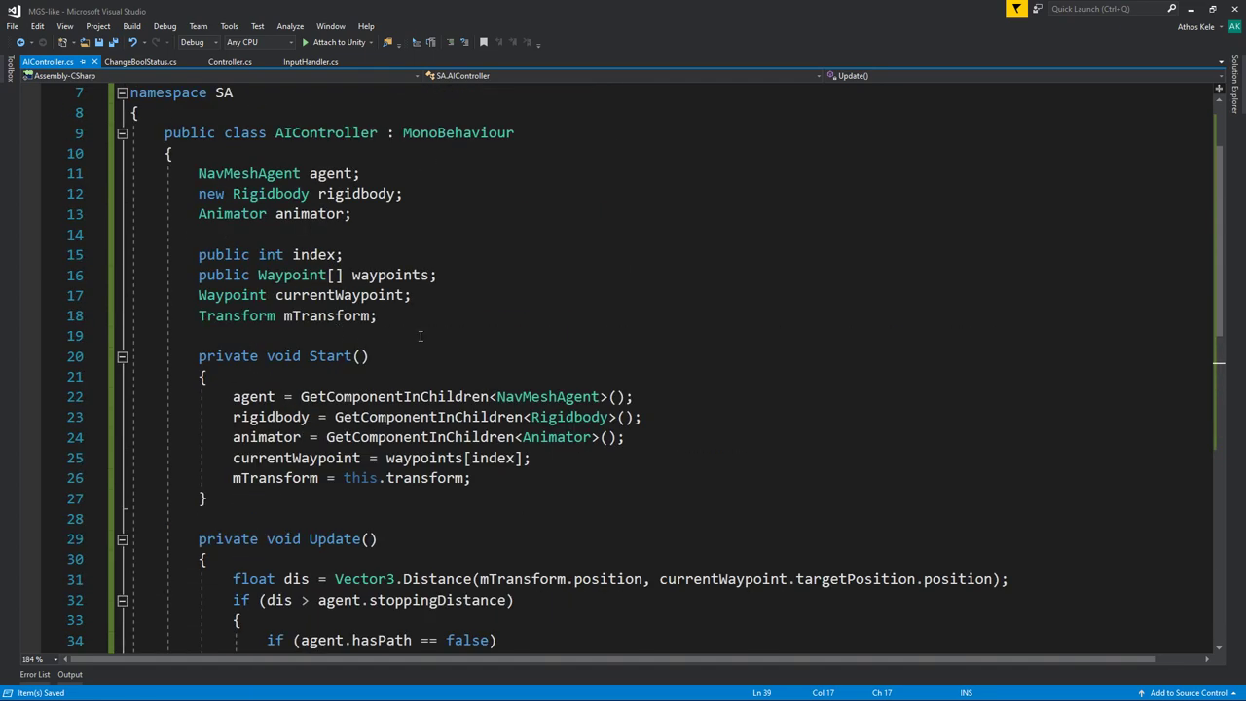
Declare a float waitTimer field among the class fields.
left_click(421, 335)
key("Return")
key("Return")
key("Up")
type("float ")
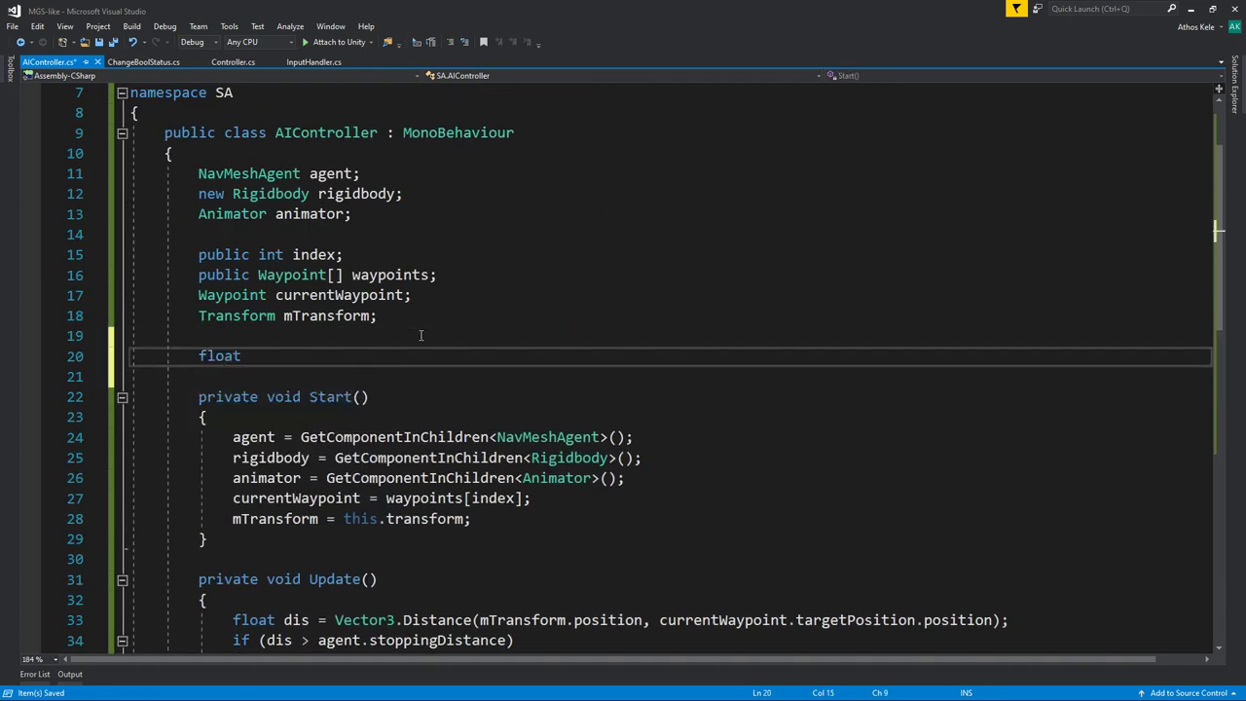
type("wai")
type(";")
In the else block, write the condition if (waitTimer < currentWaypoint.waitTime).
scroll(421, 335, "down", 5)
left_click(315, 479)
type("w")
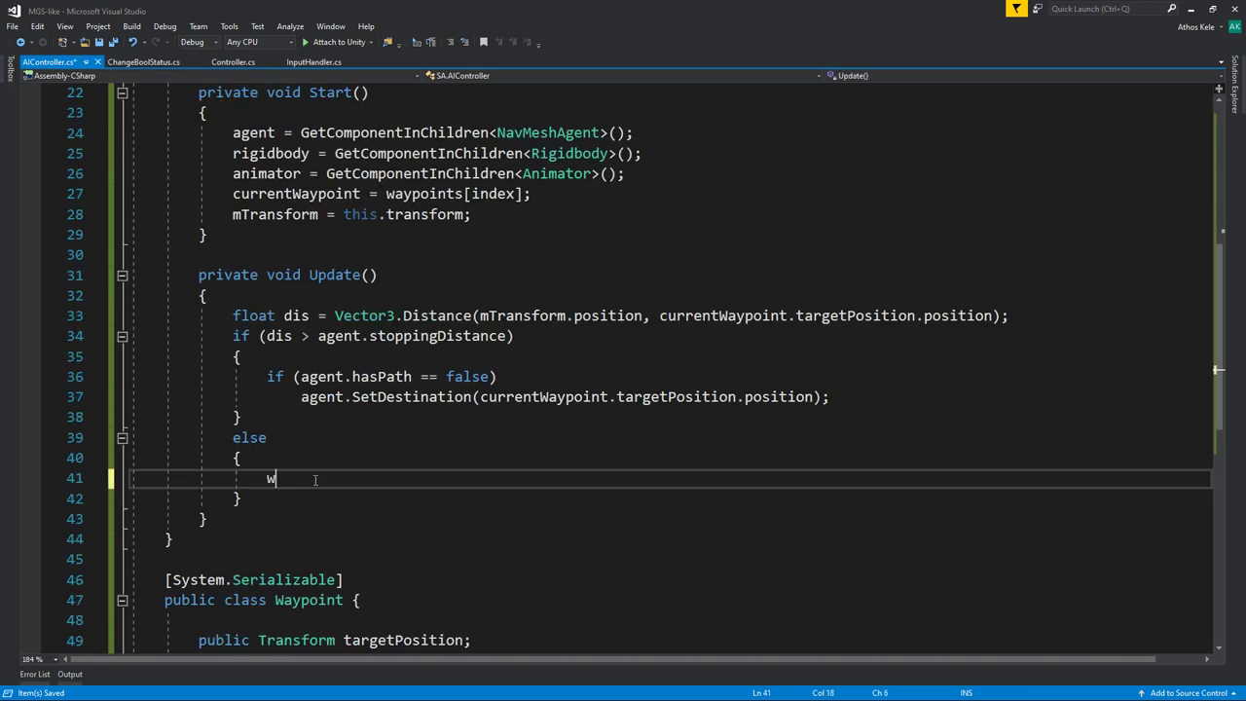
type("ait")
key("BackSpace")
key("BackSpace")
key("BackSpace")
type("if(wa")
type("itTimer <")
scroll(483, 442, "down", 1)
type("cur")
key("Escape")
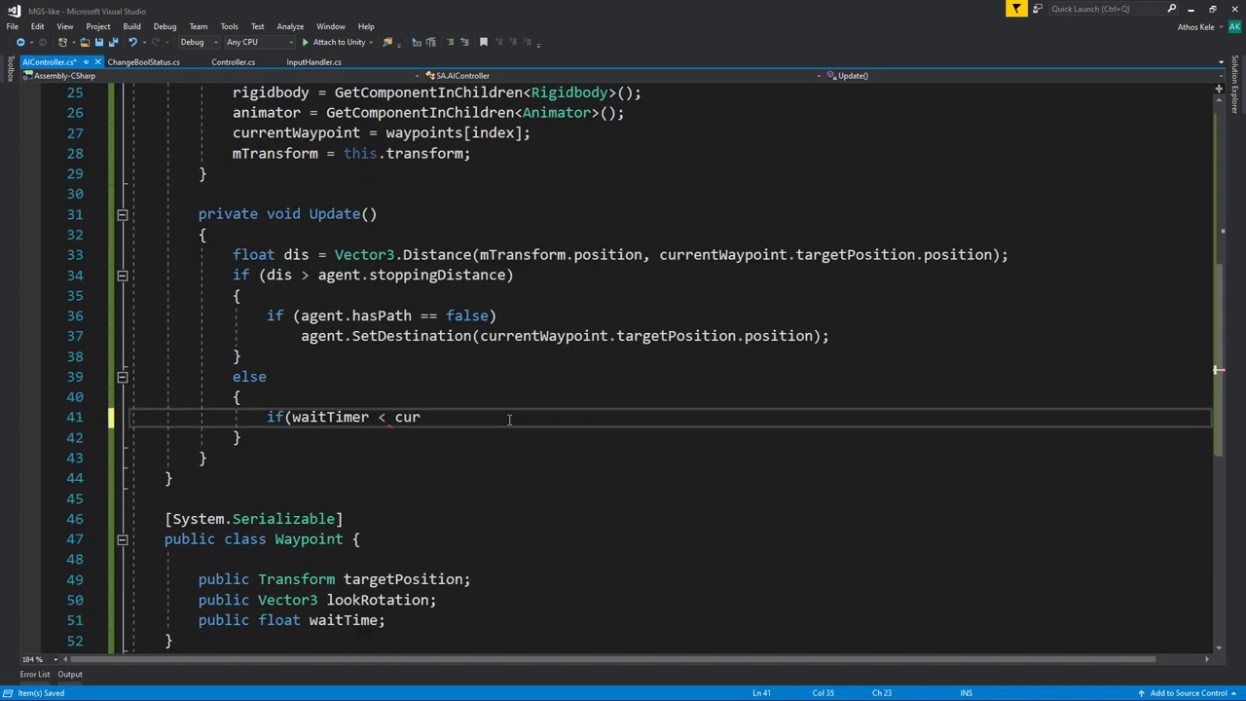
key("ctrl+space")
type(".")
key("Down")
key("Down")
key("Tab")
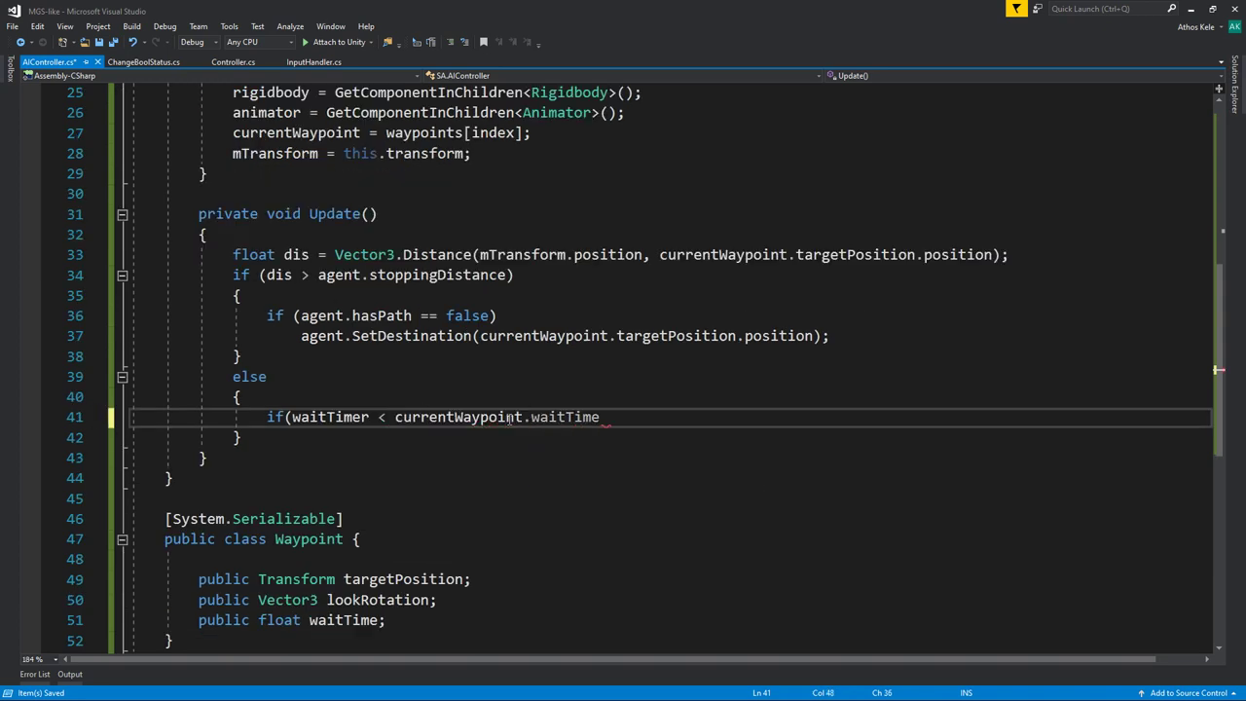
type(")")
Inside that if block, increment waitTimer by Time.deltaTime.
key("Return")
type("{")
key("Return")
type("w")
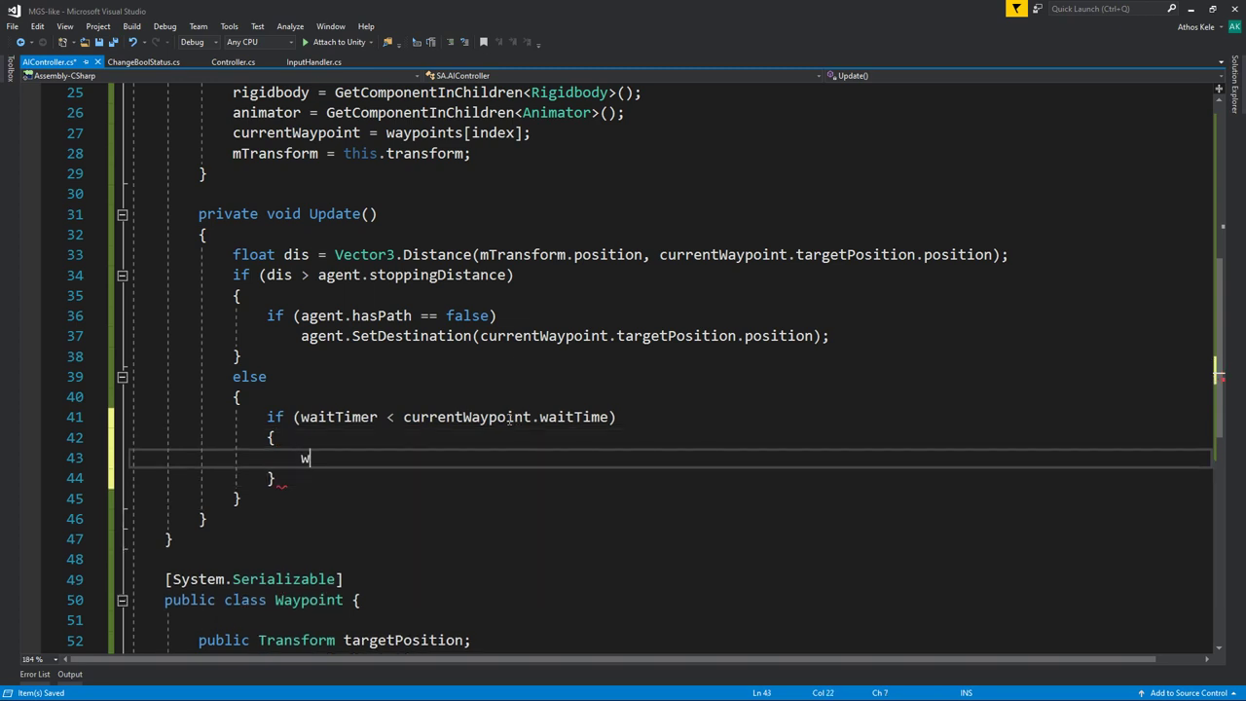
type("ait")
key("Tab")
type("+= ")
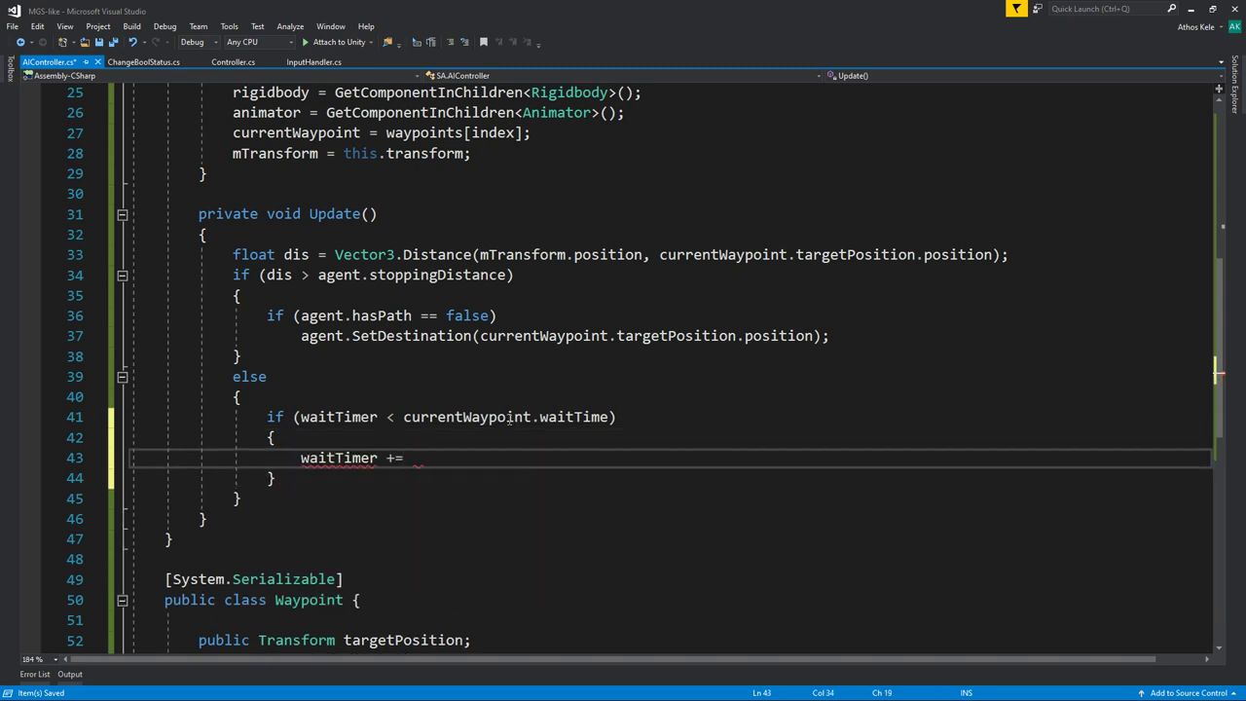
type("Time.de")
key("Tab")
type(";")
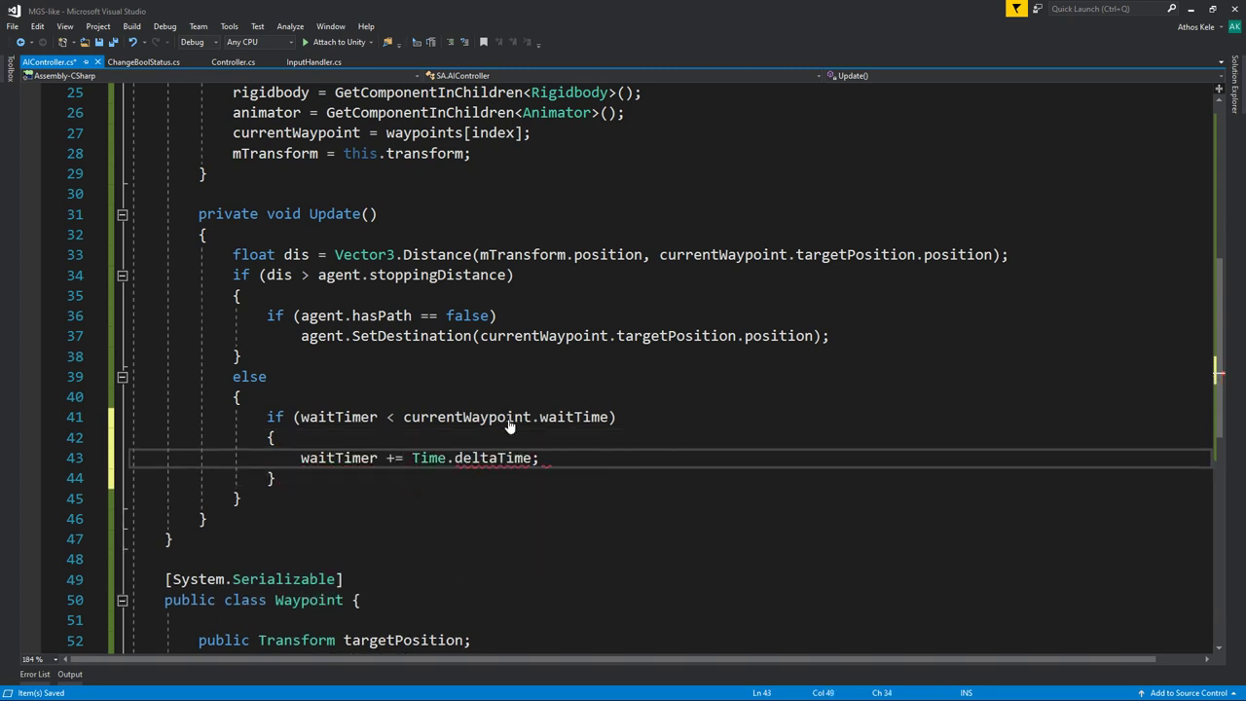
scroll(516, 425, "down", 1)
left_click(370, 421)
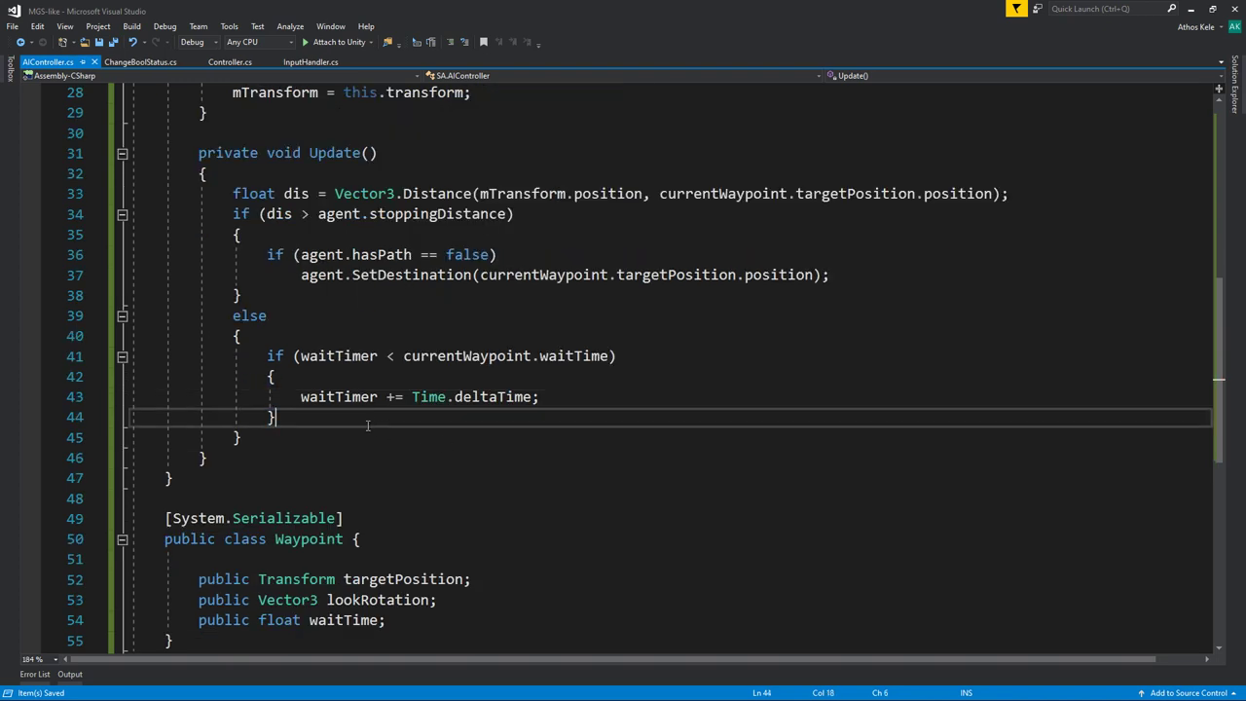
key("Return")
key("Return")
scroll(370, 424, "down", 2)
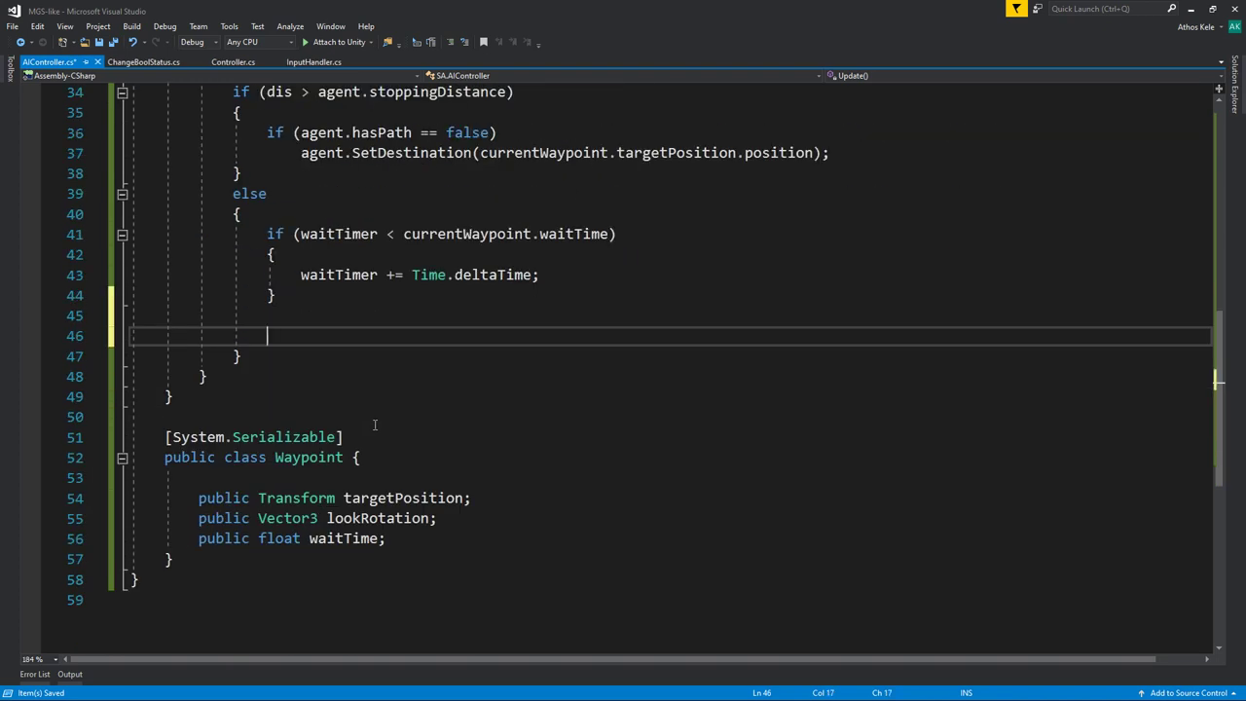
Start a Quaternion line and rename the Waypoint's lookRotation field to lookEulers.
type("Qua")
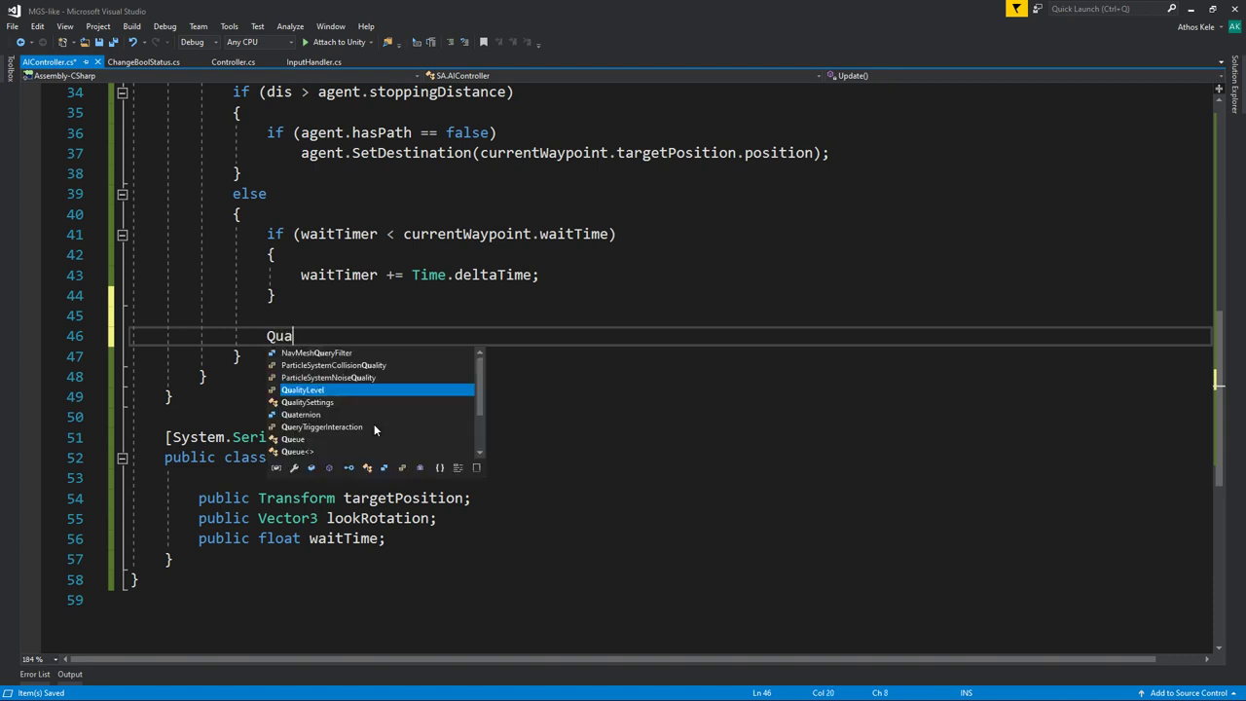
type("te")
type("rnion loo")
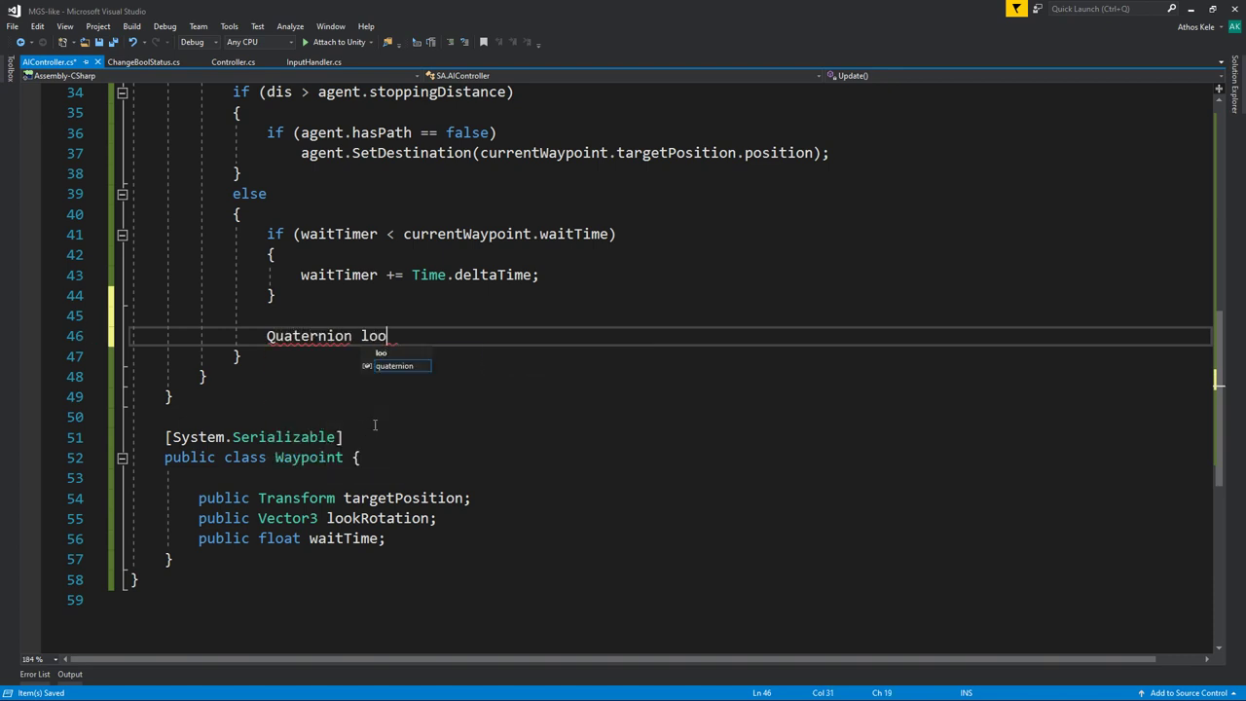
type("kRotation =")
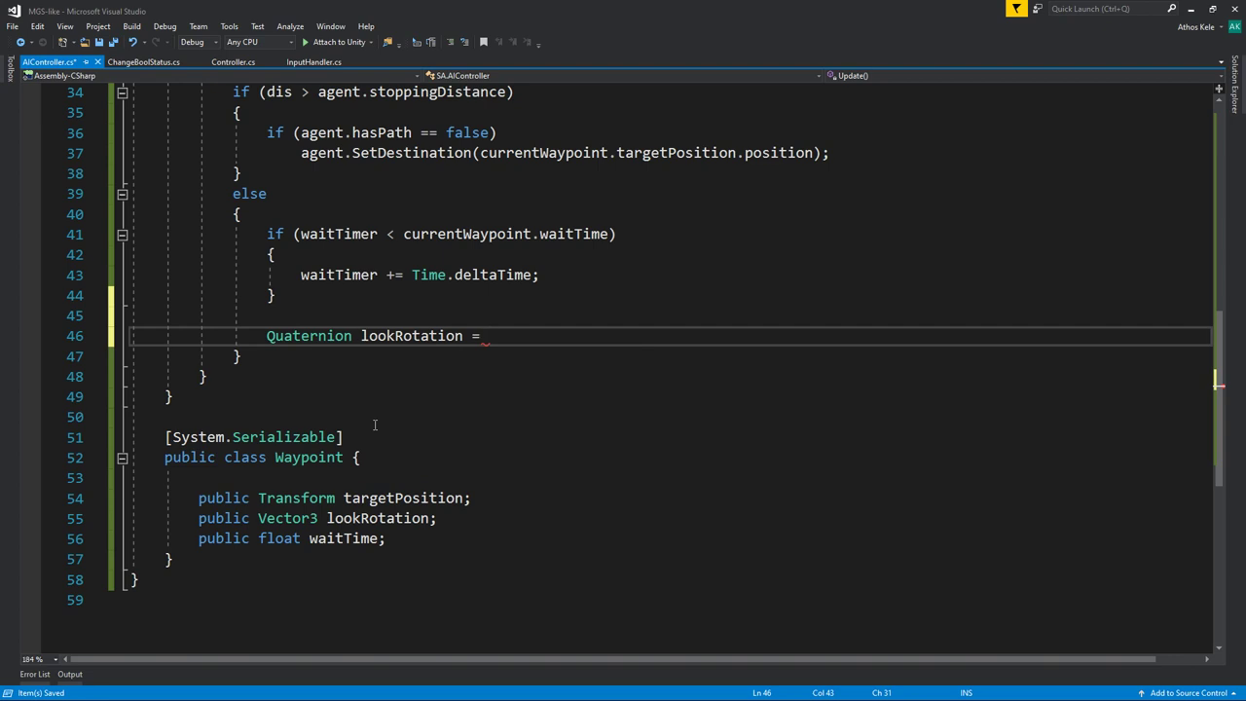
type("u")
key("BackSpace")
key("BackSpace")
key("BackSpace")
key("BackSpace")
key("BackSpace")
key("BackSpace")
key("BackSpace")
key("BackSpace")
key("BackSpace")
key("BackSpace")
key("BackSpace")
key("BackSpace")
key("BackSpace")
key("BackSpace")
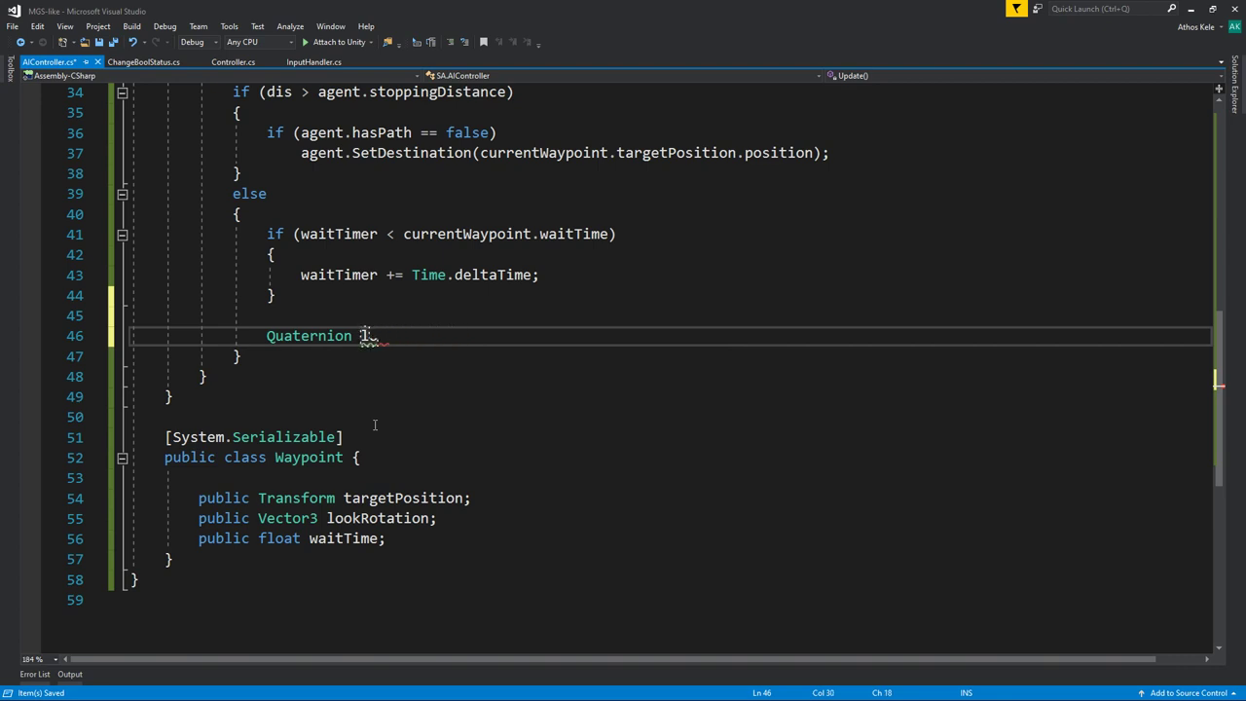
key("BackSpace")
type("look")
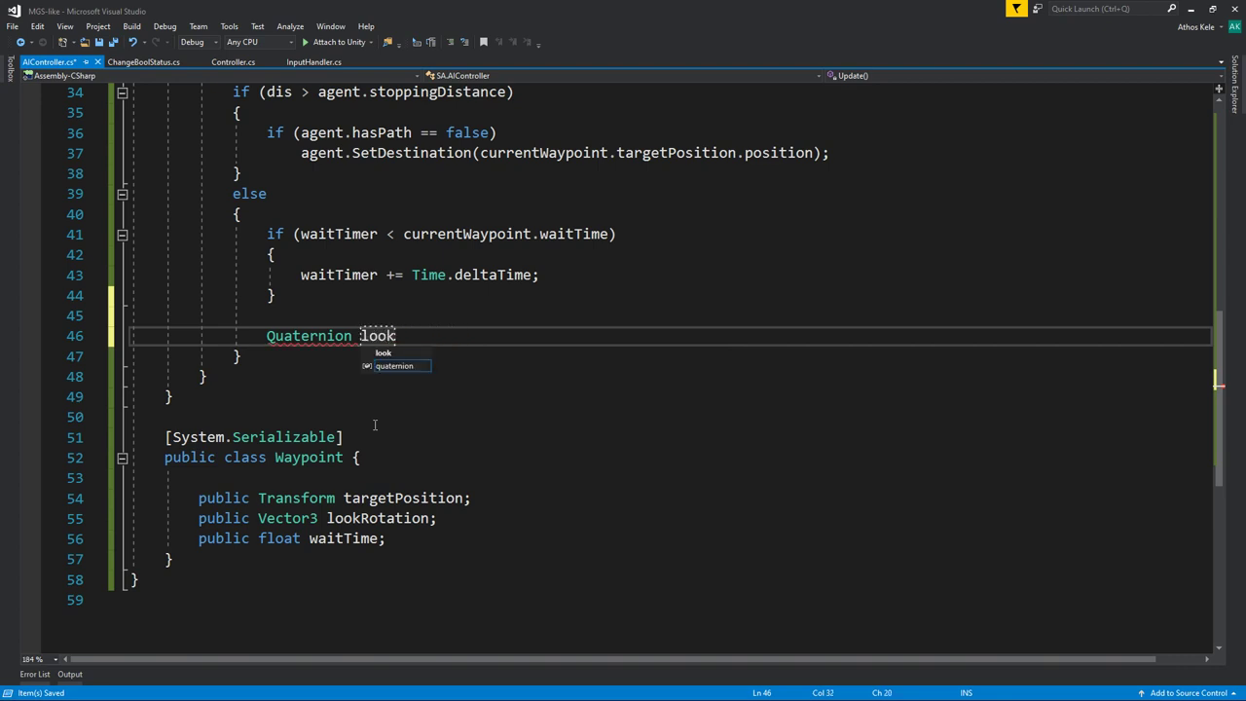
left_click(429, 518)
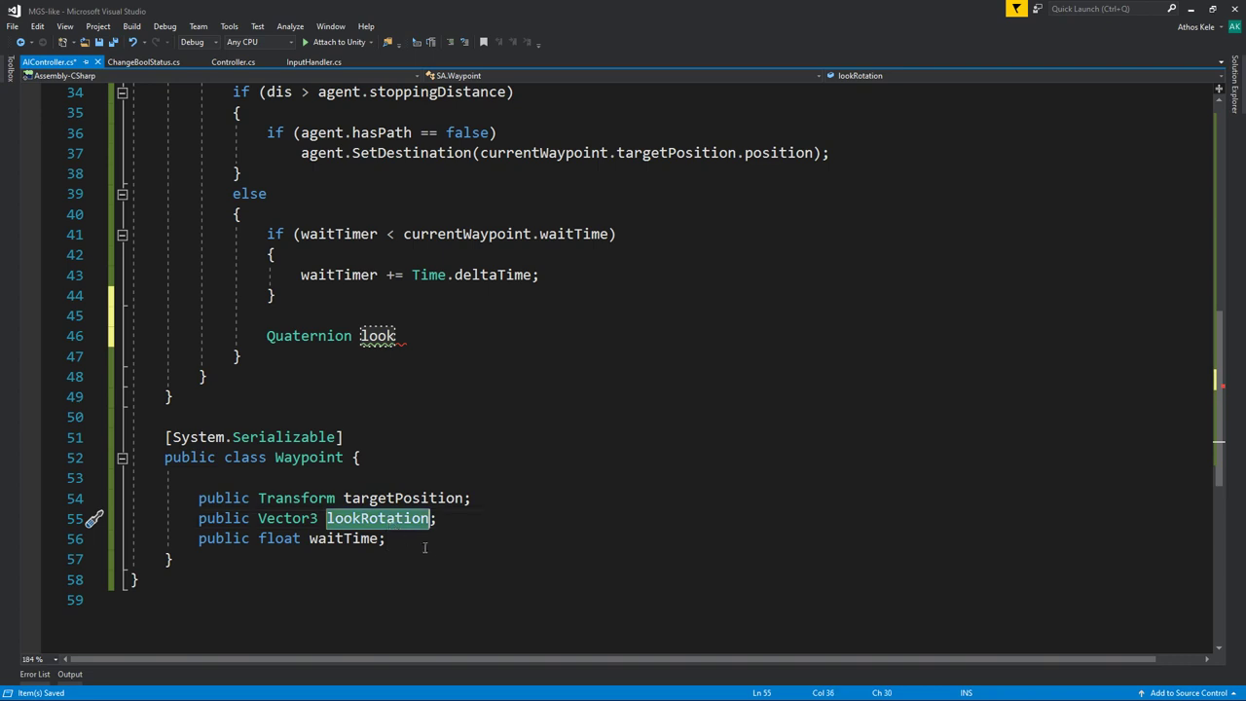
key("ctrl+BackSpace")
type("lookEul")
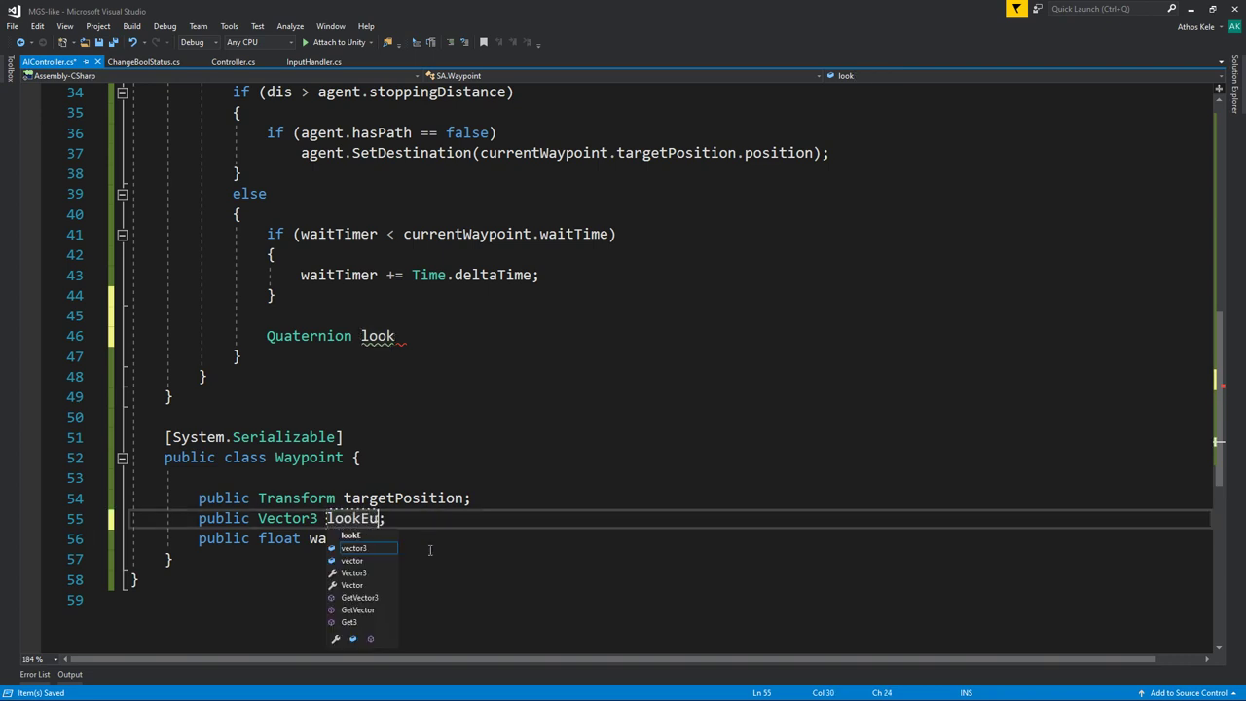
type("ers")
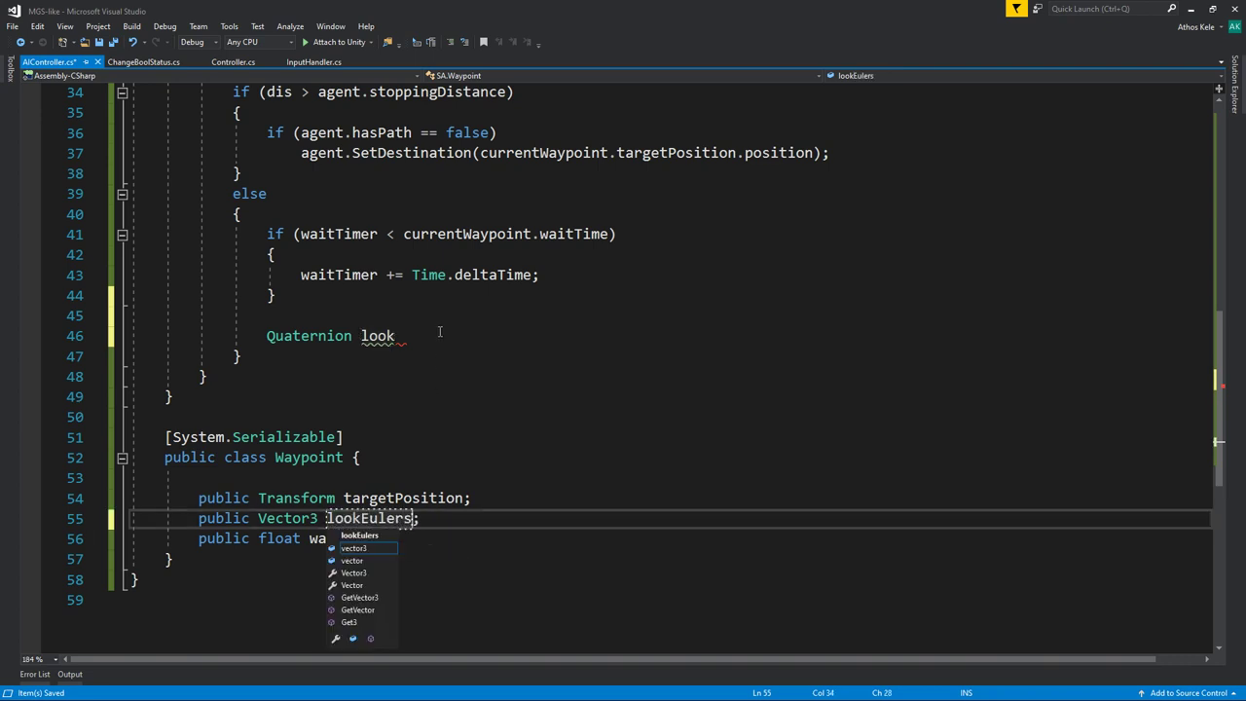
Declare Quaternion targetRot = Quaternion.Euler(currentWaypoint.lookEulers).
left_click(440, 332)
key("BackSpace")
key("BackSpace")
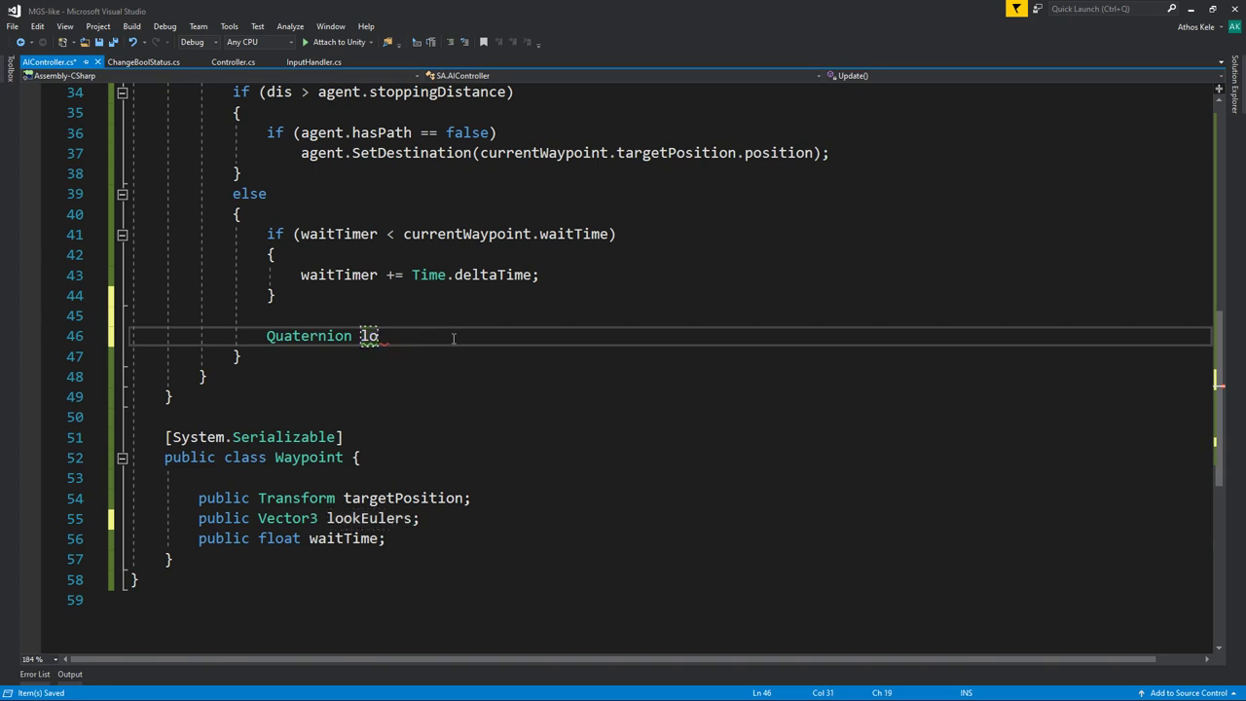
key("BackSpace")
key("BackSpace")
type("targetRot =")
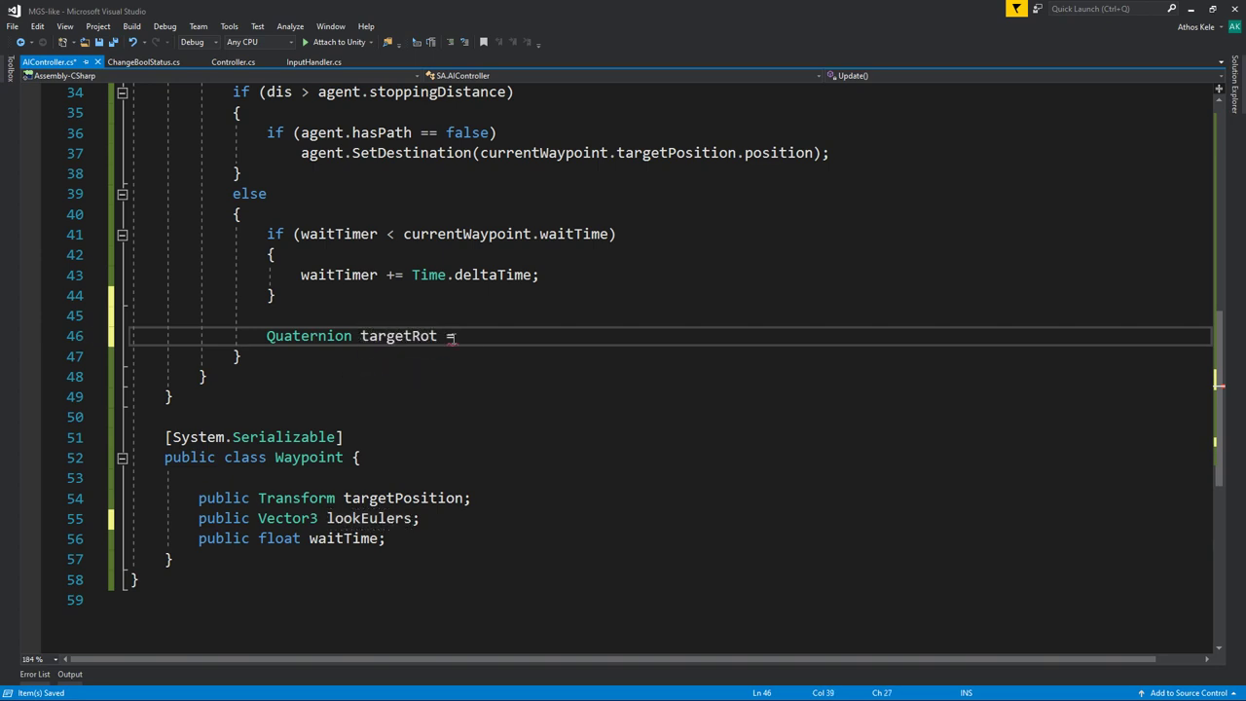
type("cur")
key("BackSpace")
key("BackSpace")
key("BackSpace")
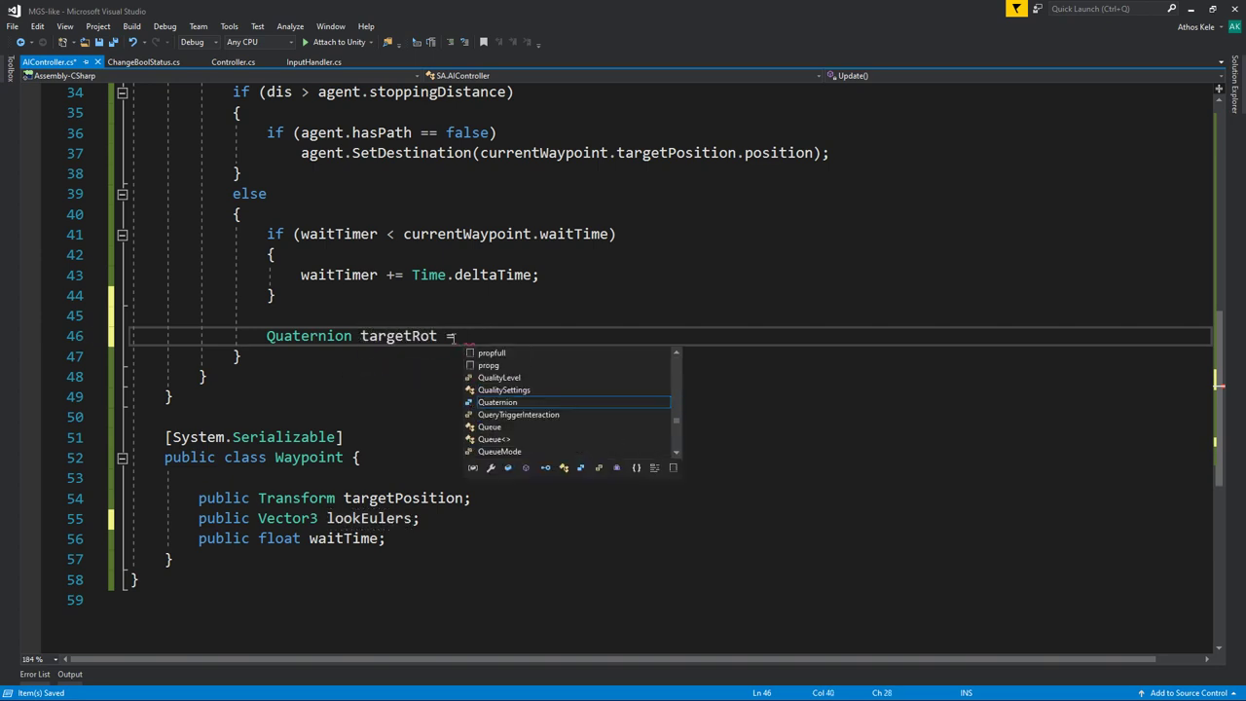
type("qUate.eu ")
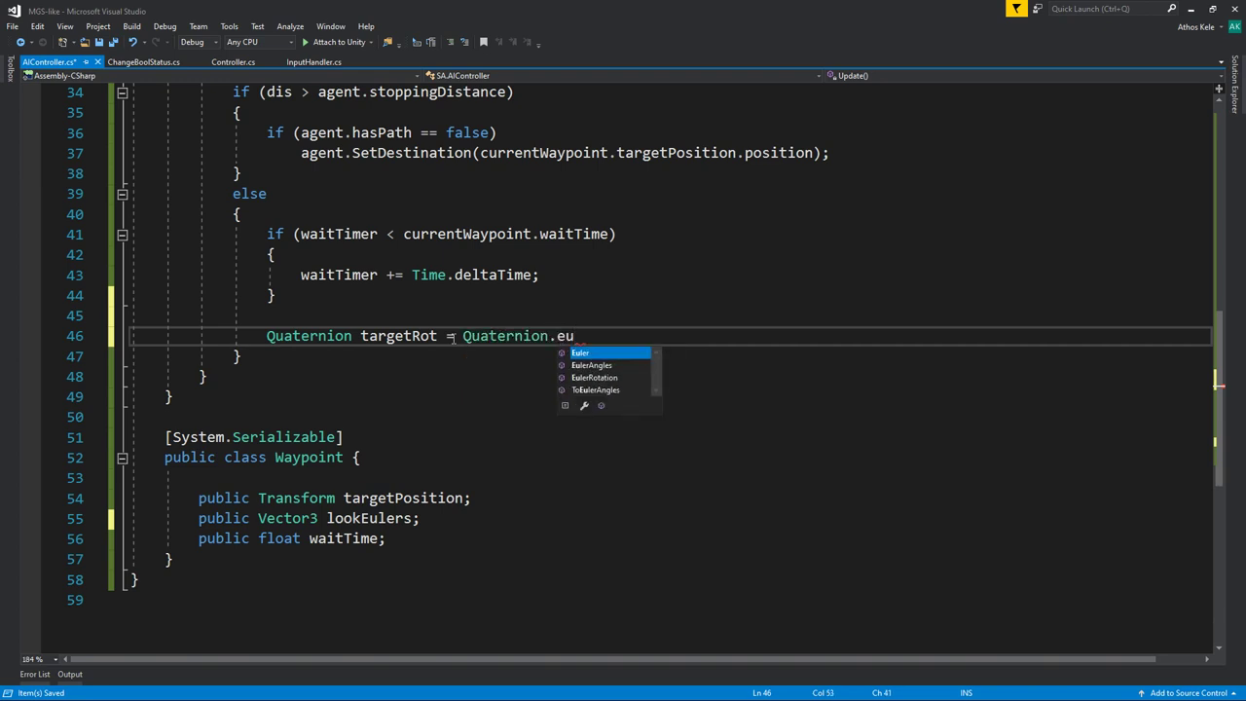
type("(currentWaypoint")
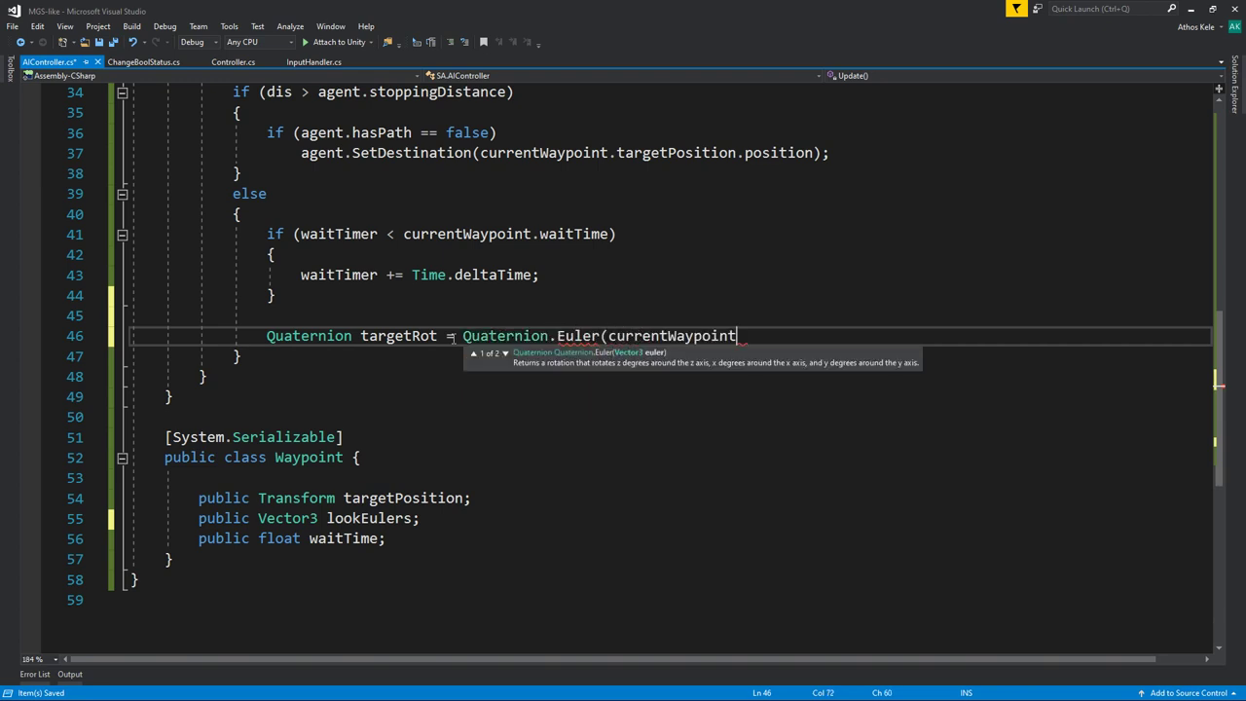
type(".l")
key("Tab")
type(")")
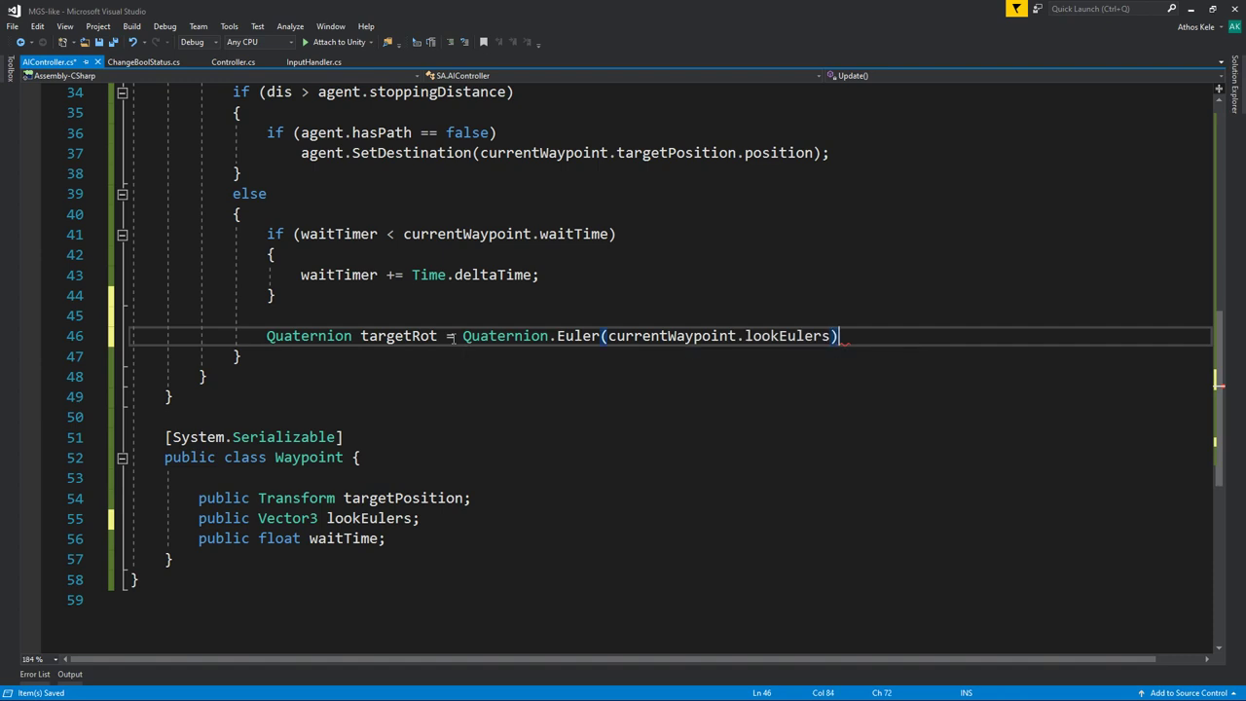
type(";")
Begin mTransform.rotation = Quaternion.Slerp(mTransform.rotation, targetRot, ...).
key("Return")
type("q")
key("BackSpace")
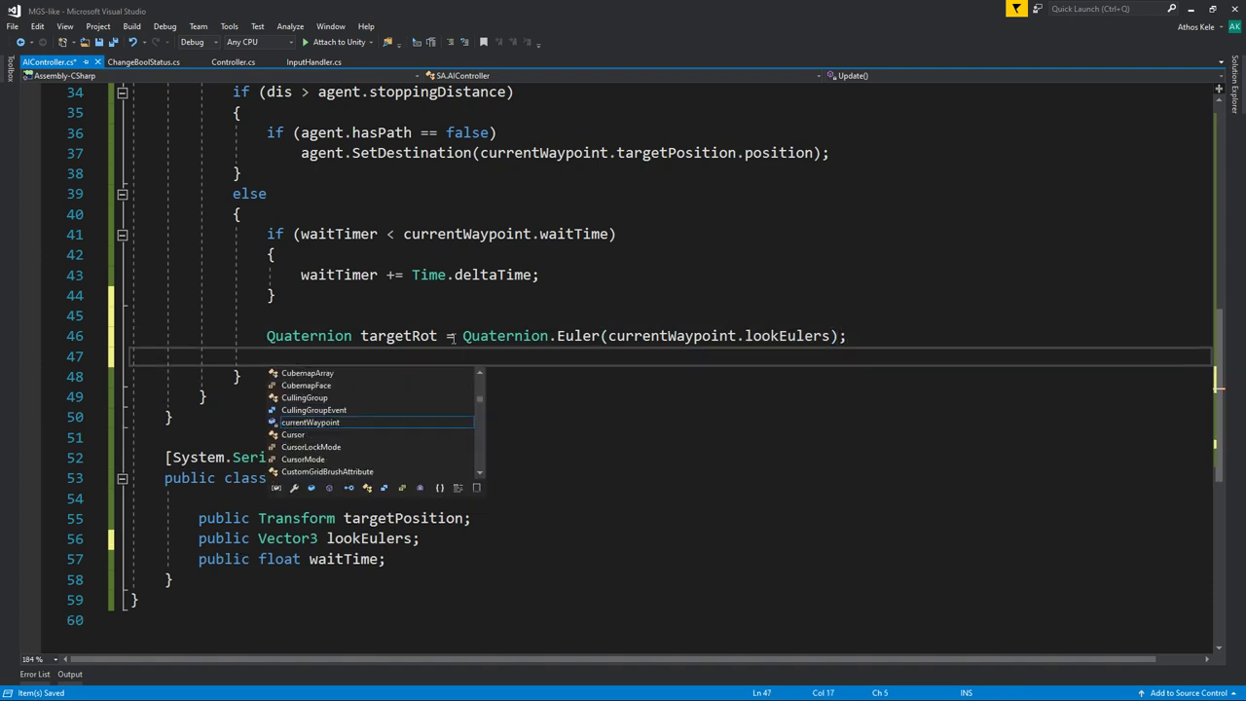
type("mtra.rot")
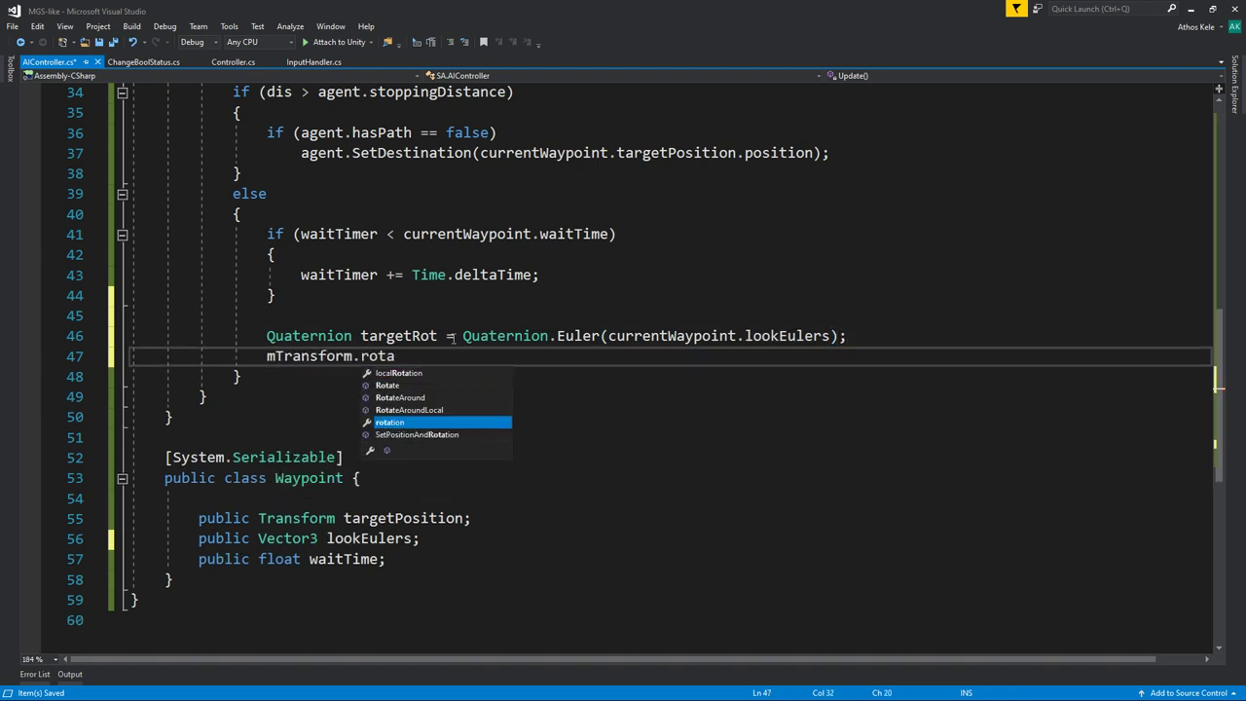
type(" = ")
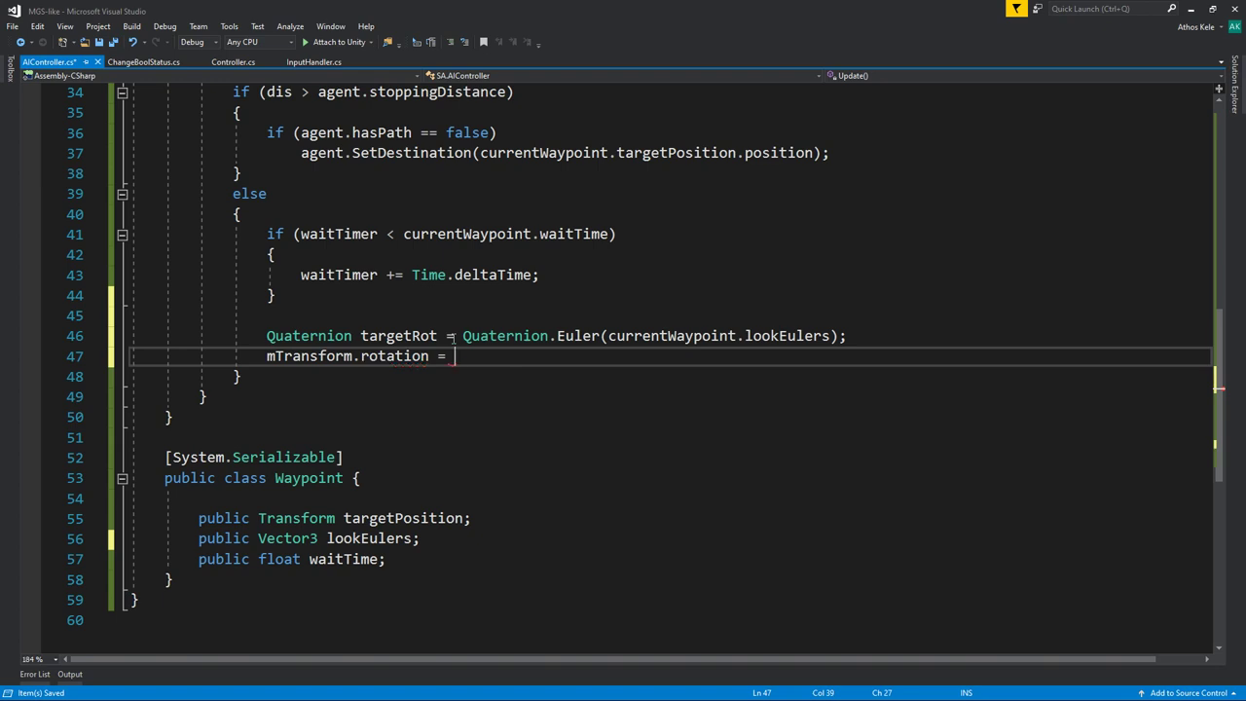
type("qua")
key("Tab")
type(".se")
key("Tab")
type("(")
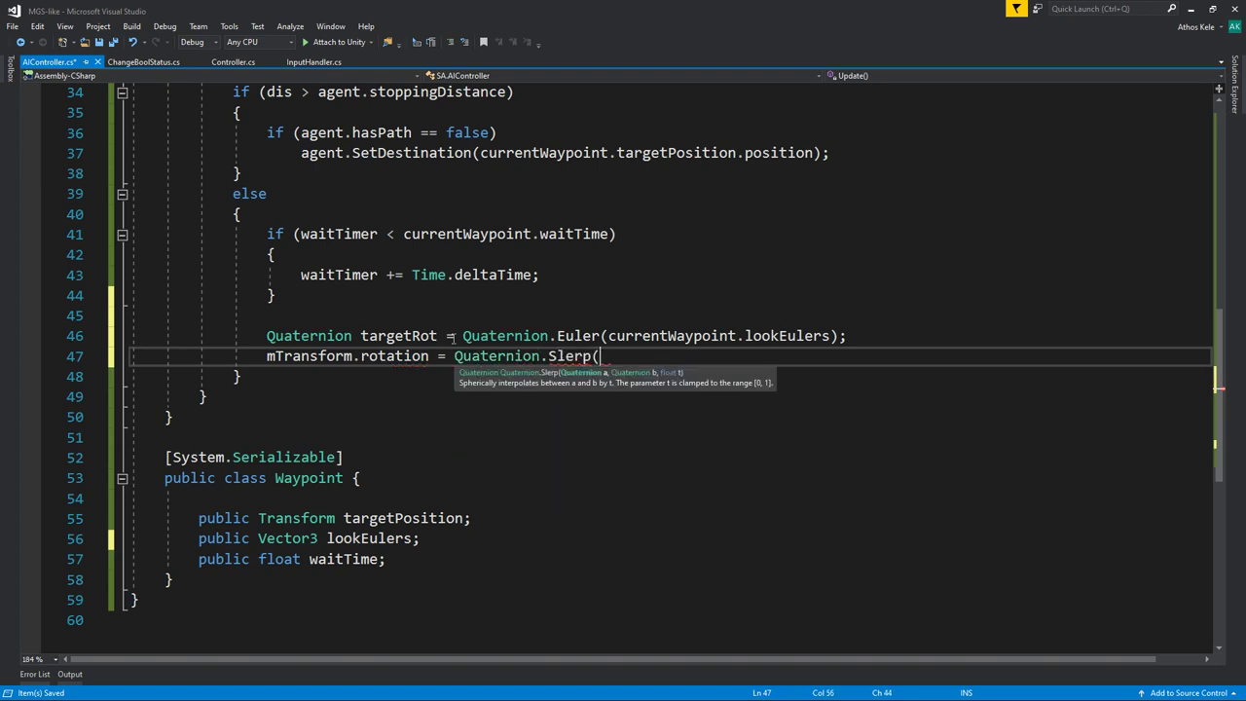
scroll(601, 381, "up", 2)
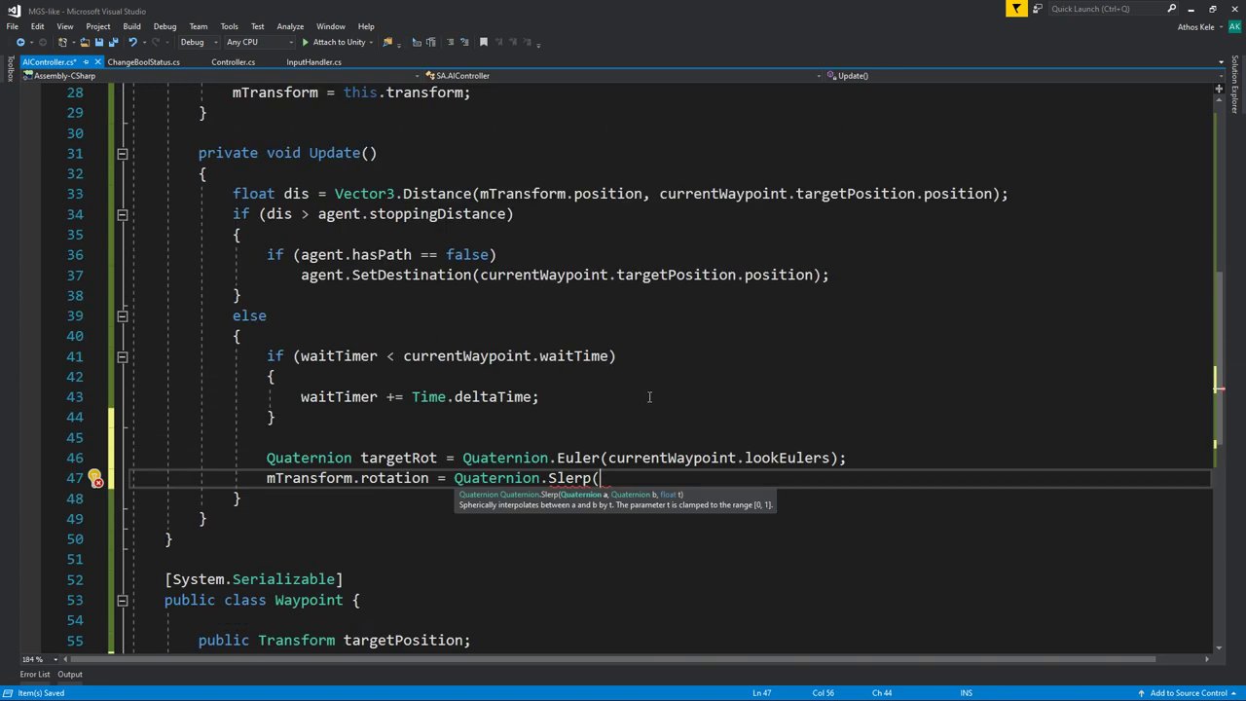
type("mTransform.rot")
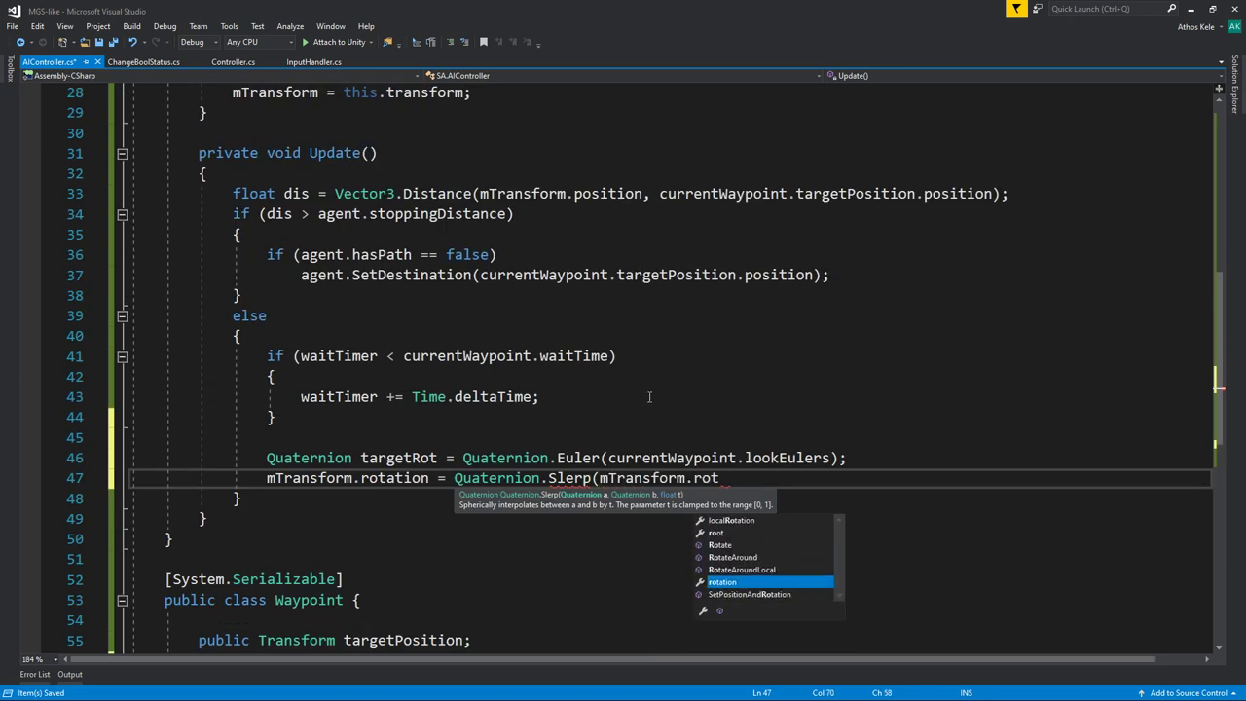
key("Tab")
type(",ta")
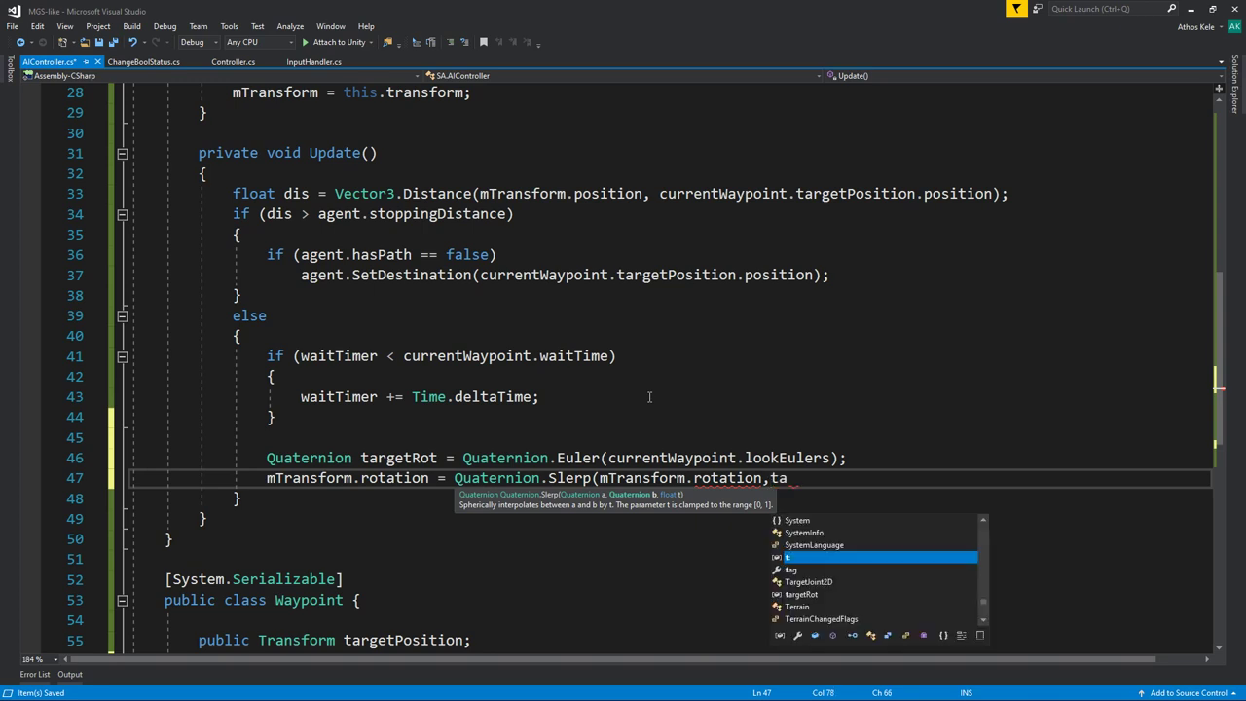
type("rgetRot,")
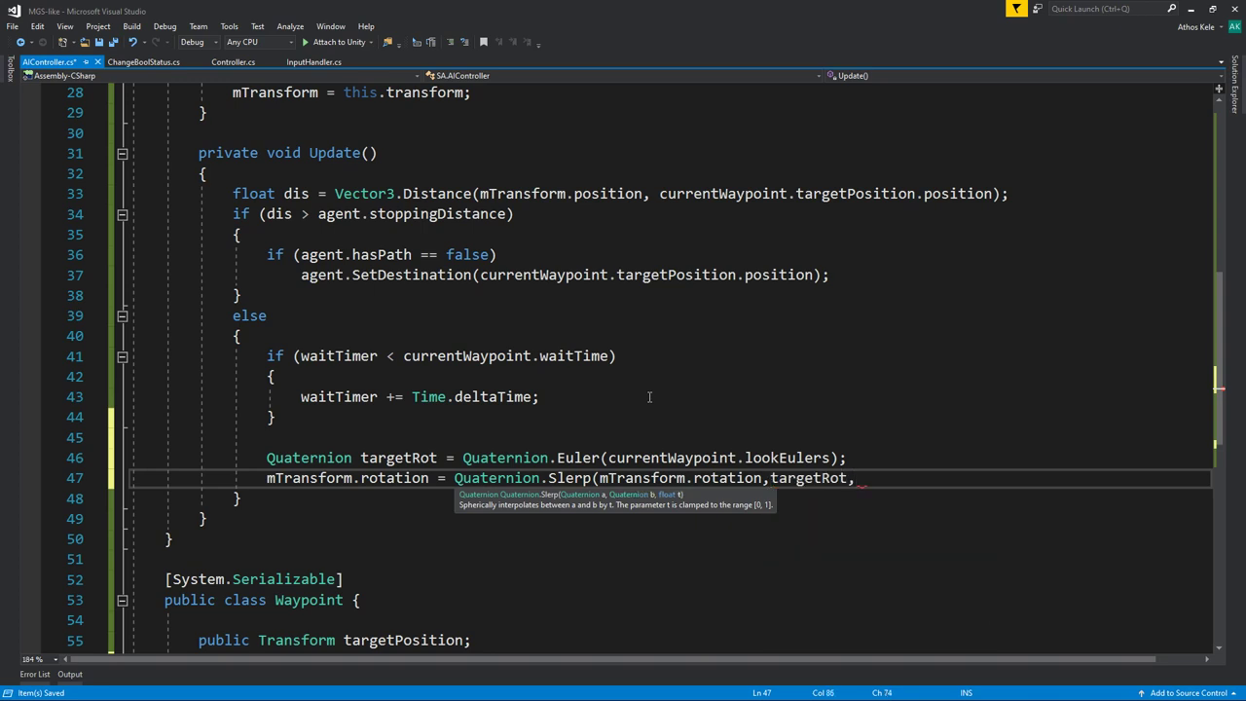
Open a new line at the top of Update's body.
key("Up")
key("Up")
key("Up")
key("Up")
key("Up")
key("Up")
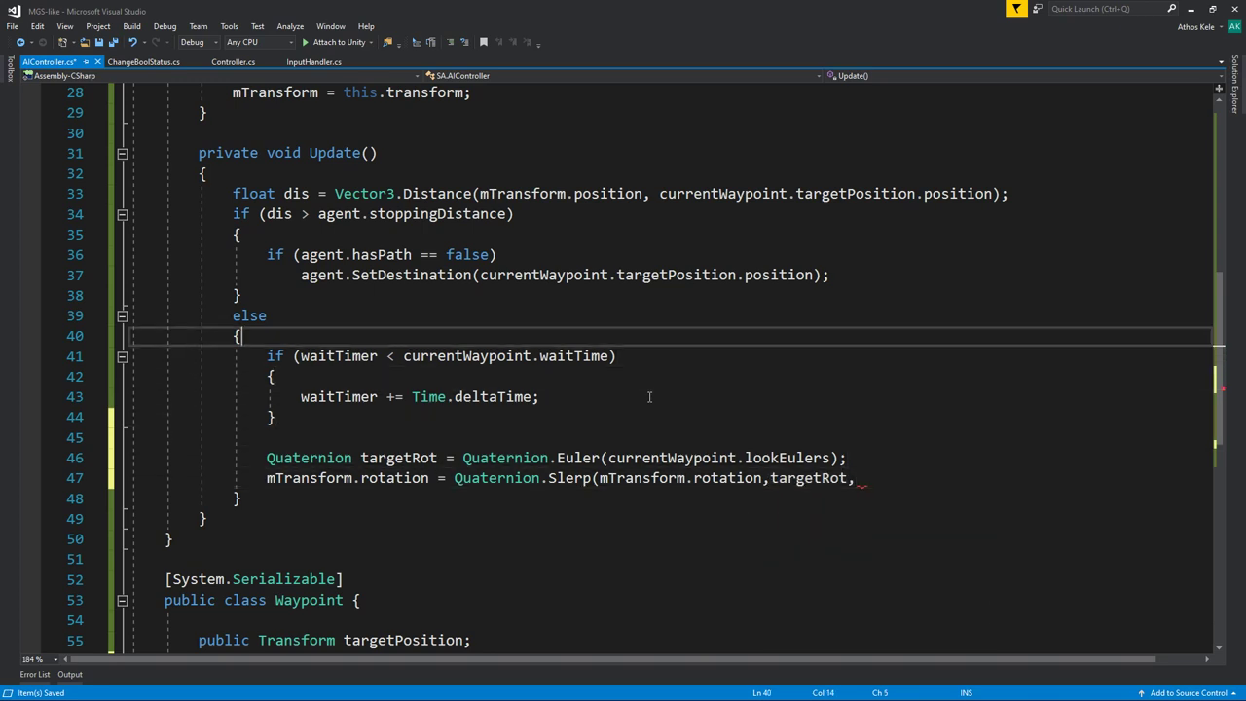
key("Up")
key("Up")
key("Up")
key("Up")
key("Up")
key("Return")
key("Return")
key("Up")
Cache Time.deltaTime as delta in Update and use it for waitTimer and the Slerp call.
type("float")
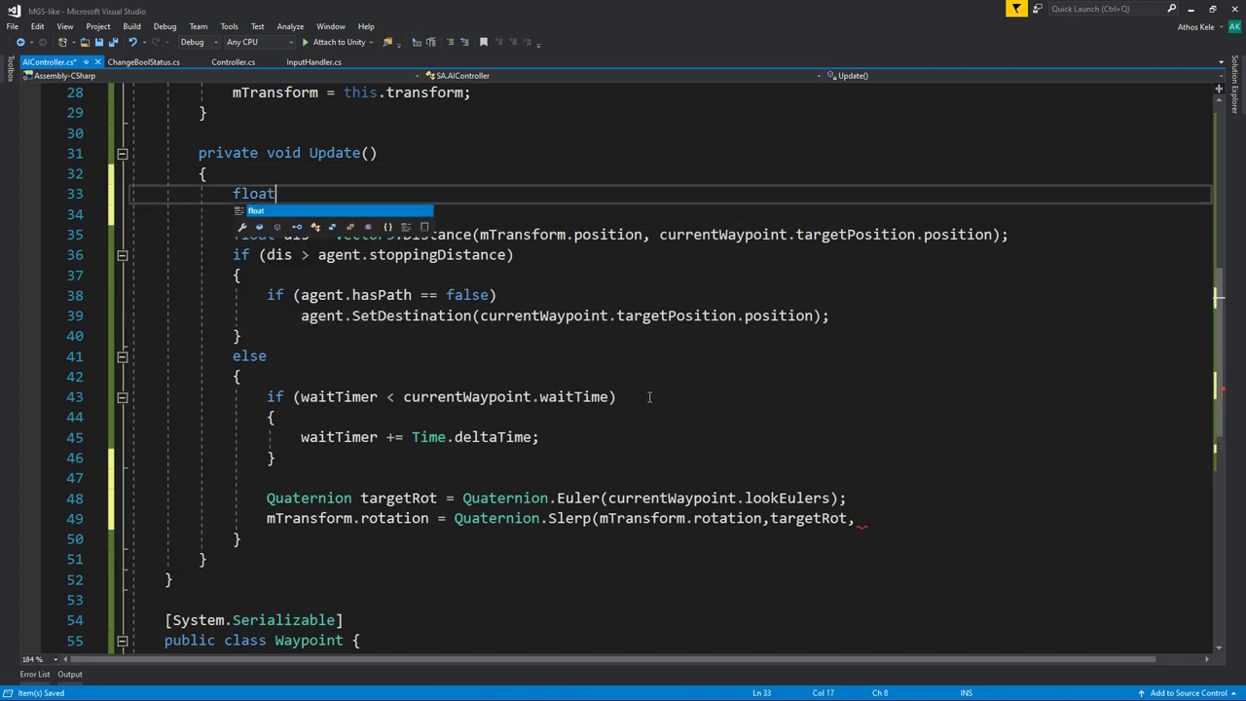
type(" delta = Tim")
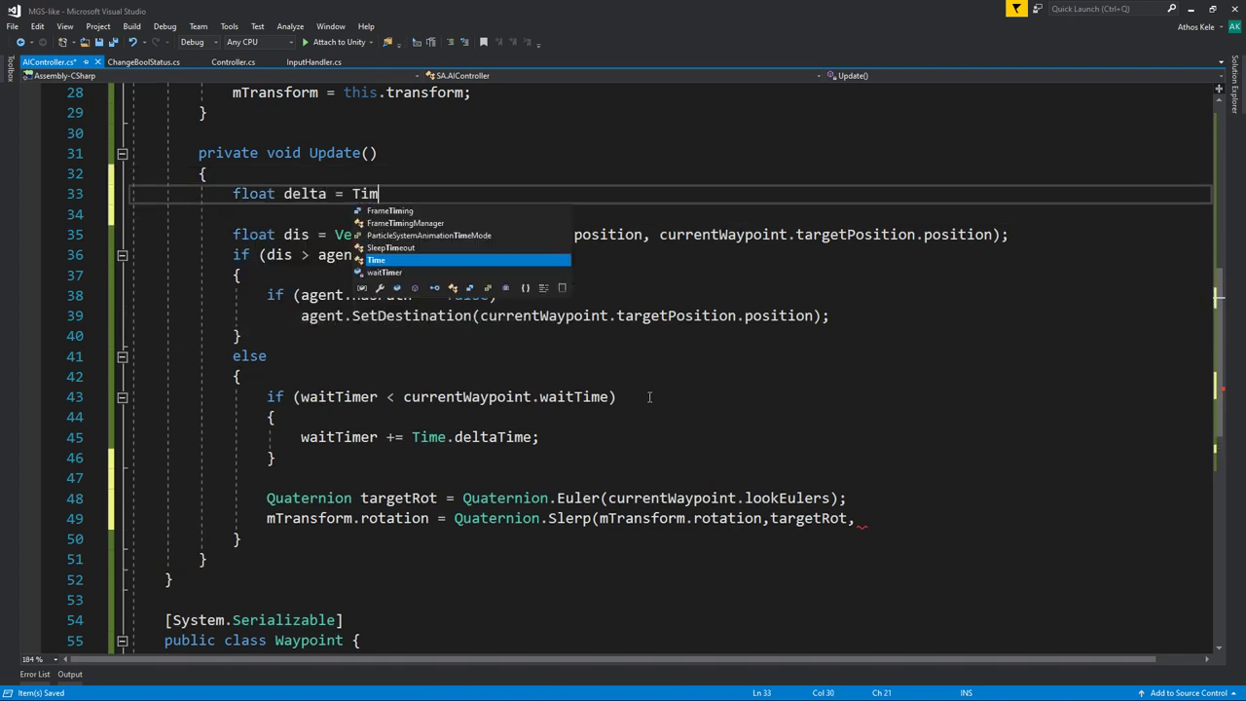
type("e.deltaTime;")
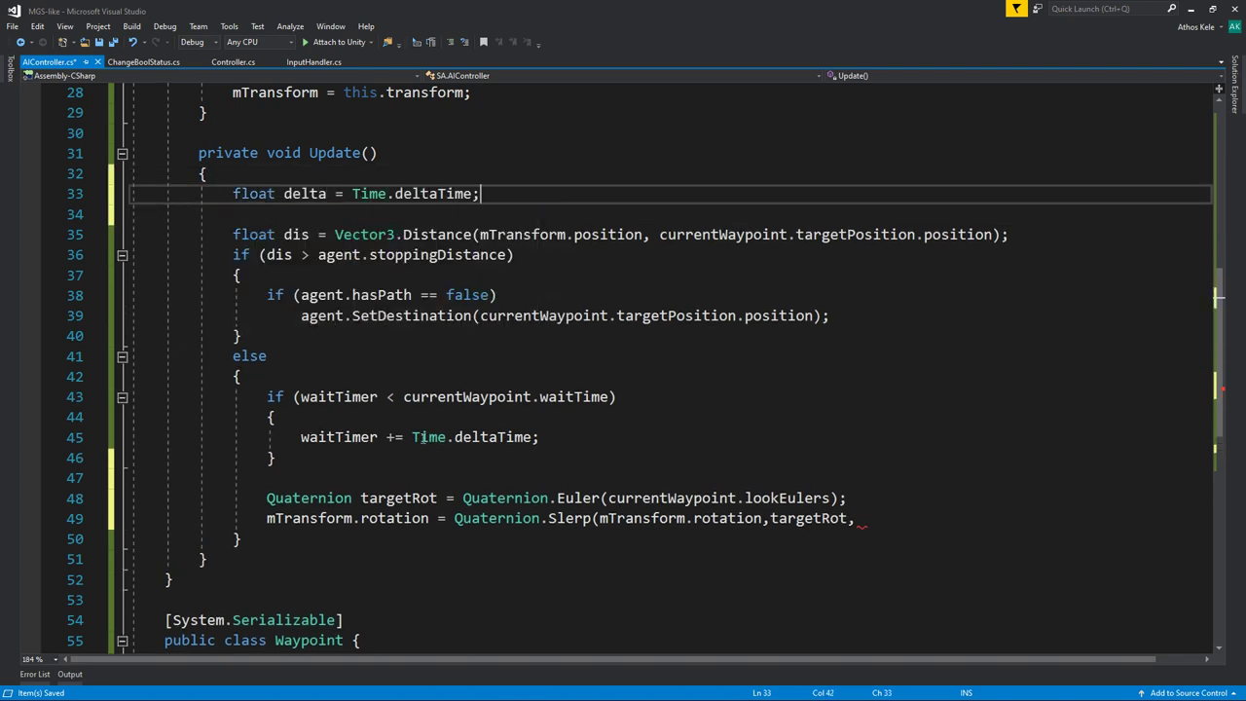
left_click(416, 441)
left_click(534, 437, "shift")
type("de")
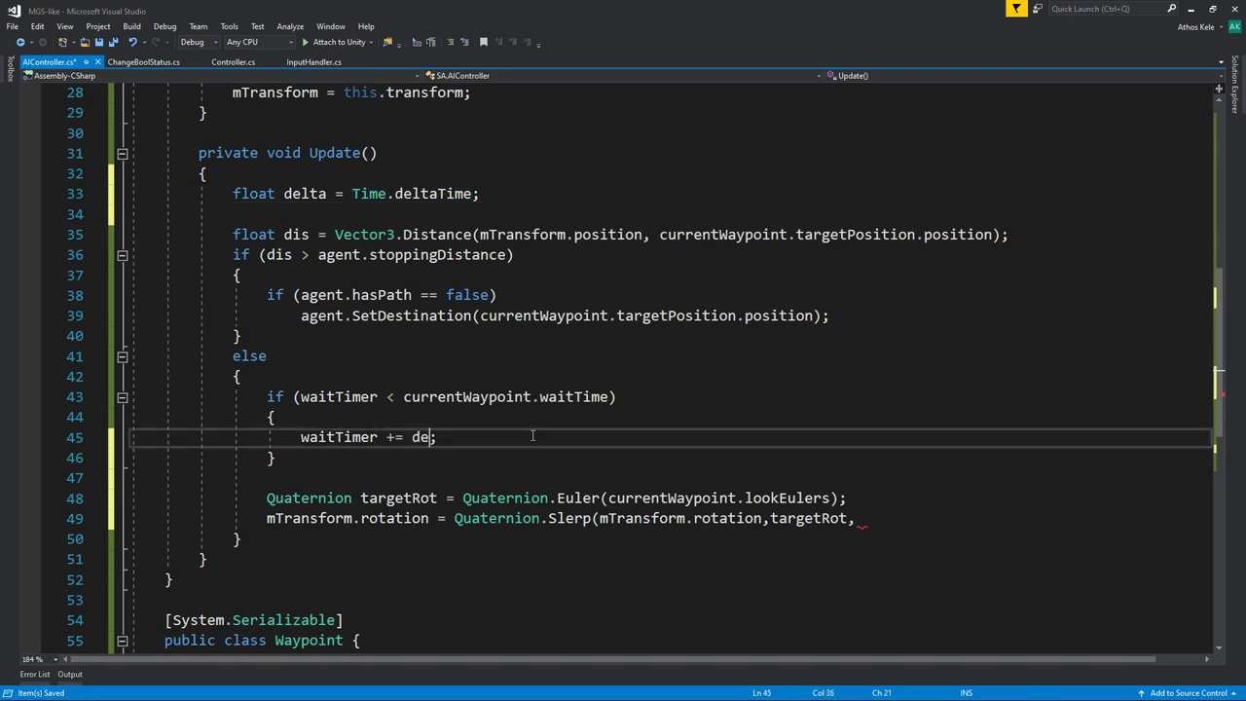
type("l")
key("Tab")
left_click(855, 518)
type("d")
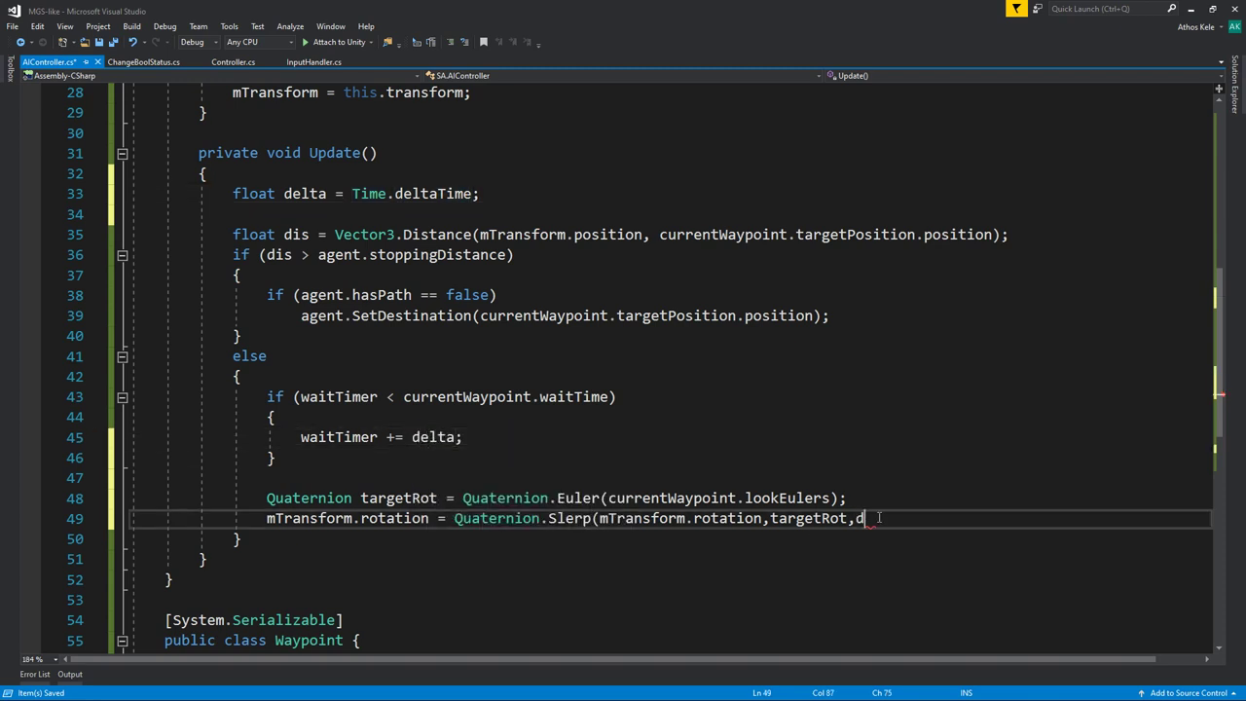
type("elta/")
Declare a public float rotateSpeed field of .5f below the waitTimer field.
scroll(913, 470, "up", 5)
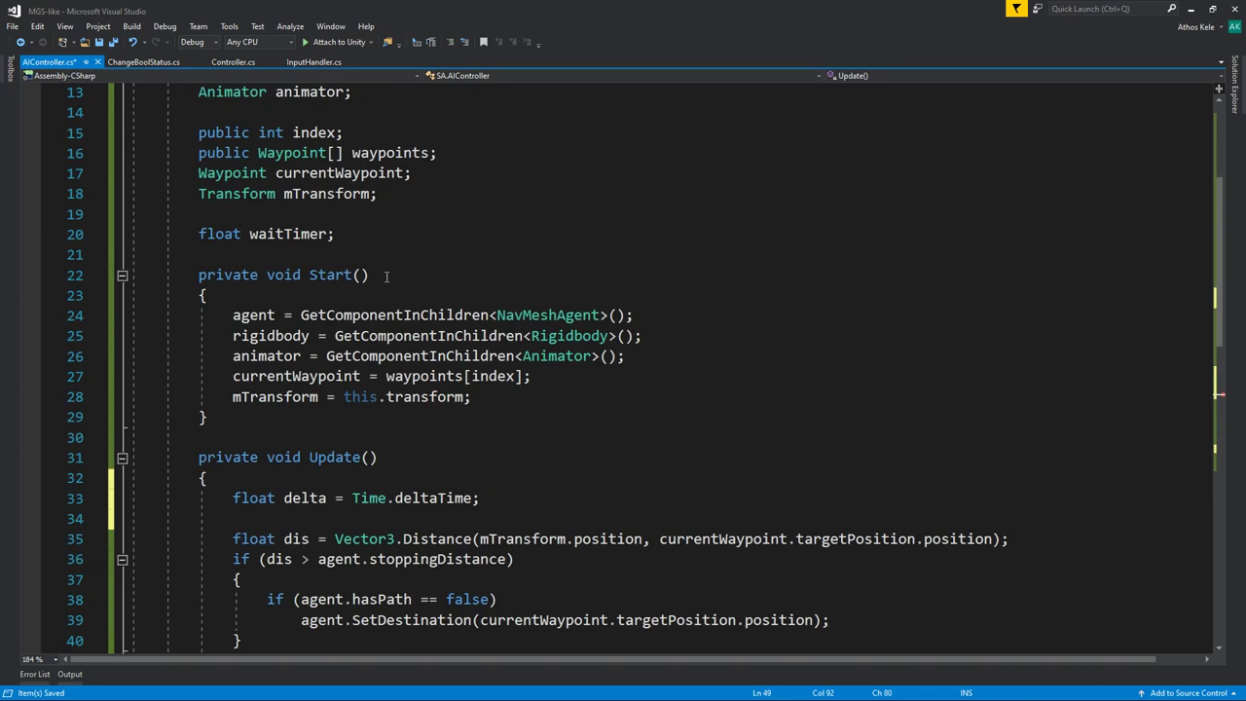
scroll(386, 277, "up", 1)
left_click(437, 255)
scroll(436, 258, "up", 1)
scroll(436, 258, "up", 1)
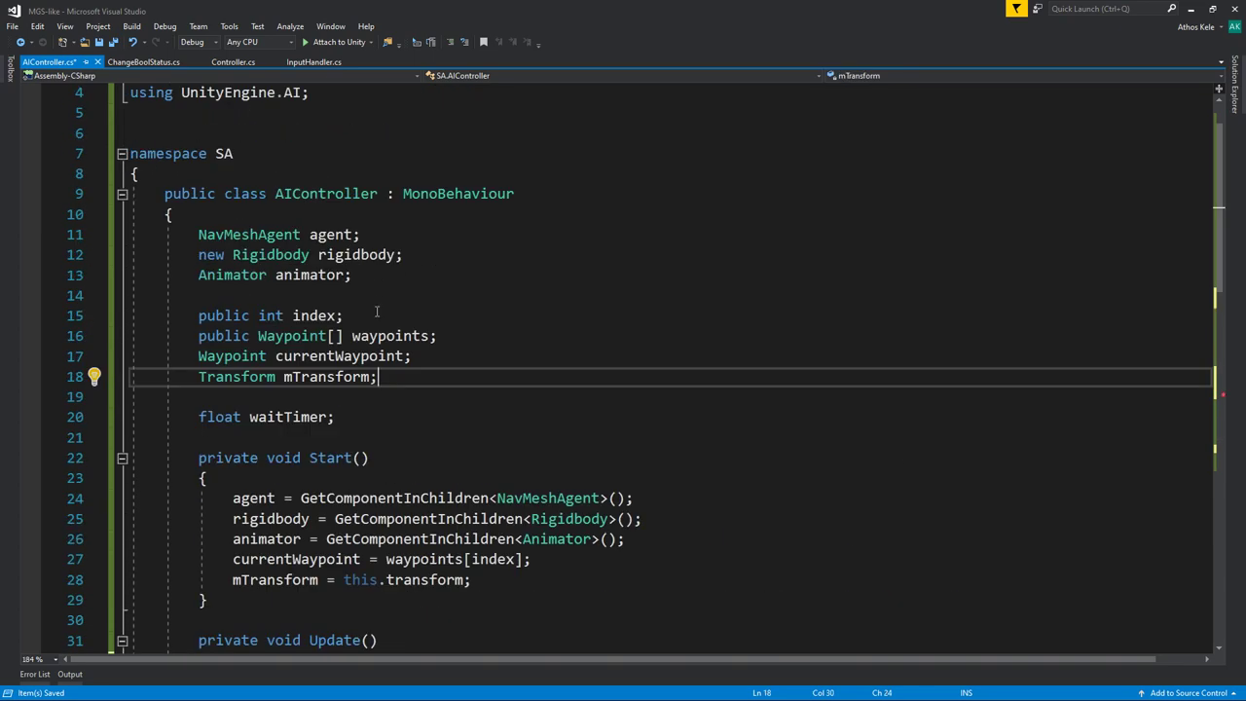
key("Down")
key("Down")
key("Return")
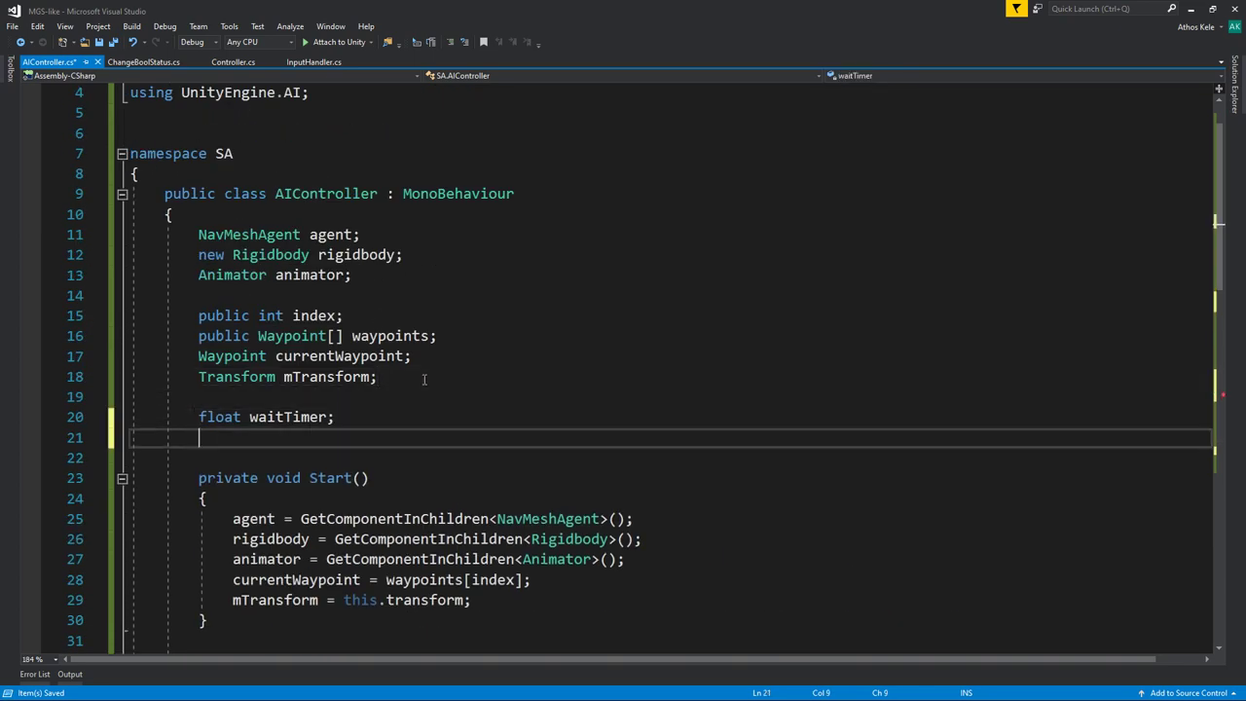
key("Return")
type("public fl")
key("space")
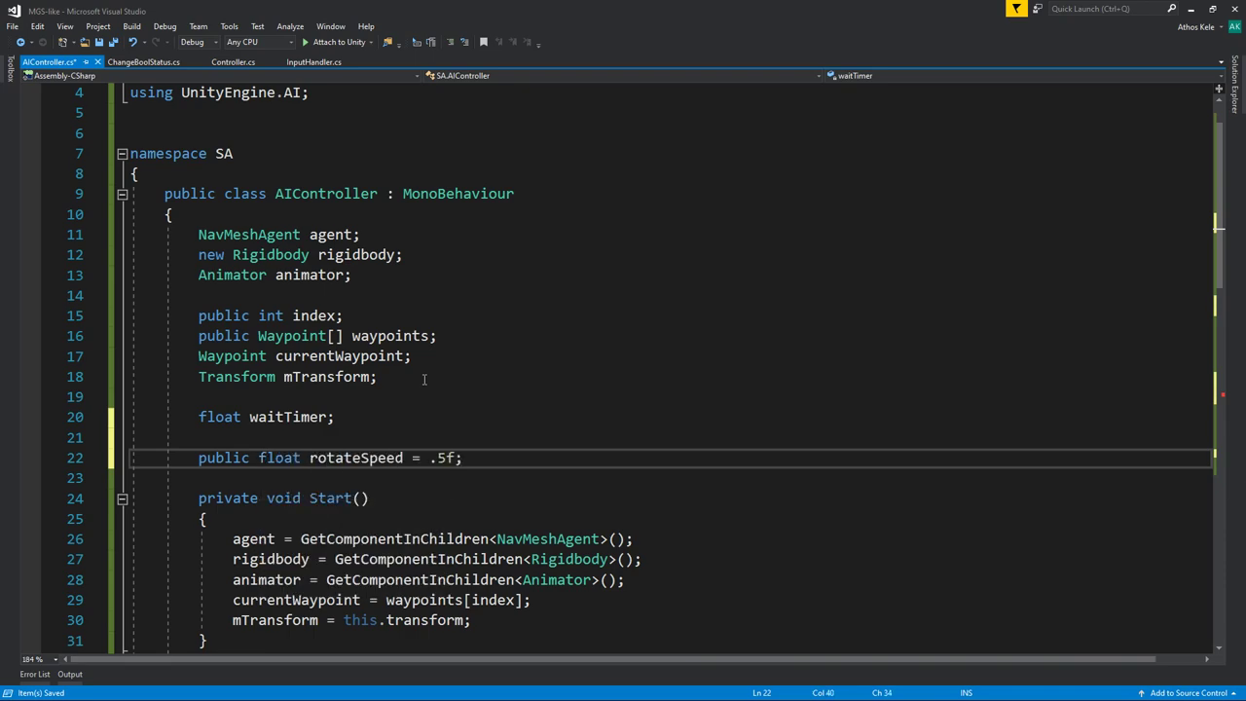
Complete the Slerp with delta / rotateSpeed and save AIController.cs.
scroll(424, 378, "down", 6)
scroll(824, 478, "up", 1)
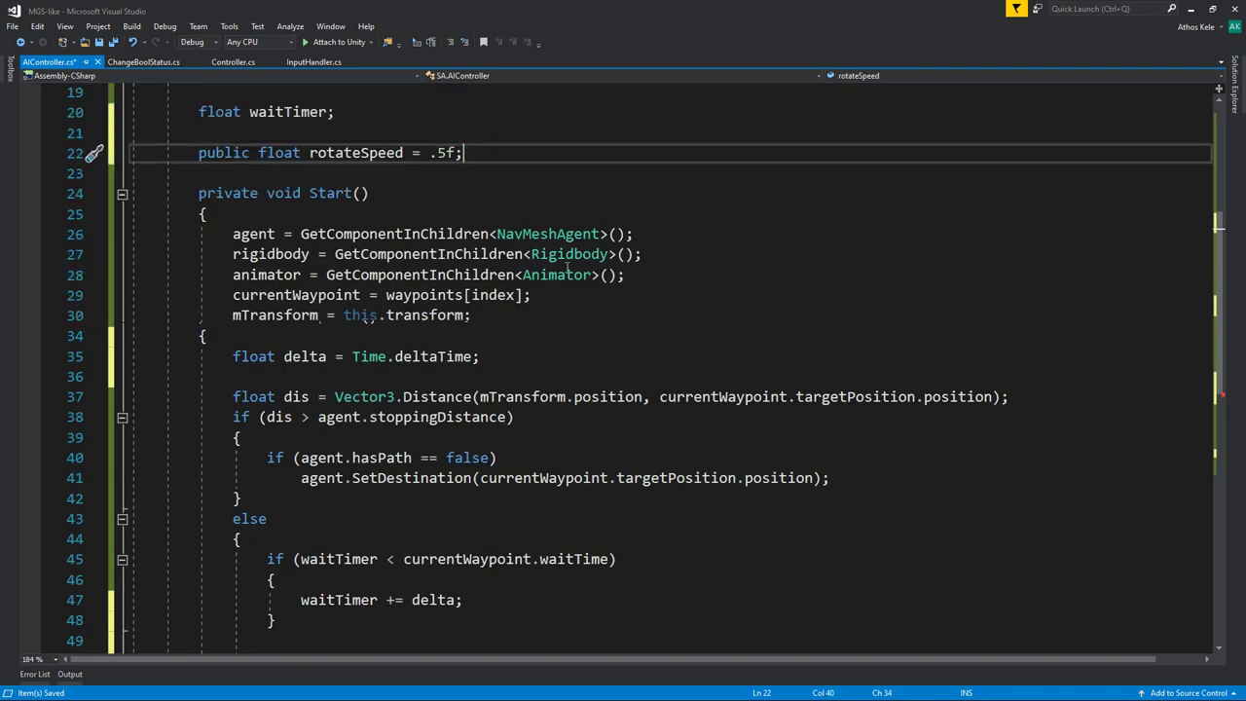
scroll(824, 478, "up", 4)
double_click(390, 396)
key("ctrl+c")
scroll(634, 468, "down", 6)
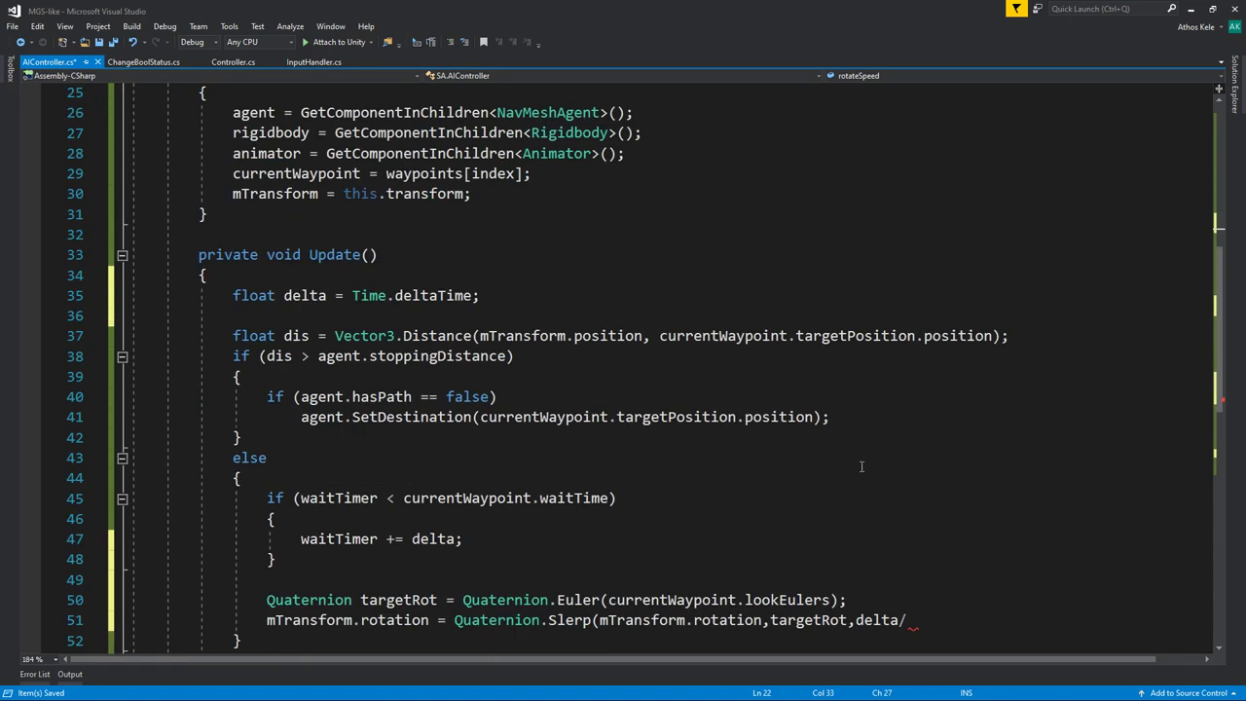
scroll(633, 468, "down", 3)
left_click(895, 437)
key("ctrl+v")
type(");")
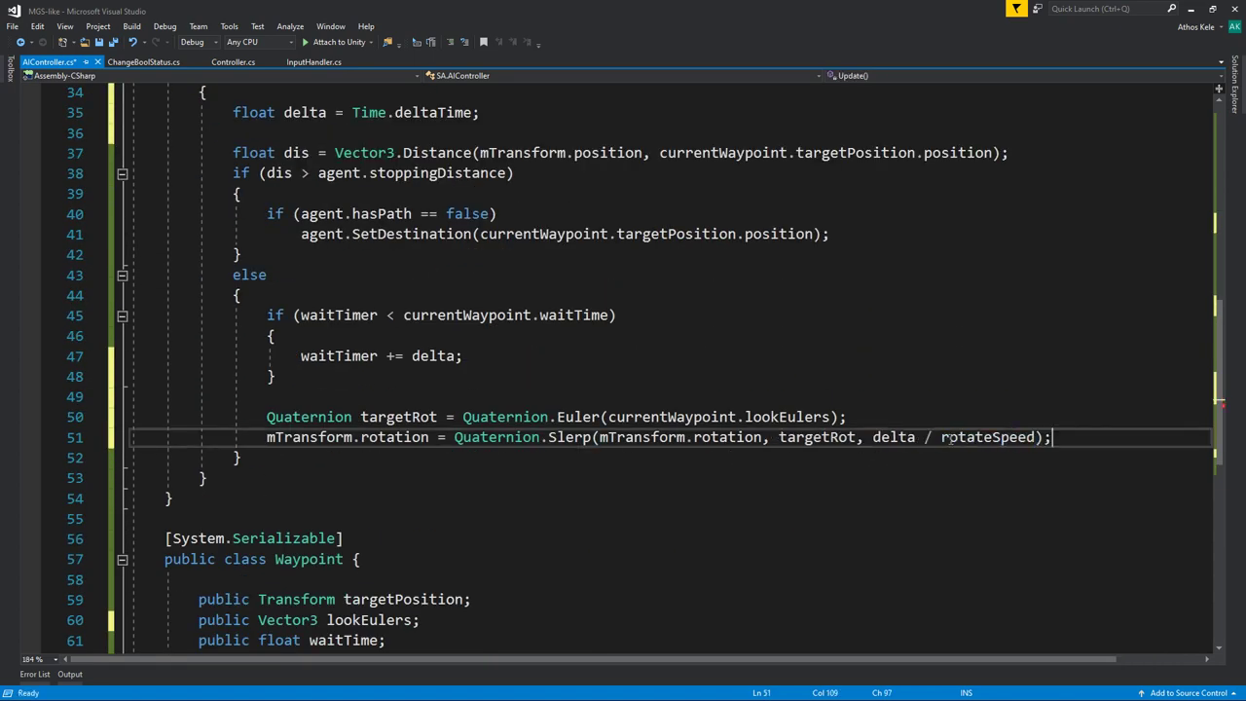
key("ctrl+s")
Set agent.updateRotation = true in the moving-to-waypoint branch.
key("Up")
key("Up")
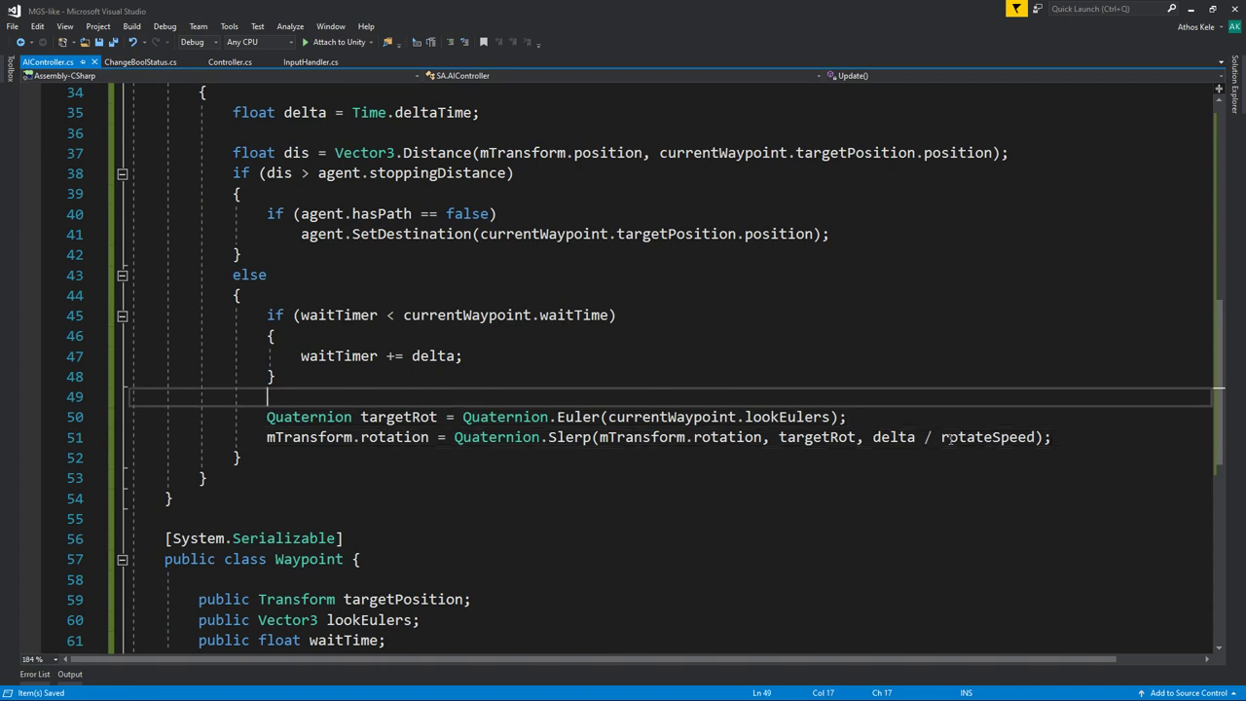
key("Up")
scroll(478, 358, "up", 1)
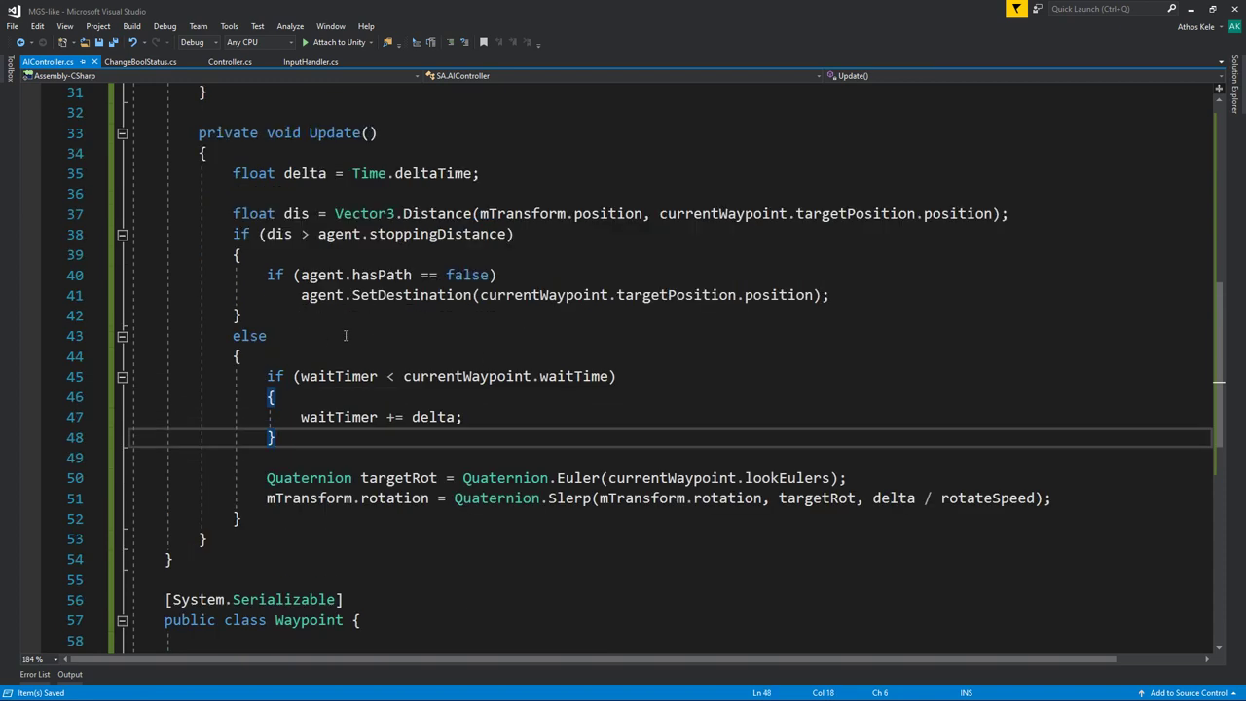
left_click(299, 301)
left_click(462, 259)
key("Return")
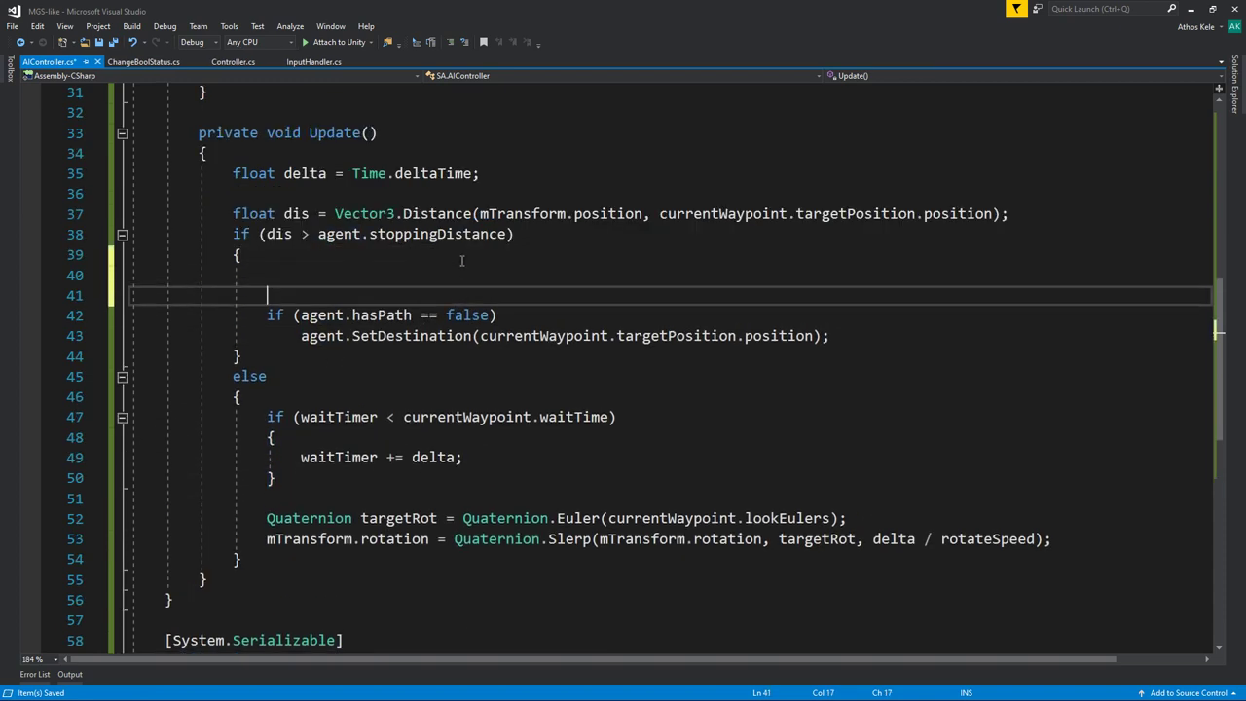
type("agent.")
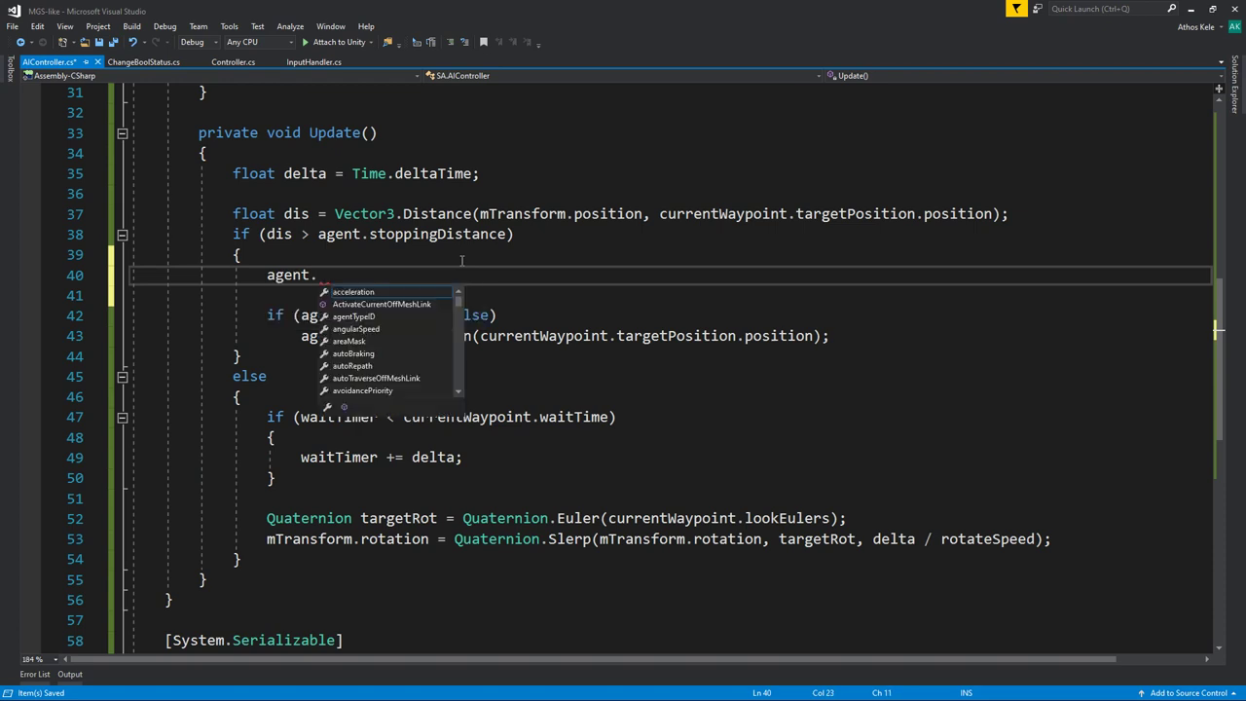
type("up")
key("Tab")
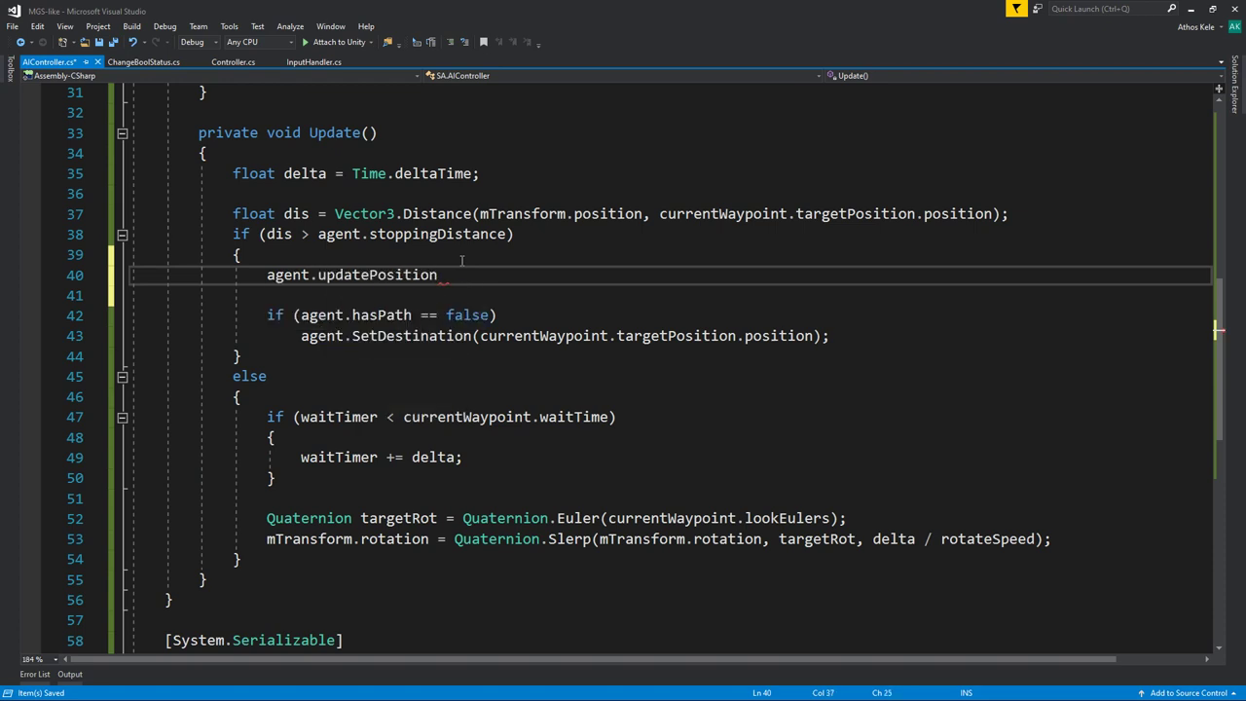
key("BackSpace")
key("BackSpace")
key("BackSpace")
key("BackSpace")
key("BackSpace")
key("BackSpace")
type("Rotation = t")
type("rue;")
key("Down")
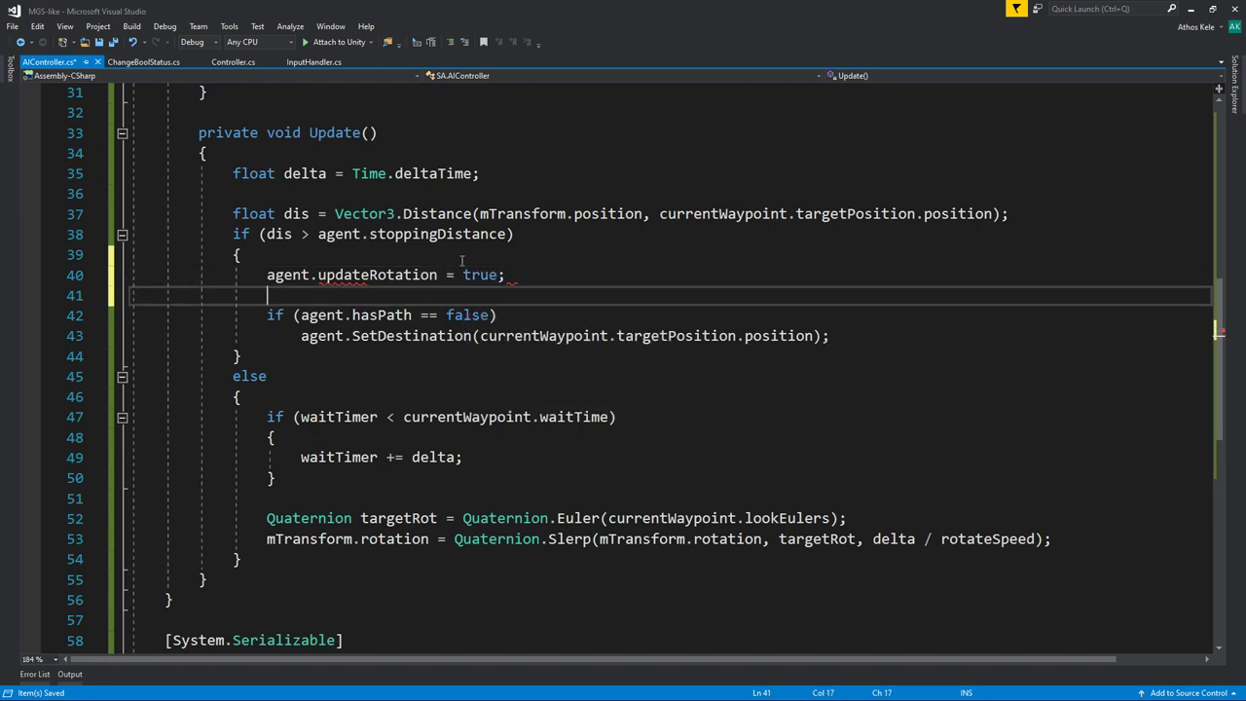
Set agent.updateRotation = false in the waiting branch.
key("Down")
key("Down")
key("Down")
key("Down")
key("Down")
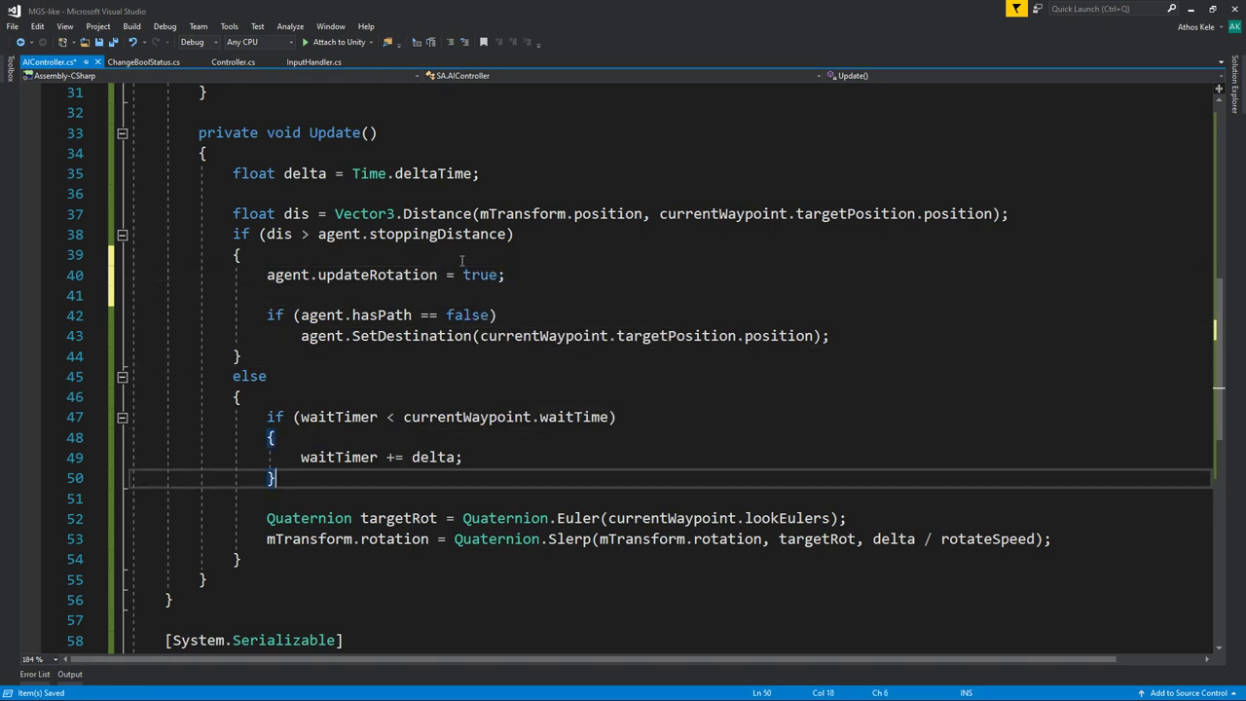
key("Up")
key("Up")
key("Up")
key("Up")
key("Return")
key("Return")
key("Up")
type("age")
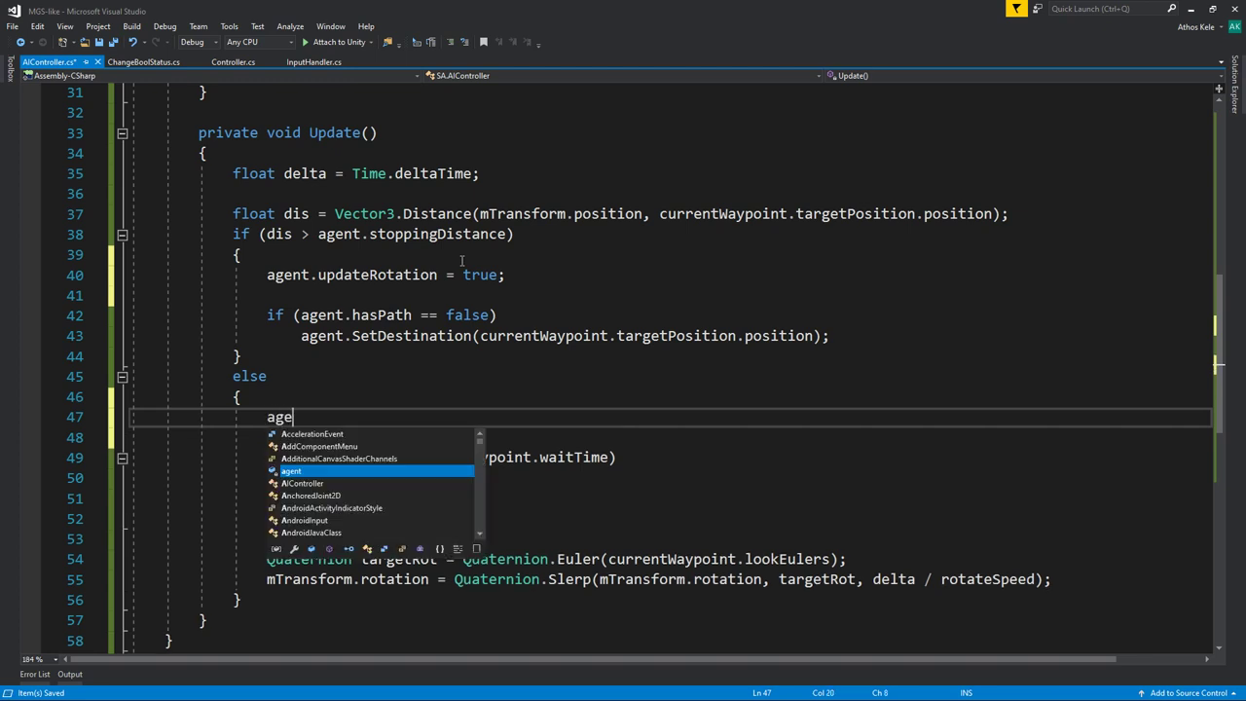
type("nt.updatePosition =")
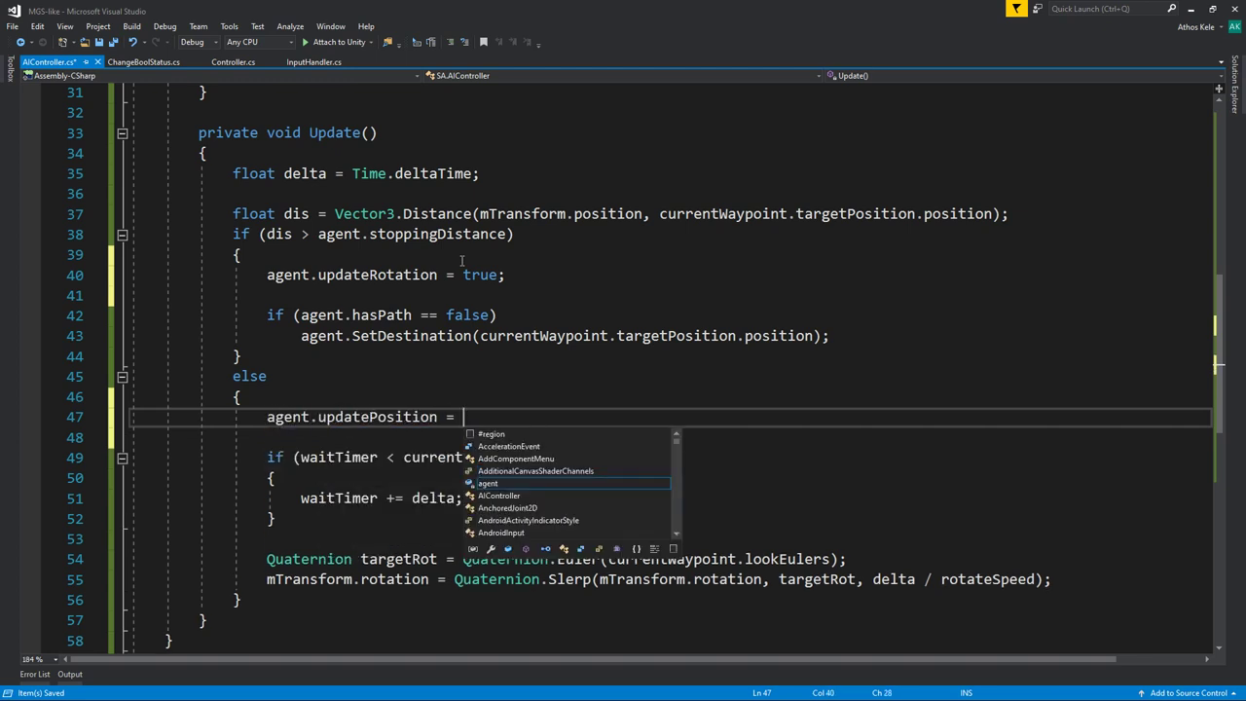
key("BackSpace")
key("BackSpace")
key("BackSpace")
key("BackSpace")
key("BackSpace")
key("BackSpace")
type("otat")
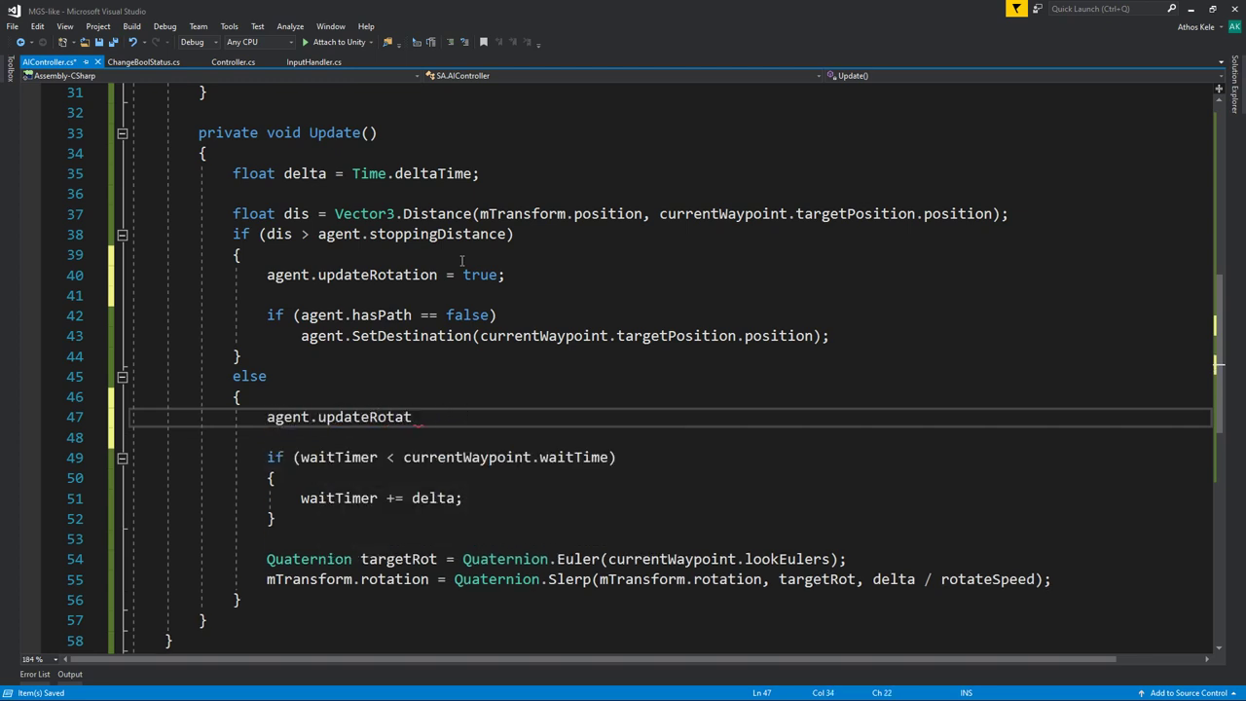
type("ion = false;")
key("Down")
key("Down")
scroll(470, 369, "down", 1)
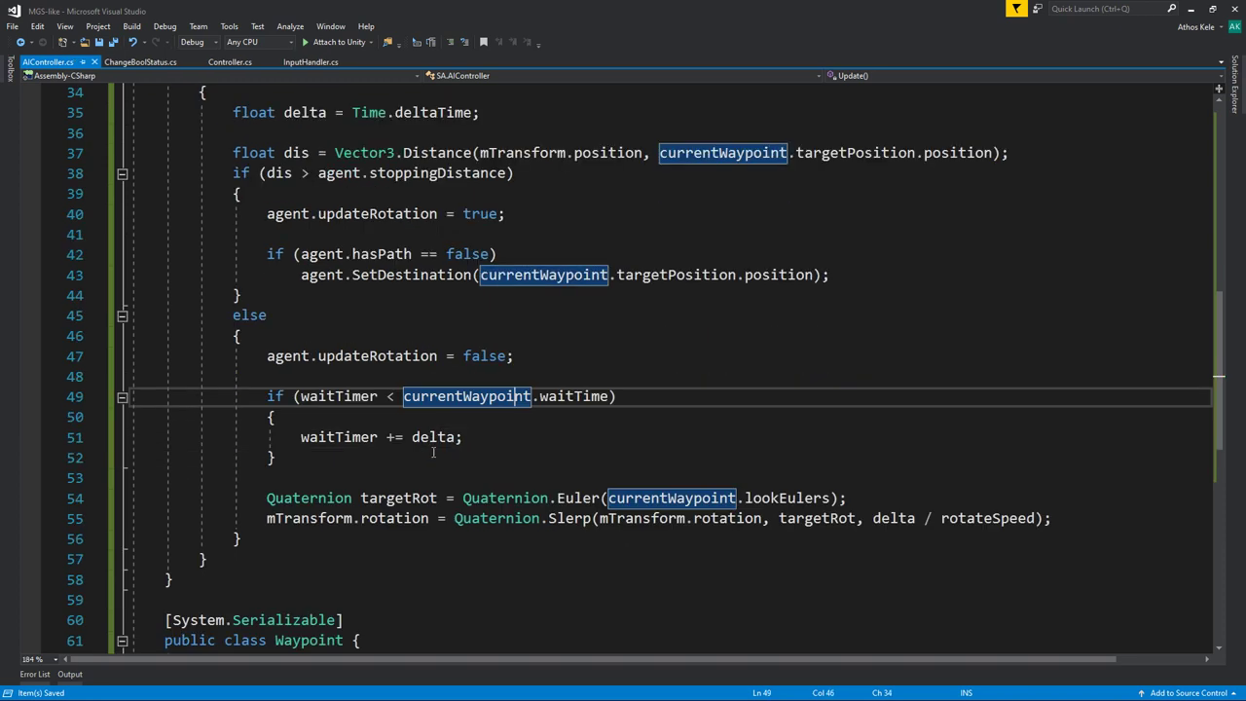
left_click(299, 482)
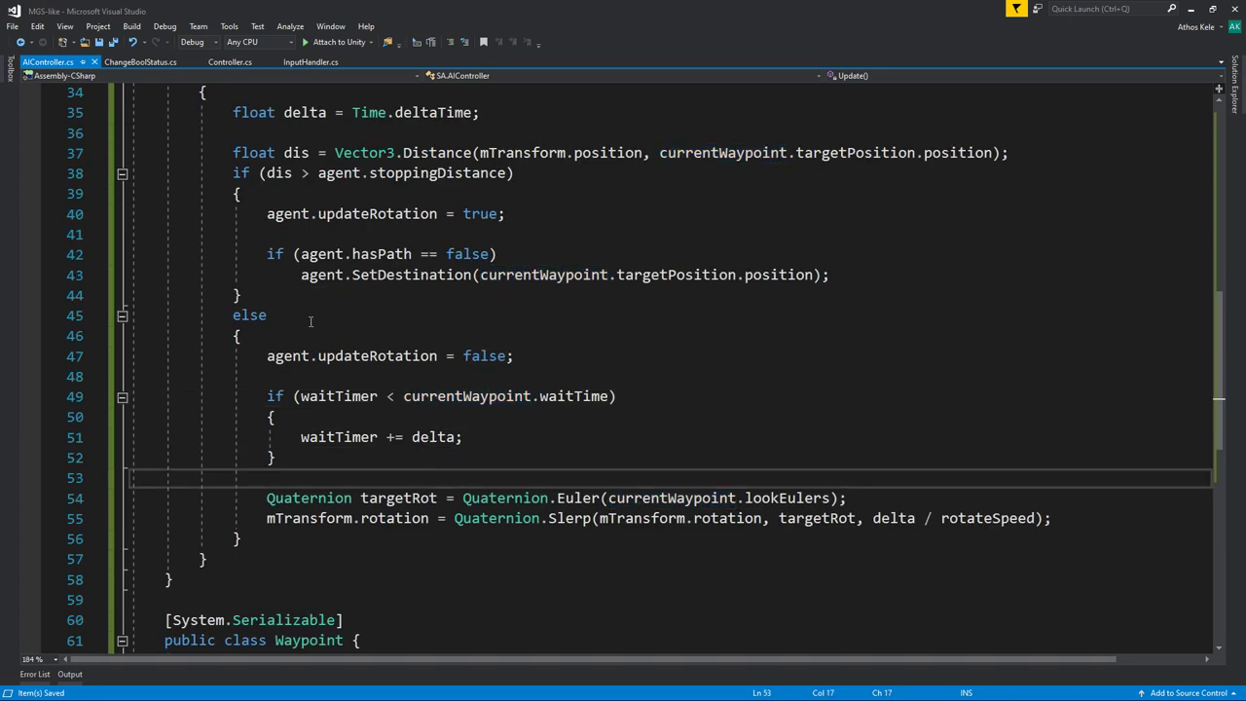
scroll(370, 419, "down", 1)
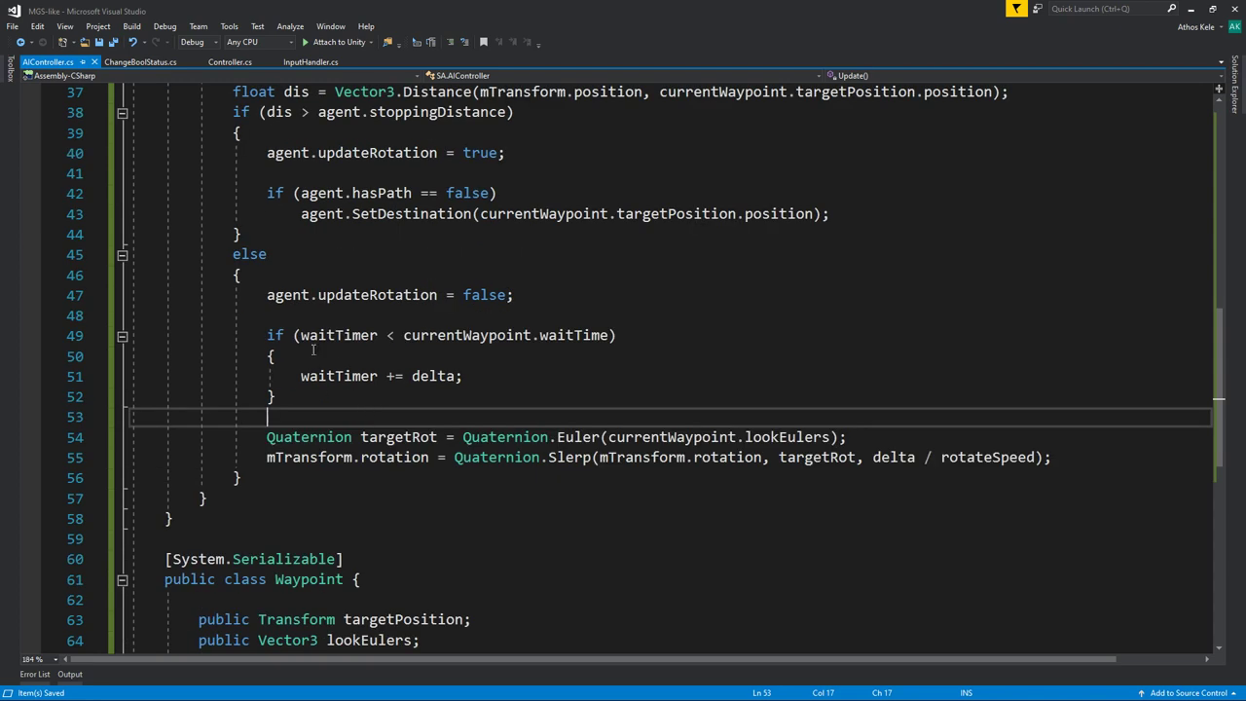
scroll(297, 343, "up", 2)
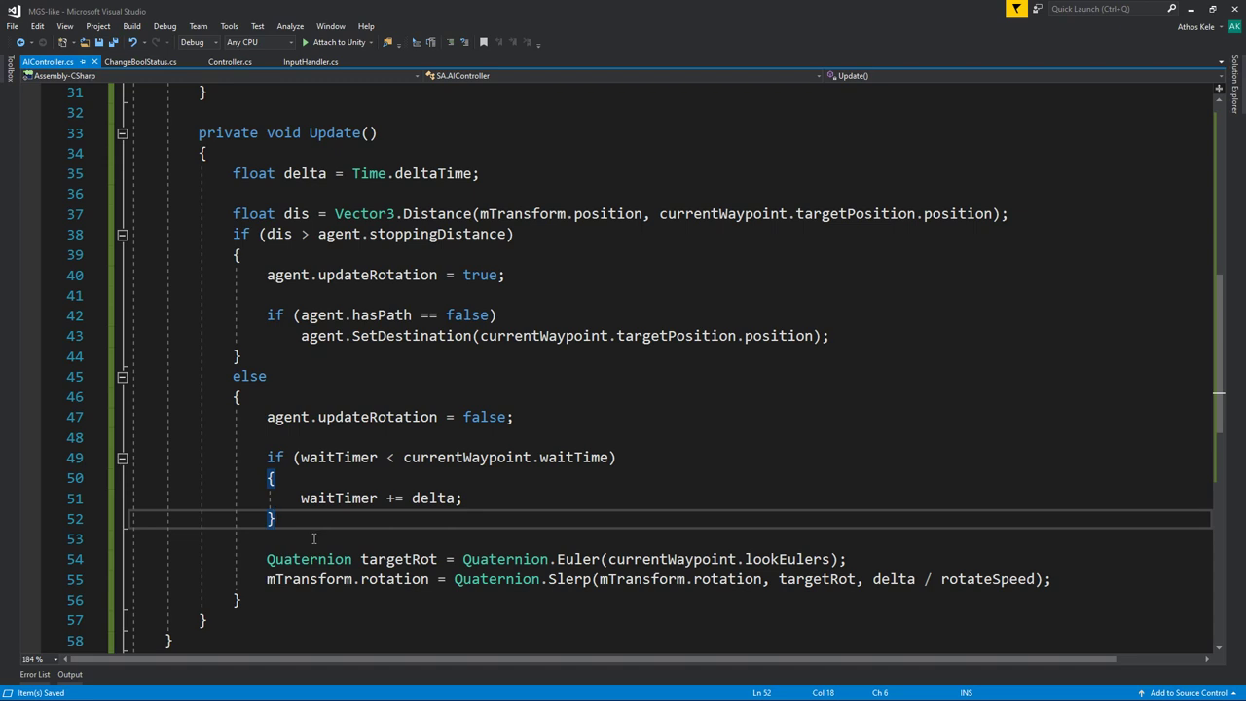
Add an empty else block after the waitTimer check.
key("Return")
type("else")
key("Return")
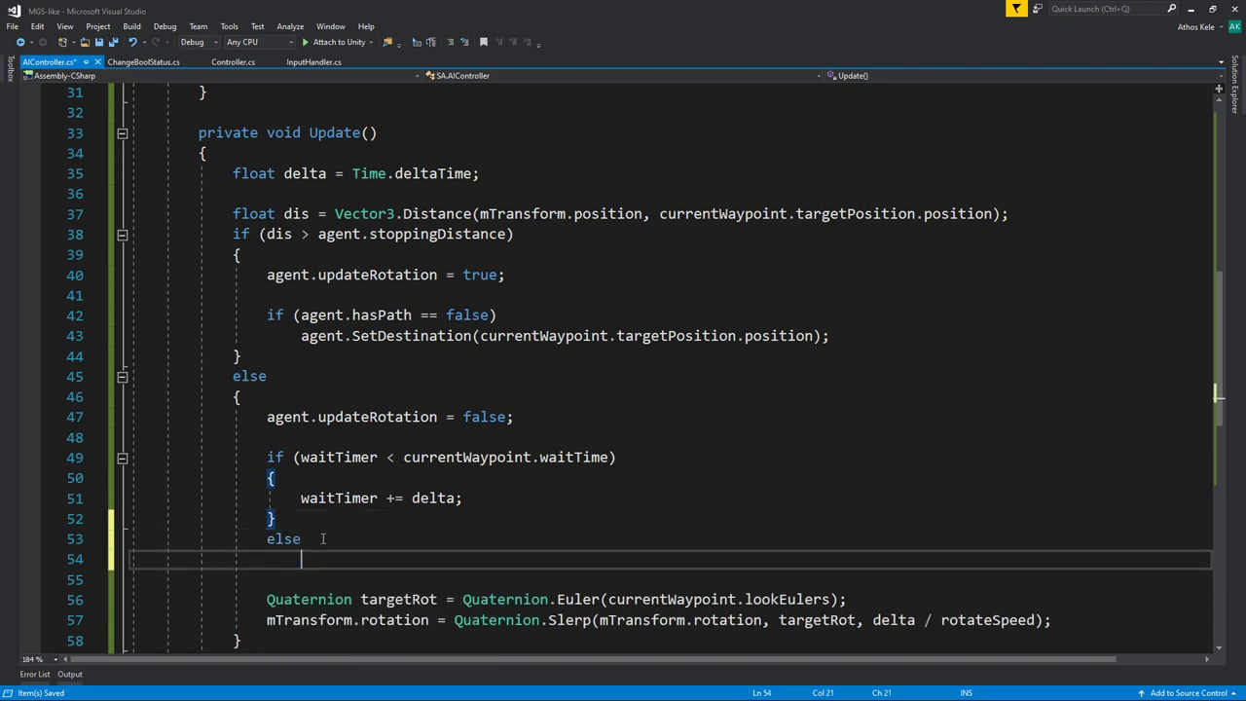
type("{")
key("Return")
key("Return")
scroll(322, 539, "down", 2)
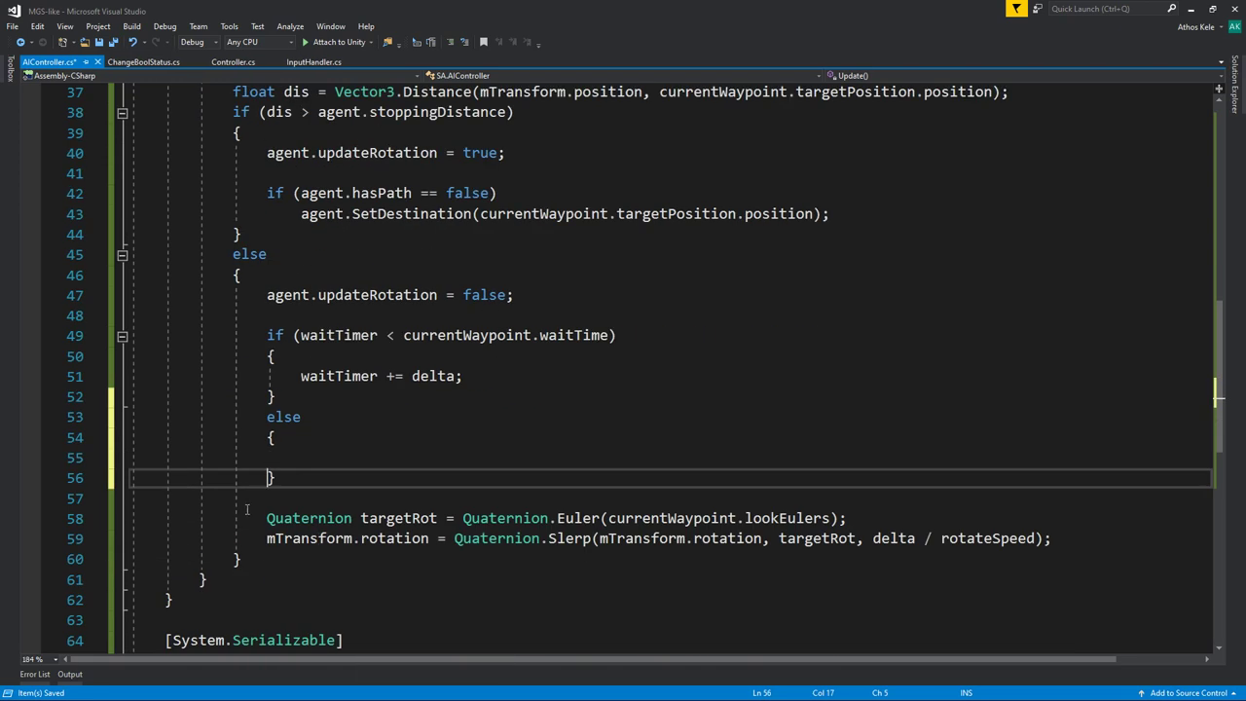
key("Down")
key("Down")
key("Down")
Move the two Quaternion rotation lines to just below updateRotation = false.
key("shift+Down")
key("shift+End")
key("ctrl+x")
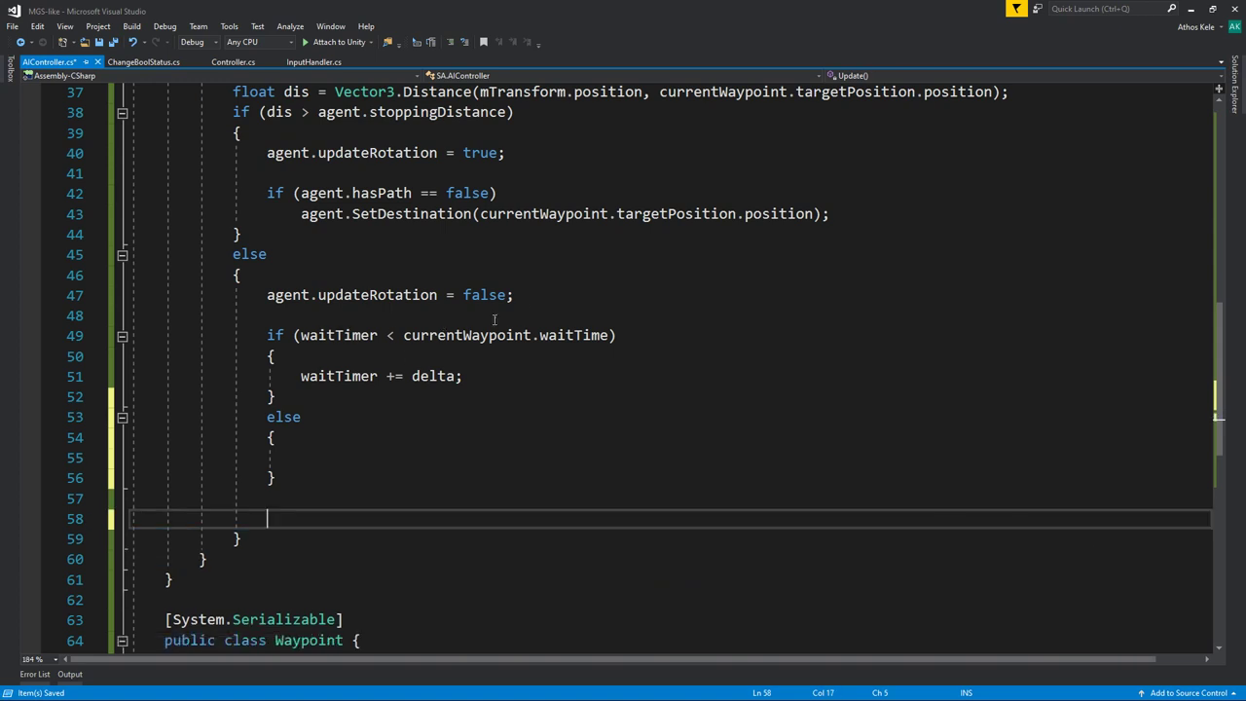
left_click(527, 315)
key("Return")
key("Return")
key("Up")
key("ctrl+v")
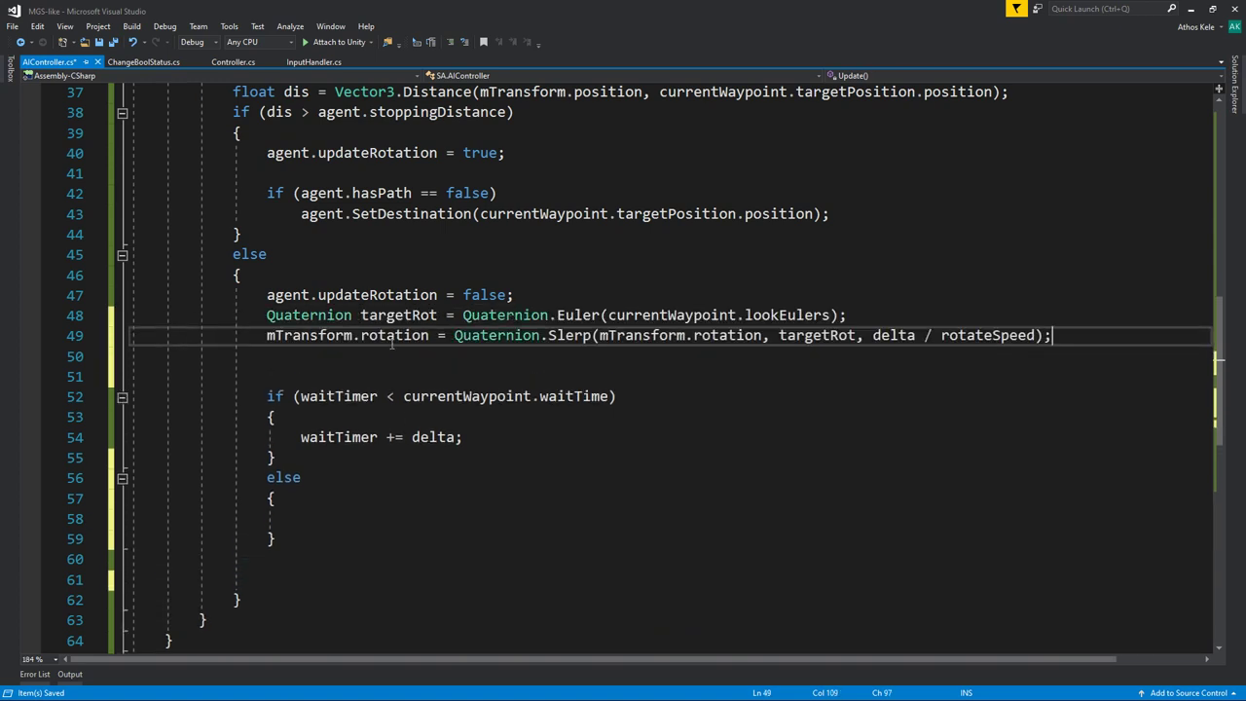
key("Delete")
left_click(317, 519)
key("Down")
key("Down")
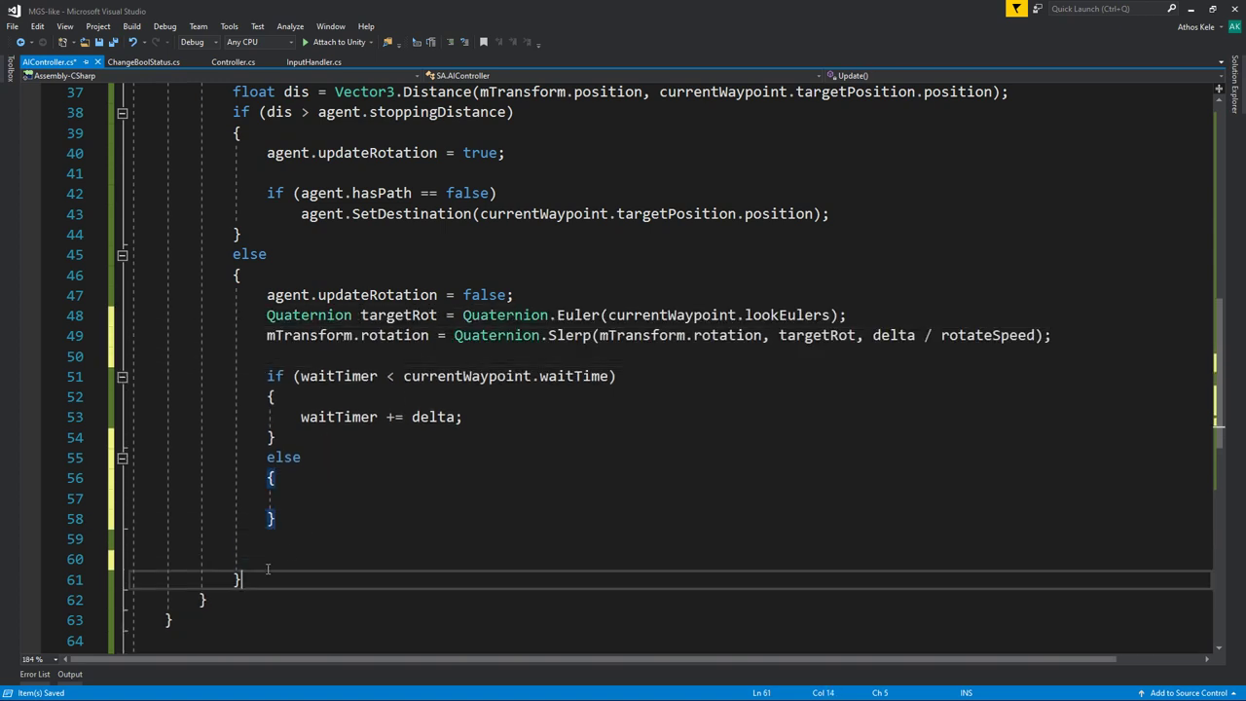
key("BackSpace")
key("BackSpace")
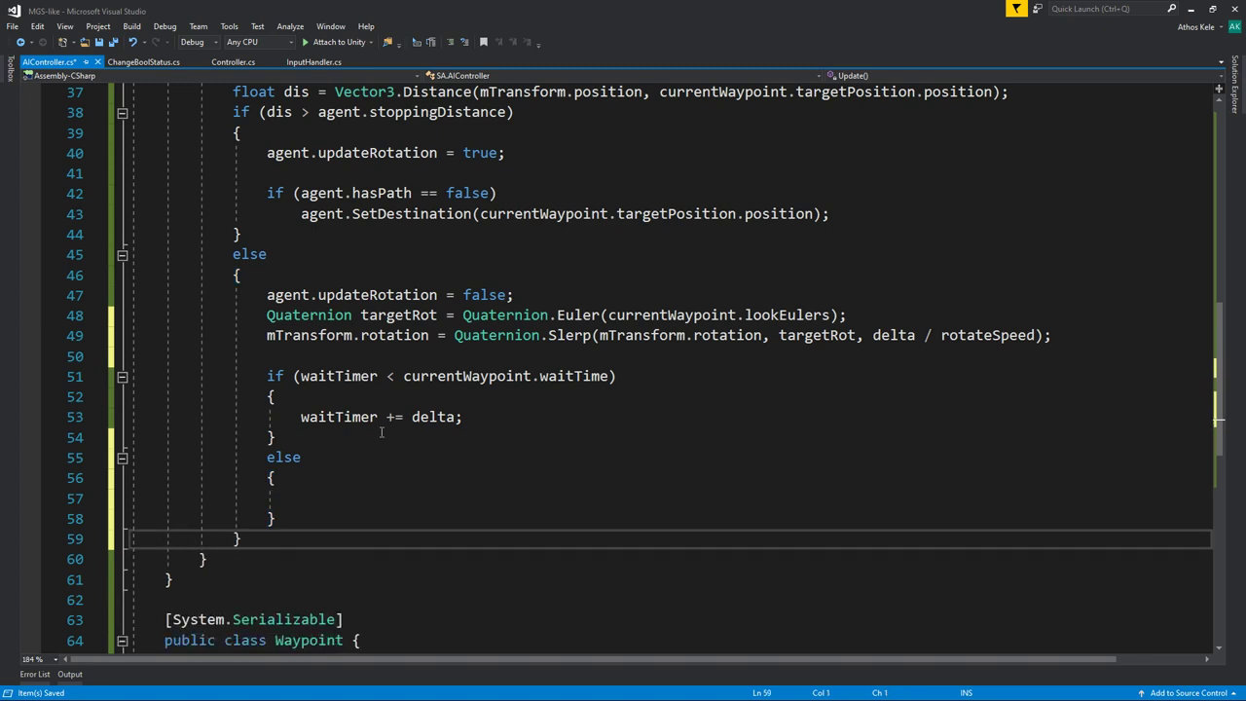
key("Up")
key("Up")
key("Up")
left_click(529, 376)
key("Down")
In the else block, reset waitTimer to 0 and increment index.
left_click(365, 500)
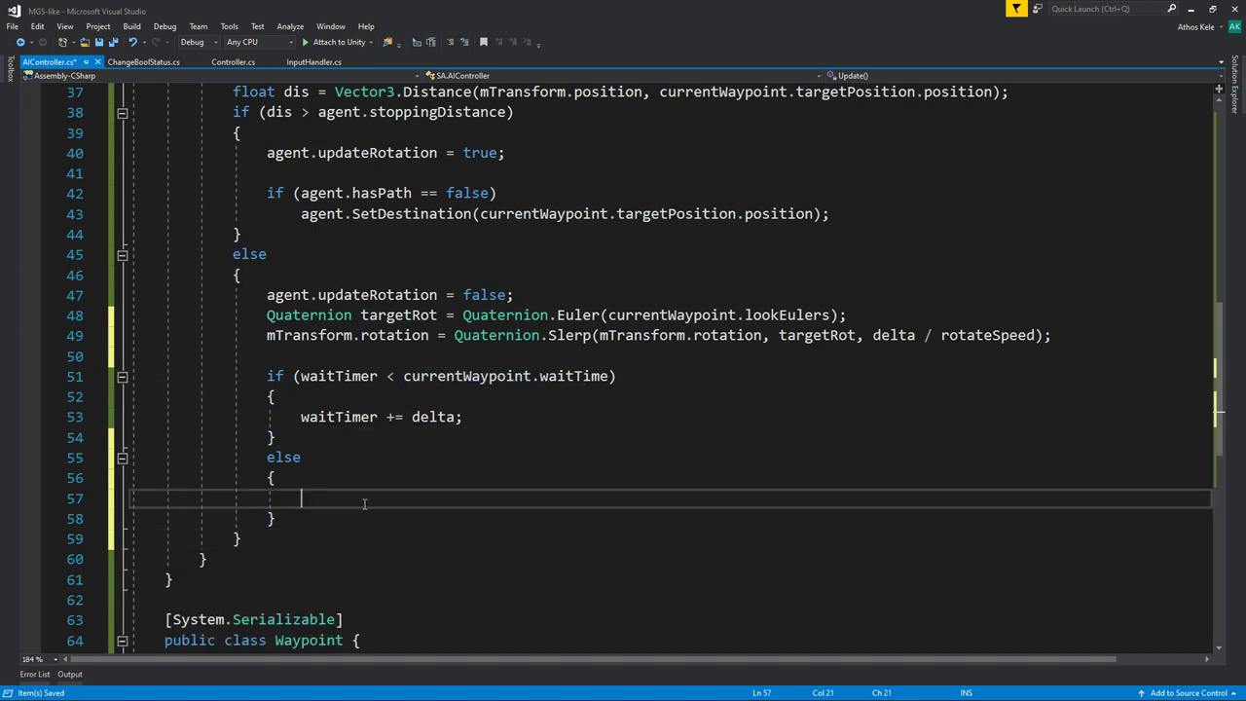
type("wait")
key("Tab")
type("=-")
key("BackSpace")
key("BackSpace")
type("0;")
key("Return")
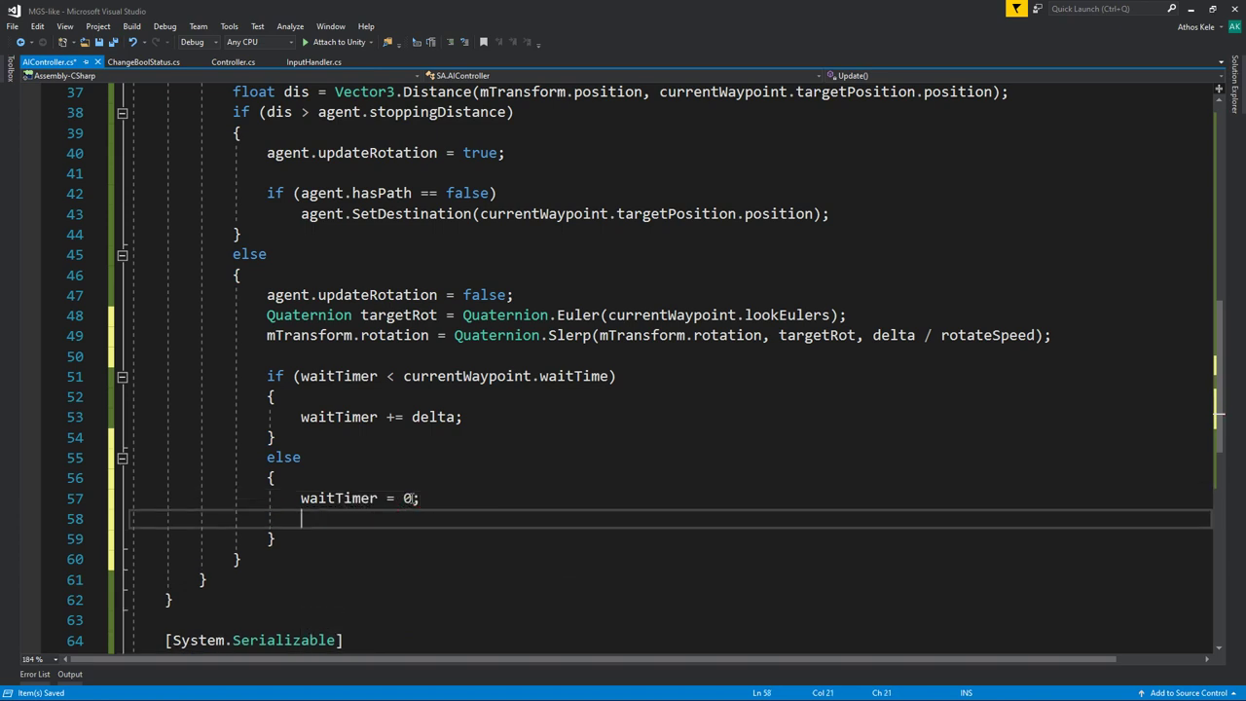
type("index++;")
key("Return")
Wrap index back to 0 once it passes waypoints.Length - 1, and save.
type("if(index > ")
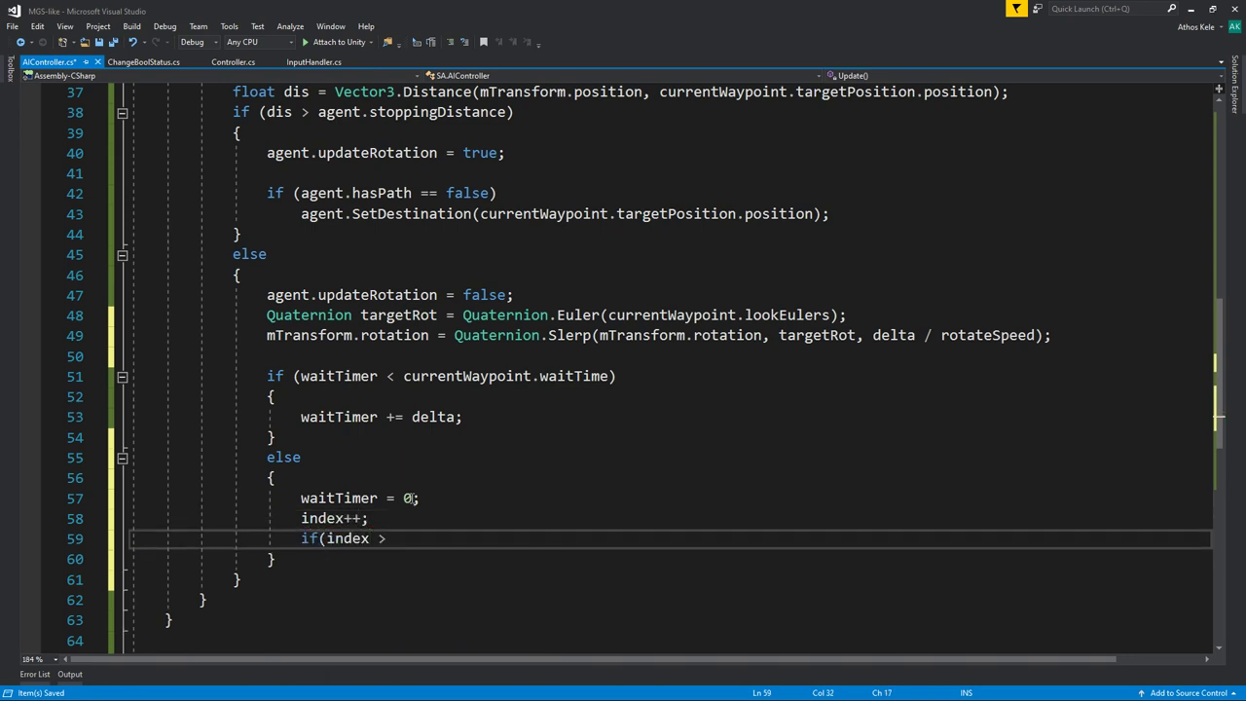
type("way")
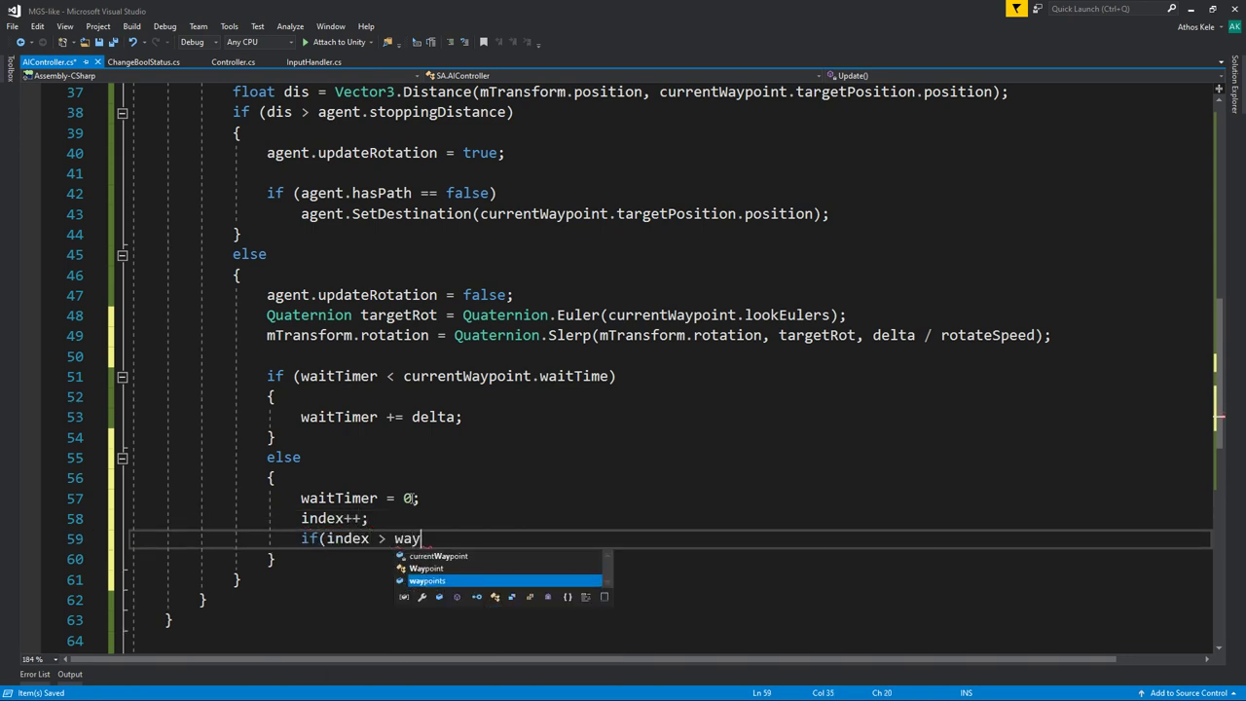
type("points.Length-1")
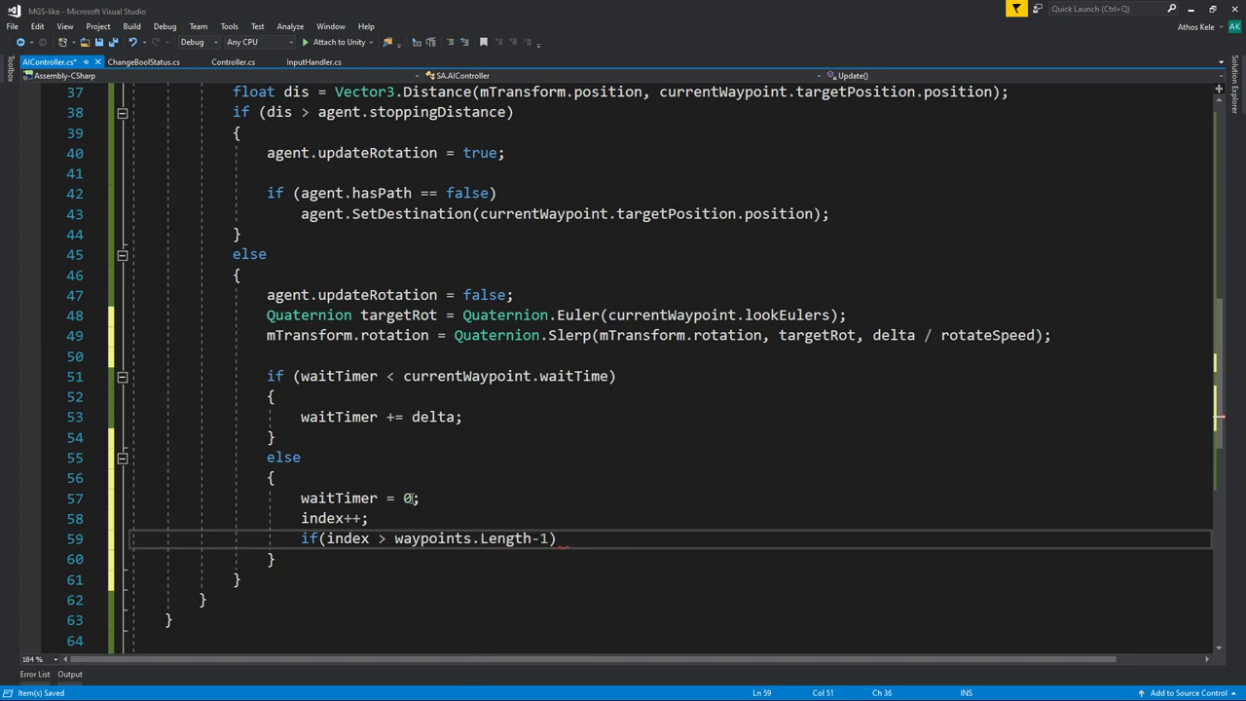
key("Return")
type("{")
key("Return")
type("index")
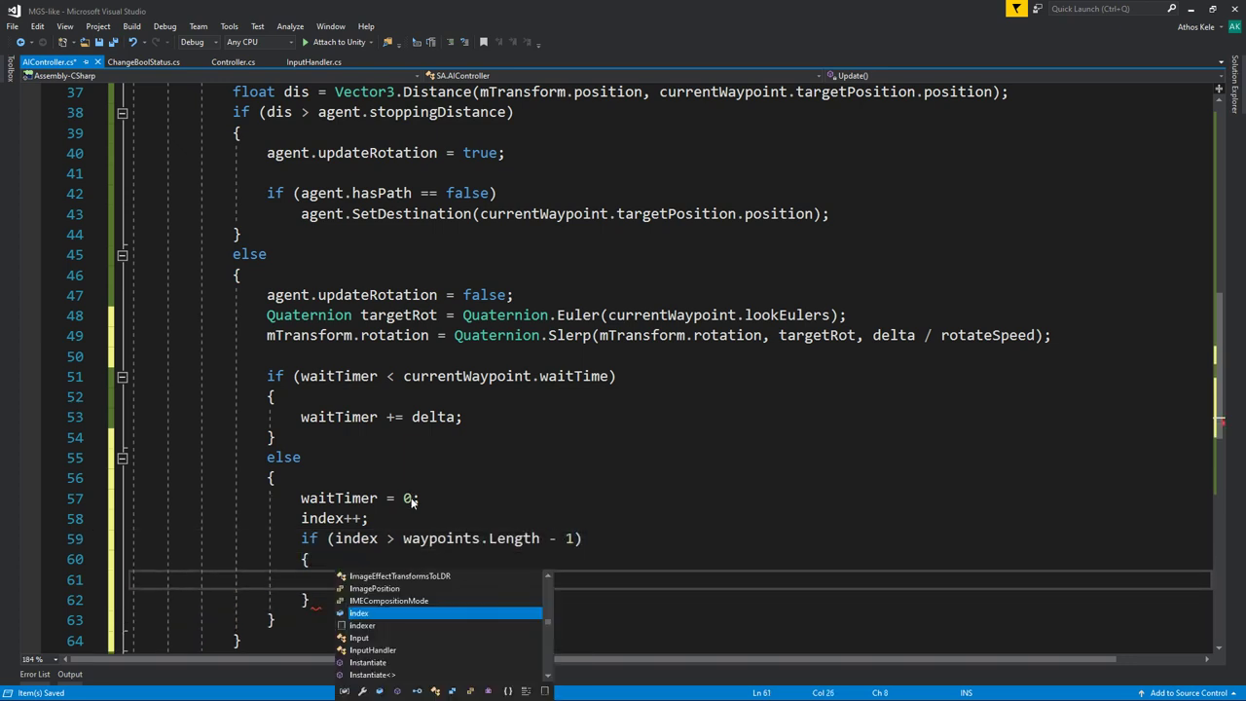
type(" = 0;")
key("ctrl+s")
scroll(373, 356, "up", 1)
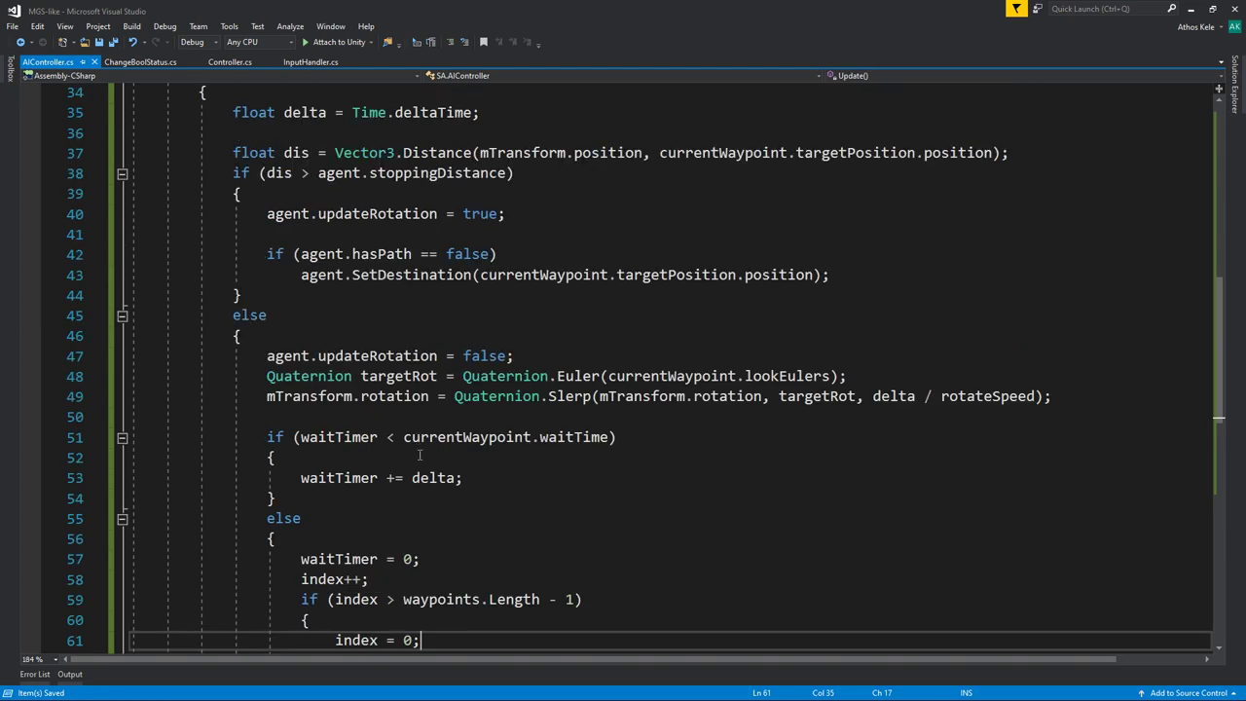
scroll(373, 356, "up", 5)
left_click(493, 378)
Add a public bool isAgressive field above waitTimer.
scroll(393, 366, "down", 7)
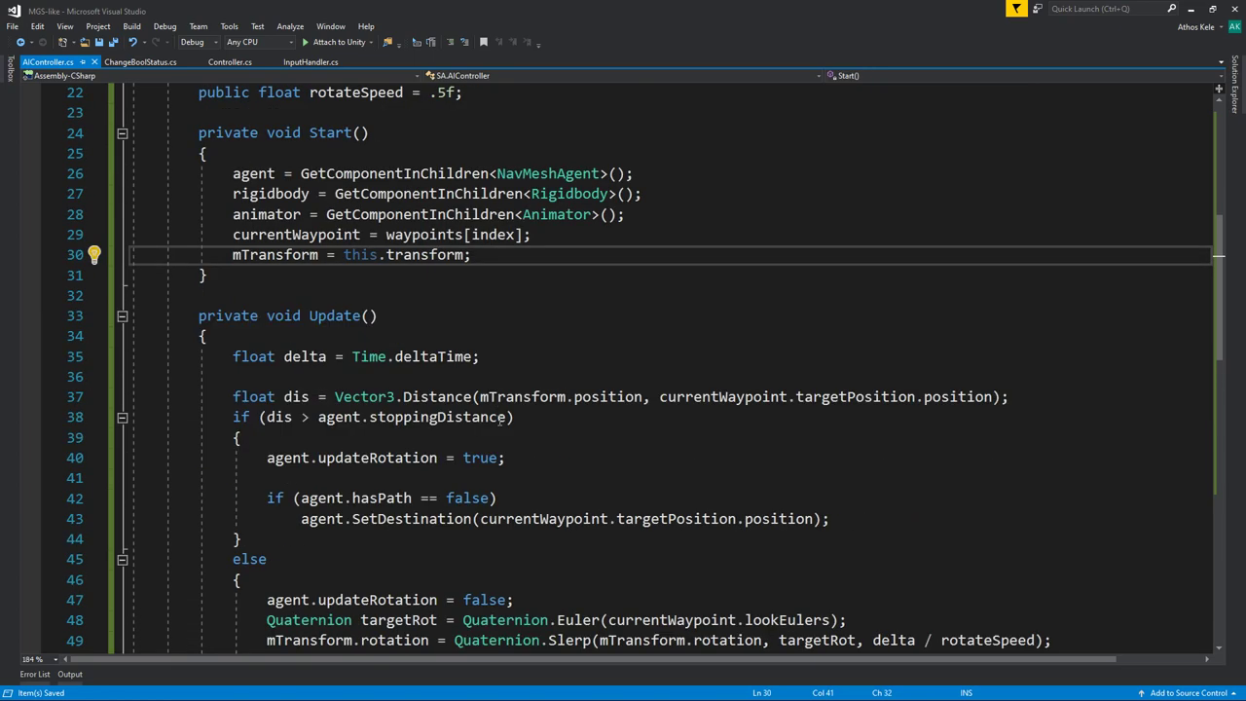
left_click(492, 475)
scroll(491, 477, "up", 1)
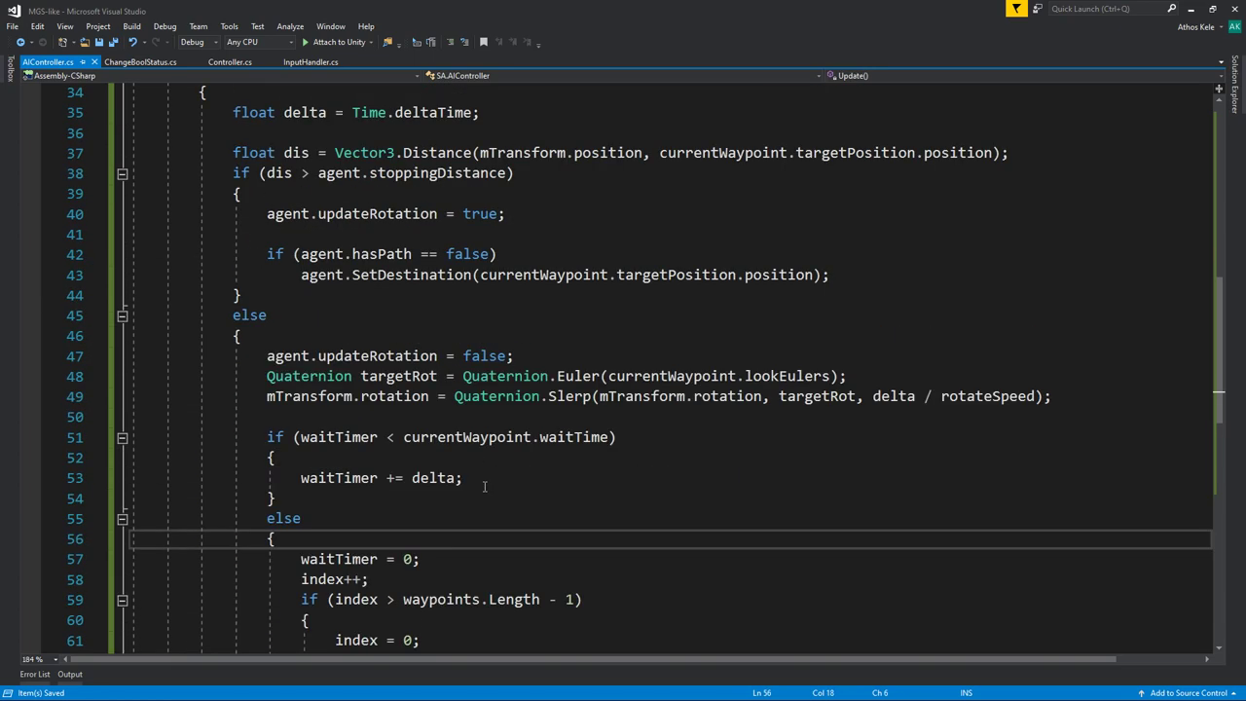
scroll(482, 487, "up", 2)
scroll(438, 458, "up", 2)
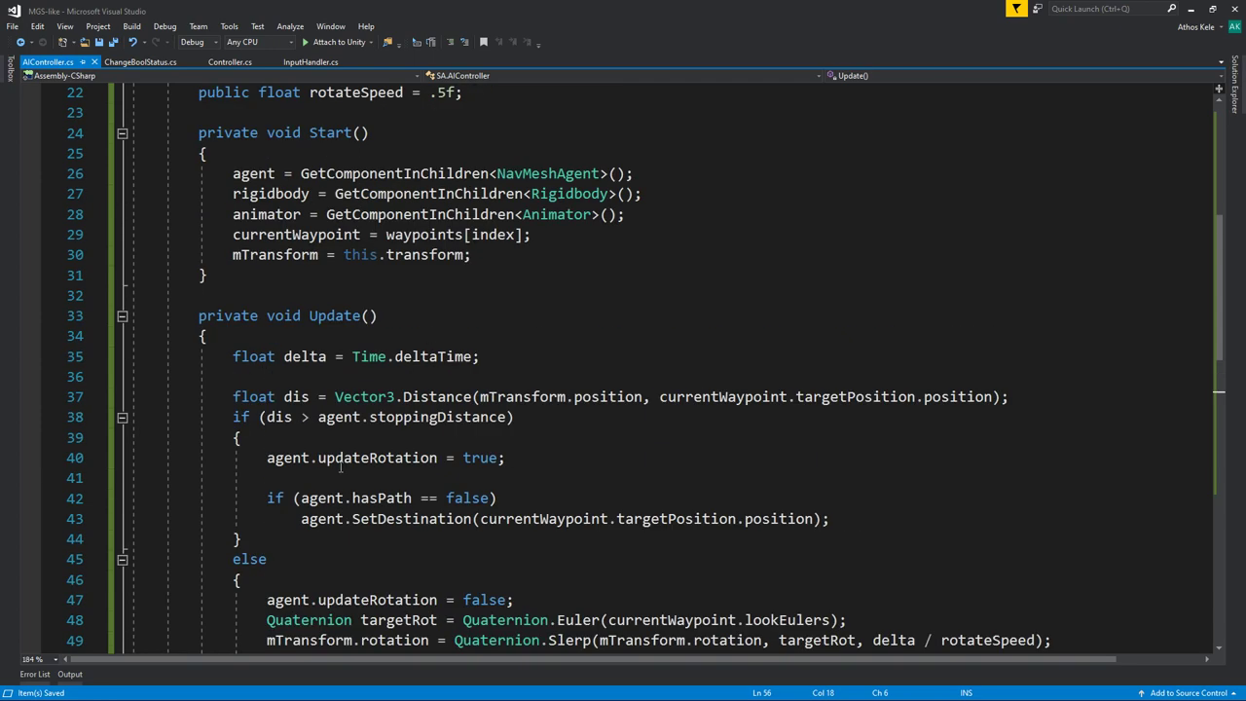
scroll(403, 423, "up", 2)
scroll(273, 246, "up", 1)
scroll(501, 243, "up", 3)
scroll(459, 394, "up", 1)
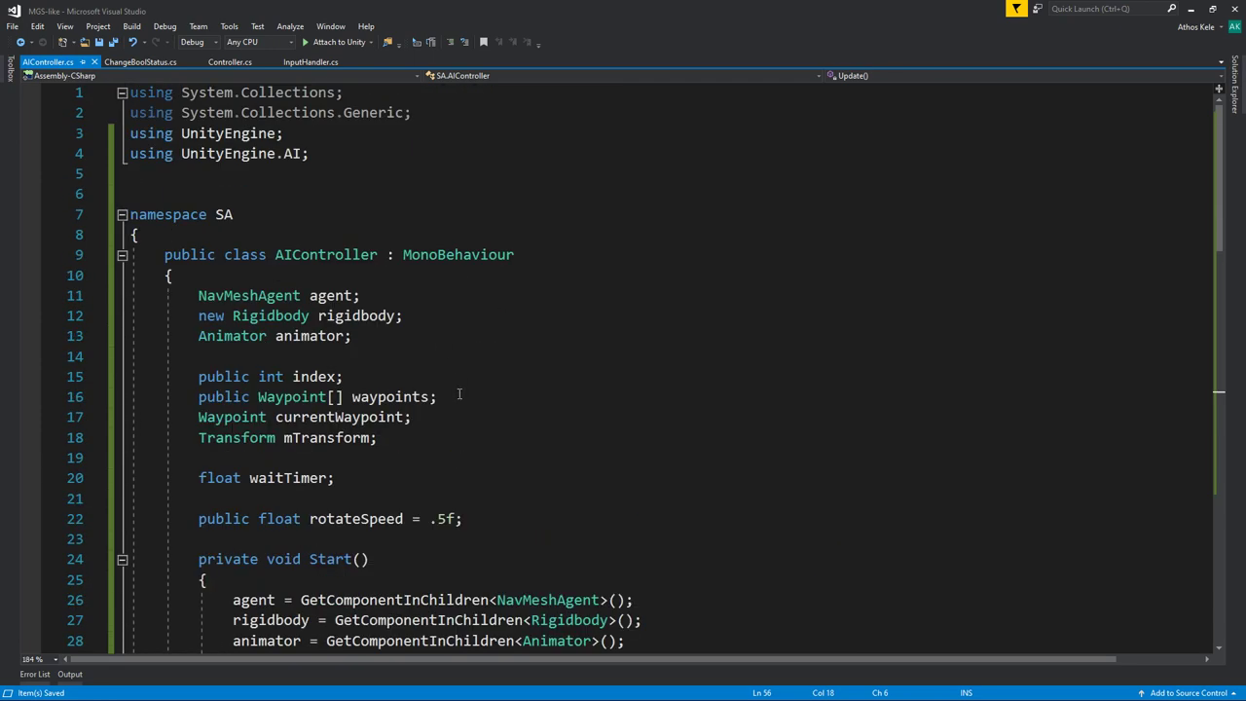
left_click(455, 448)
key("Return")
key("Return")
key("Up")
type("pu")
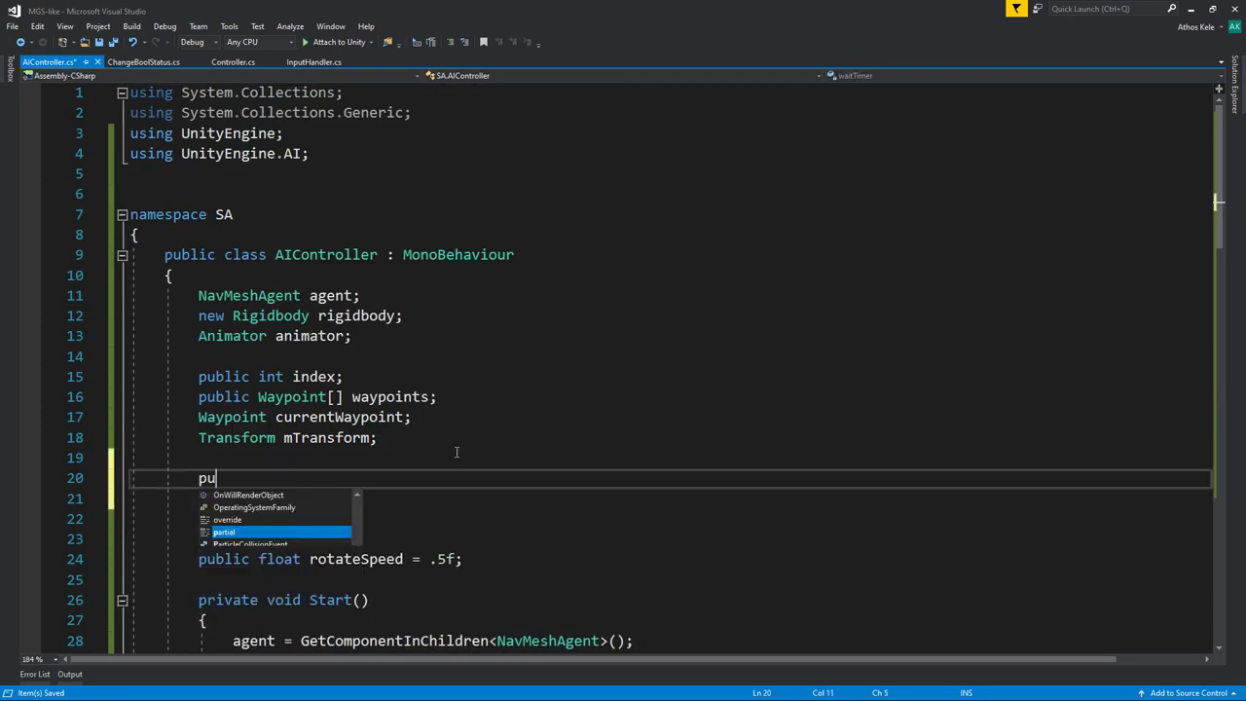
type("blic bo")
key("Tab")
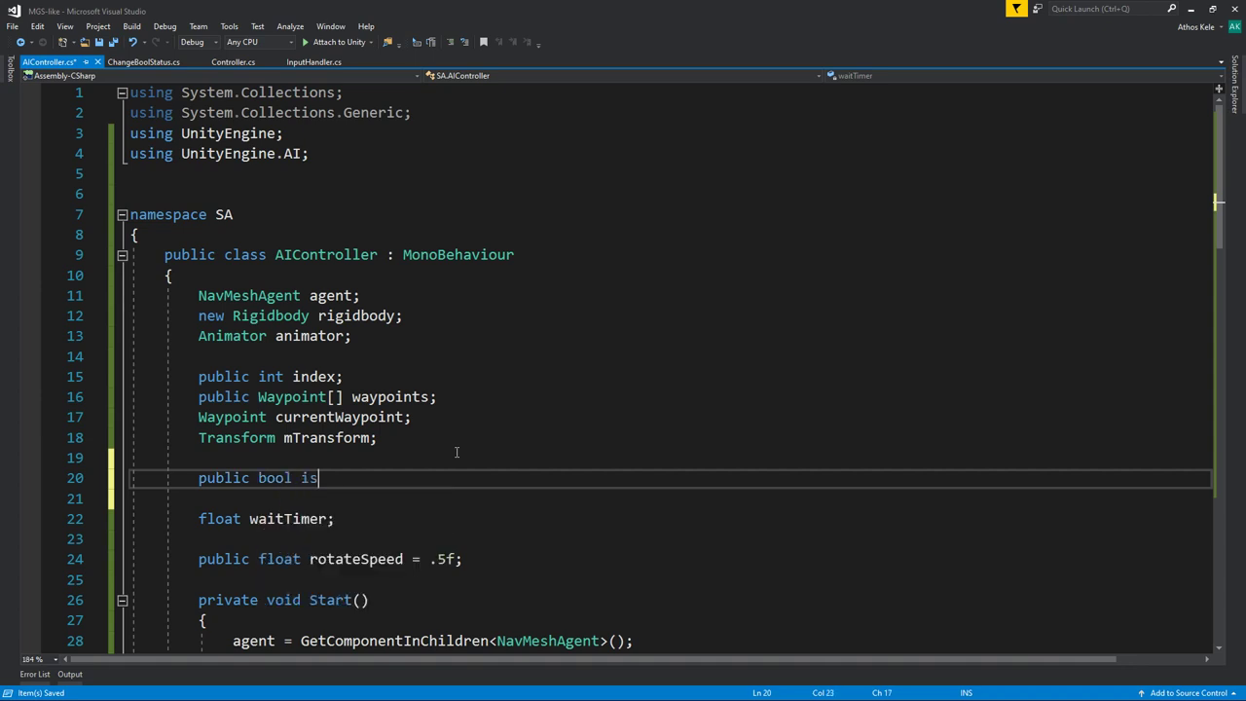
type("AG")
key("BackSpace")
type("essive;")
Collapse the Update method body in the editor.
scroll(146, 323, "down", 5)
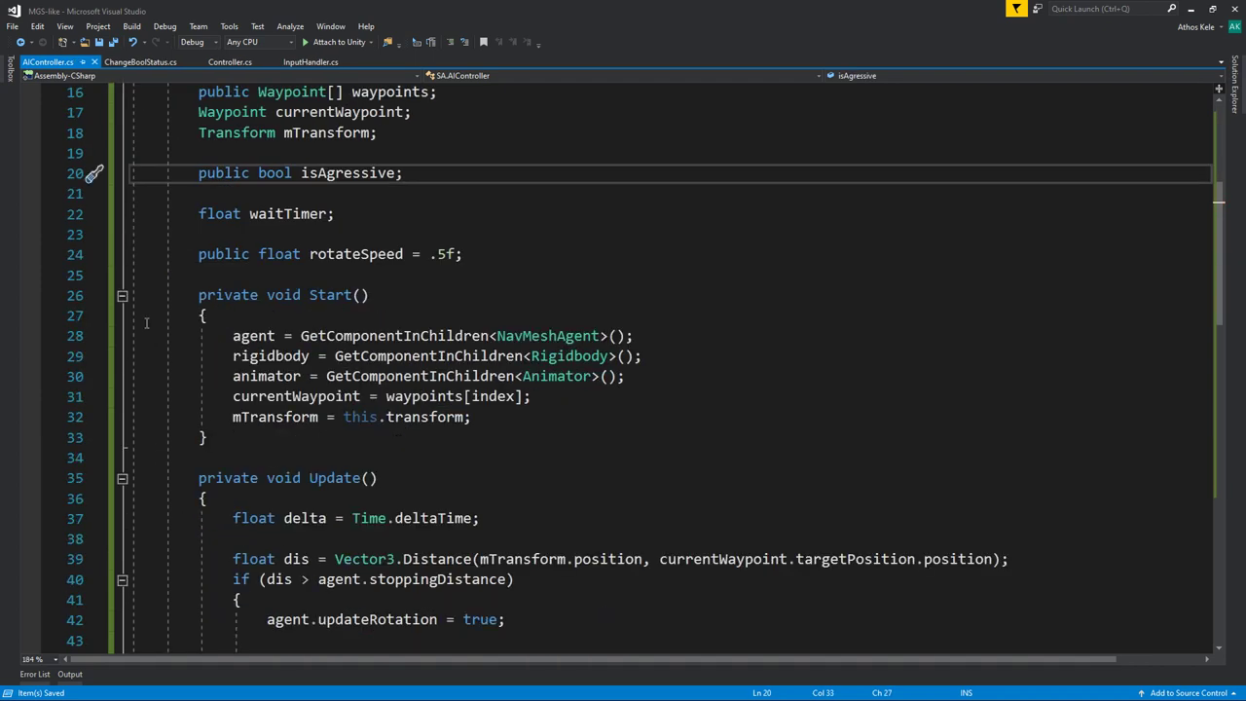
left_click(121, 478)
scroll(243, 458, "down", 2)
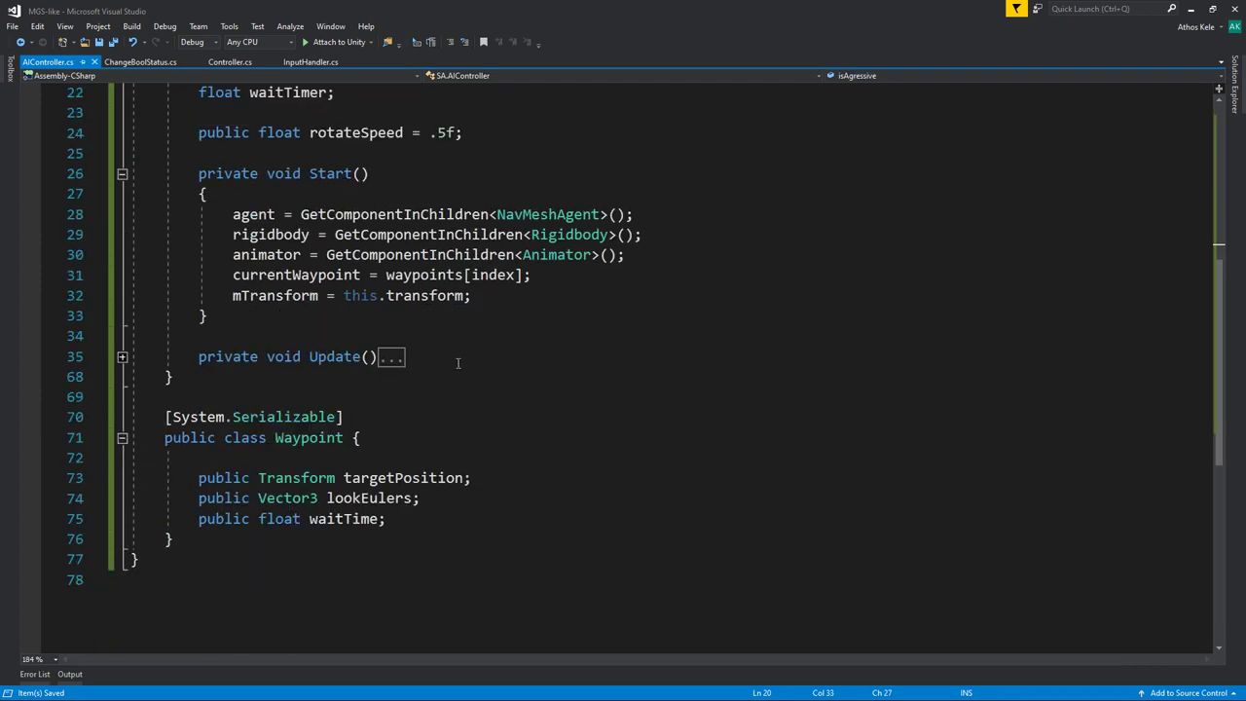
Add an empty void HandleNormalLogic() method below the Update method.
left_click(462, 363)
key("Return")
key("Return")
type("void H")
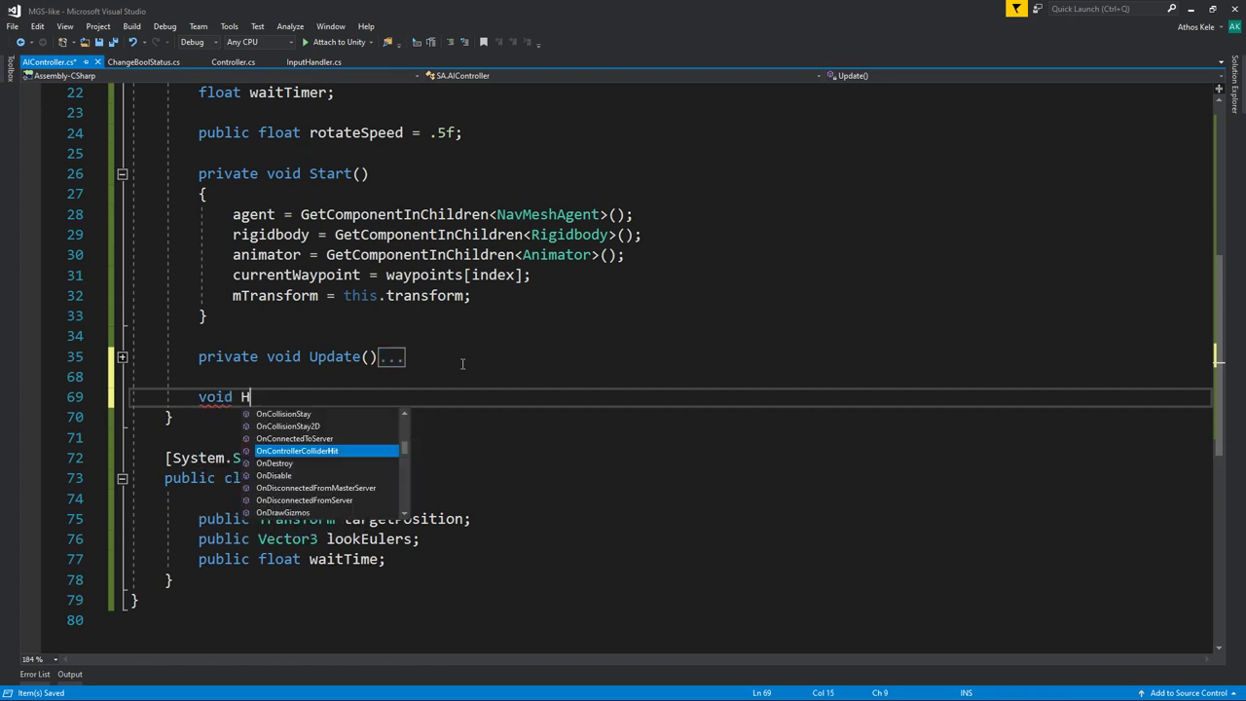
type("andleNormal()")
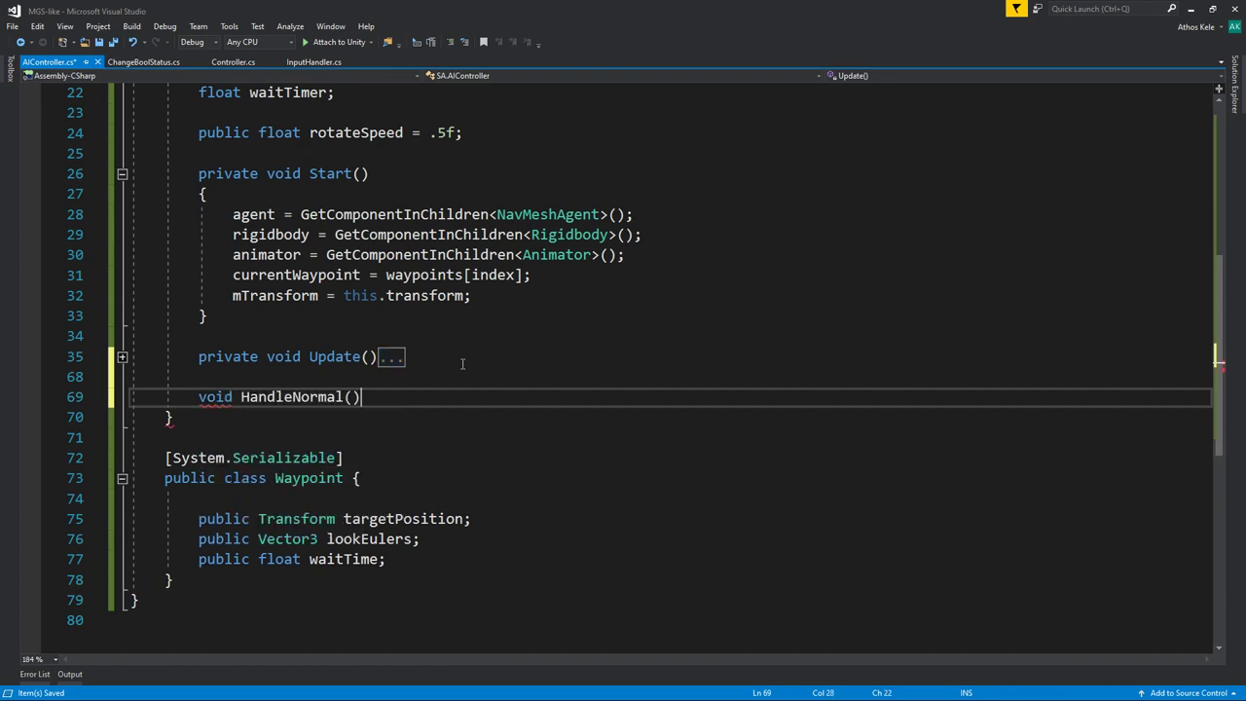
key("Return")
type("{")
key("Return")
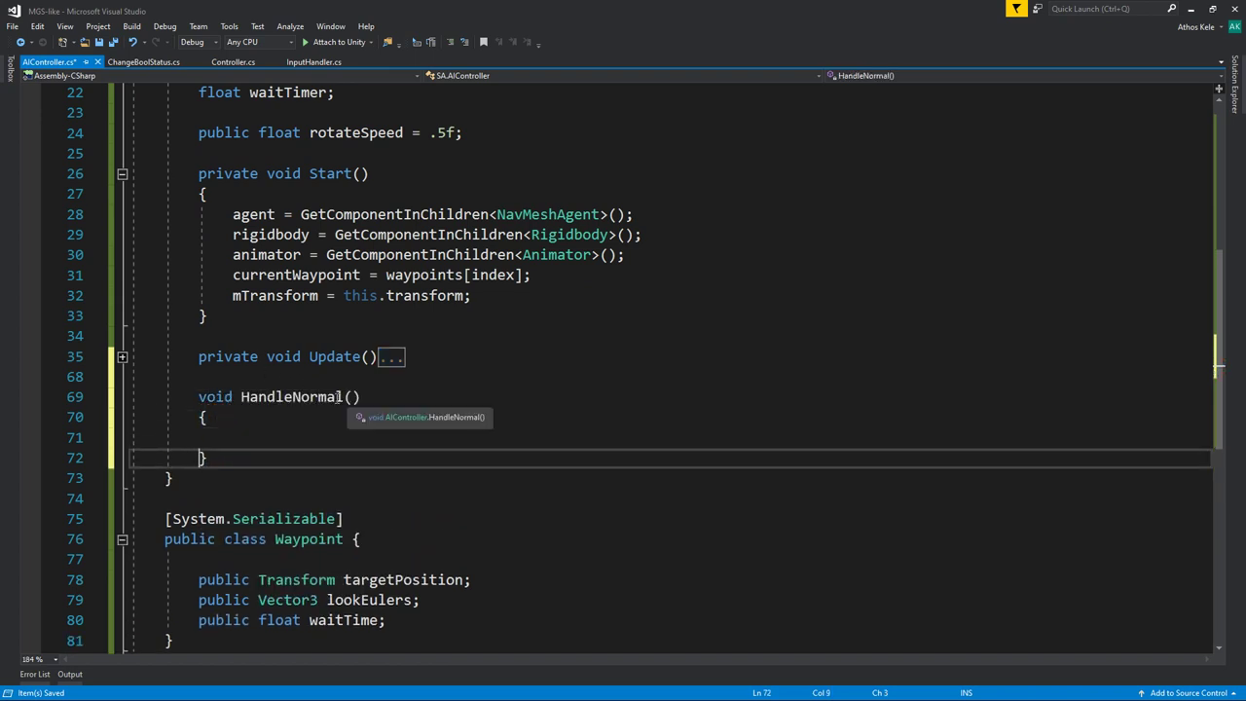
left_click(346, 397)
type("Logic")
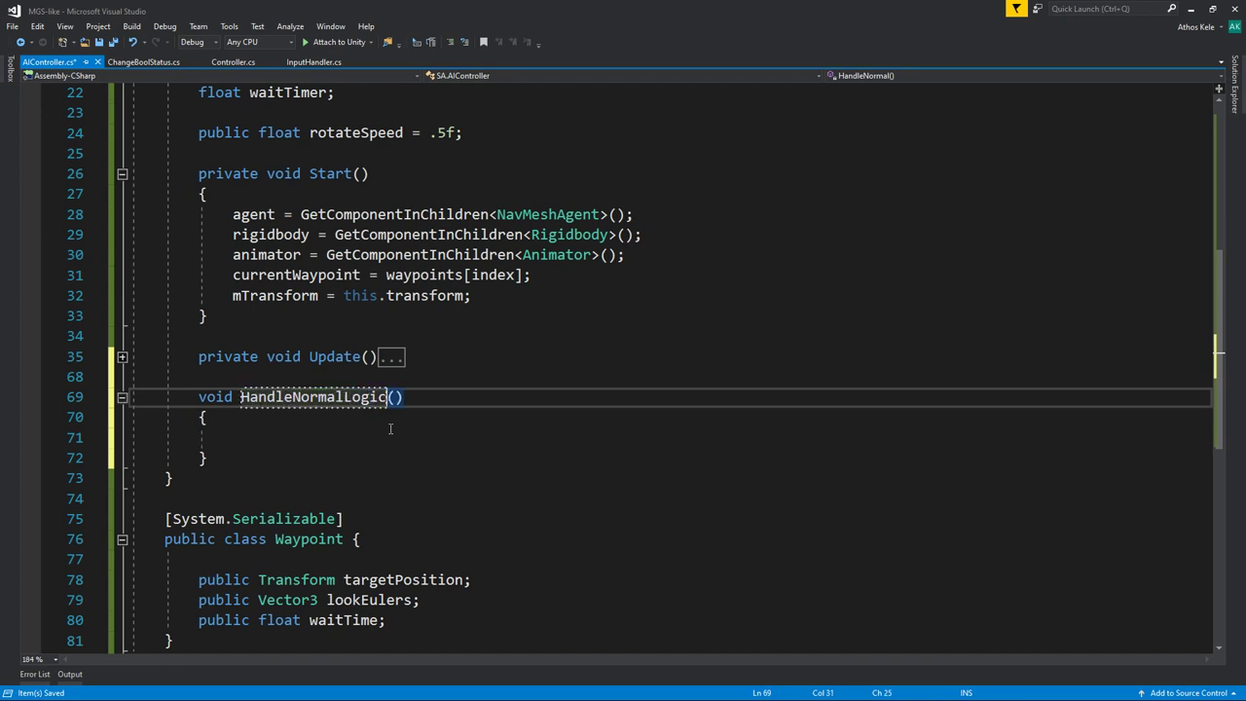
Move the waypoint patrol logic from Update into HandleNormalLogic and give it a float delta parameter.
left_click(122, 357)
left_click(219, 399)
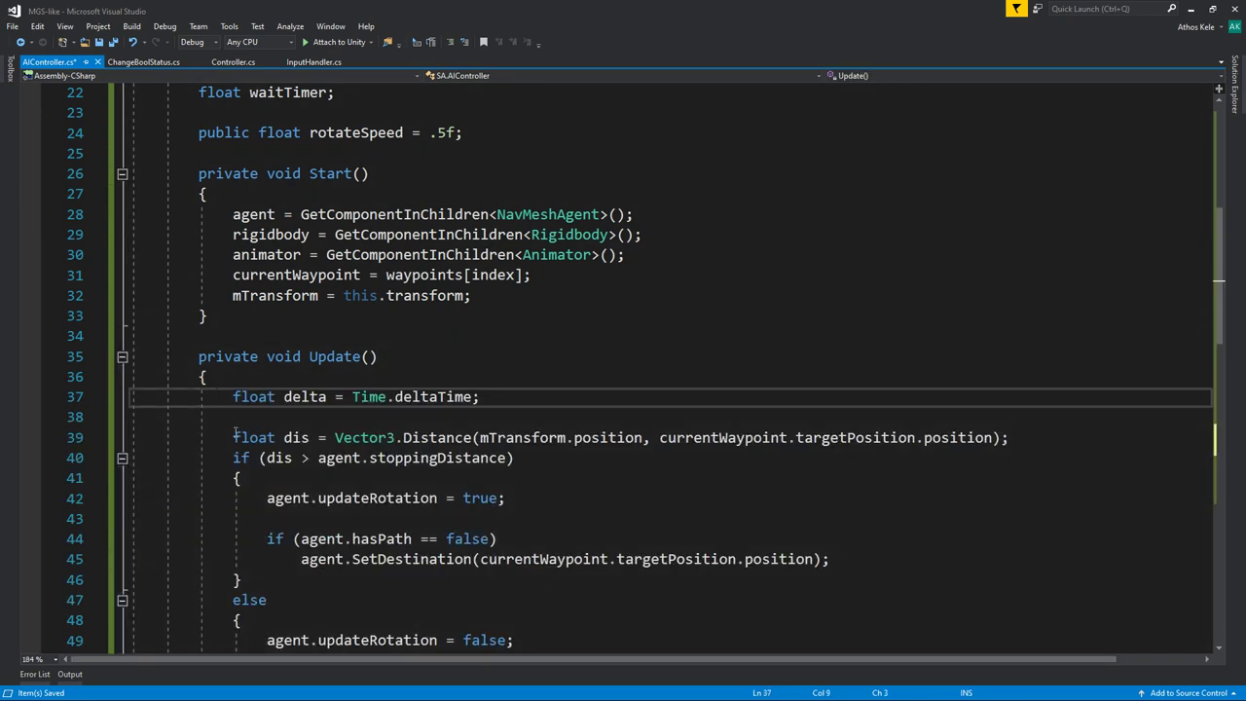
left_click(234, 438)
scroll(292, 448, "down", 5)
scroll(352, 459, "down", 5)
left_click(316, 373, "shift")
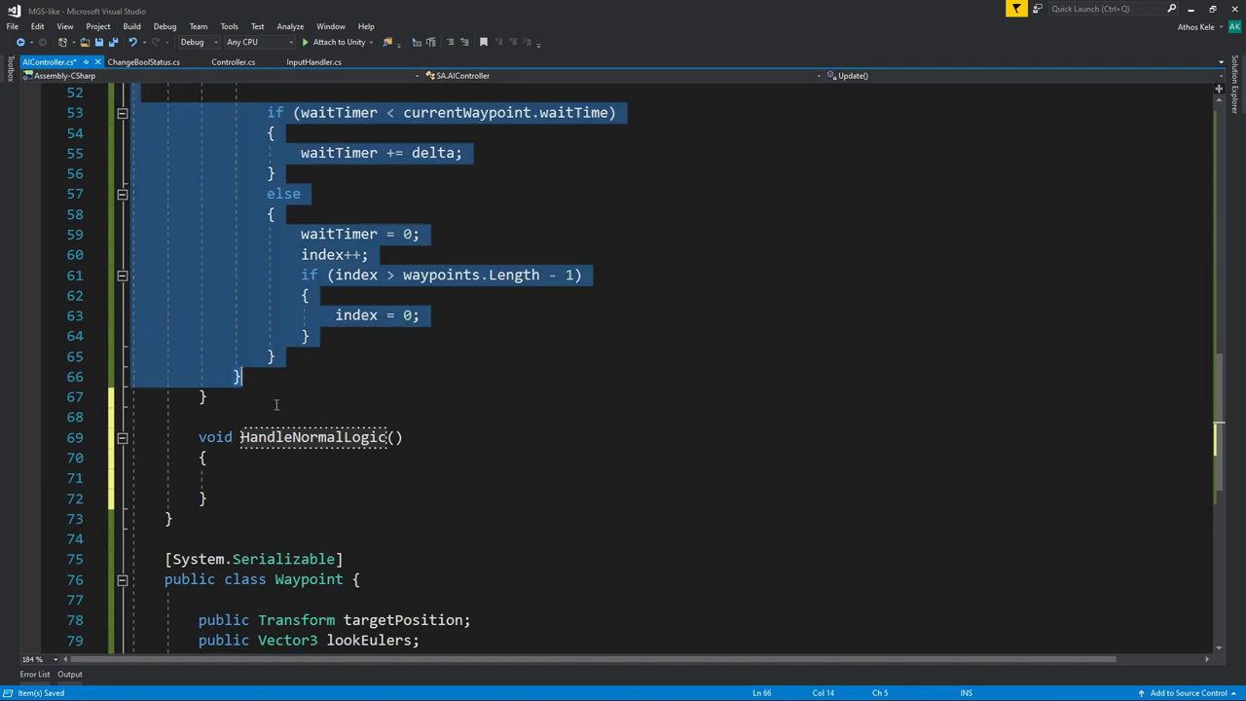
key("ctrl+x")
left_click(384, 192)
key("ctrl+v")
scroll(385, 181, "up", 5)
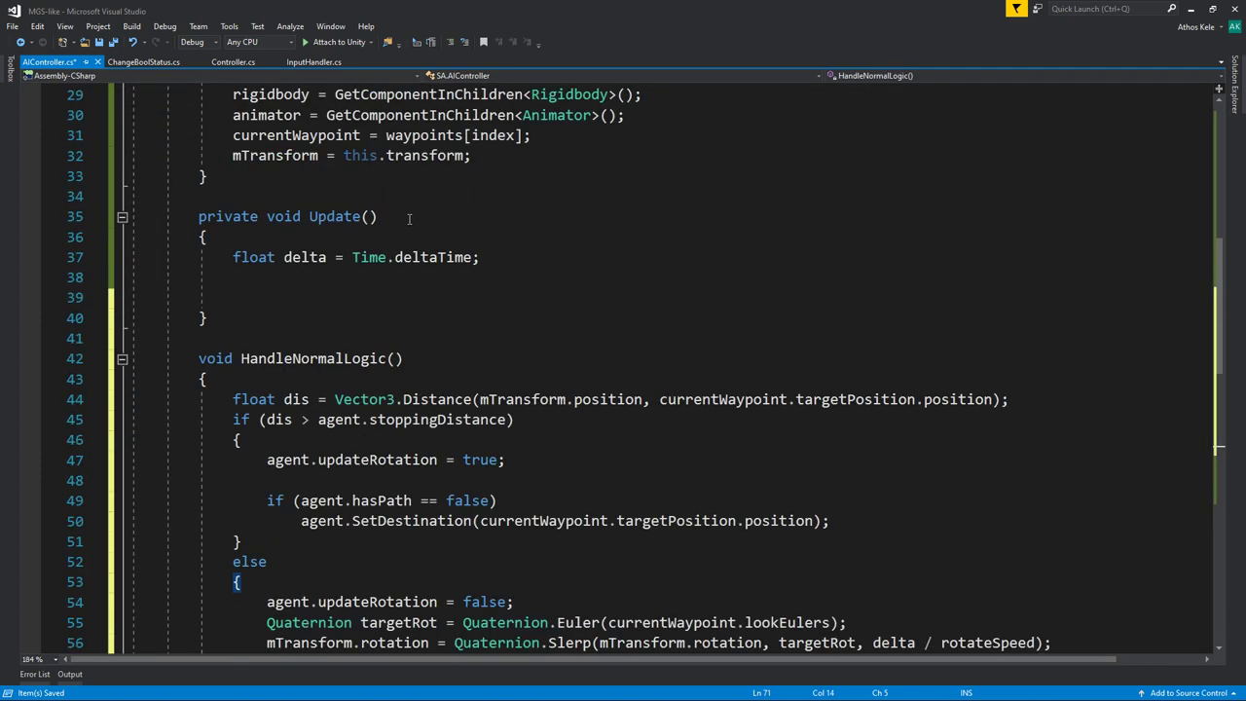
scroll(384, 181, "up", 2)
left_click(395, 480)
type("float")
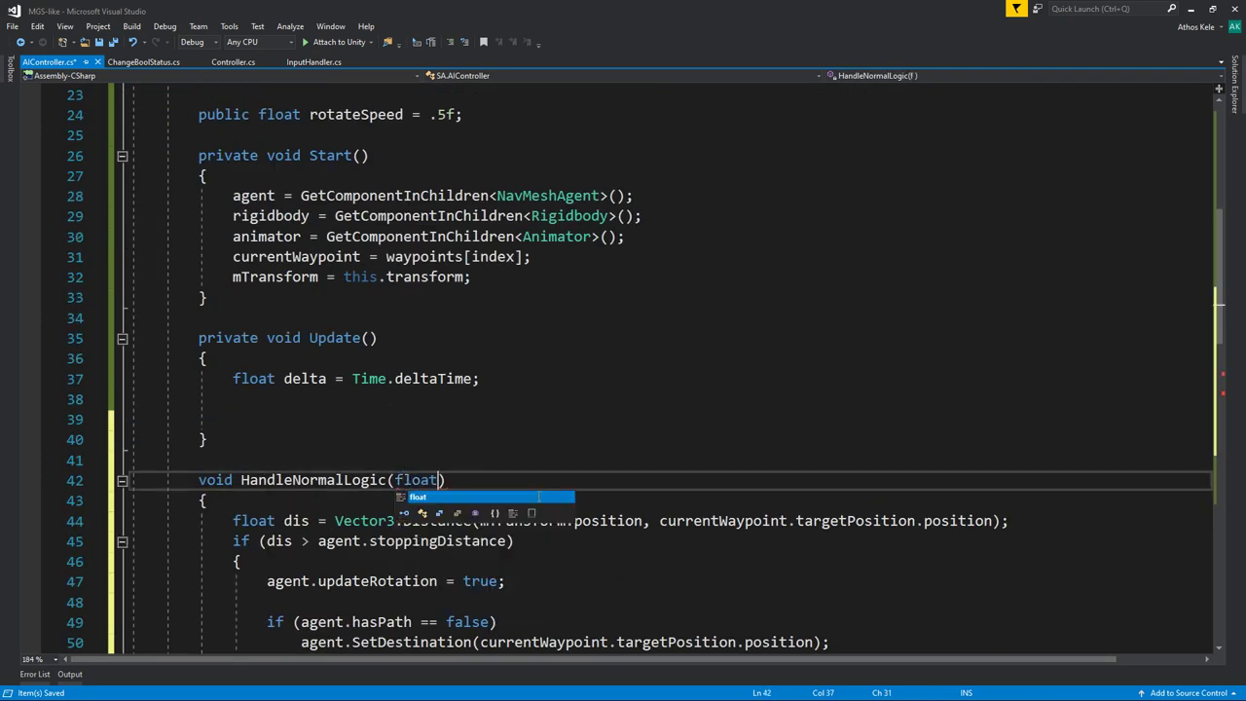
type(" delta")
key("Up")
key("Up")
key("Up")
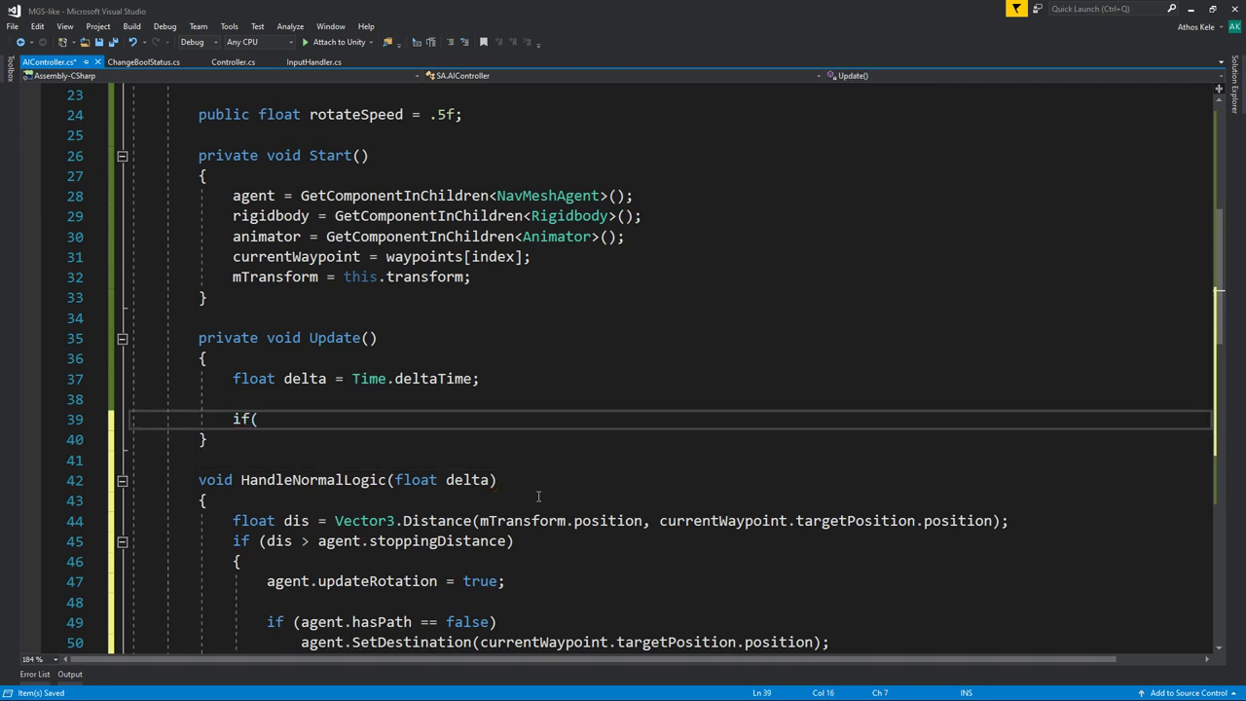
Call HandleNormalLogic(delta); inside an if (!isAgressive) block in Update, then save AIController.cs.
type("!isa")
key("Tab")
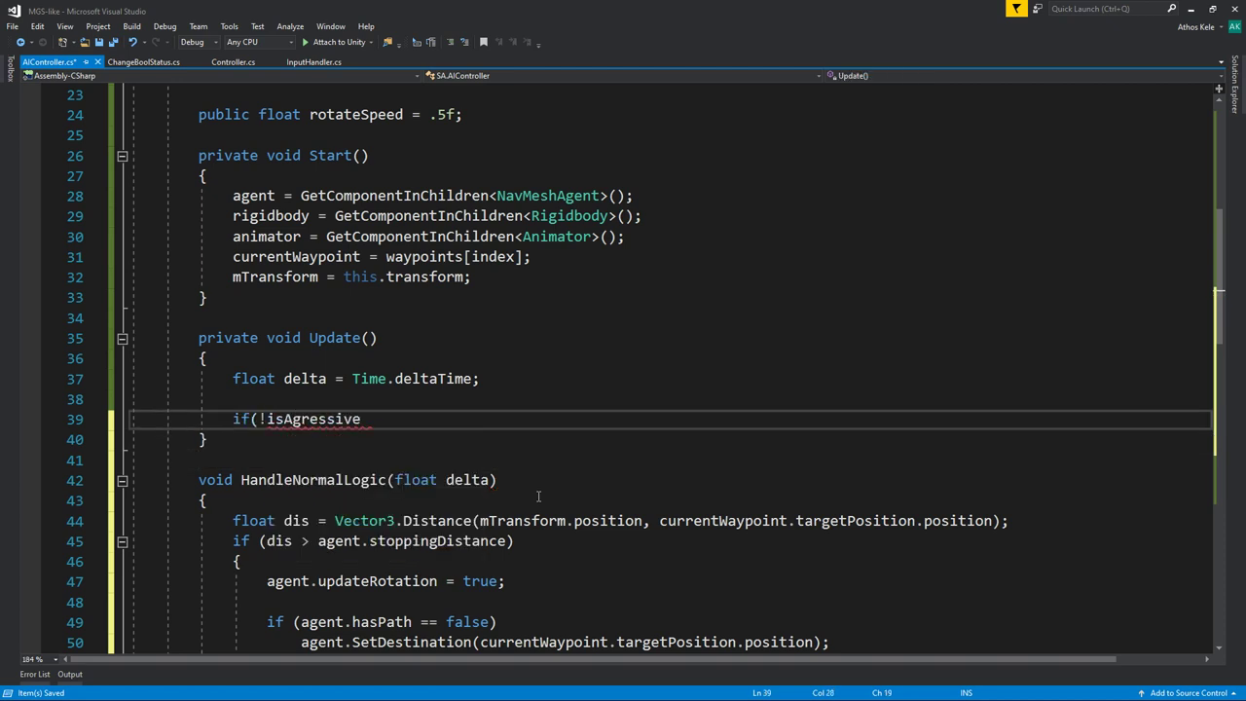
type(")")
key("Return")
type("{")
key("Return")
type("Handl")
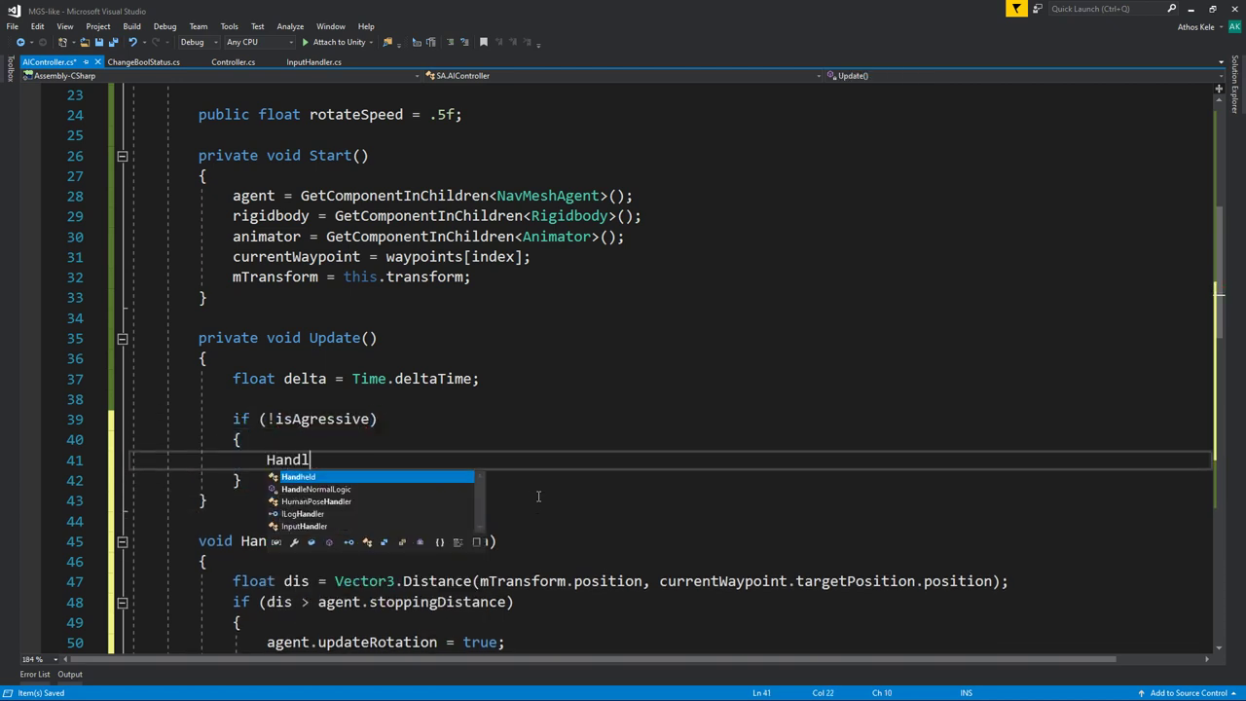
type("eNormalLogic(delt")
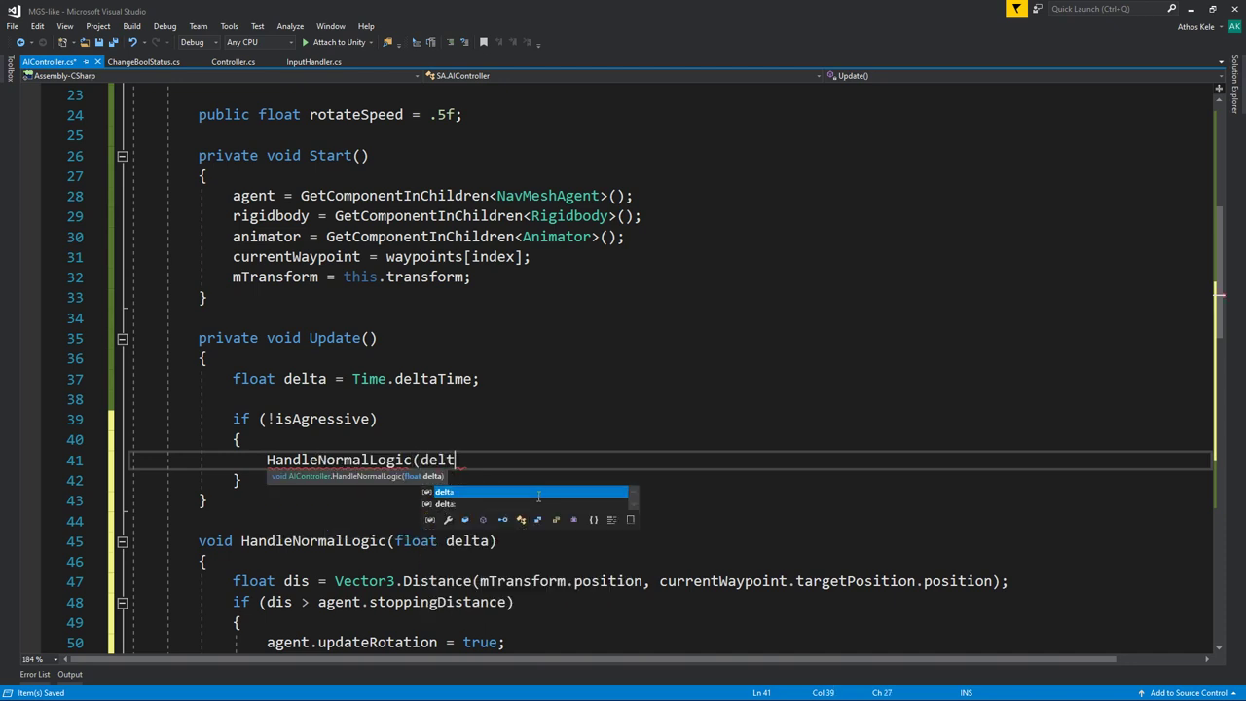
type("a);")
key("ctrl+s")
scroll(366, 370, "down", 2)
Add an empty else { } block right after the if (!isAgressive) block.
left_click(346, 360)
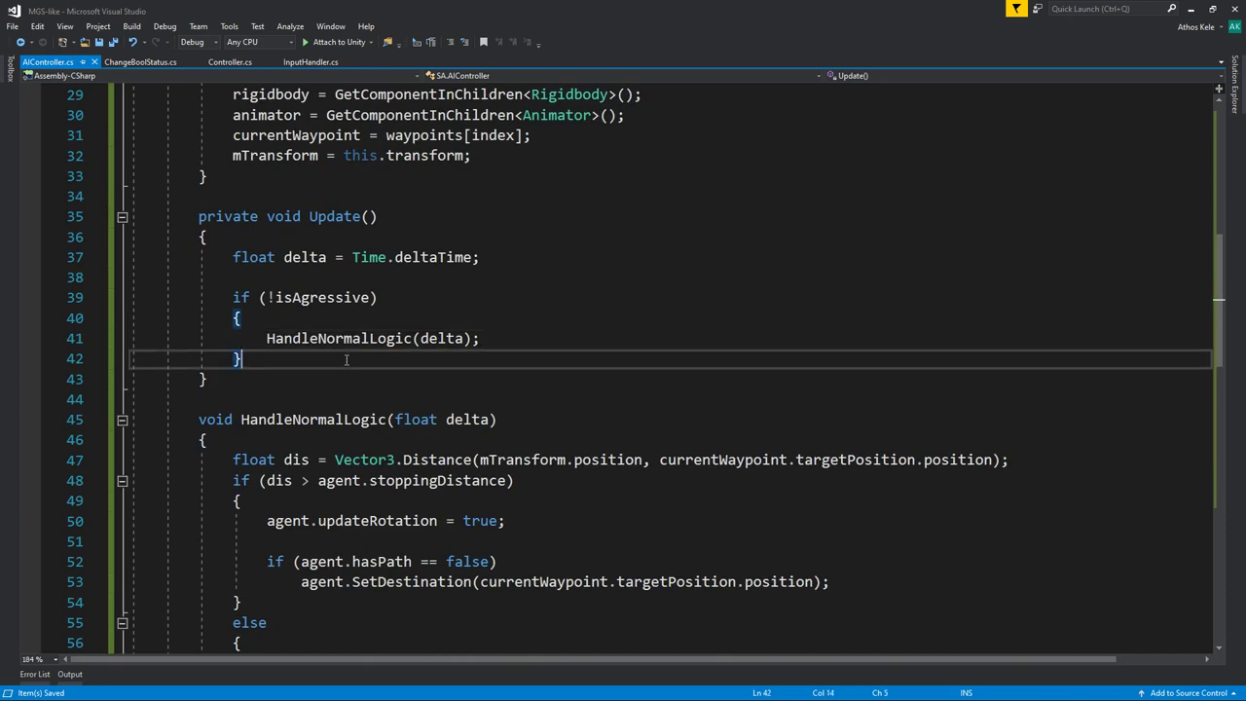
key("Return")
type("else")
key("Return")
type("{")
key("Return")
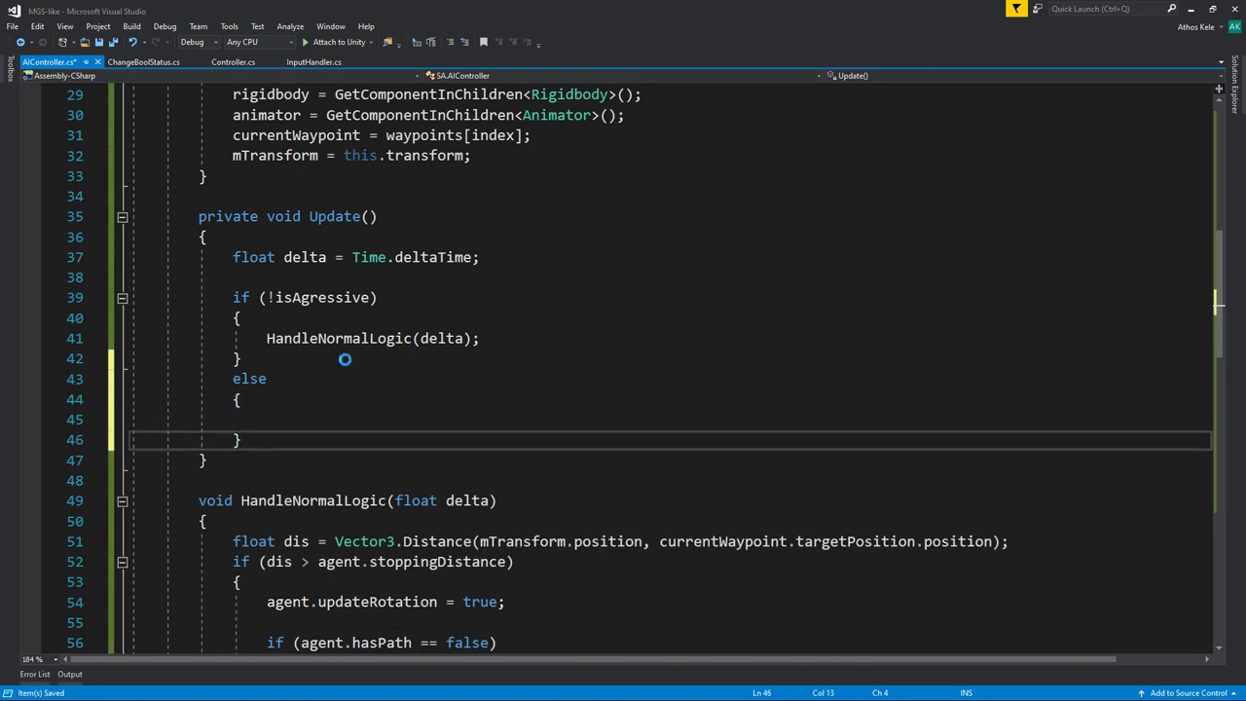
Review HandleNormalLogic, highlighting the updateRotation and dis uses, and stop at the walking branch.
scroll(341, 356, "down", 3)
left_click(260, 399)
scroll(260, 415, "down", 2)
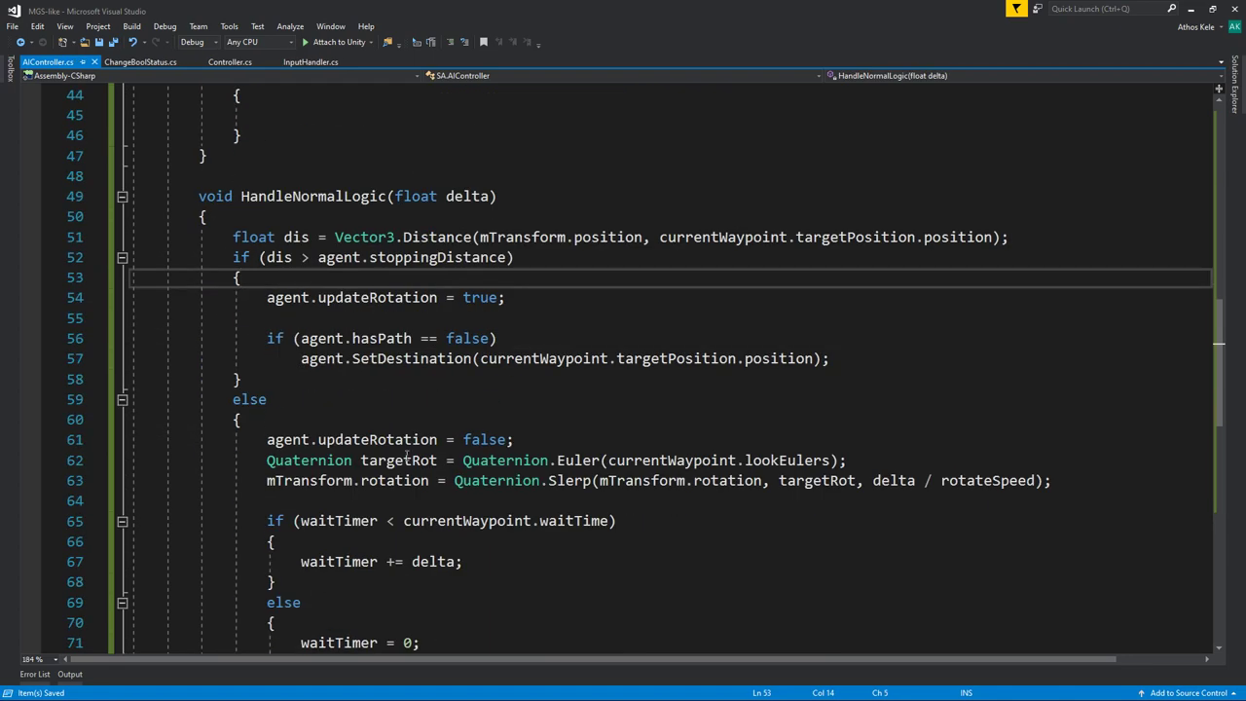
scroll(407, 456, "down", 5)
scroll(407, 456, "up", 4)
scroll(407, 438, "up", 3)
left_click(405, 418)
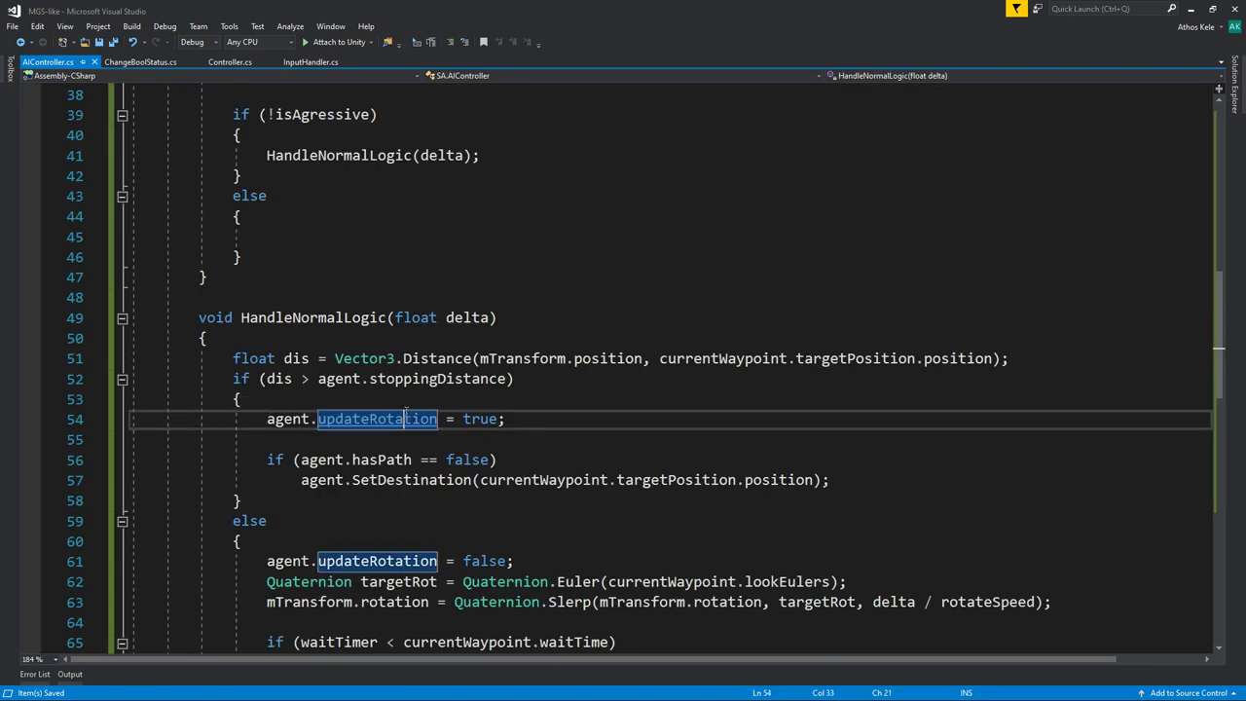
scroll(405, 419, "down", 2)
scroll(404, 438, "up", 3)
scroll(404, 456, "up", 2)
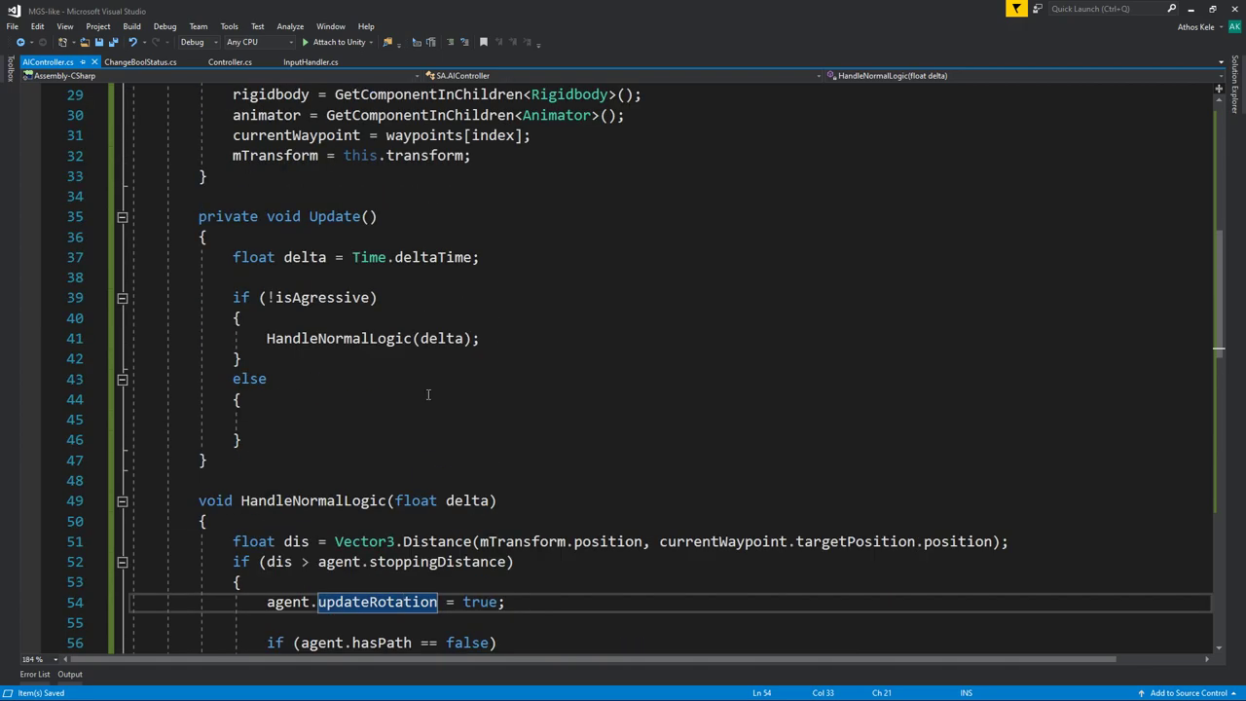
scroll(412, 434, "down", 2)
scroll(412, 434, "down", 3)
scroll(409, 438, "up", 9)
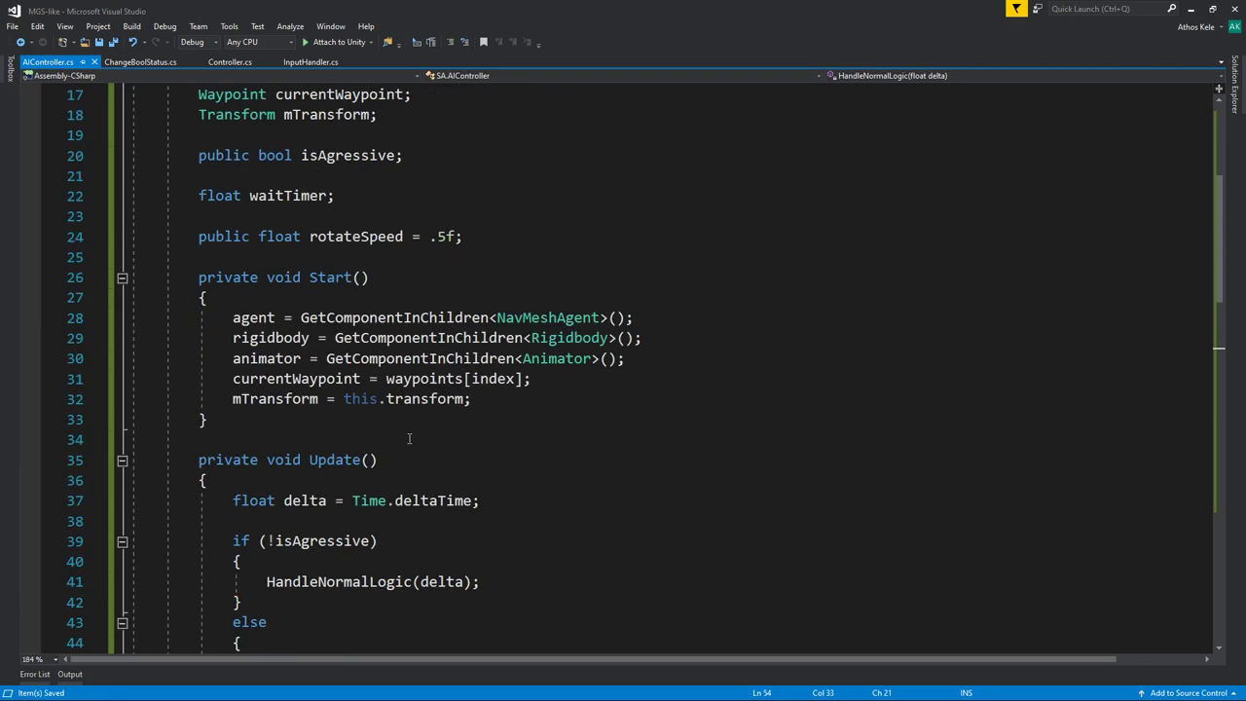
scroll(408, 438, "down", 5)
scroll(389, 419, "down", 2)
scroll(322, 389, "down", 1)
scroll(277, 370, "down", 1)
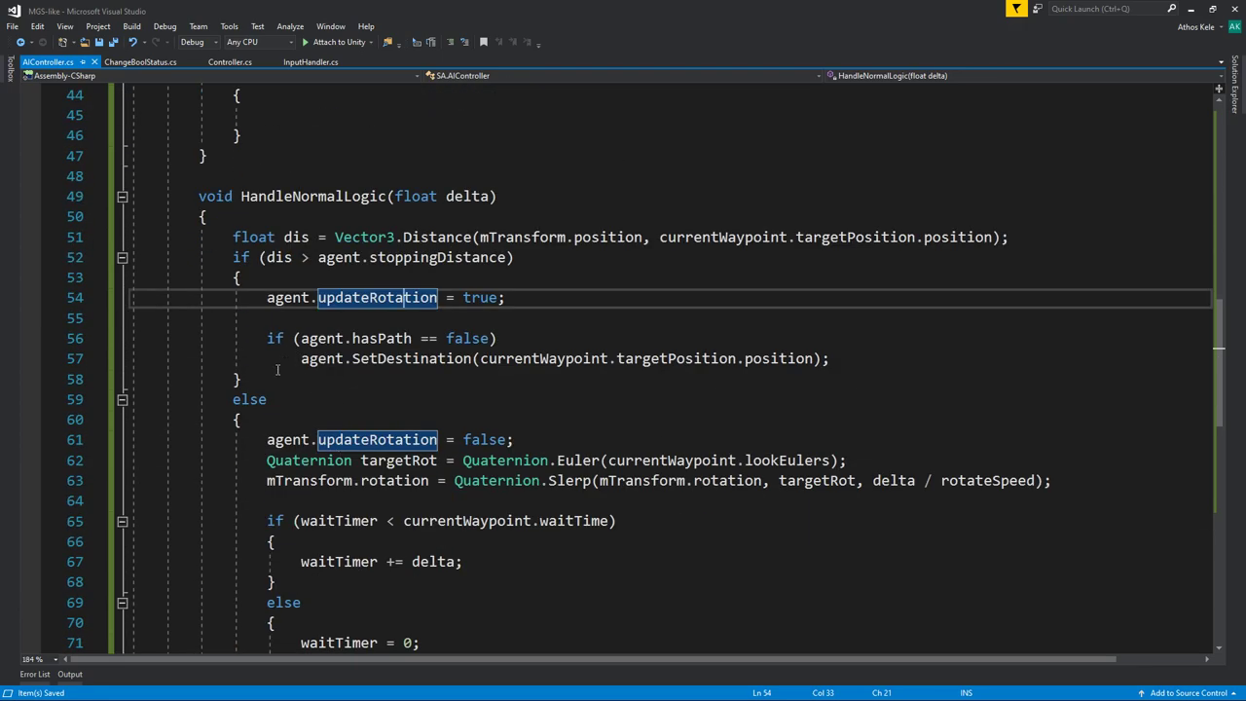
scroll(327, 424, "down", 2)
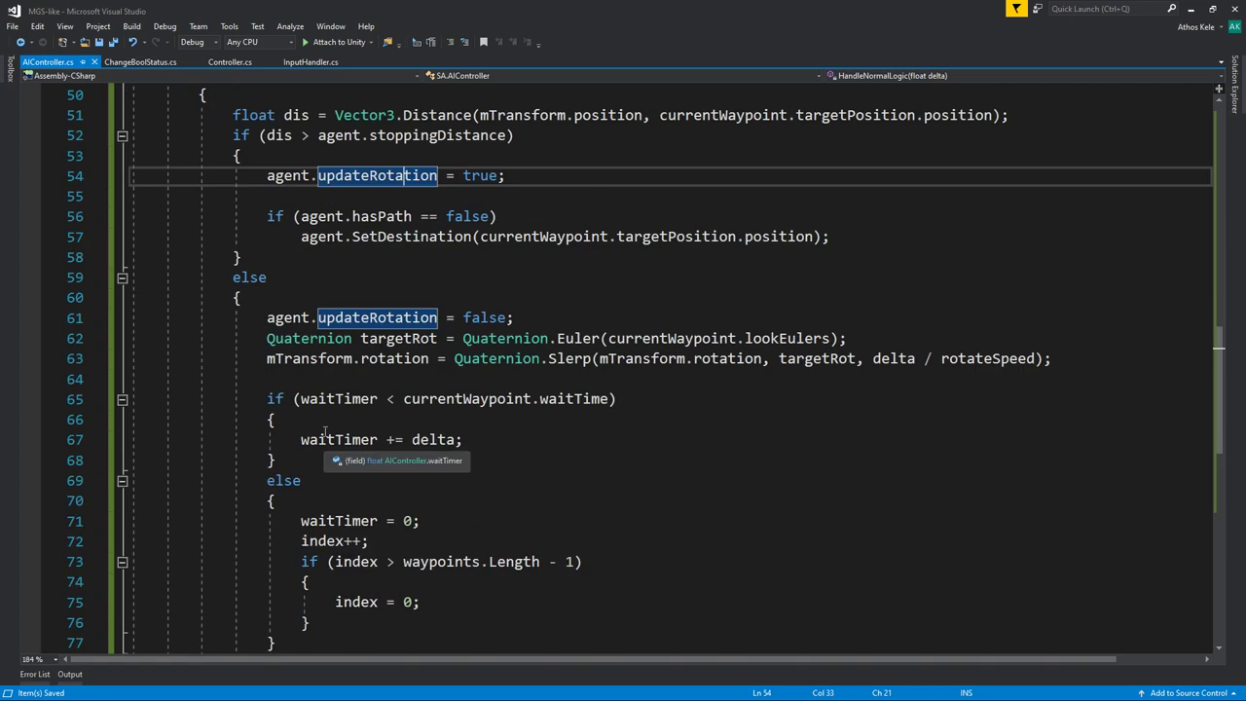
scroll(325, 431, "up", 1)
scroll(329, 275, "up", 1)
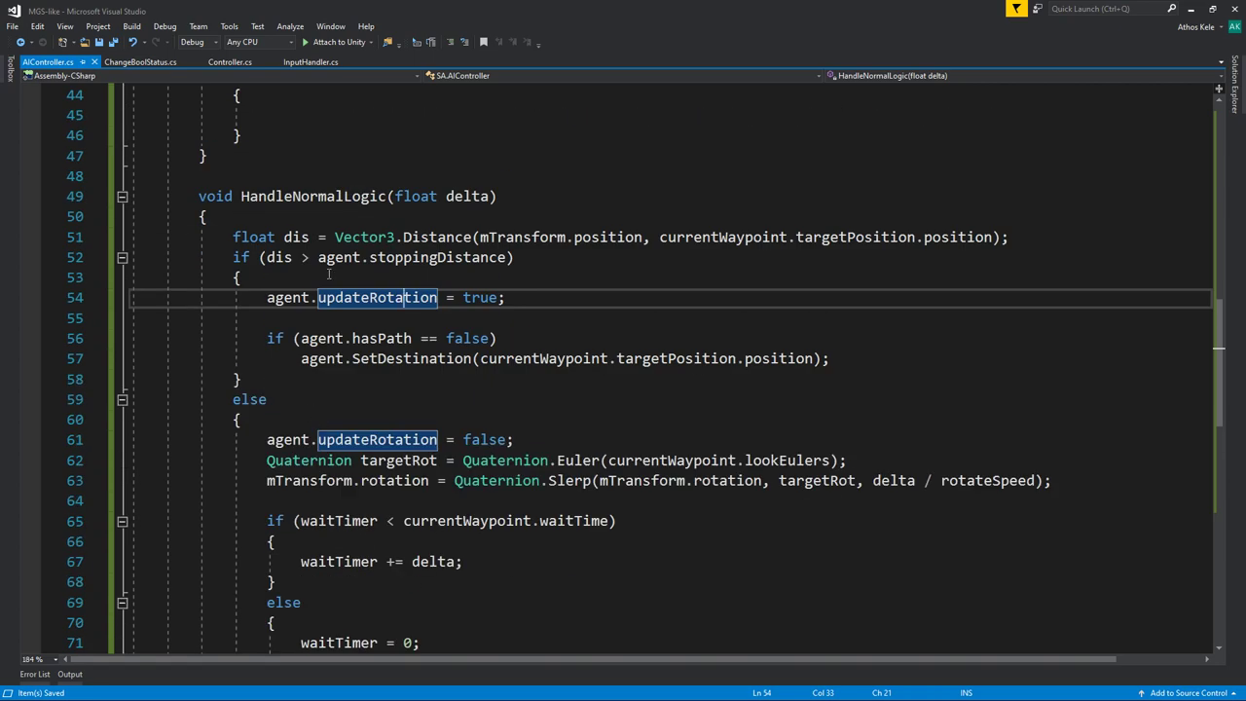
double_click(283, 258)
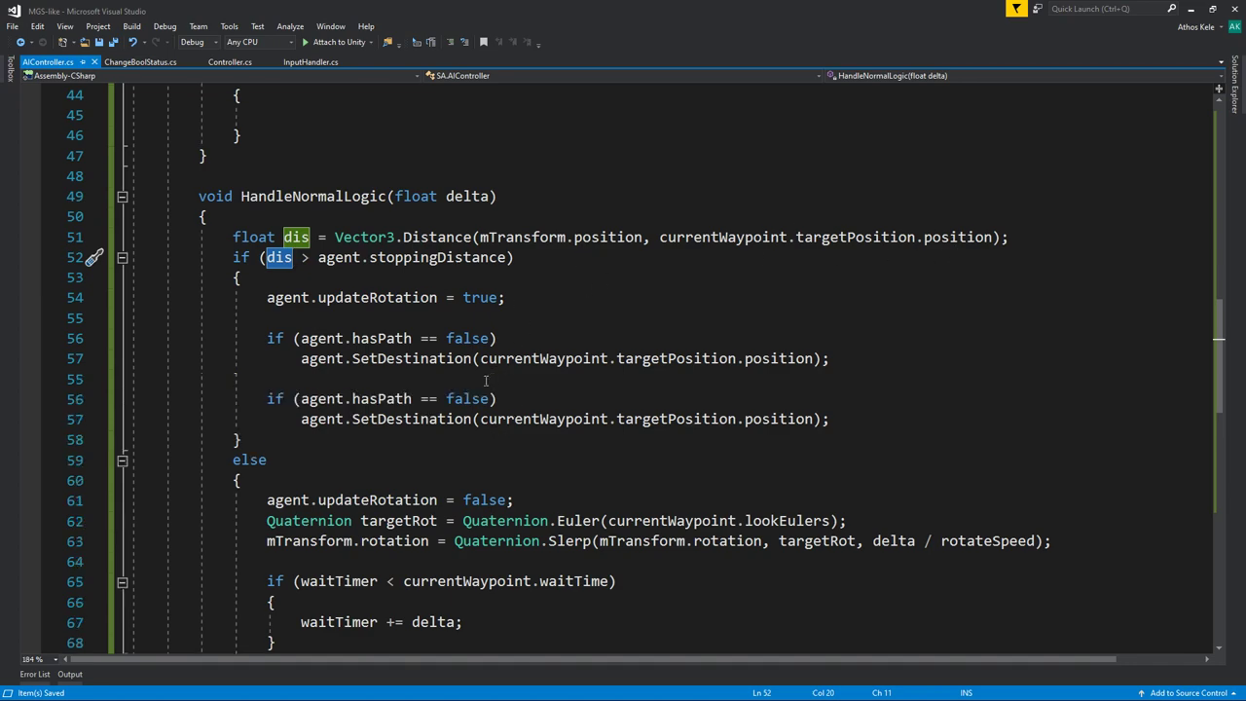
scroll(458, 292, "up", 3)
scroll(389, 428, "down", 3)
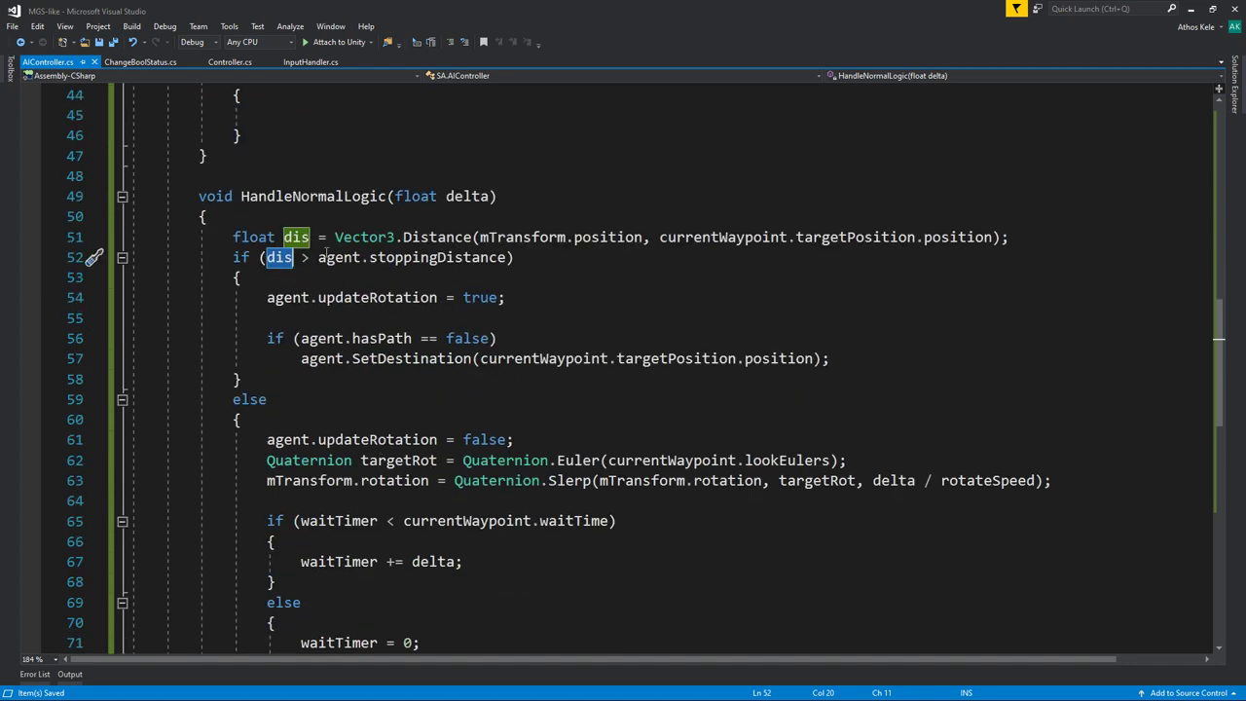
left_click(451, 280)
scroll(451, 285, "up", 5)
scroll(450, 286, "up", 4)
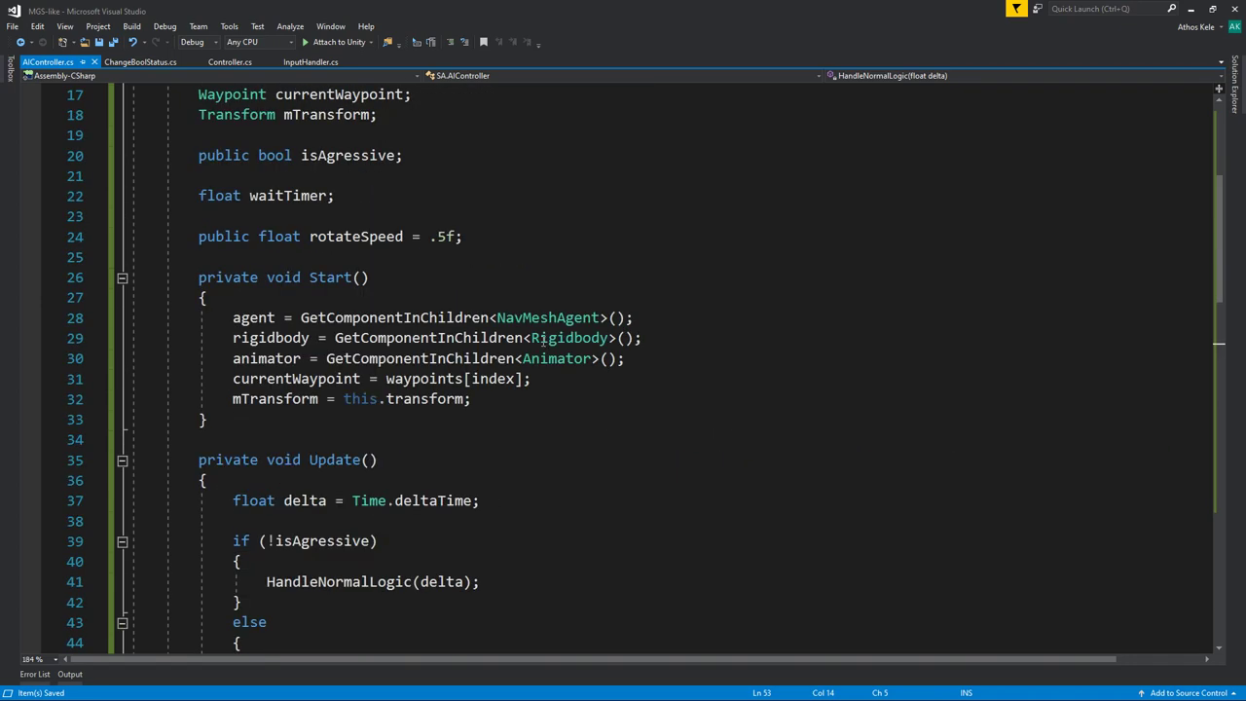
scroll(568, 339, "down", 9)
In the walking branch, add animator.SetFloat("movement", 1, 0.2f, delta);.
key("Return")
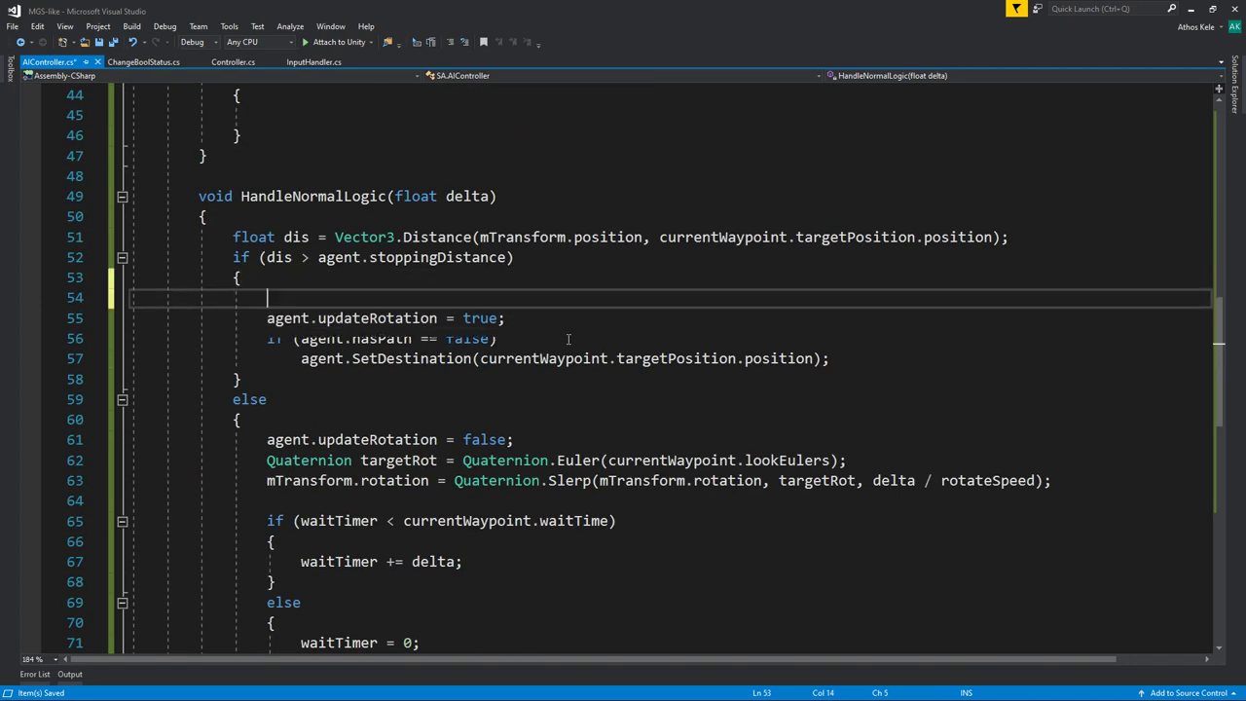
key("Return")
type("a")
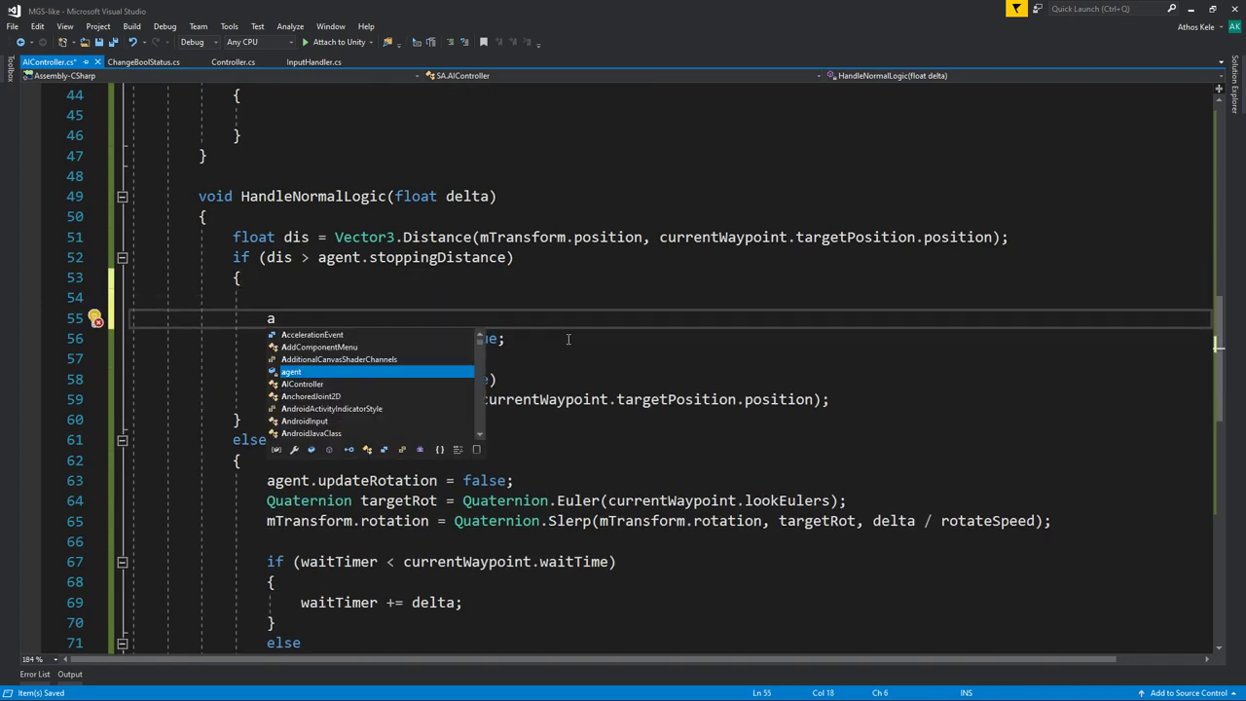
type("nimator.set")
key("Down")
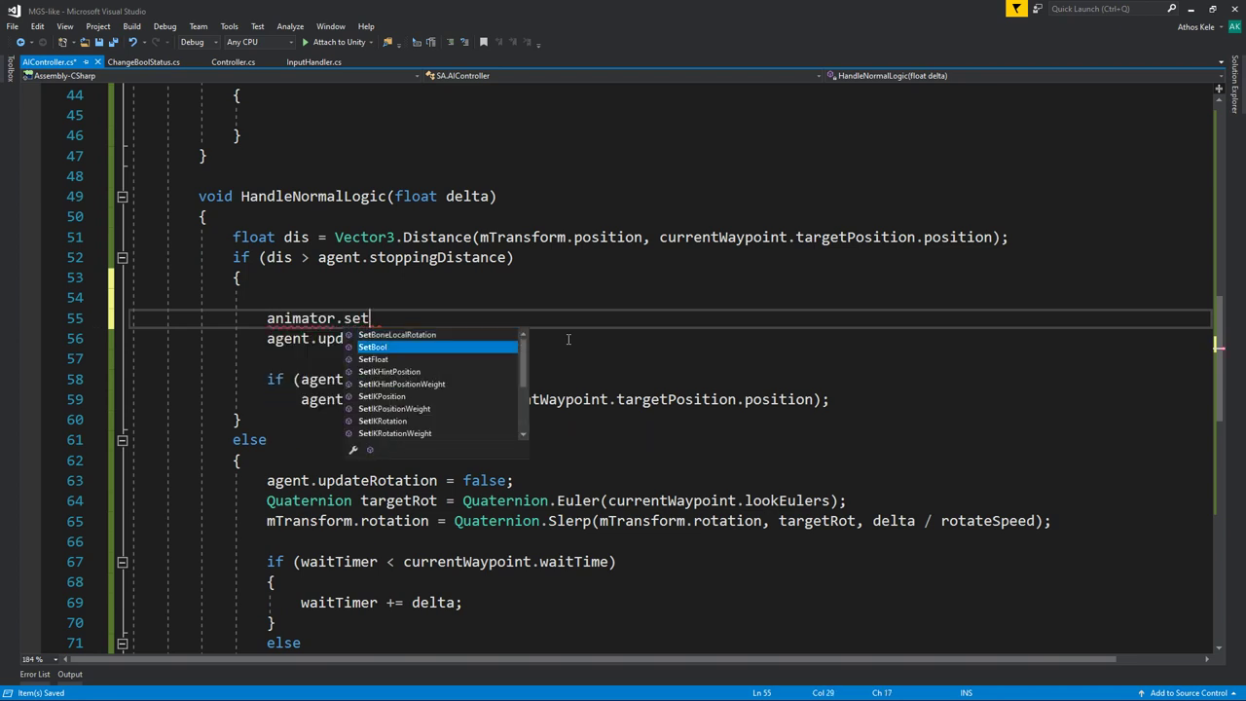
key("Down")
key("Down")
key("Down")
key("Tab")
type("(\"\"")
key("Left")
type("m")
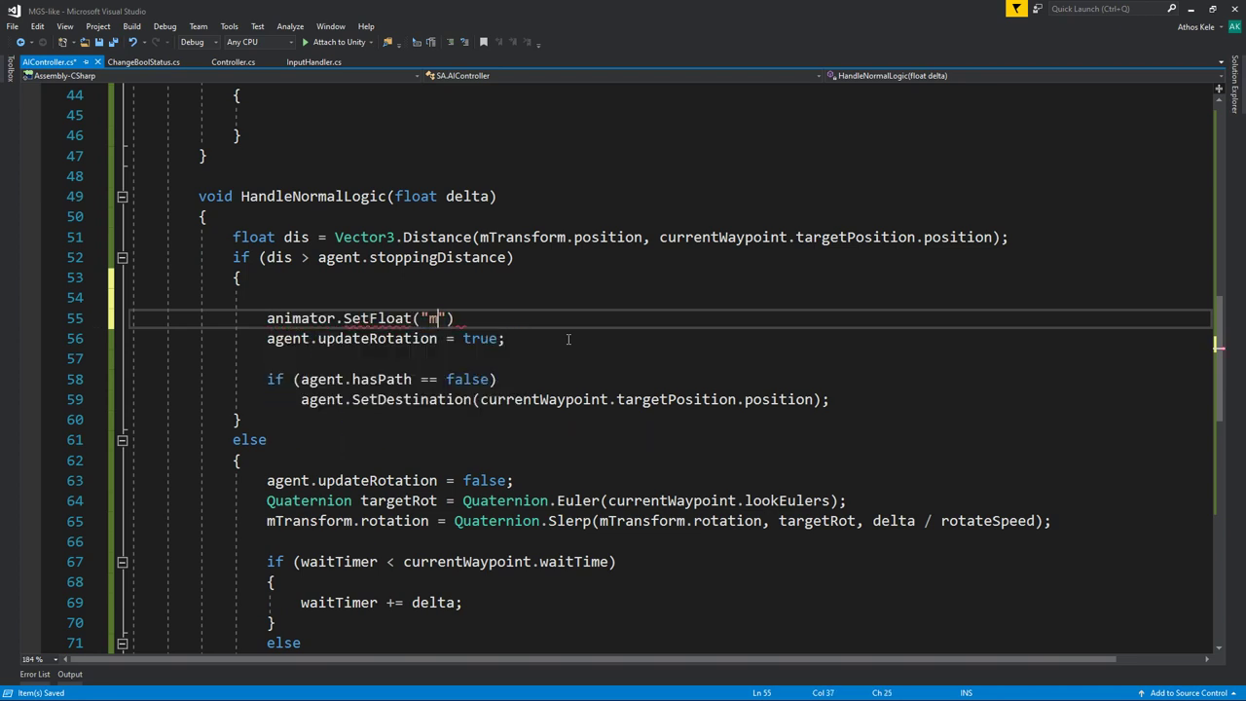
type("ovement\", 1,0);")
key("Left")
key("Left")
type(",0.1f")
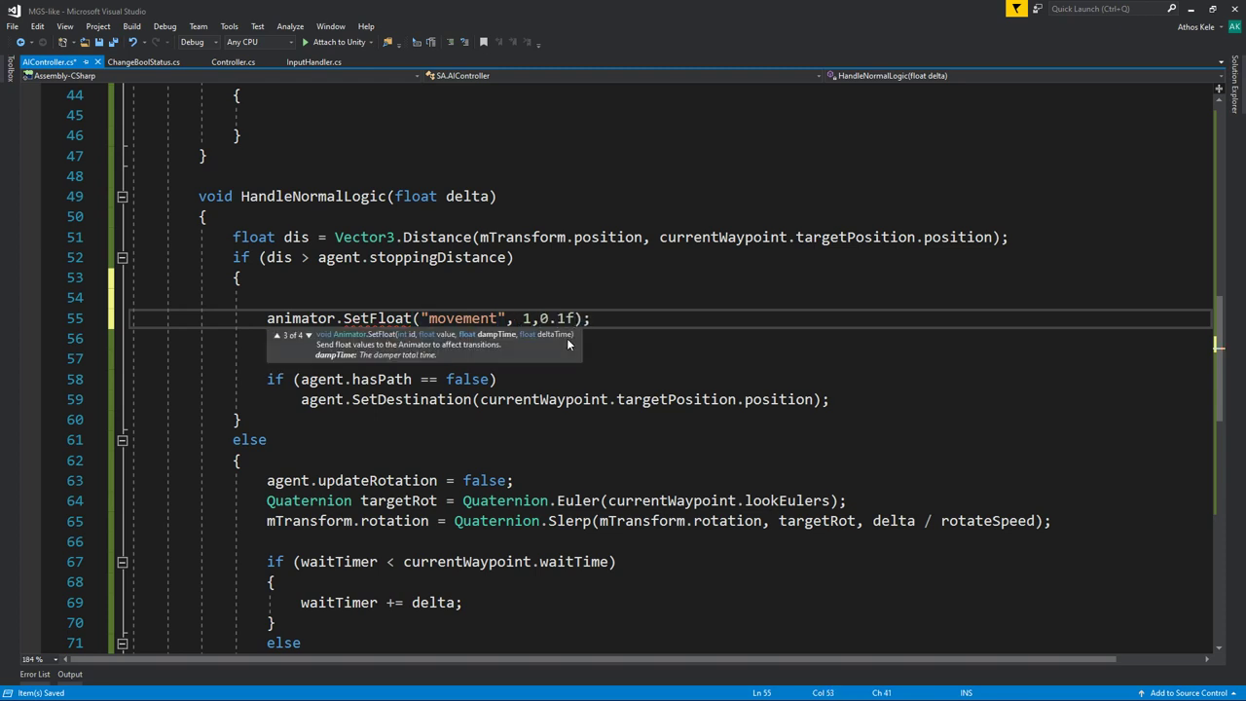
type(",")
key("Left")
key("Left")
key("Left")
key("BackSpace")
key("Right")
key("Right")
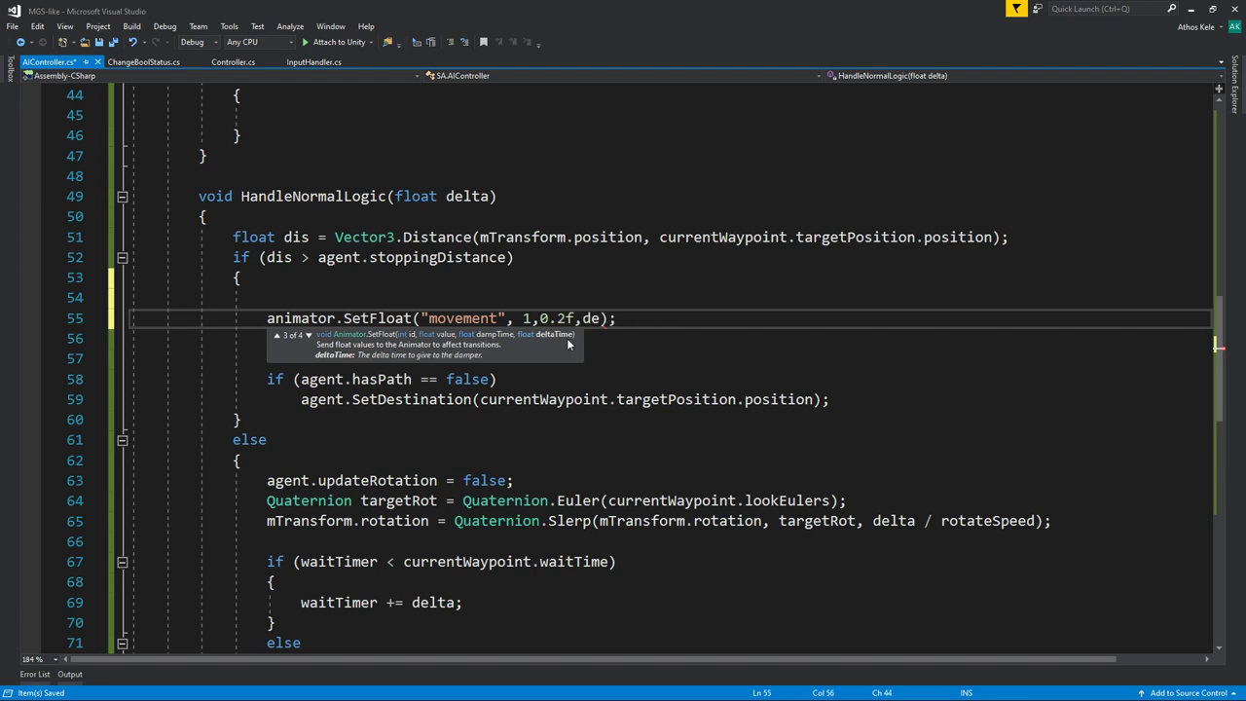
type("l")
key("Tab")
key("Right")
key("Right")
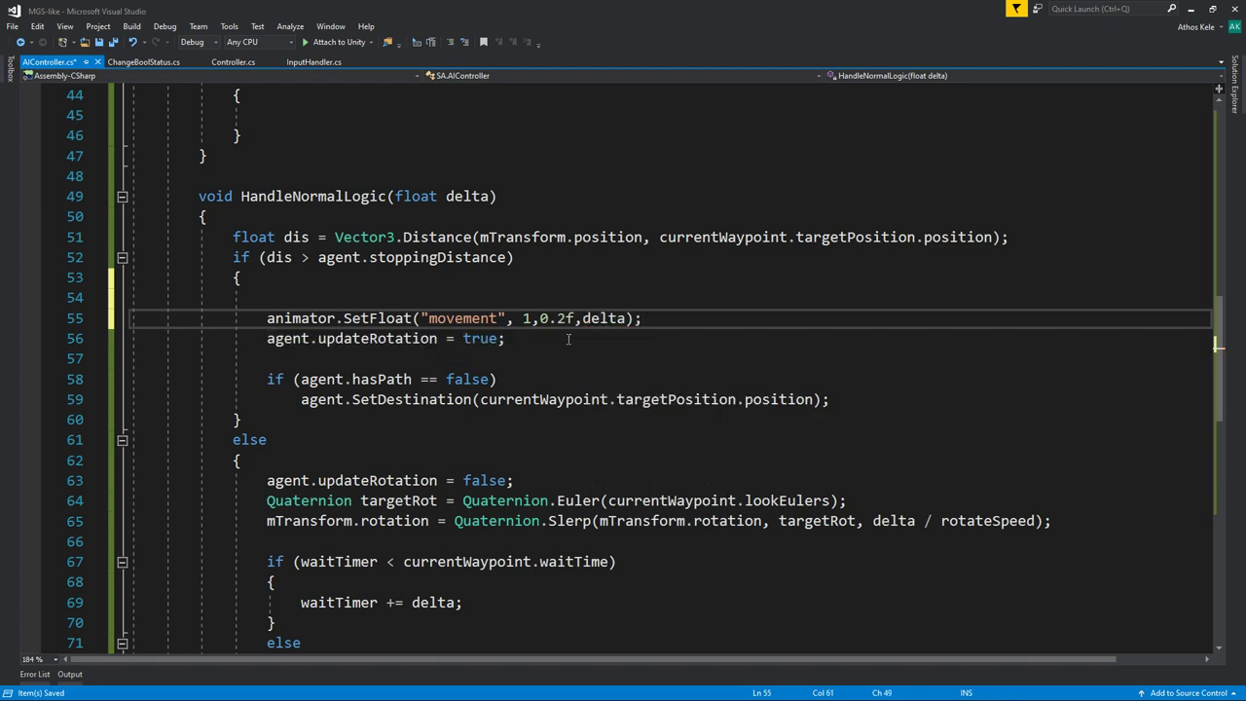
Paste the SetFloat call into the waiting branch with value 0, save, and return to Unity.
scroll(545, 370, "down", 1)
left_click(510, 417)
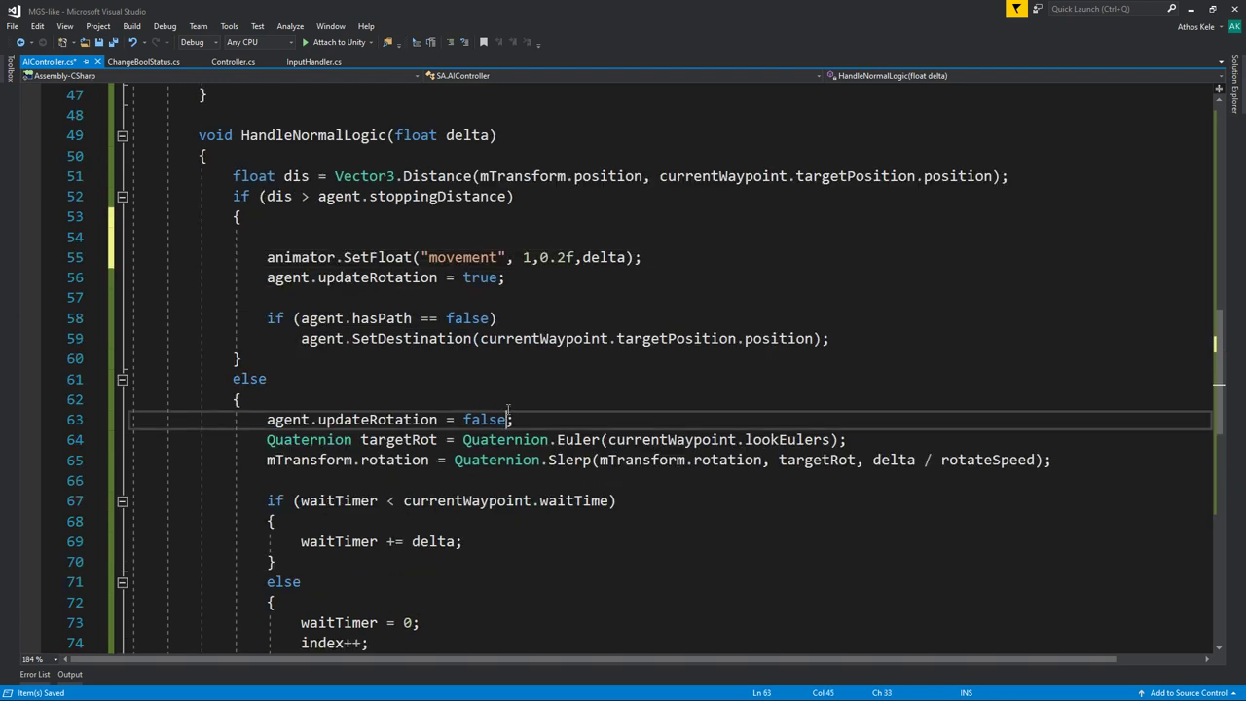
key("Up")
key("Return")
type("animator.SetFloat(\"movement\", 1, 0.2f, delta);")
double_click(495, 421)
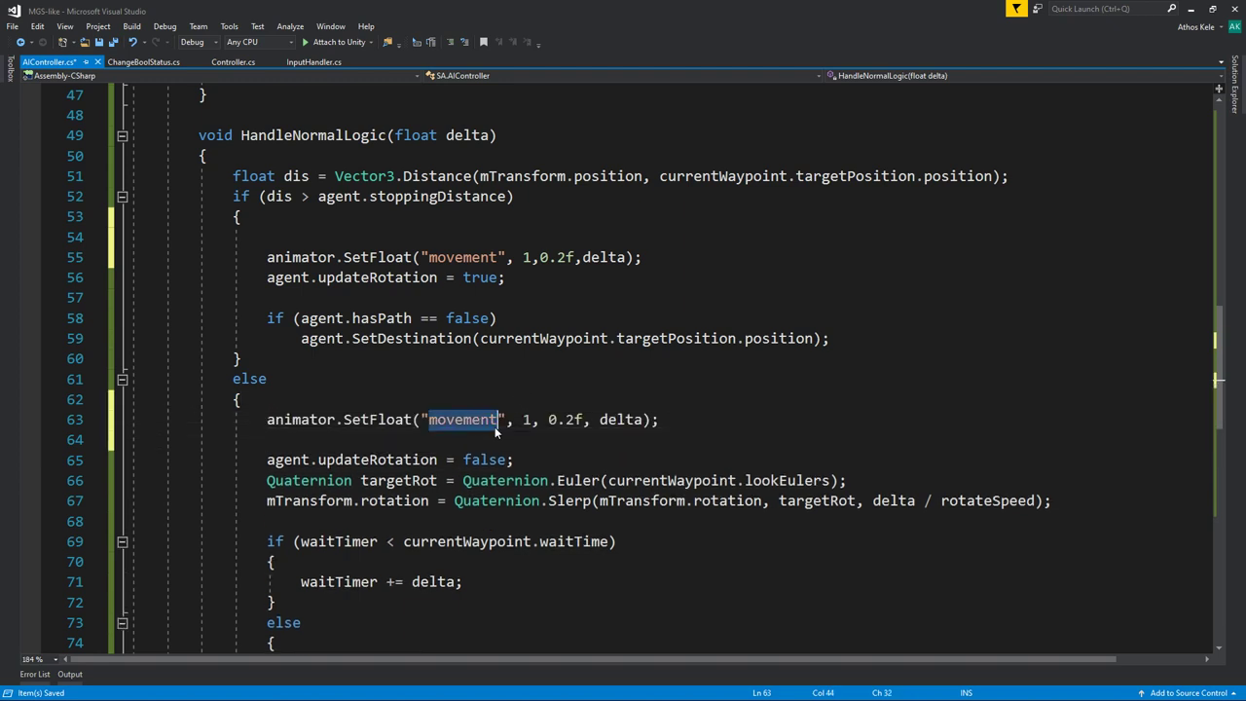
double_click(527, 420)
type("0")
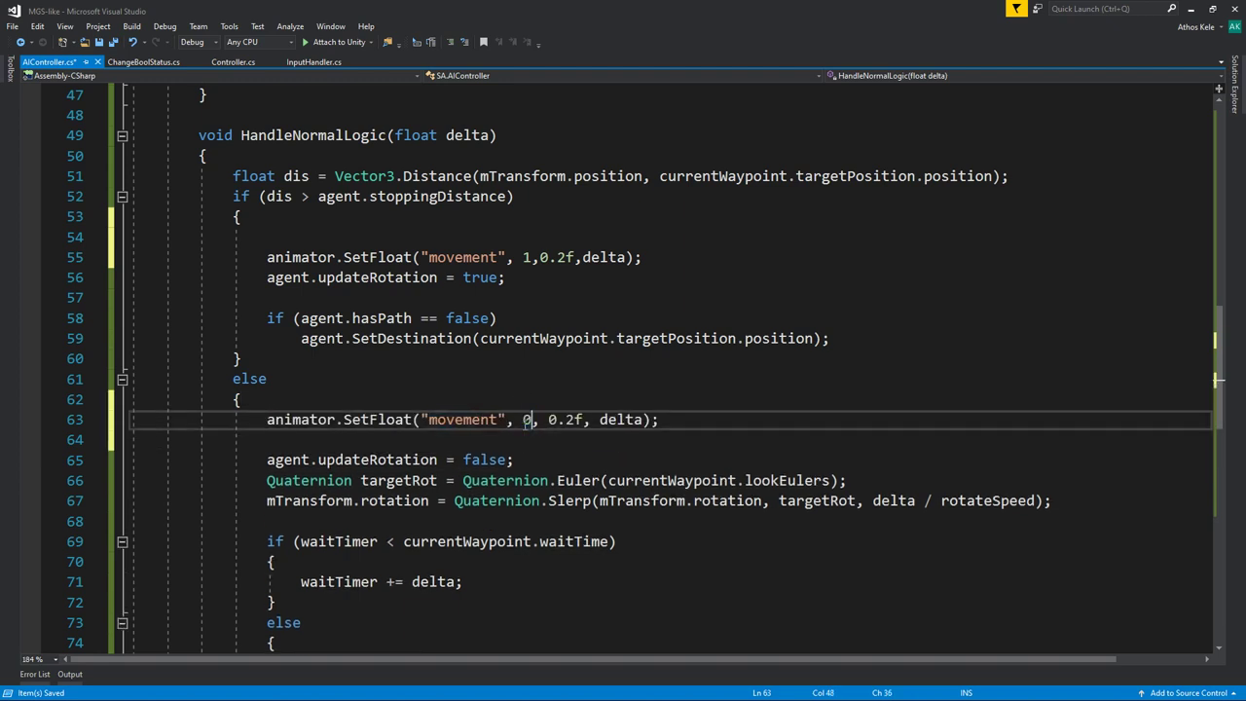
key("Down")
key("Down")
key("Up")
key("ctrl+s")
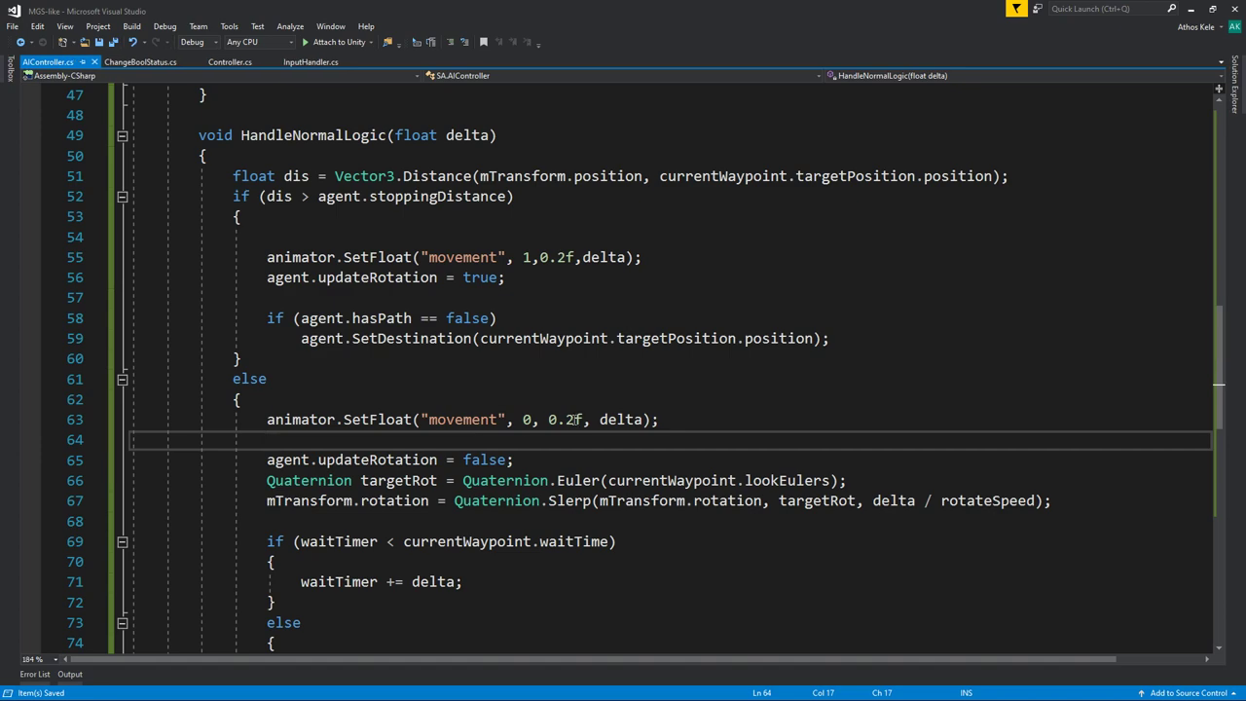
left_click(1191, 8)
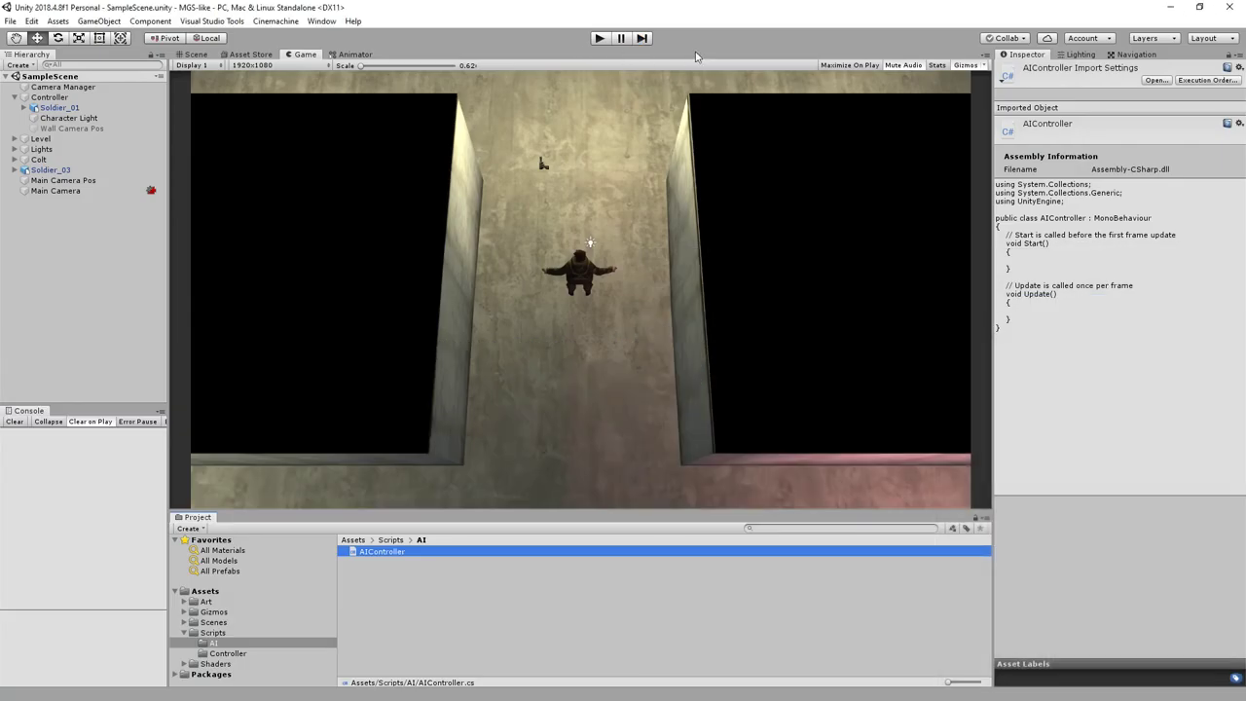
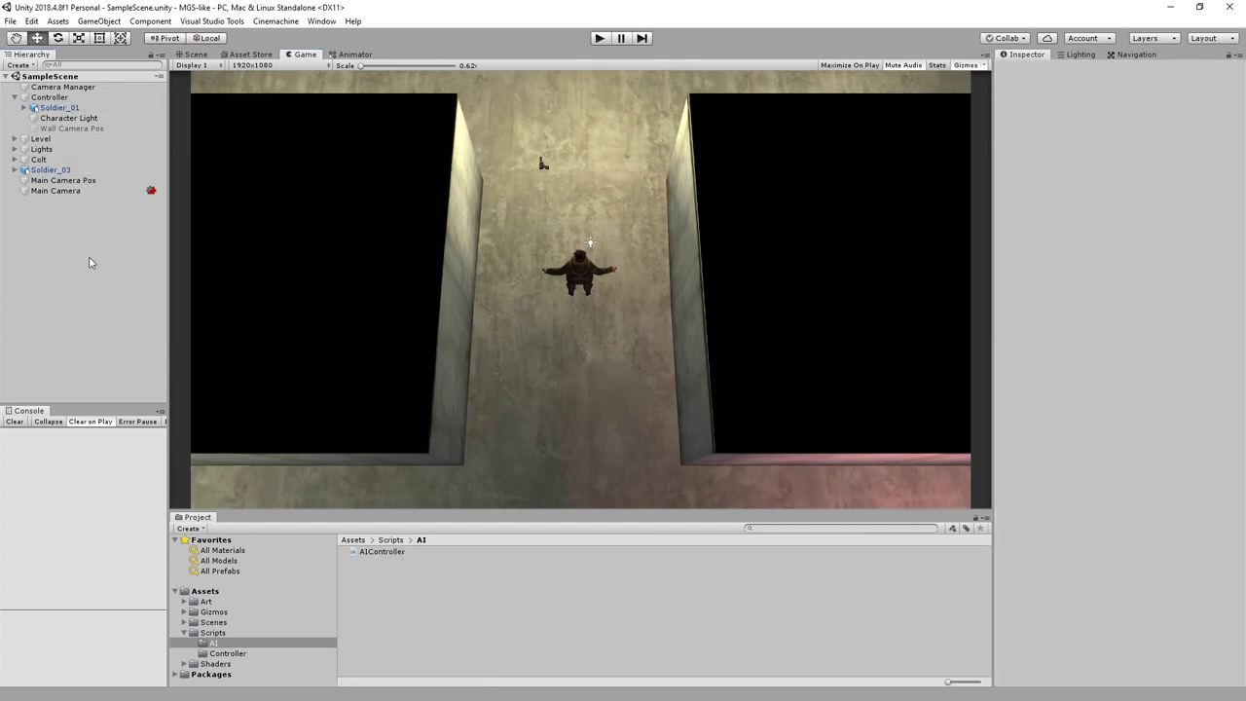
Select Soldier_03 and frame it in the scene view.
left_click(54, 169)
left_click(243, 54)
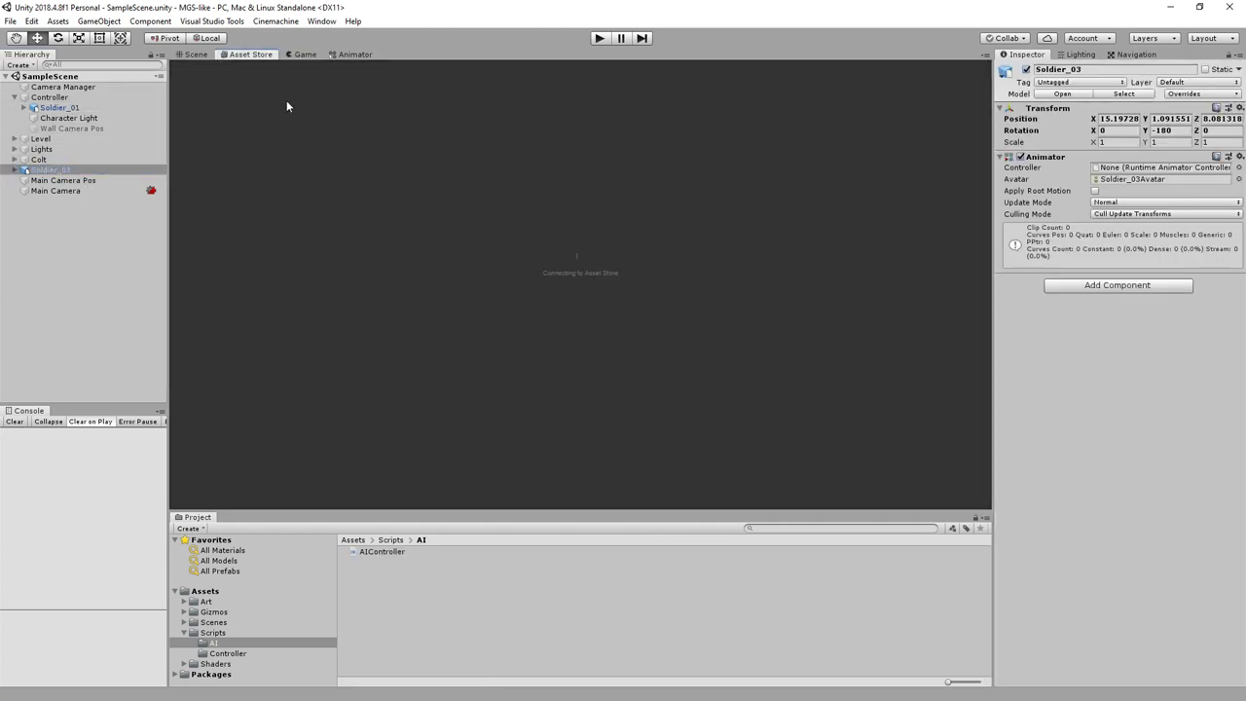
left_click(223, 58)
middle_click_drag(391, 171, 439, 170)
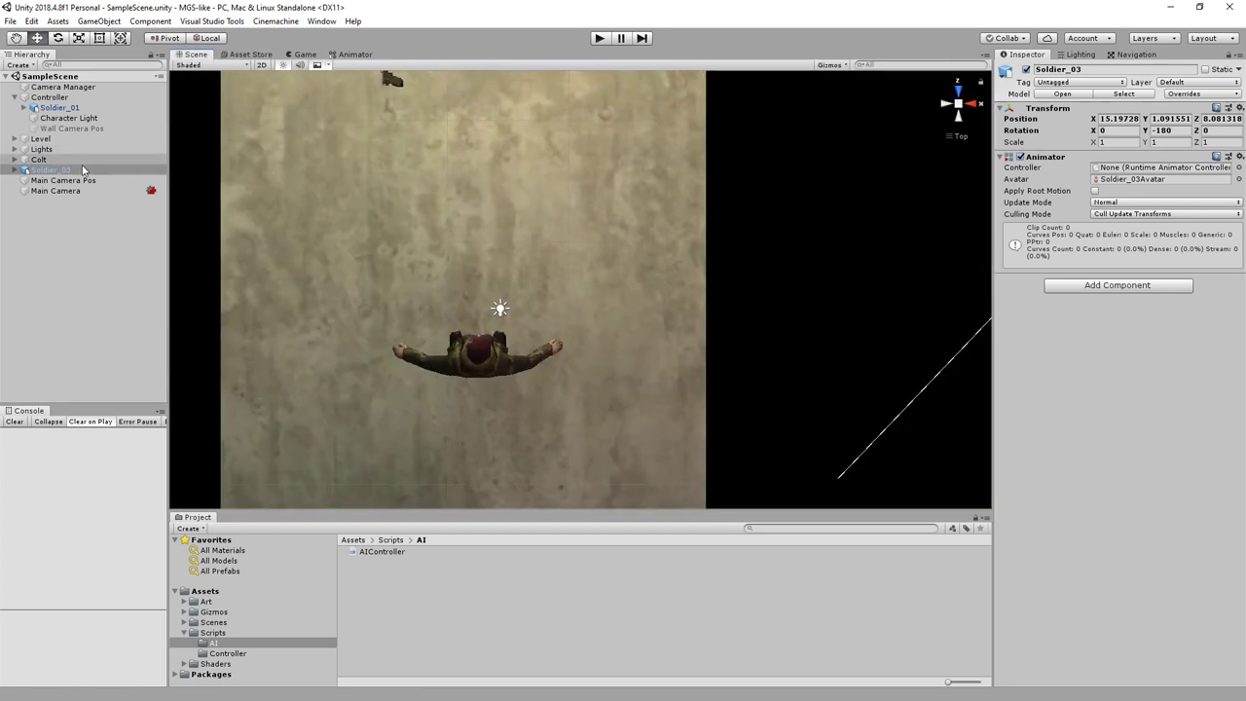
key("f")
scroll(620, 299, "down", 3)
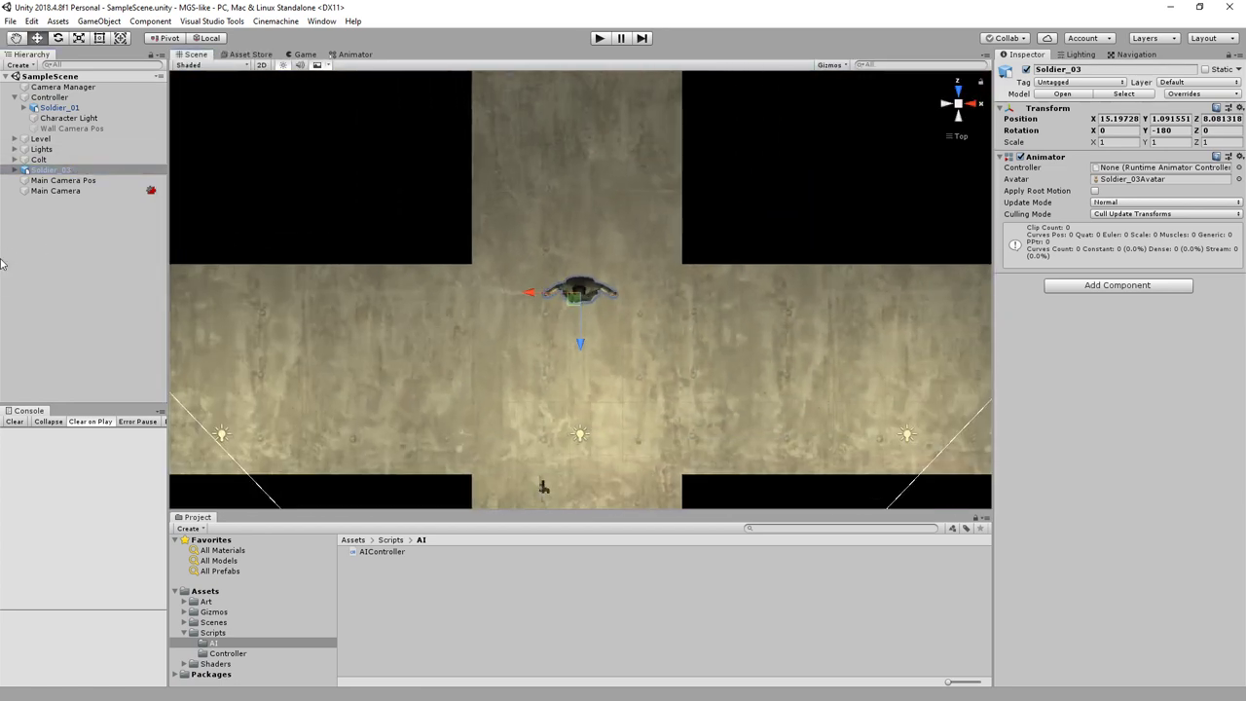
left_click(18, 191)
left_click(46, 172)
Create an empty object, move it to the scene root and name it Enemy.
left_click(96, 22)
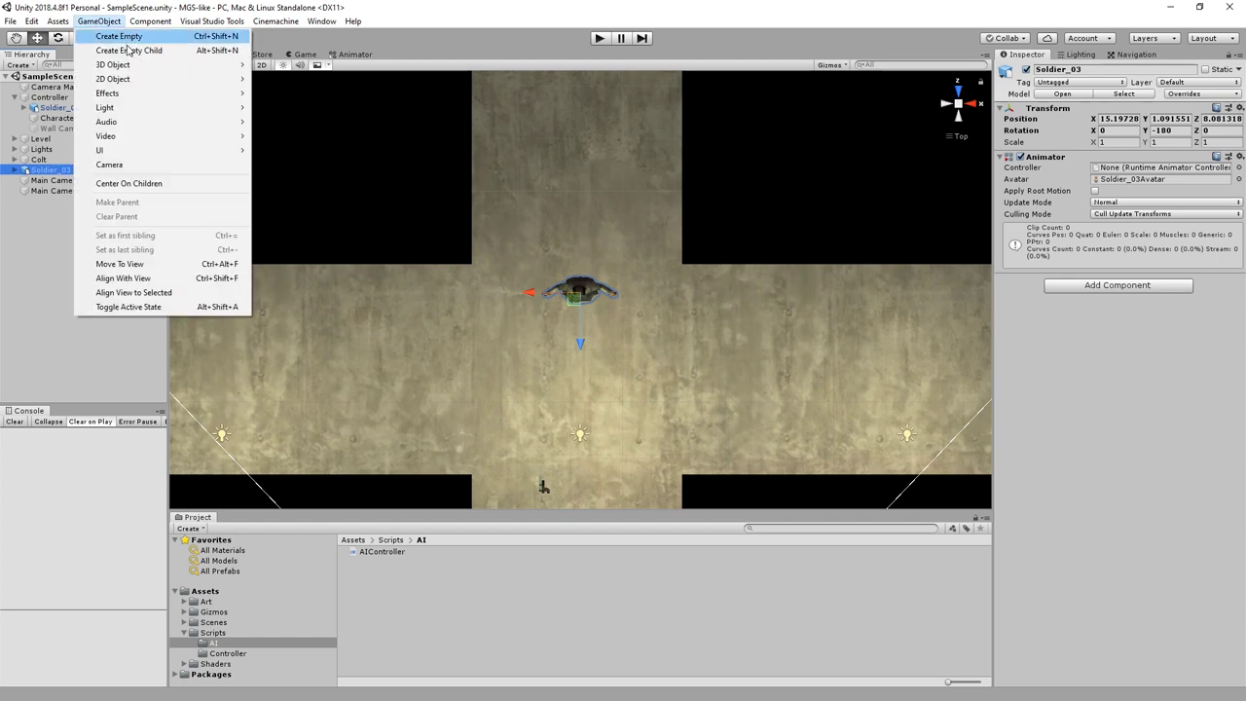
left_click(125, 47)
left_click_drag(54, 201, 56, 166)
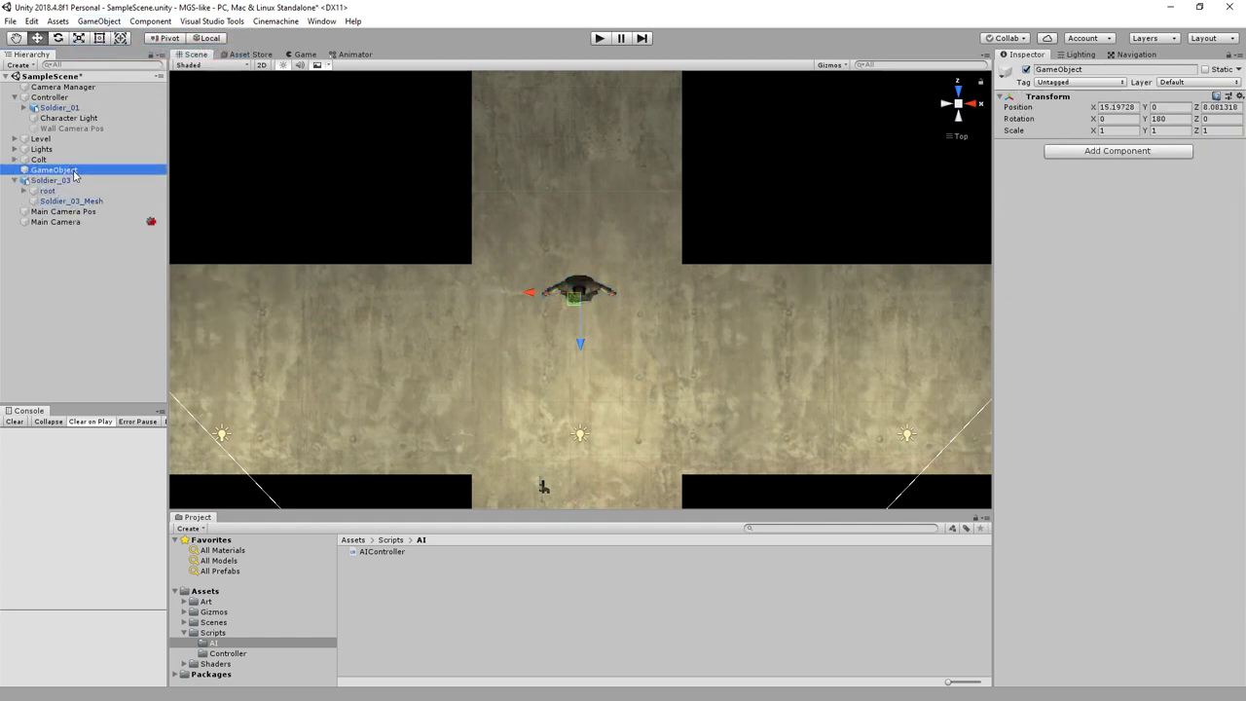
left_click(74, 171)
type("Enm")
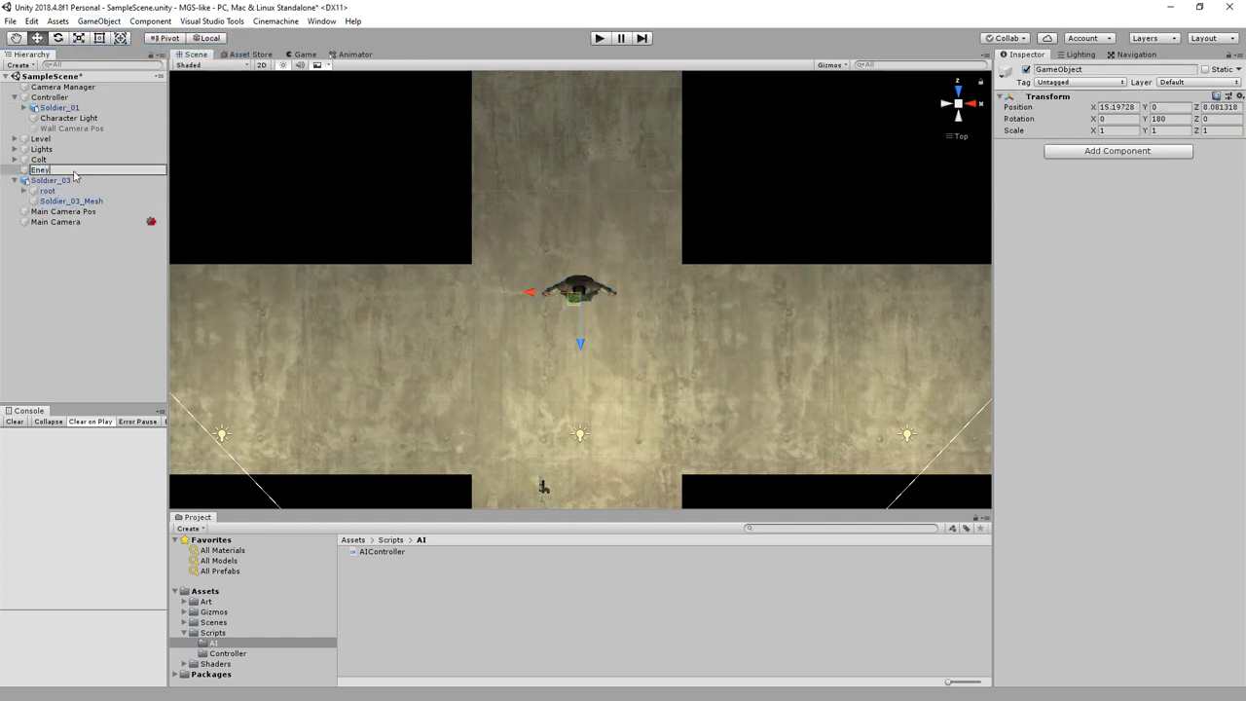
key("Return")
left_click(74, 172)
type("Enem")
type("y")
key("Return")
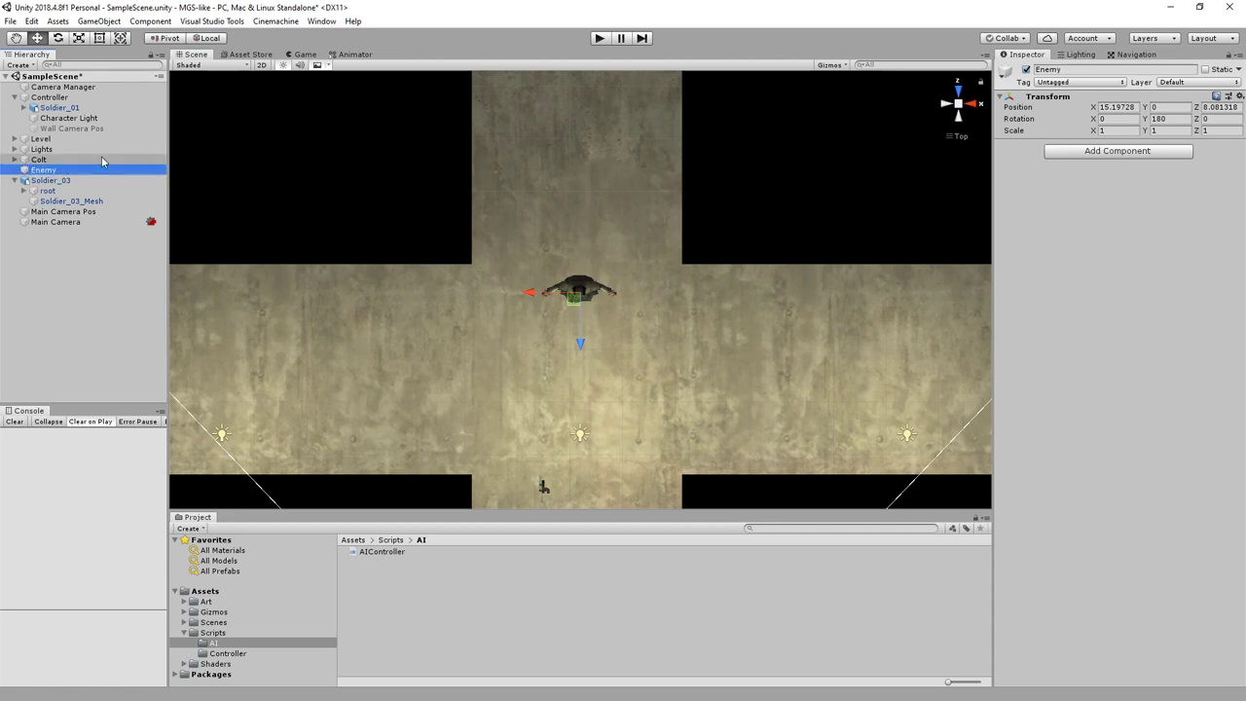
Parent Soldier_03 under Enemy and add the AI Controller script to Enemy.
left_click_drag(54, 181, 52, 172)
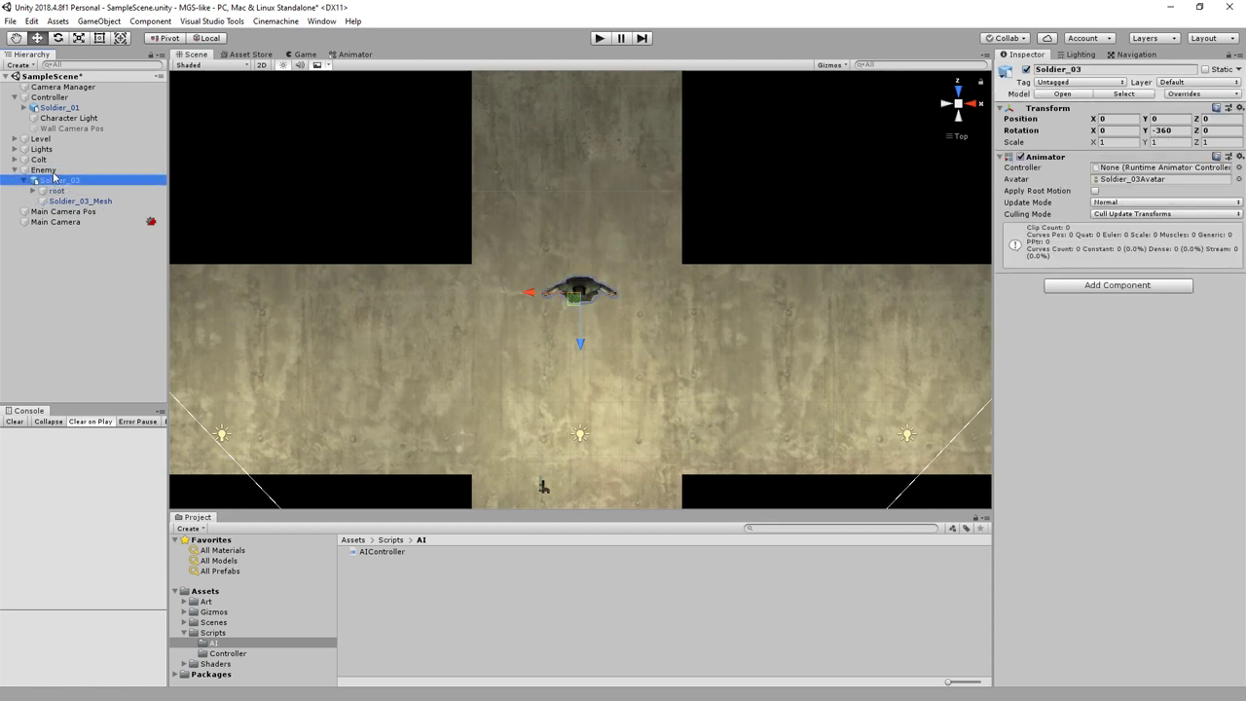
left_click(49, 170)
left_click(1072, 153)
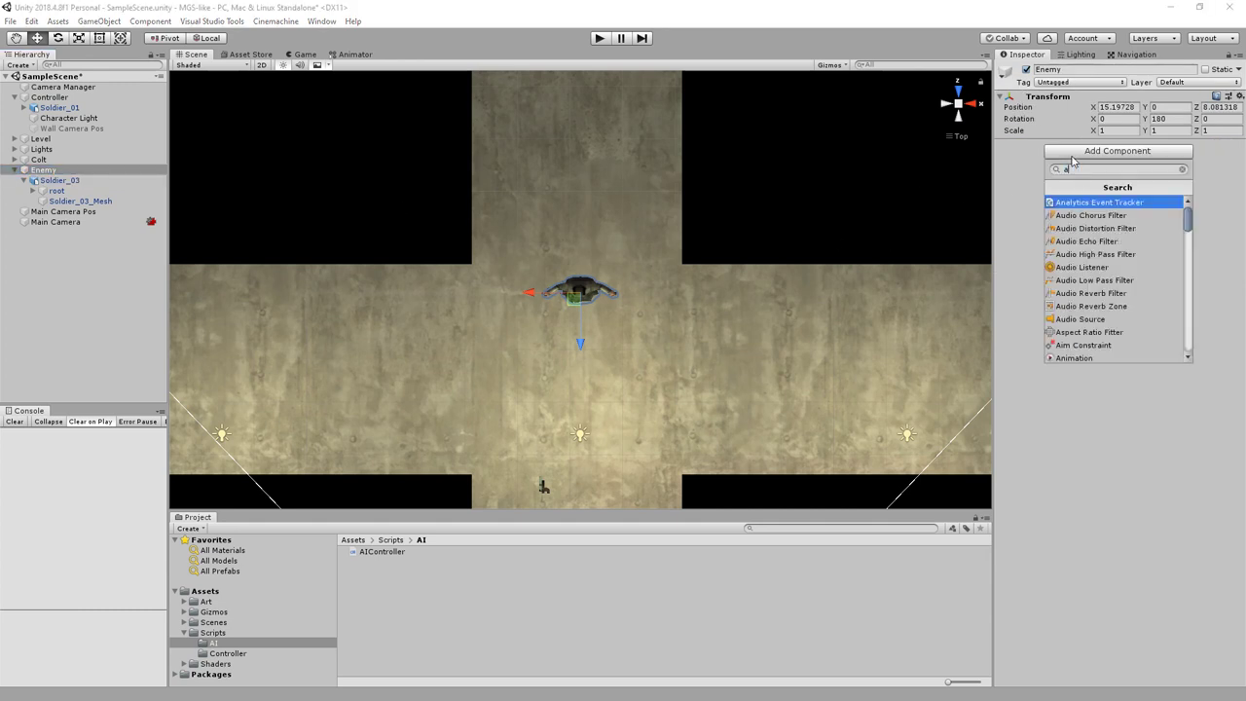
key("Escape")
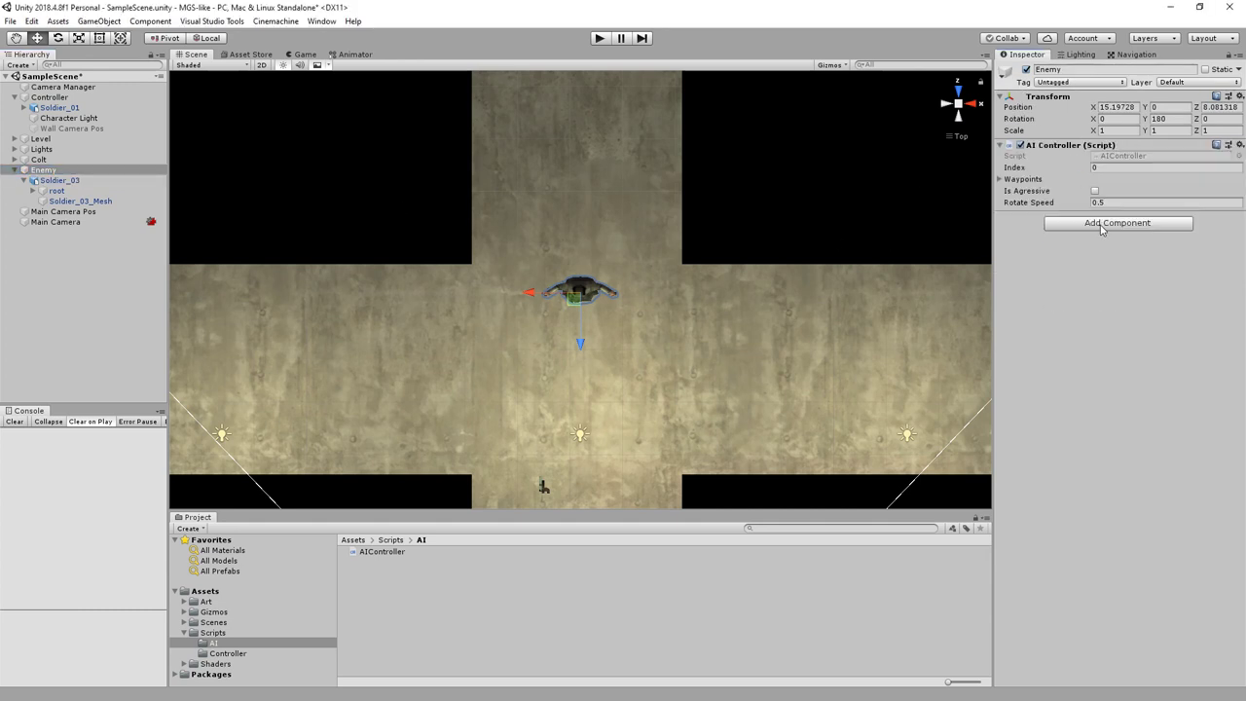
Add a Nav Mesh Agent and a Capsule Collider to Enemy.
left_click(1102, 226)
type("nav")
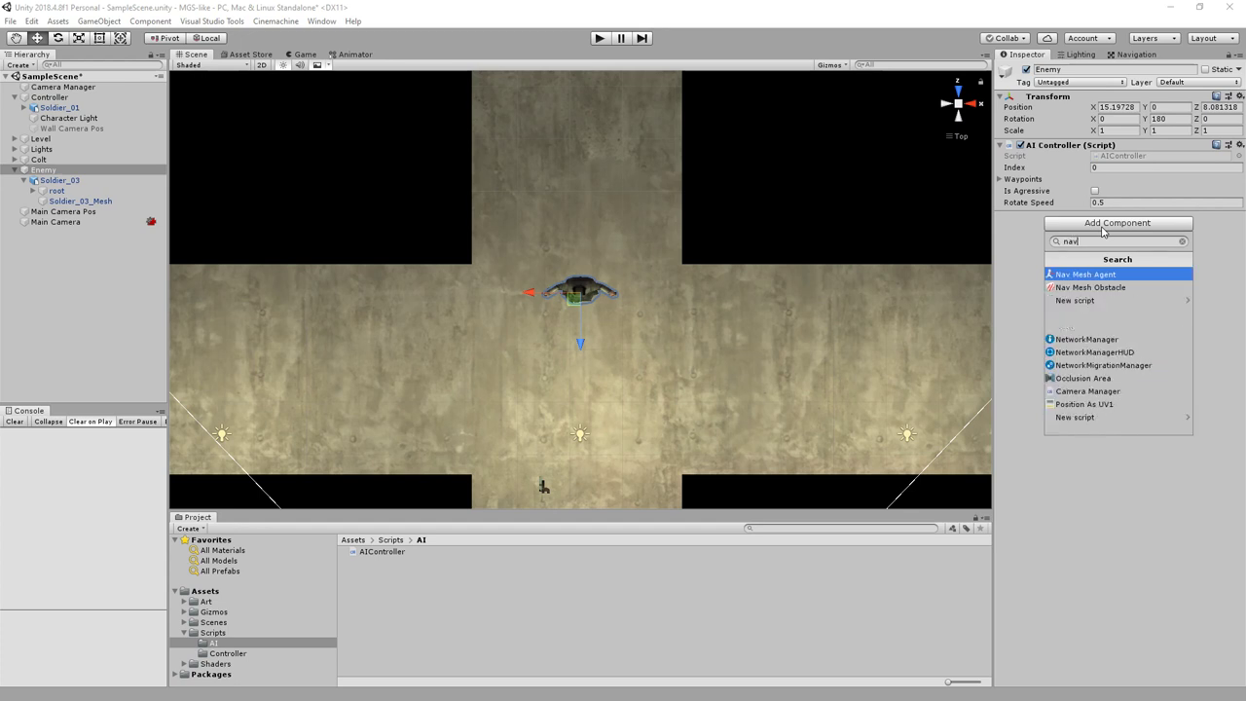
key("Return")
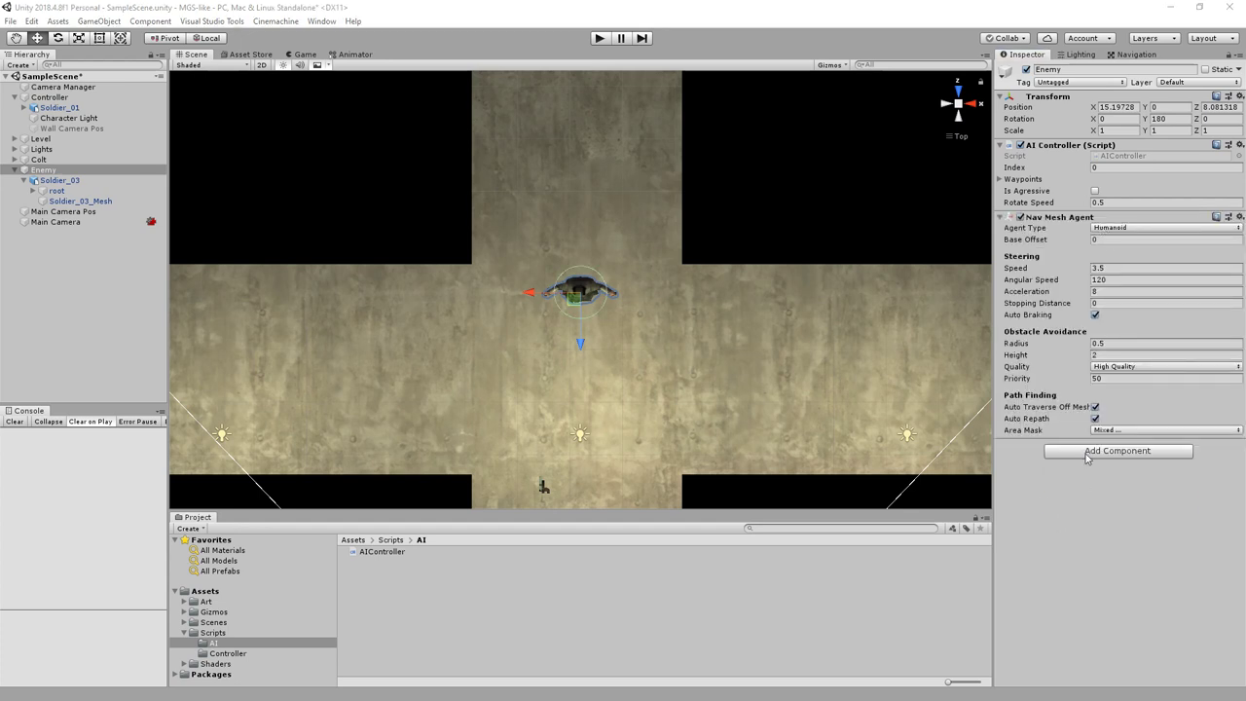
left_click(1087, 452)
type("col")
key("Down")
key("Down")
key("Down")
key("Down")
key("Down")
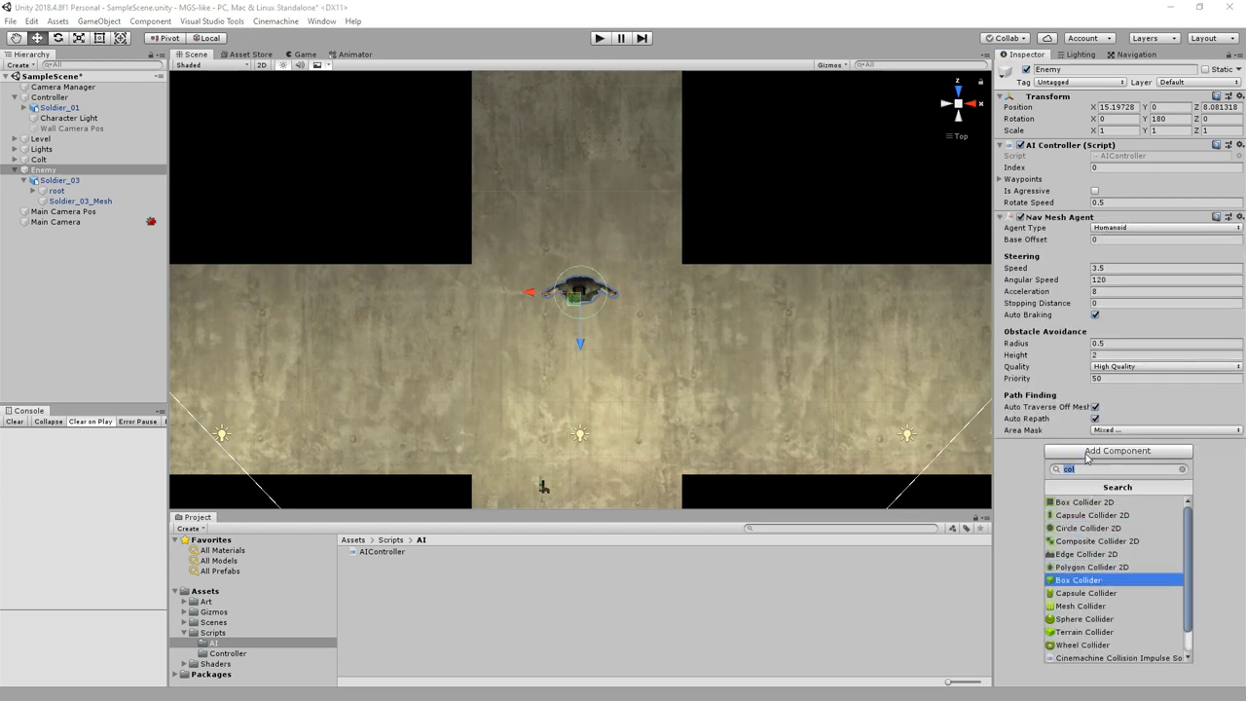
key("Down")
key("Down")
key("Down")
key("Up")
key("Up")
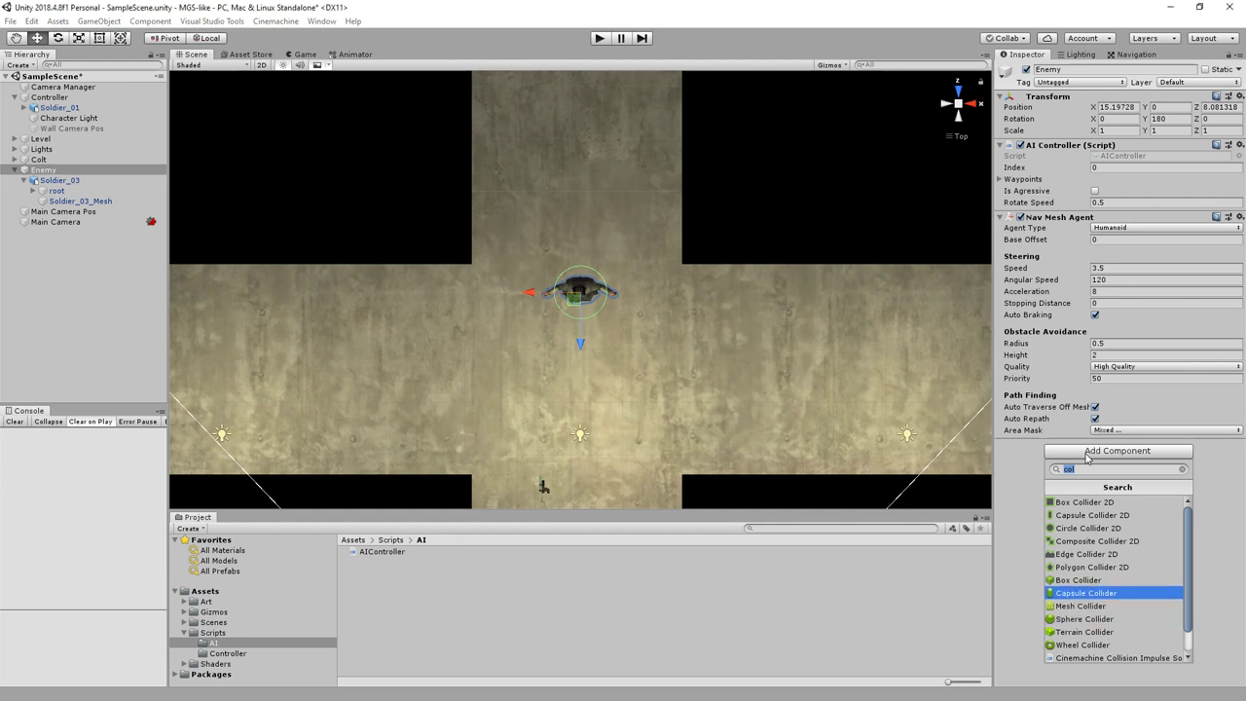
key("Return")
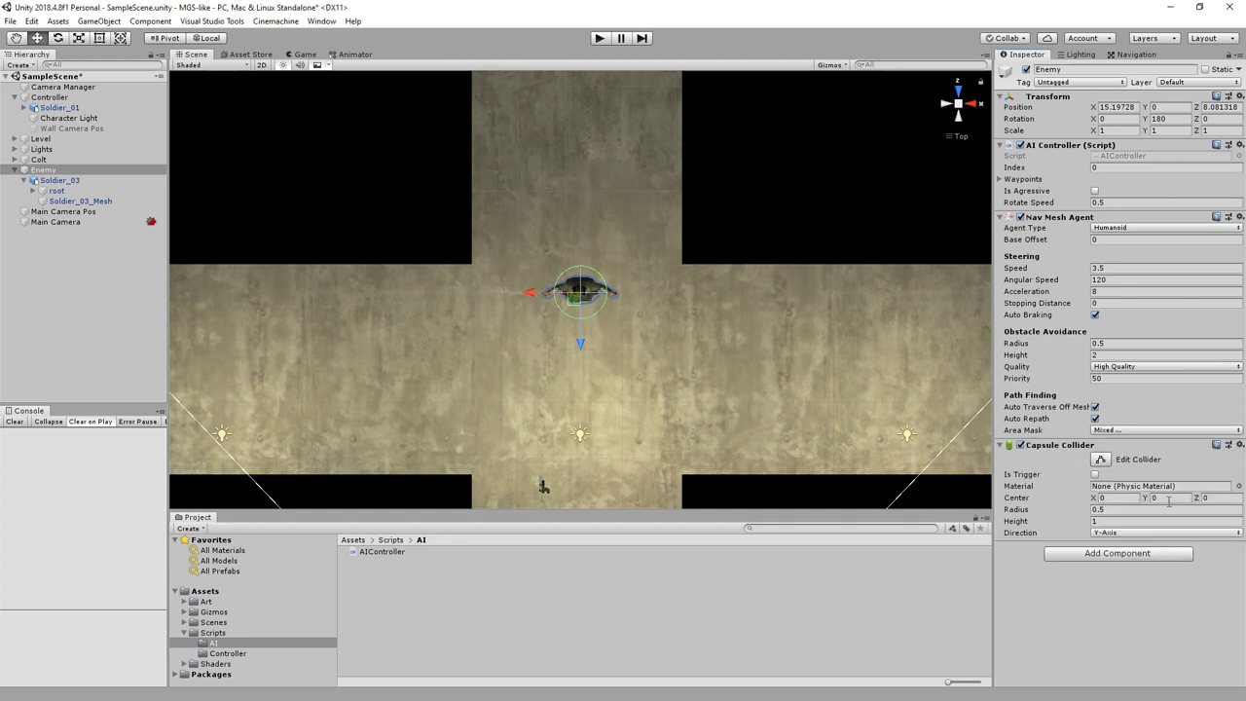
Set the capsule collider's center Y to 1, height 2 and radius 0.25.
left_click(1170, 499)
type("1")
left_click(1141, 522)
type("2")
key("Return")
left_click(1119, 510)
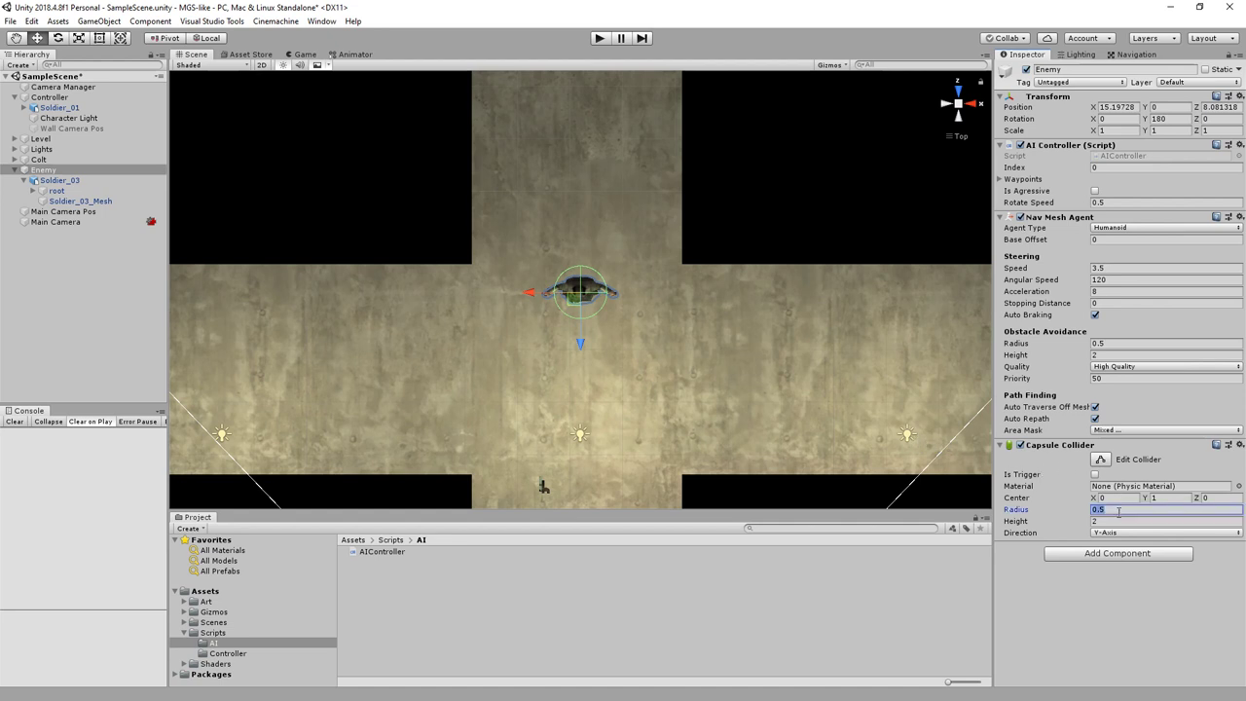
type(".25")
type(".2")
type("5")
Set the Nav Mesh Agent's radius to 0.25 and speed to 2.
left_click(1110, 343)
type("0.25")
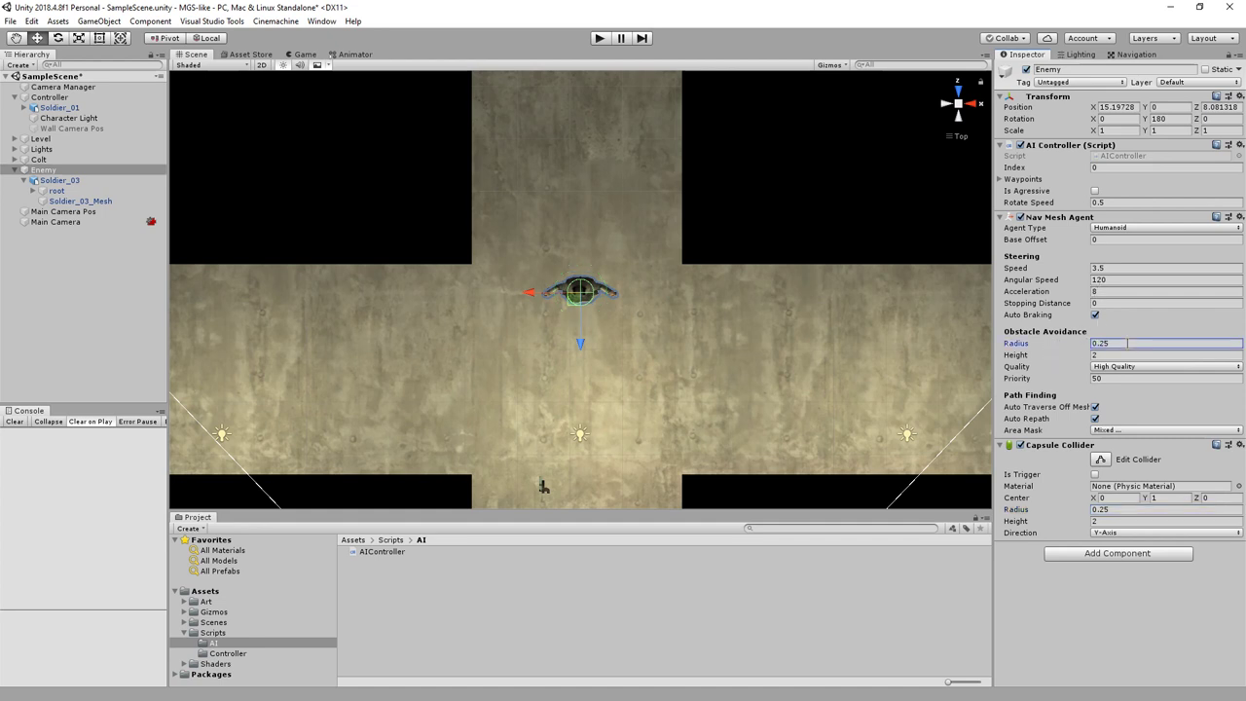
left_click(1111, 267)
type("2")
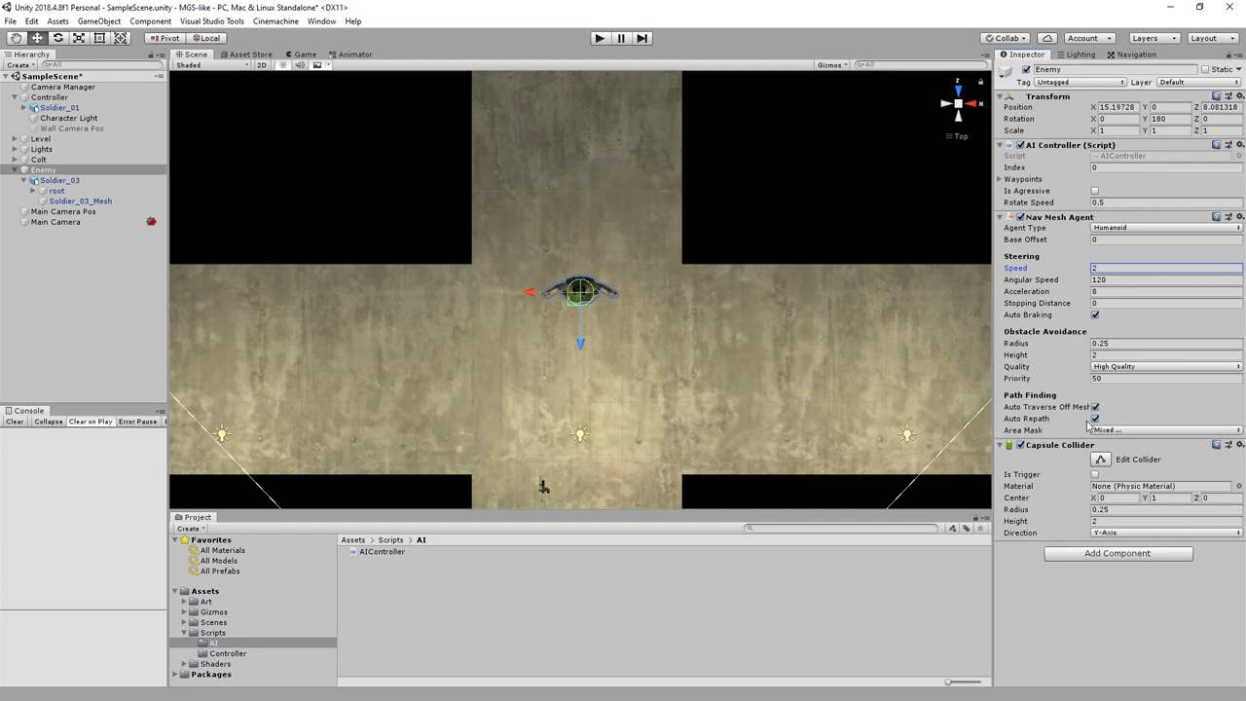
Add a kinematic Rigidbody and make the capsule collider a trigger.
left_click(1118, 553)
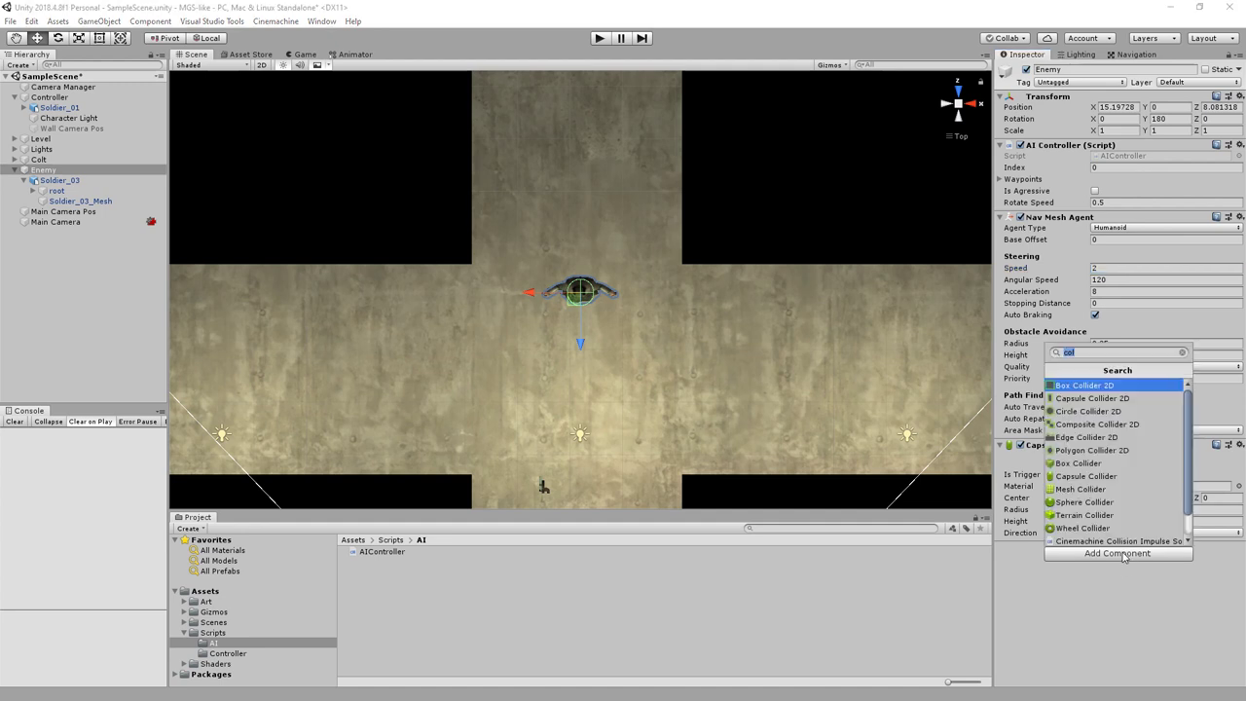
type("rigidbody")
key("Return")
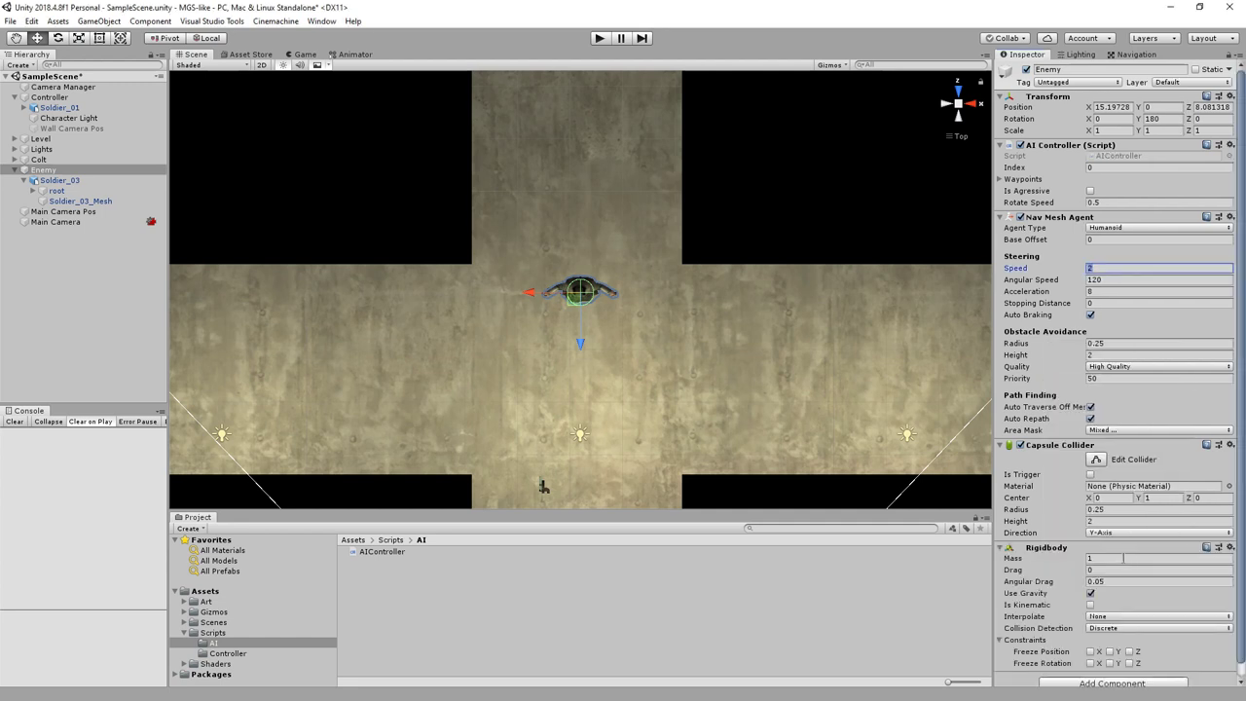
scroll(1120, 600, "down", 1)
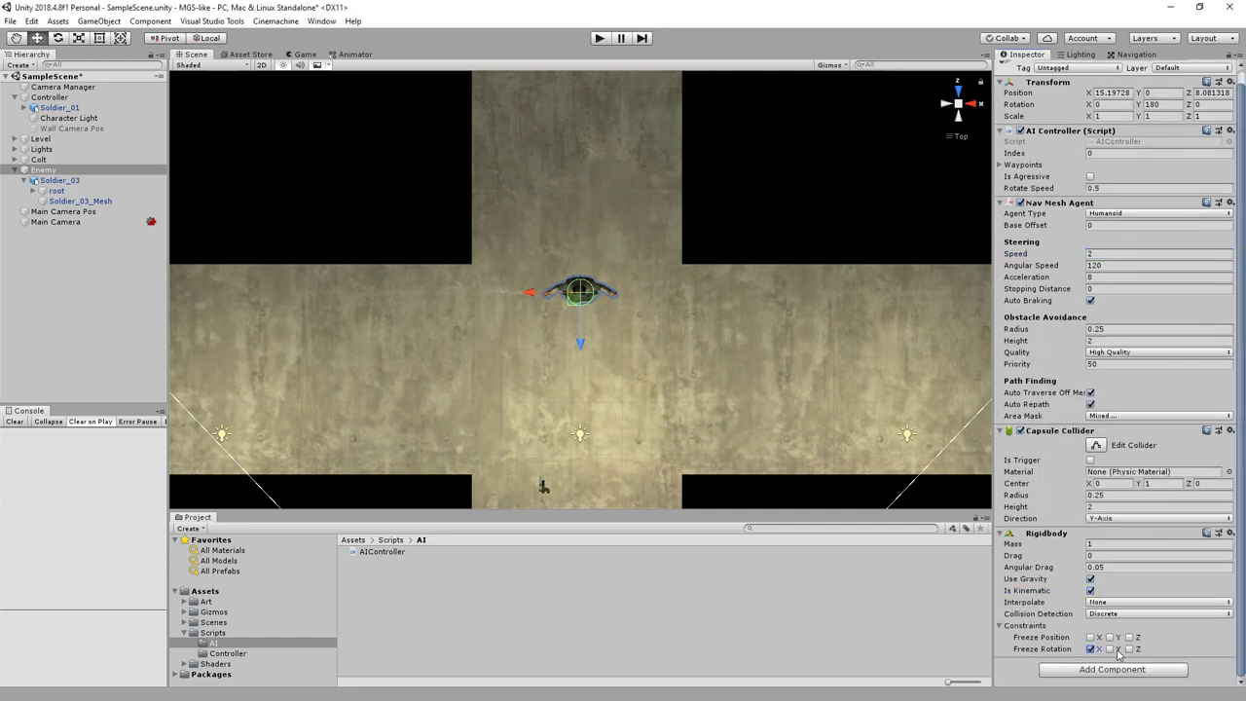
left_click(1113, 533)
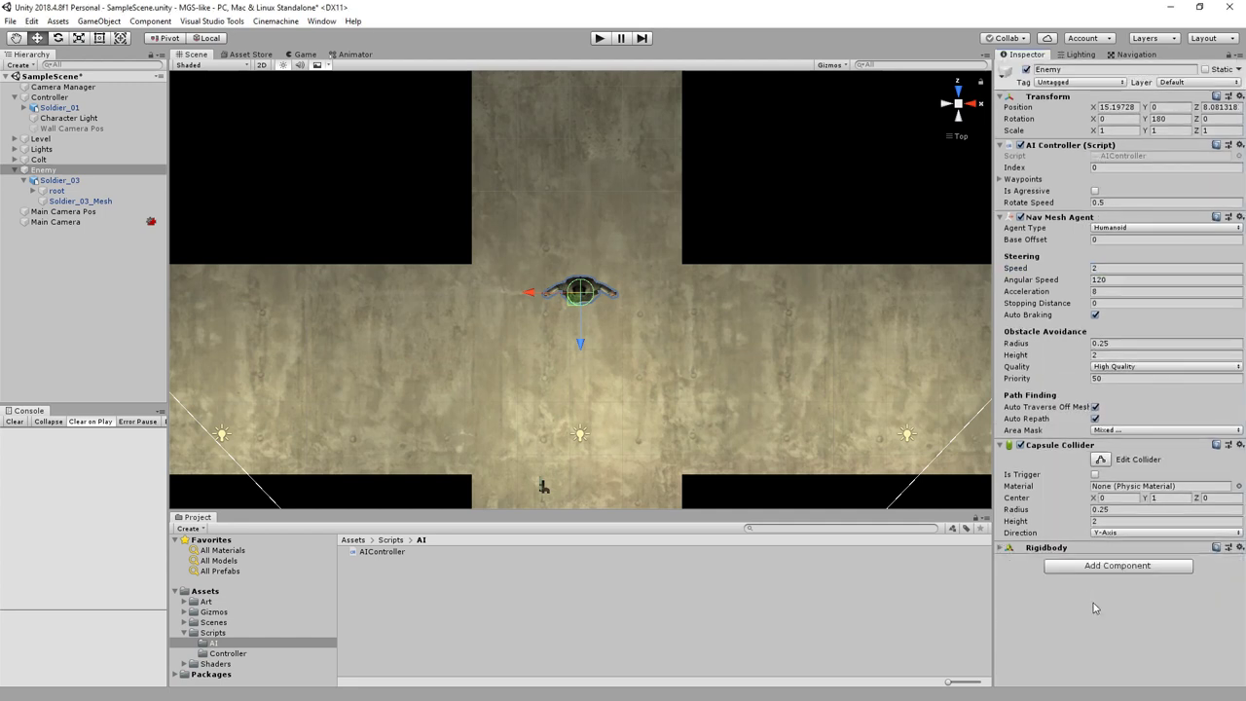
scroll(566, 378, "down", 2)
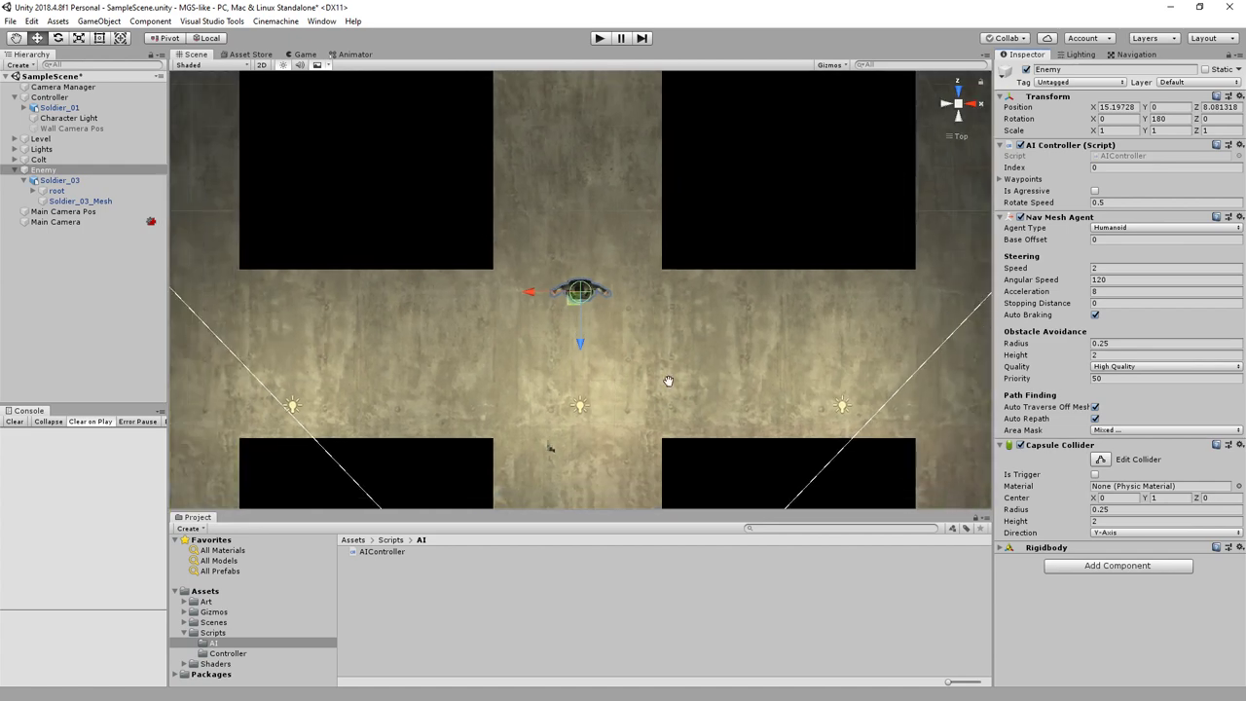
middle_click_drag(753, 473, 804, 275)
left_click(1095, 475)
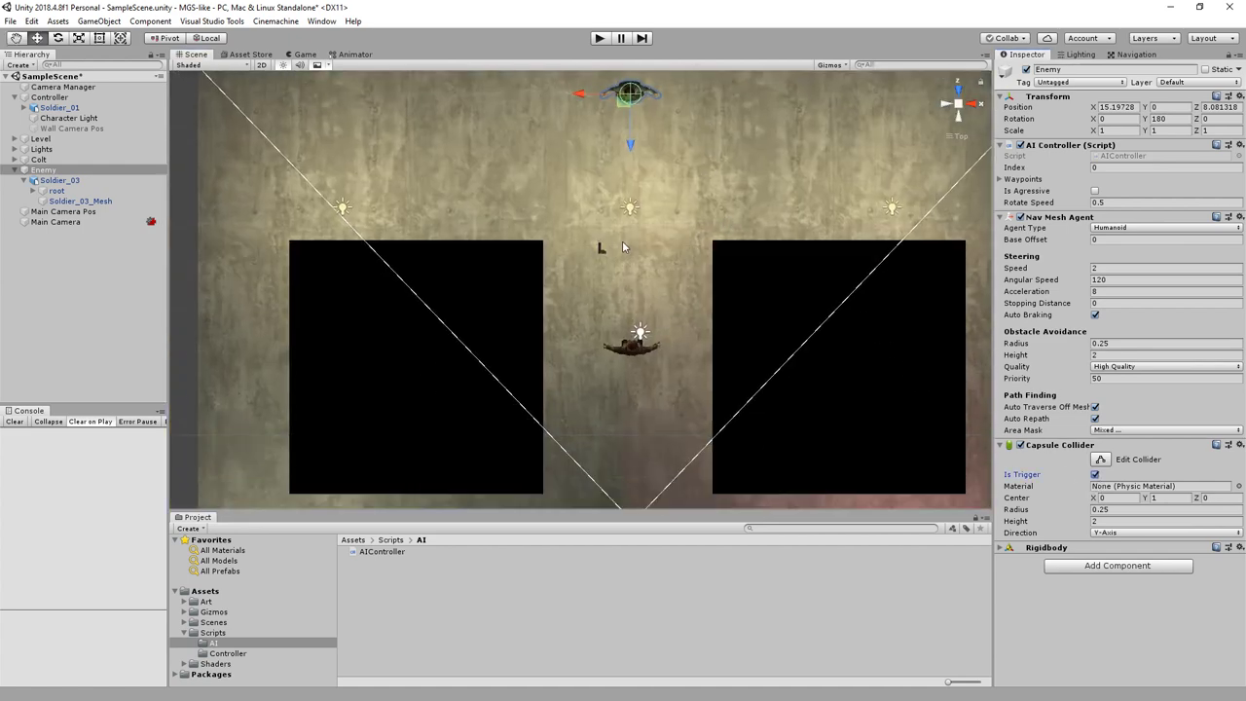
middle_click_drag(622, 240, 650, 365)
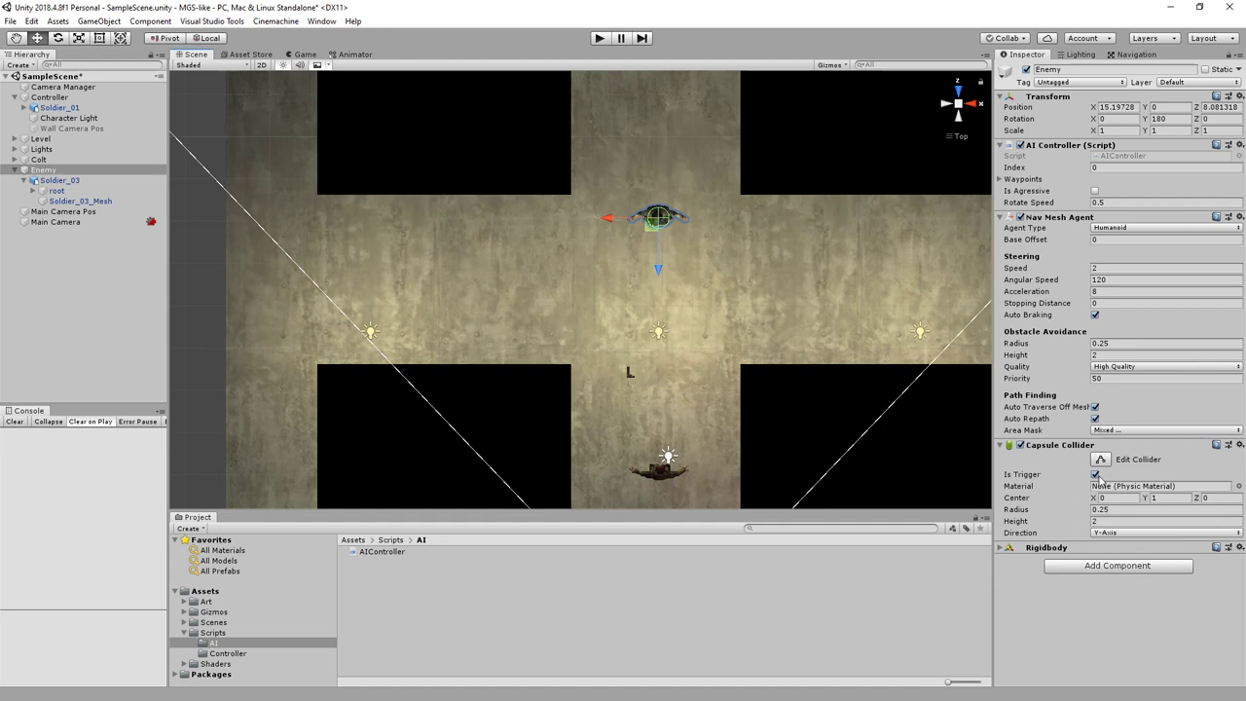
Create an empty root object named Waypoints.
key("ctrl+z")
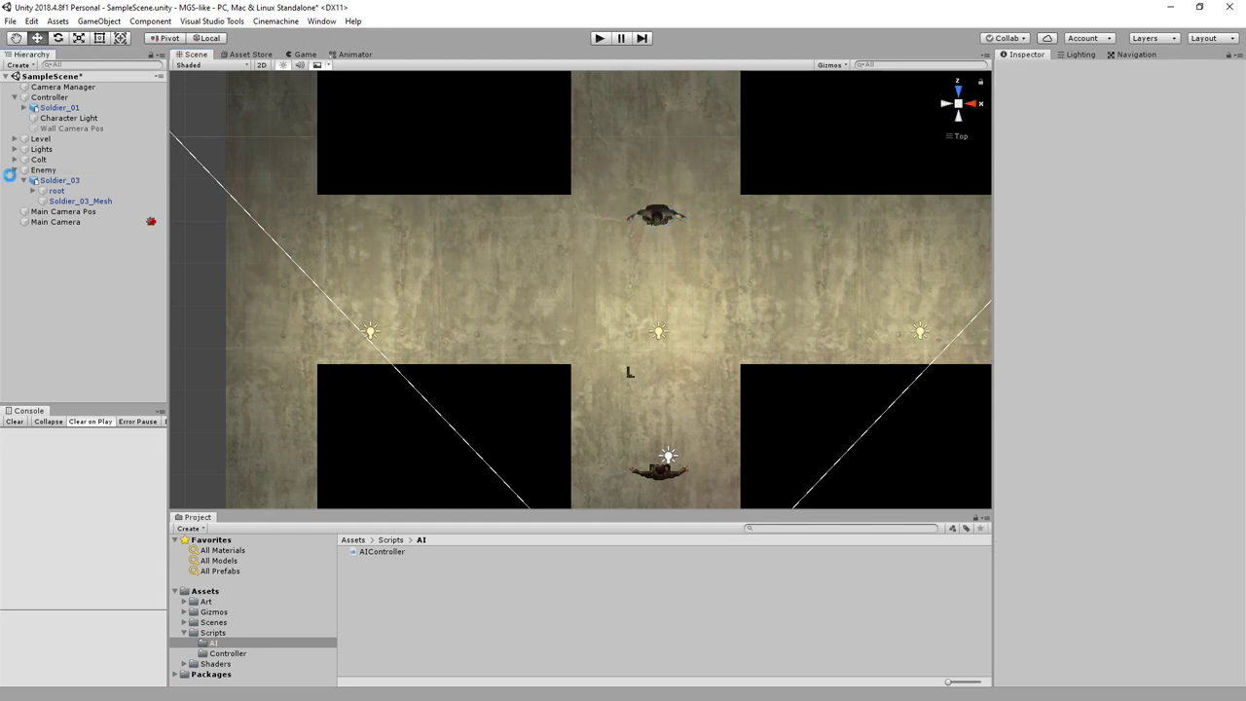
key("ctrl+z")
left_click(99, 22)
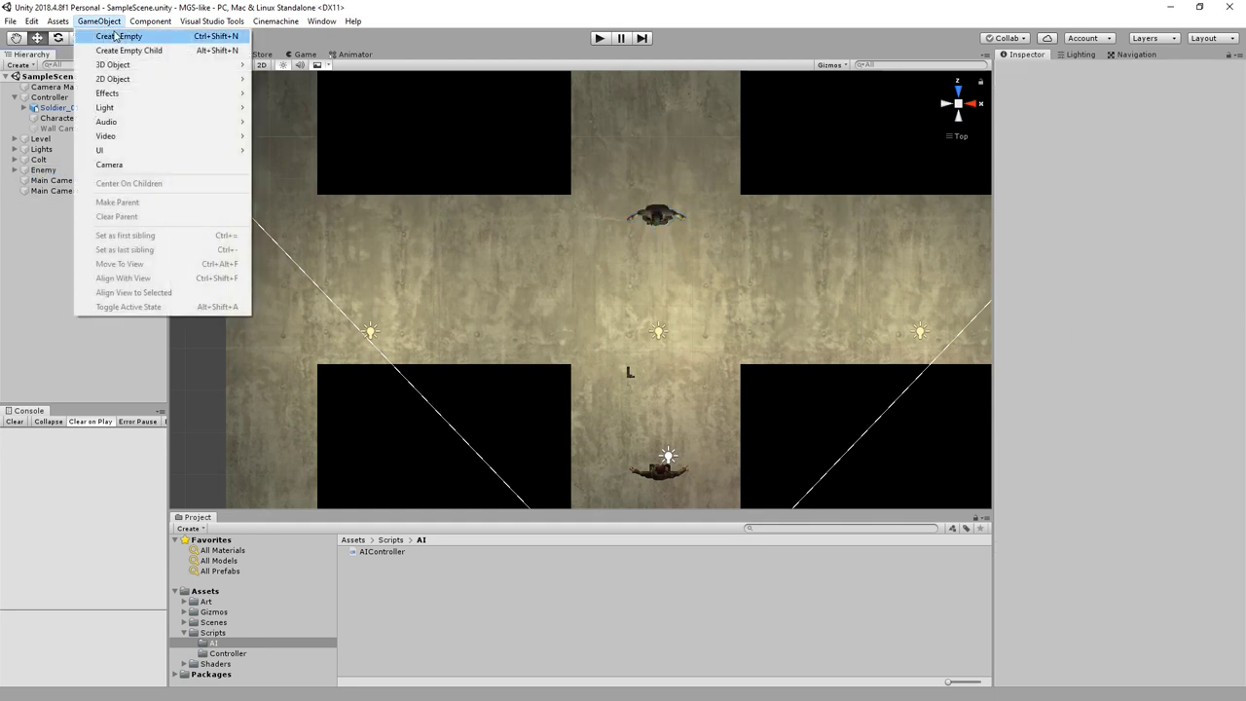
left_click(115, 34)
type("Wa")
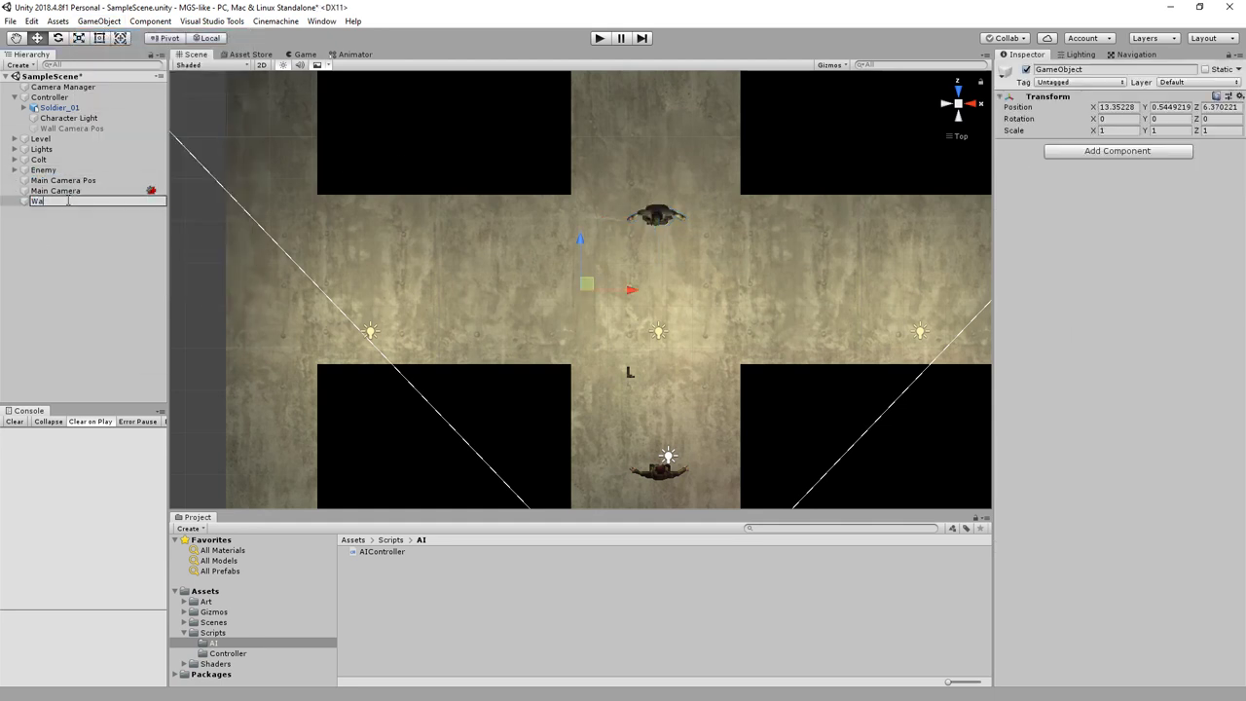
type("ypoints")
key("Return")
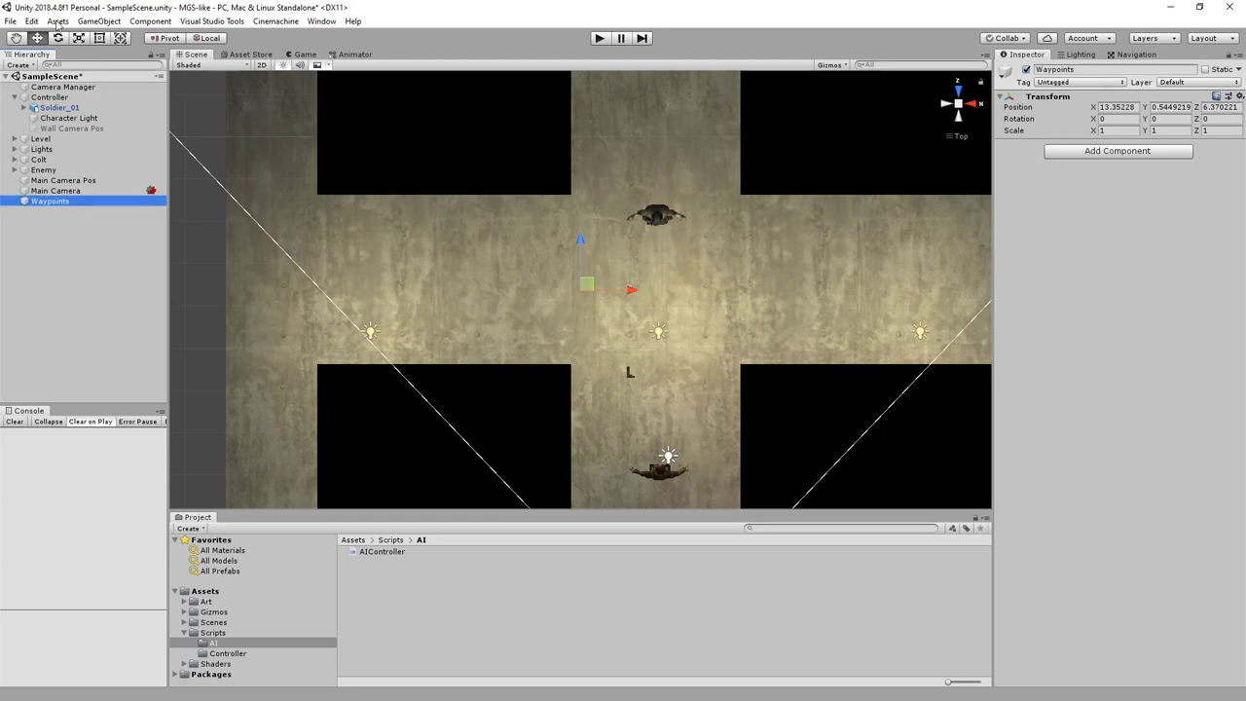
Add a child waypoint named 1 with a blue label icon in the corridor's middle.
left_click(99, 21)
left_click(107, 50)
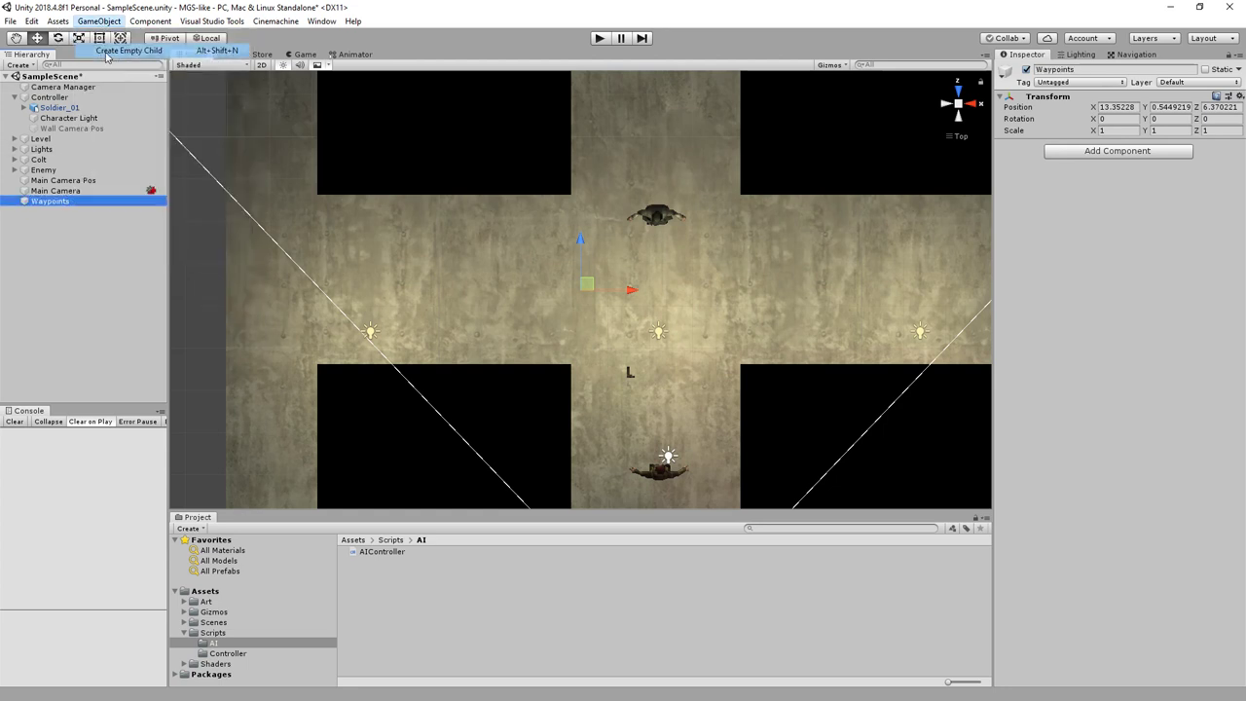
left_click(1071, 70)
type("1")
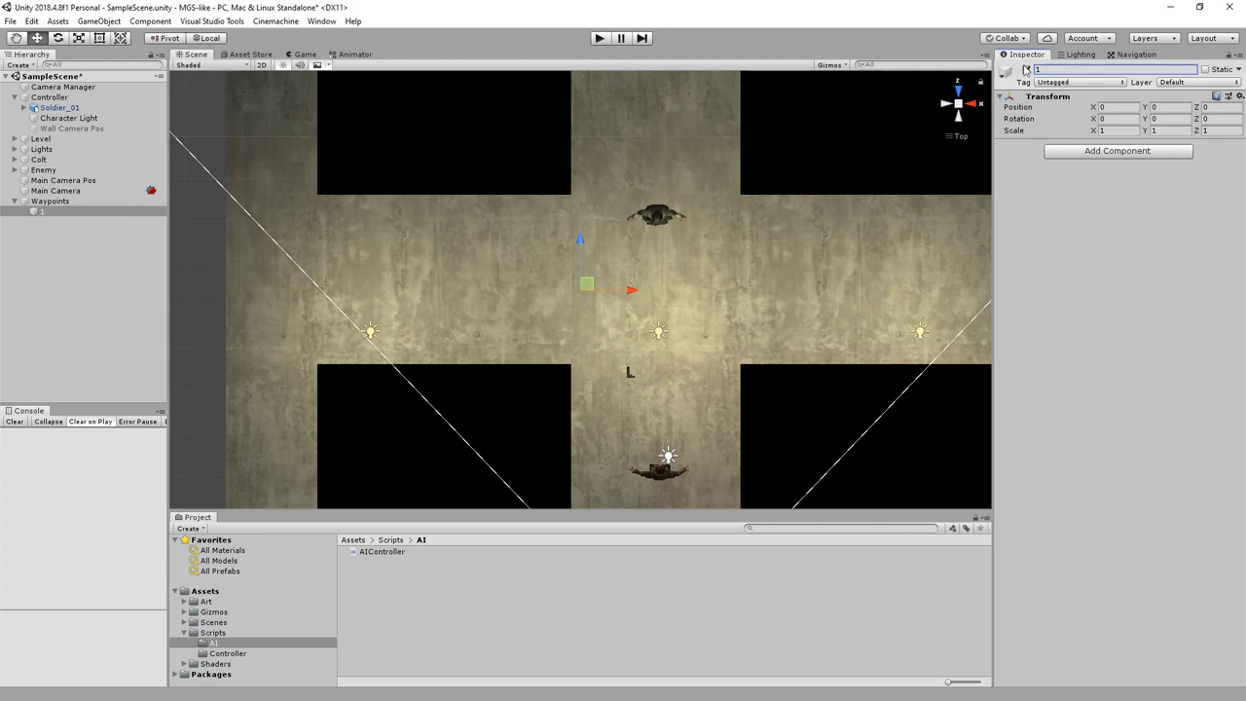
left_click(1009, 72)
left_click(1031, 100)
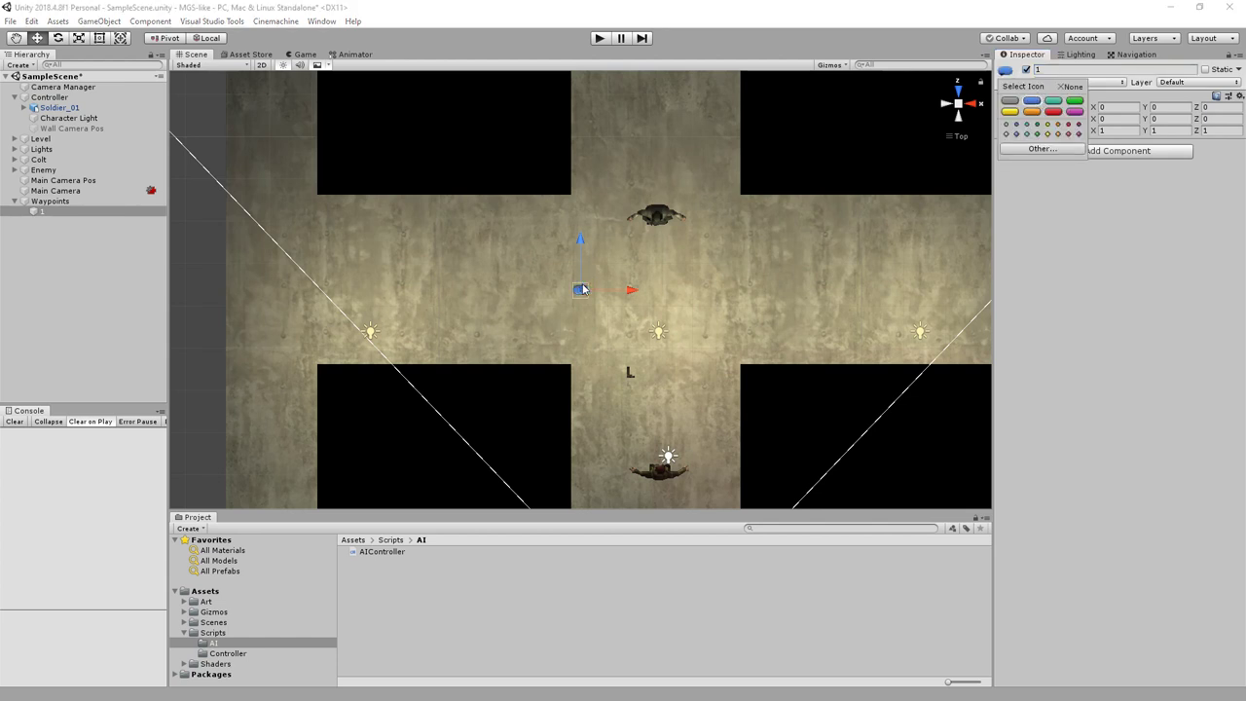
mouse_move(582, 290)
left_mouse_down()
mouse_move(678, 297)
mouse_move(385, 299)
left_mouse_up()
Duplicate waypoint 1 twice and place the copies on the corridor's left and right.
key("ctrl+d")
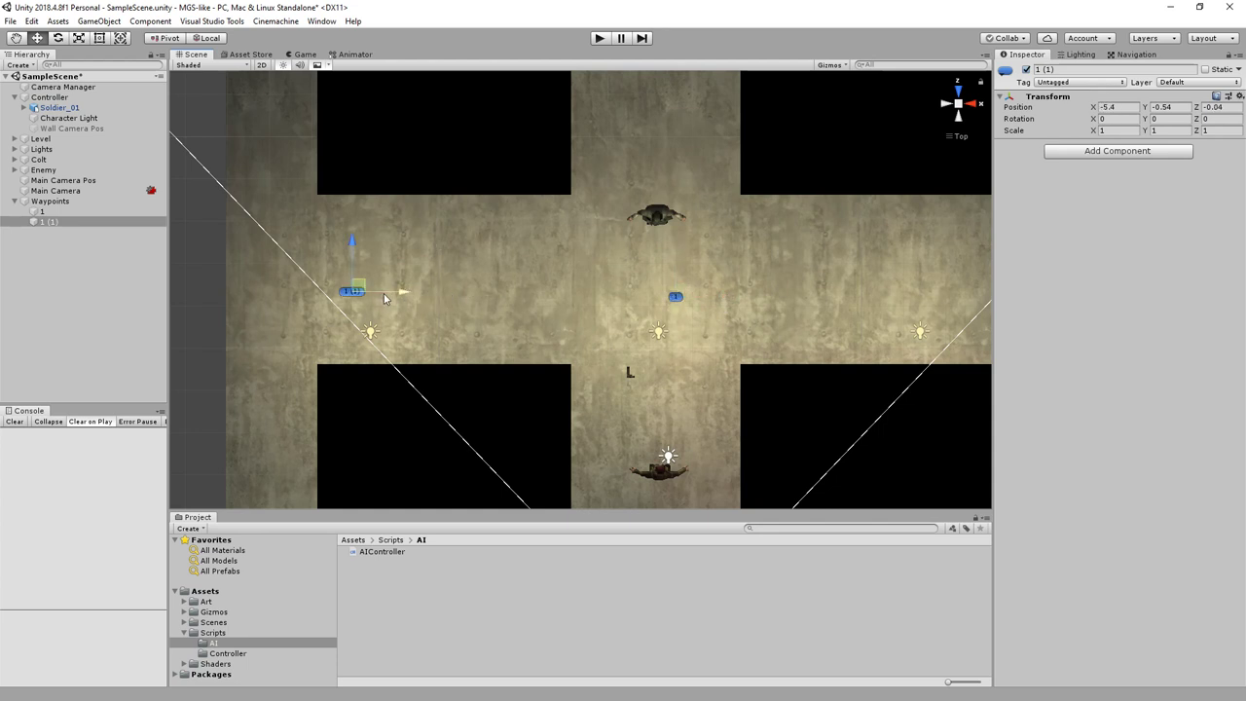
key("ctrl+d")
middle_click_drag(526, 281, 405, 317)
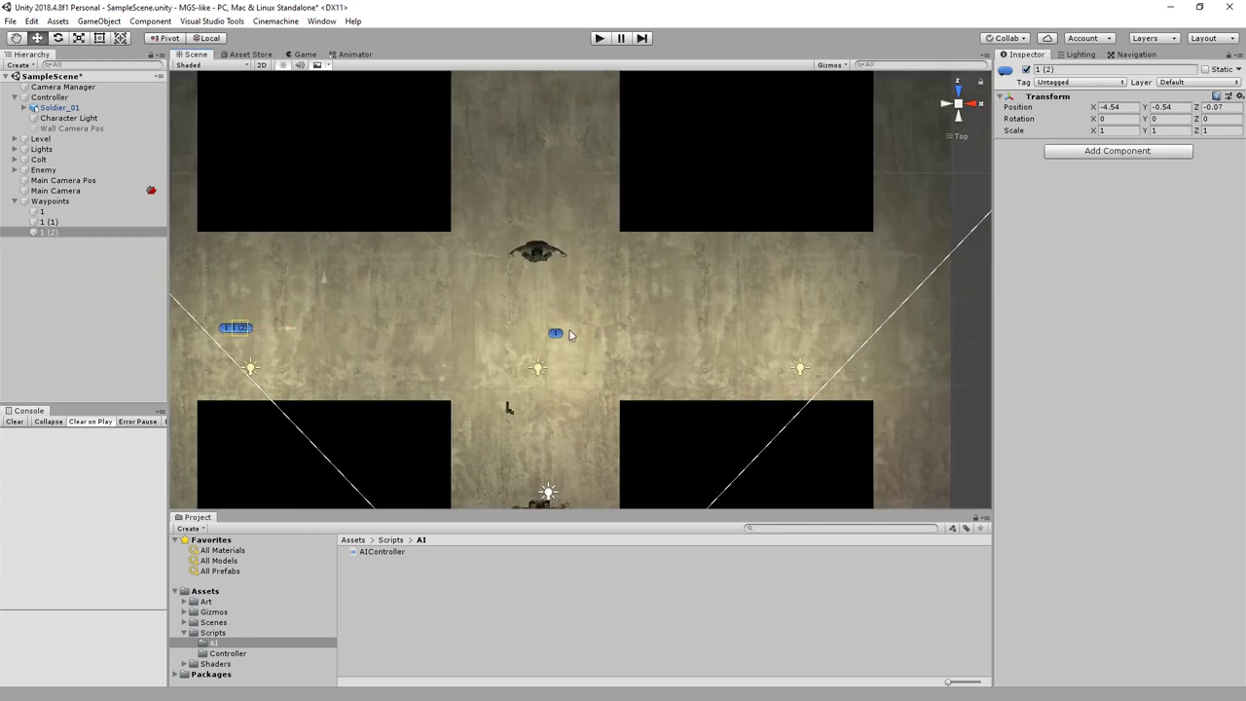
left_click_drag(571, 335, 880, 332)
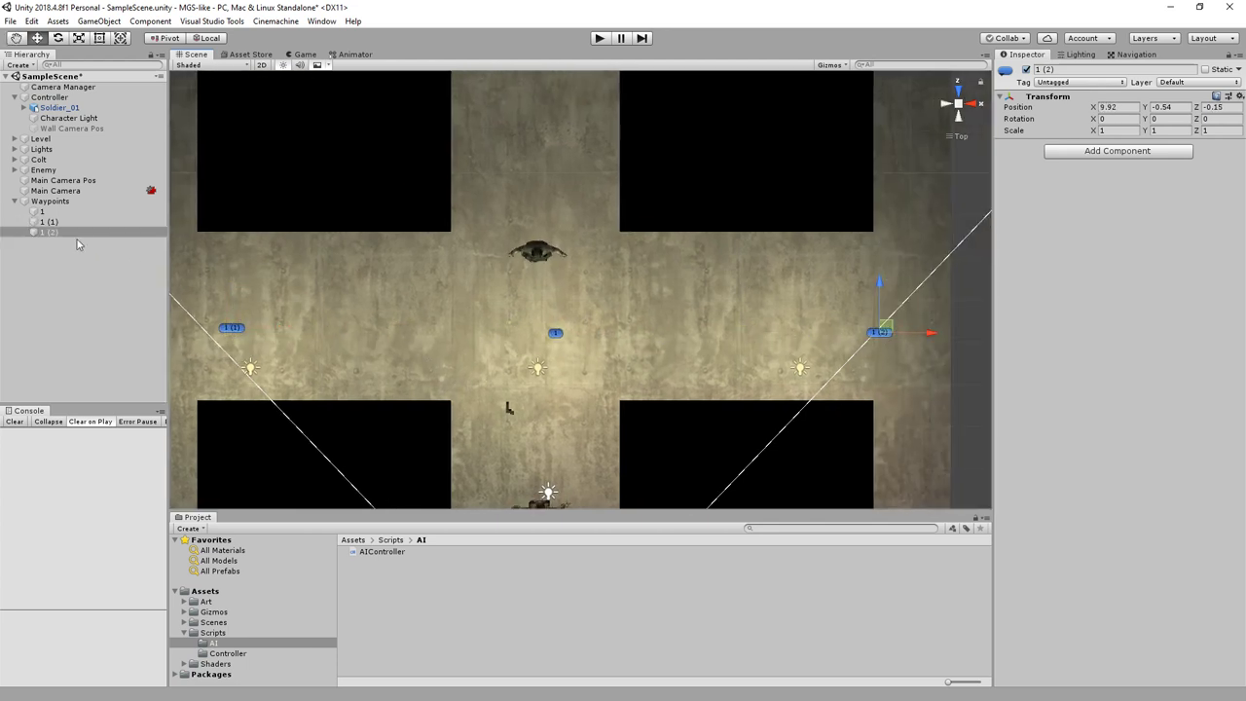
left_click(49, 97)
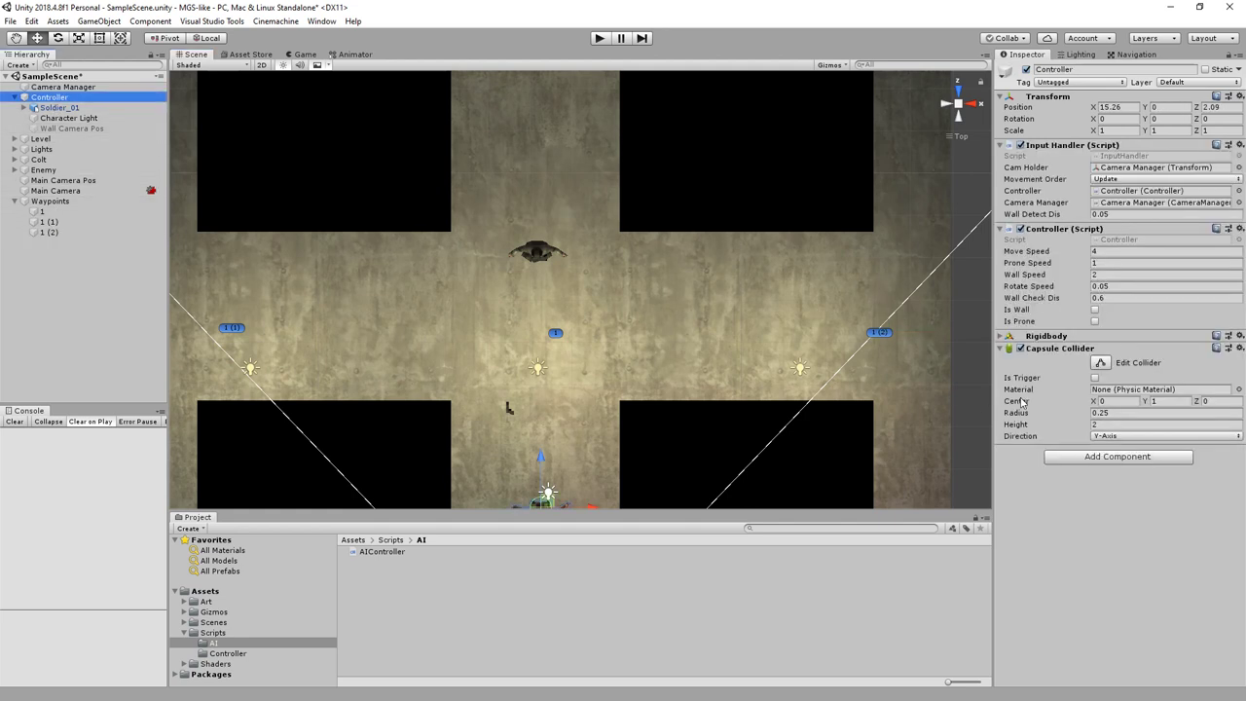
Give Enemy three waypoint entries targeting 1, 1 (1) and 1 (2).
left_click(14, 97)
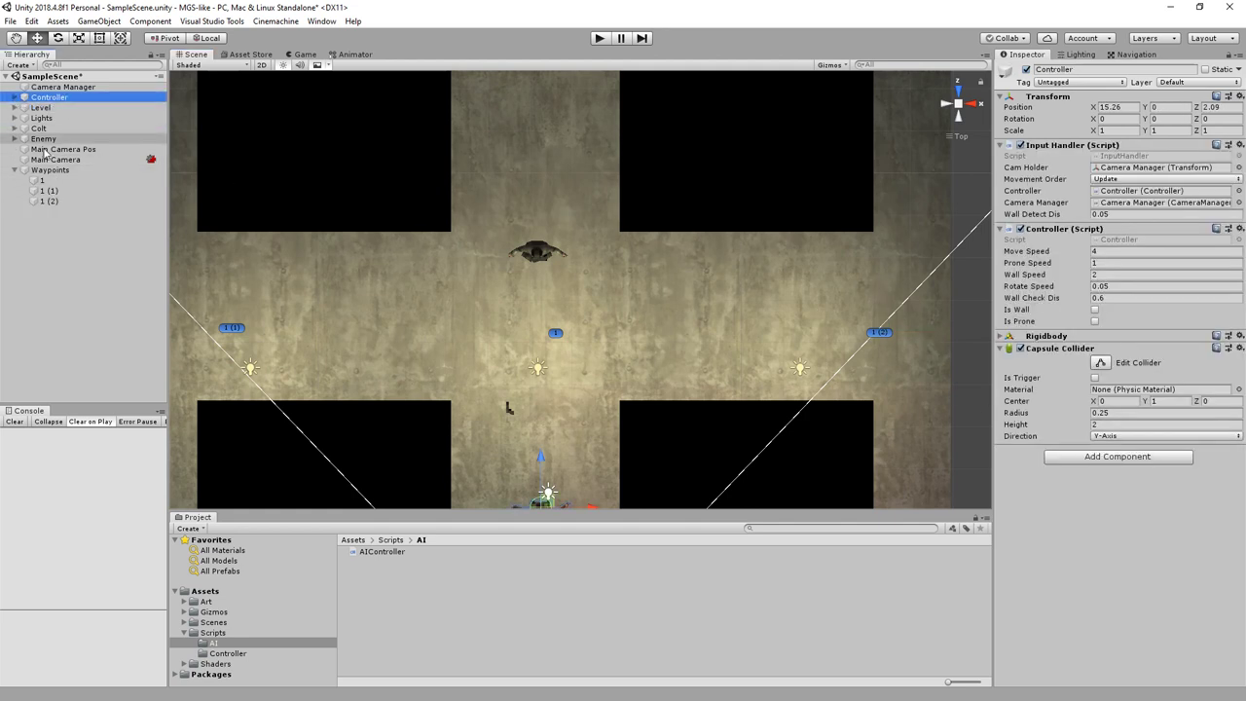
left_click(43, 139)
left_click(1023, 179)
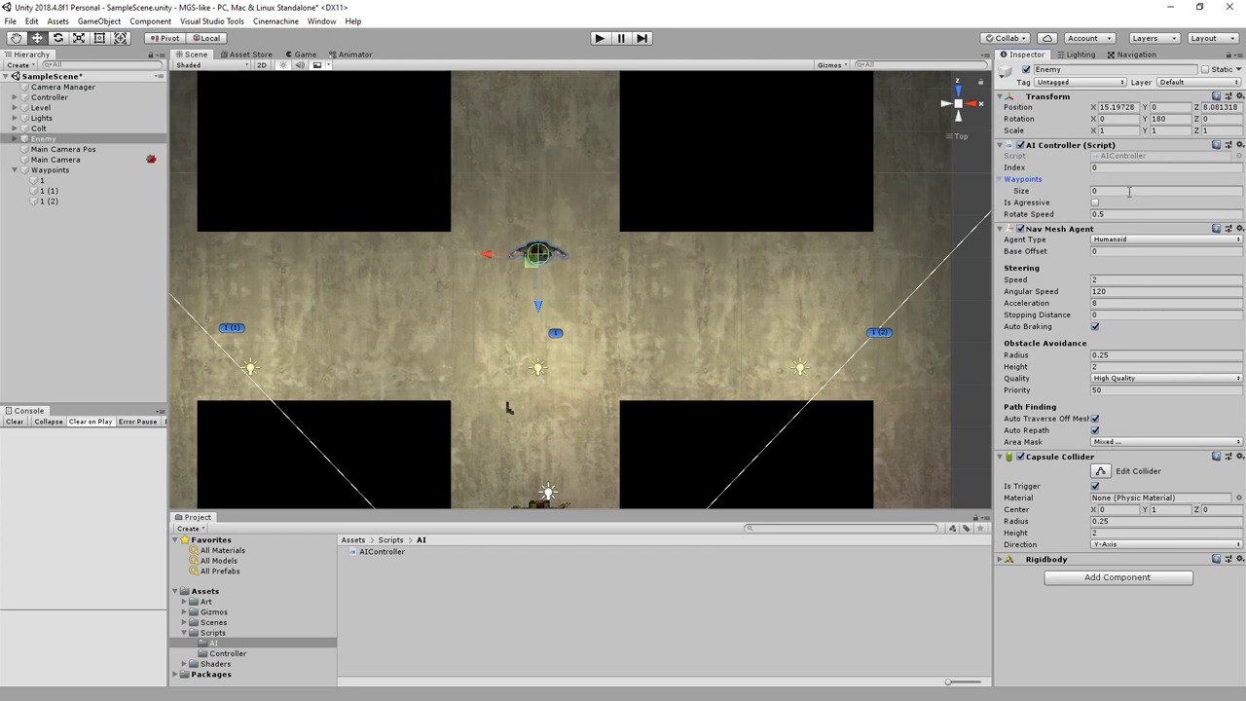
left_click(1129, 192)
type("3")
key("Return")
left_click(1032, 202)
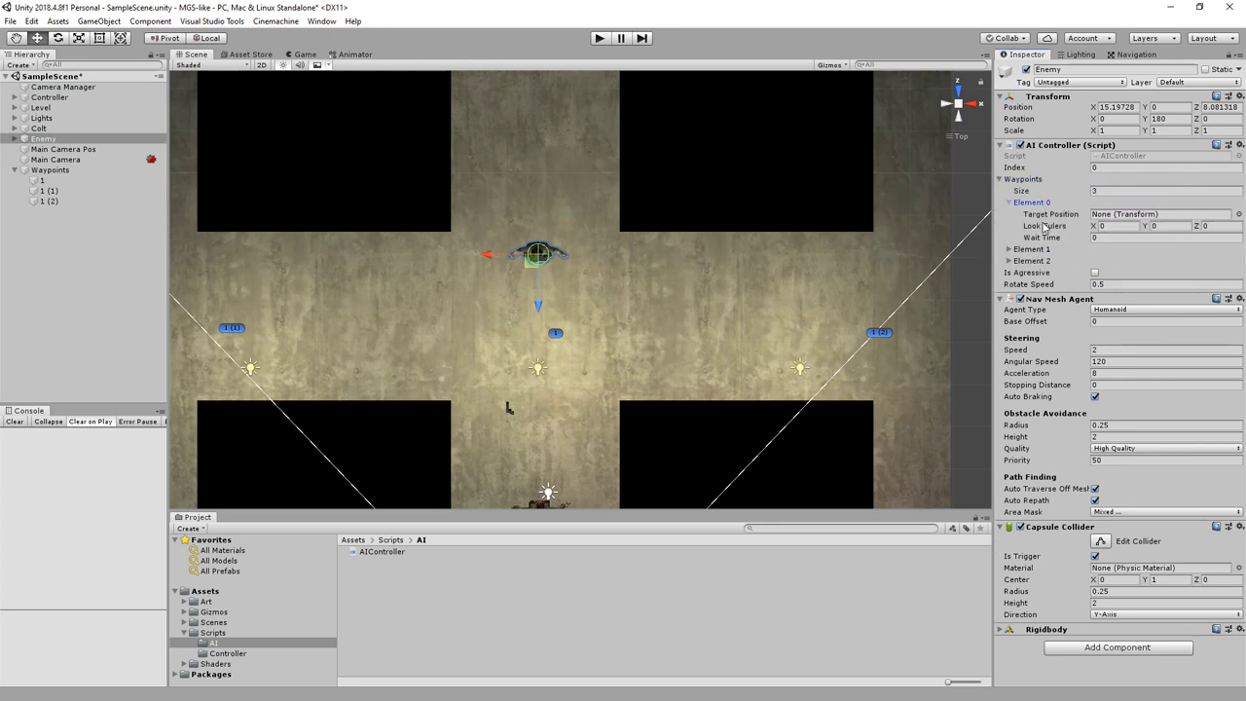
left_click(1034, 250)
left_click(1030, 296)
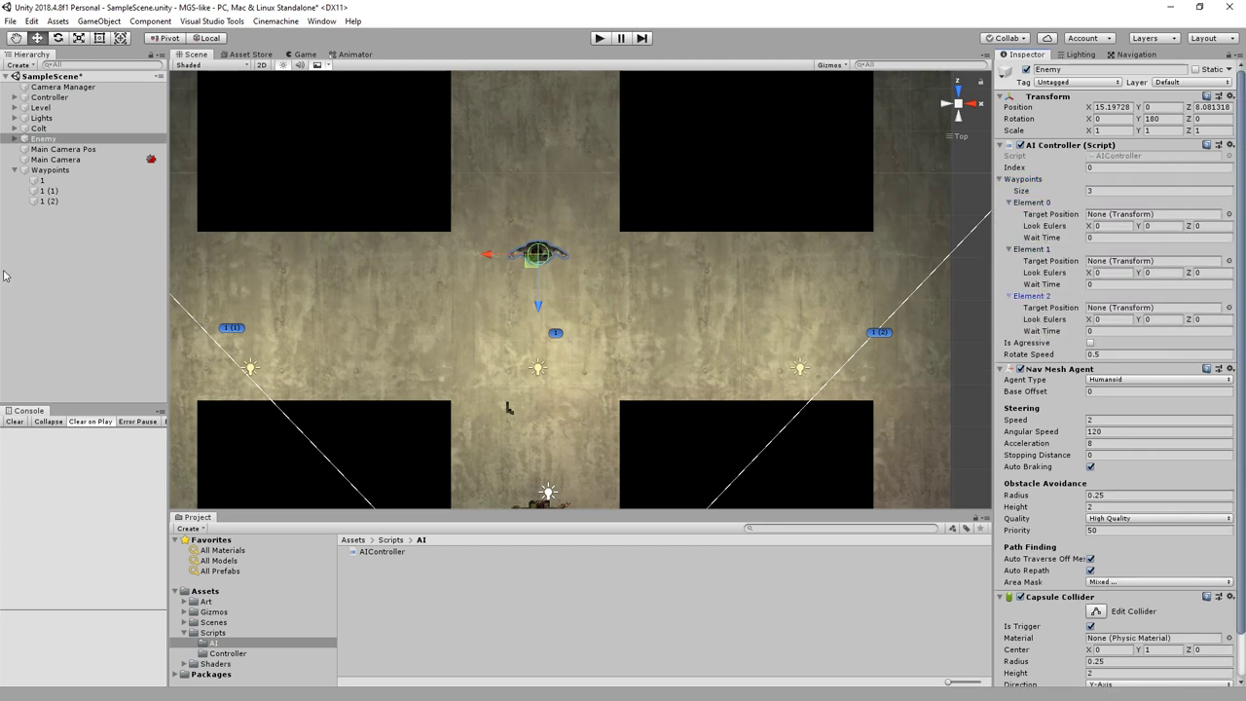
left_click_drag(41, 181, 1115, 224)
mouse_move(47, 191)
left_mouse_down()
mouse_move(1110, 250)
mouse_move(1116, 262)
left_mouse_up()
left_click_drag(49, 202, 1120, 307)
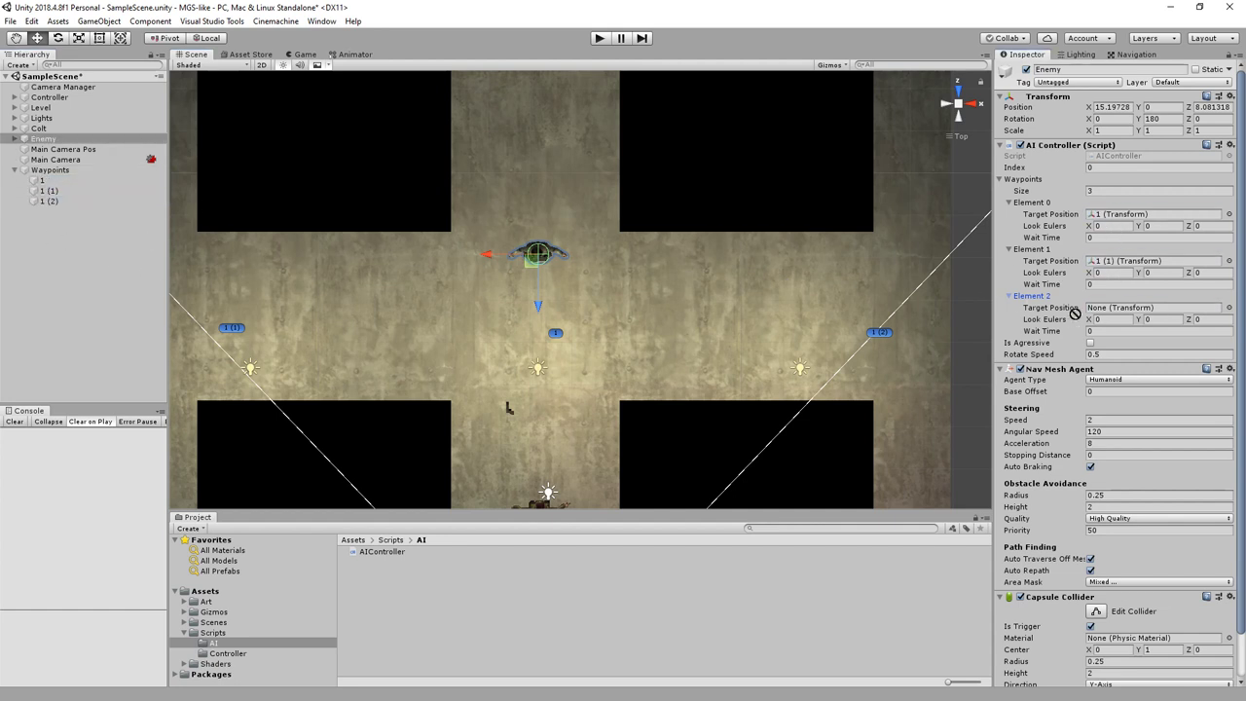
Move waypoint 1 (1) further left and waypoint 1 (2) further right.
middle_click_drag(568, 334, 692, 324)
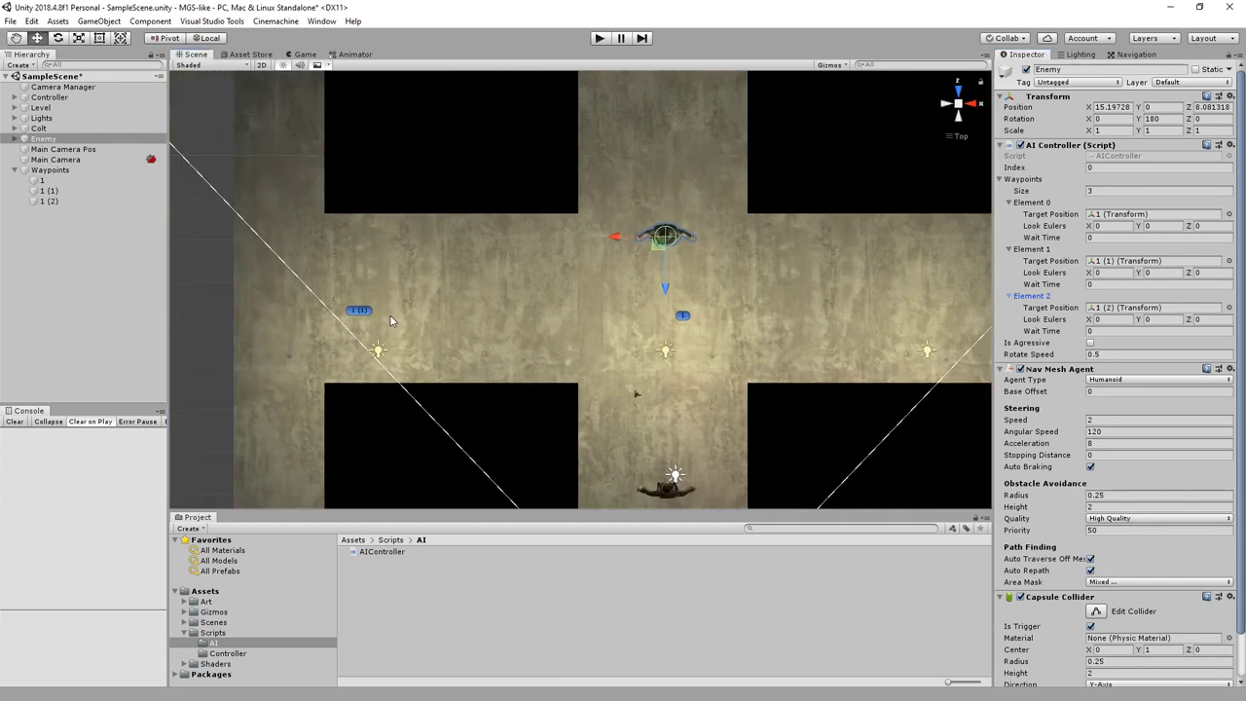
left_click(360, 318)
middle_click_drag(360, 318, 480, 322)
left_click_drag(483, 328, 399, 328)
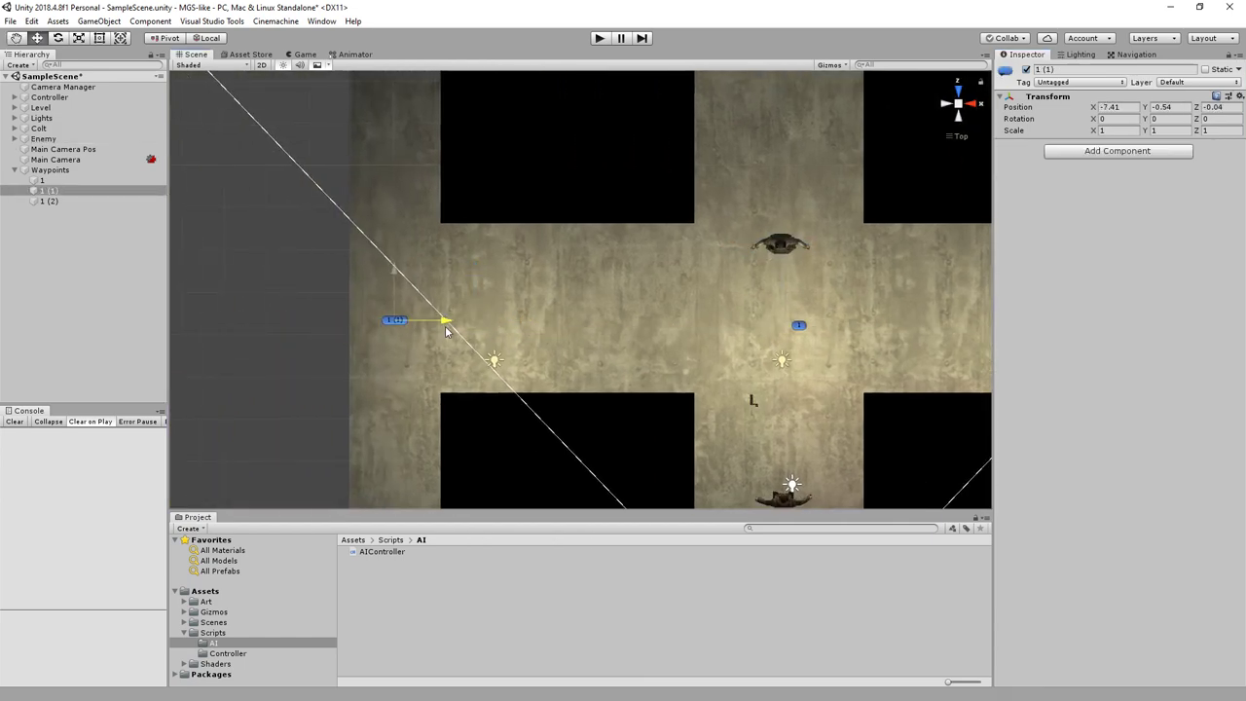
middle_click_drag(974, 331, 641, 306)
left_click(797, 300)
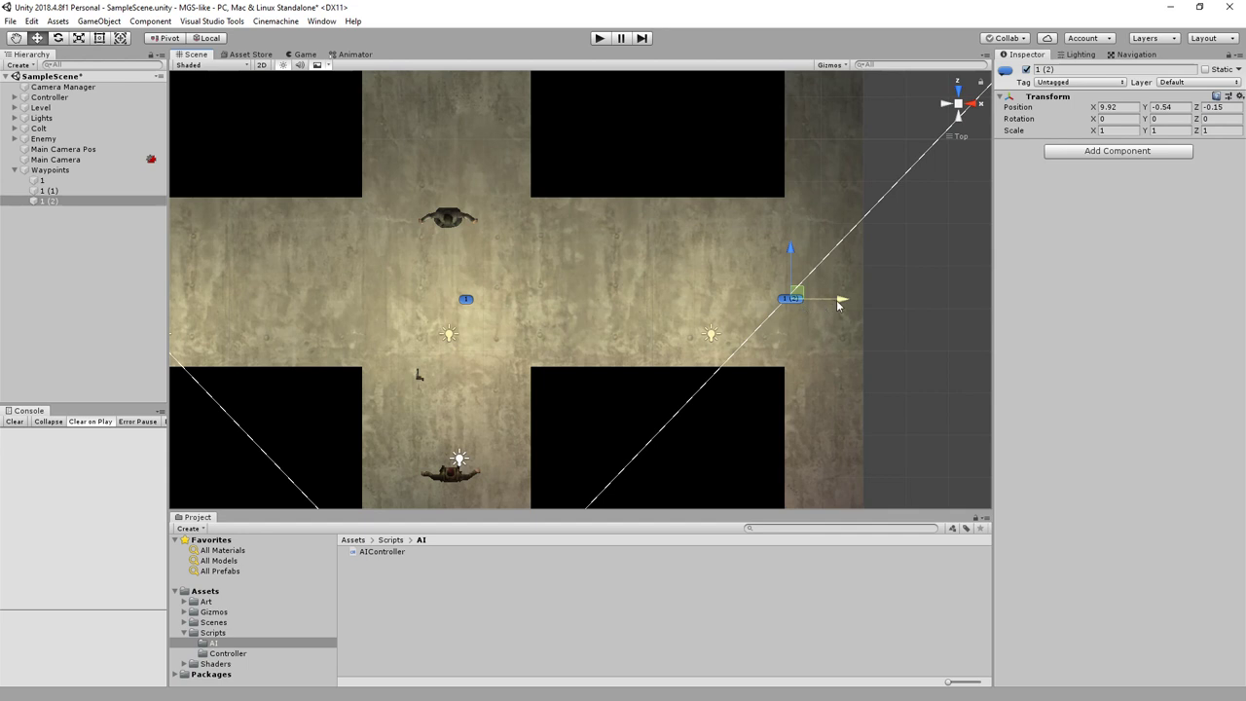
left_click_drag(838, 305, 876, 304)
left_click(45, 181)
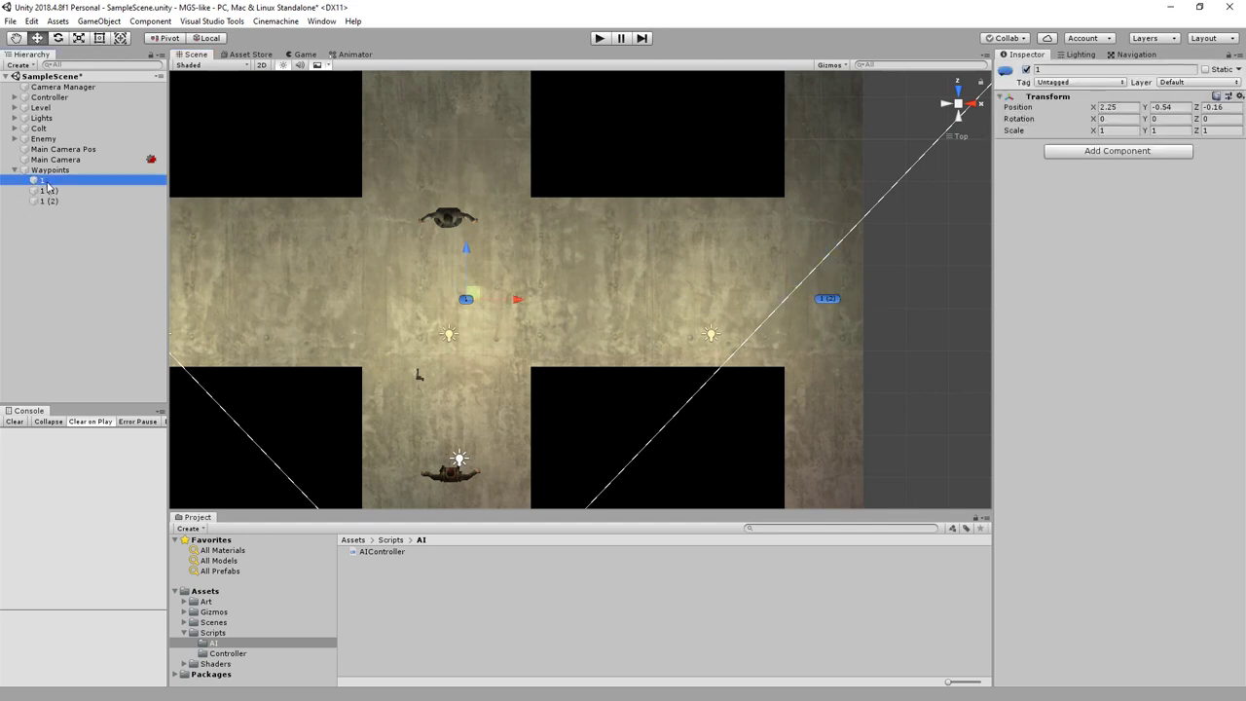
Set Element 0's wait time to 3 and facing angle Y to 180.
left_click(43, 138)
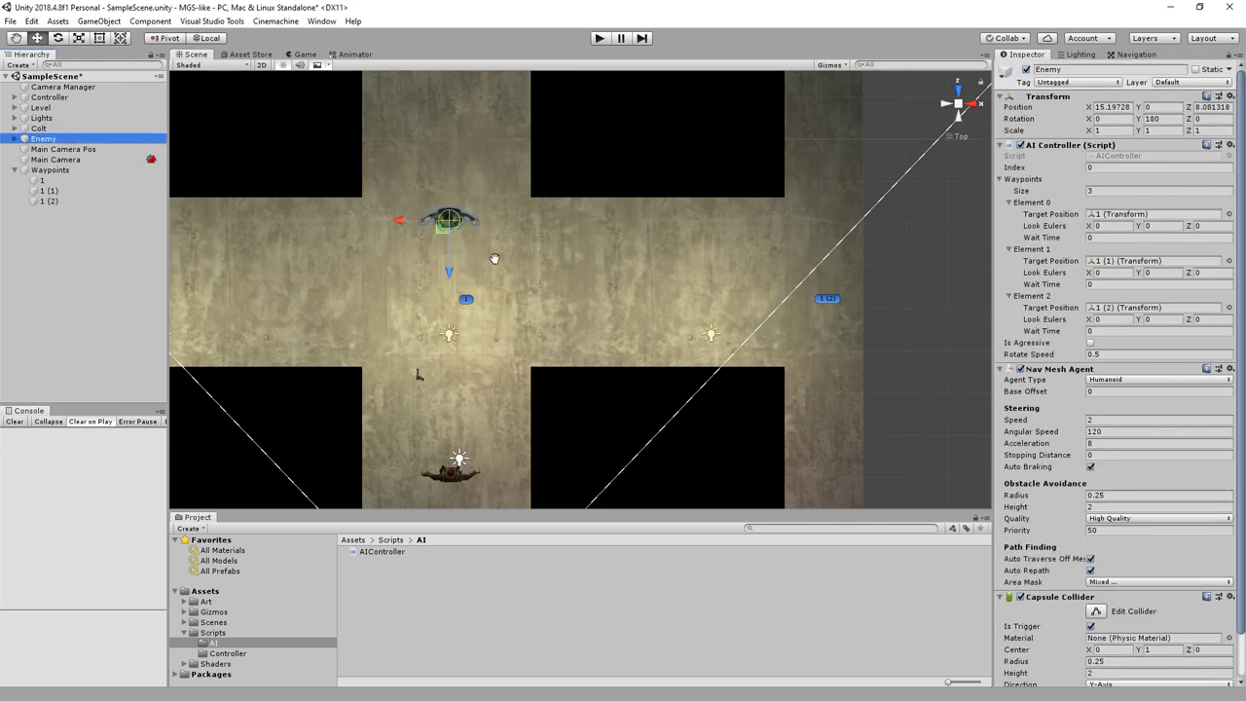
middle_click_drag(494, 258, 730, 238)
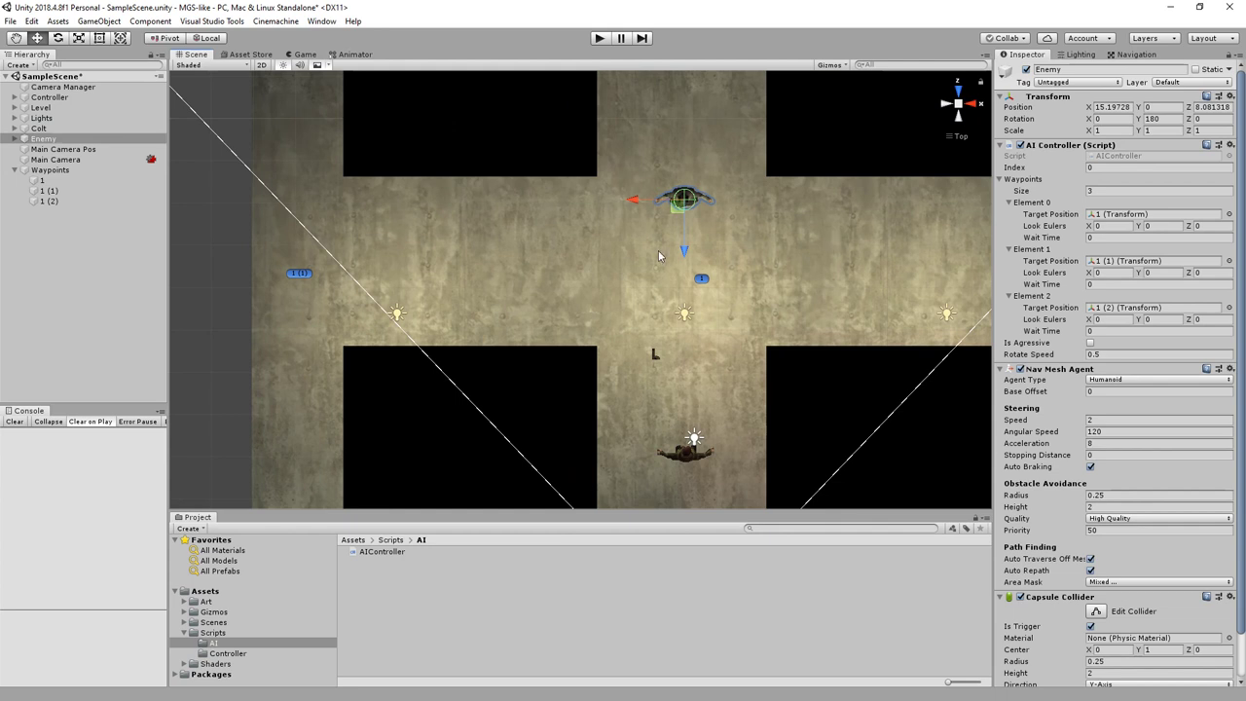
middle_click_drag(715, 296, 700, 304)
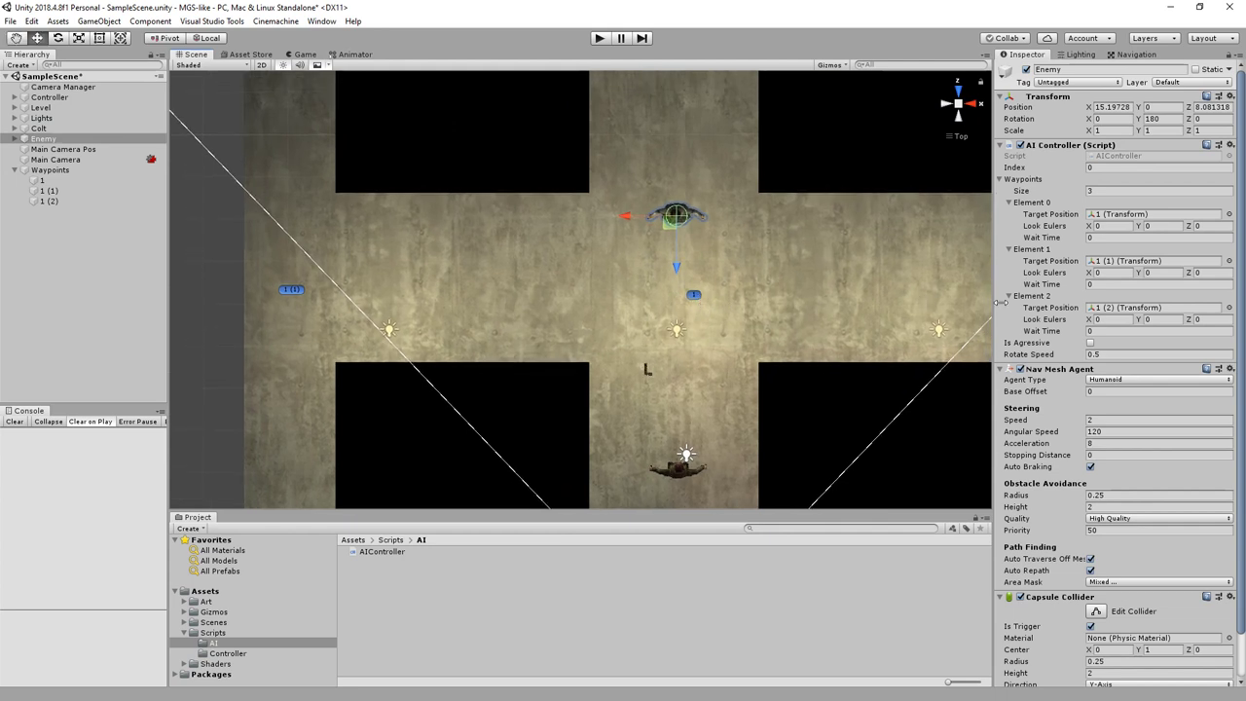
left_click(1098, 241)
type("3")
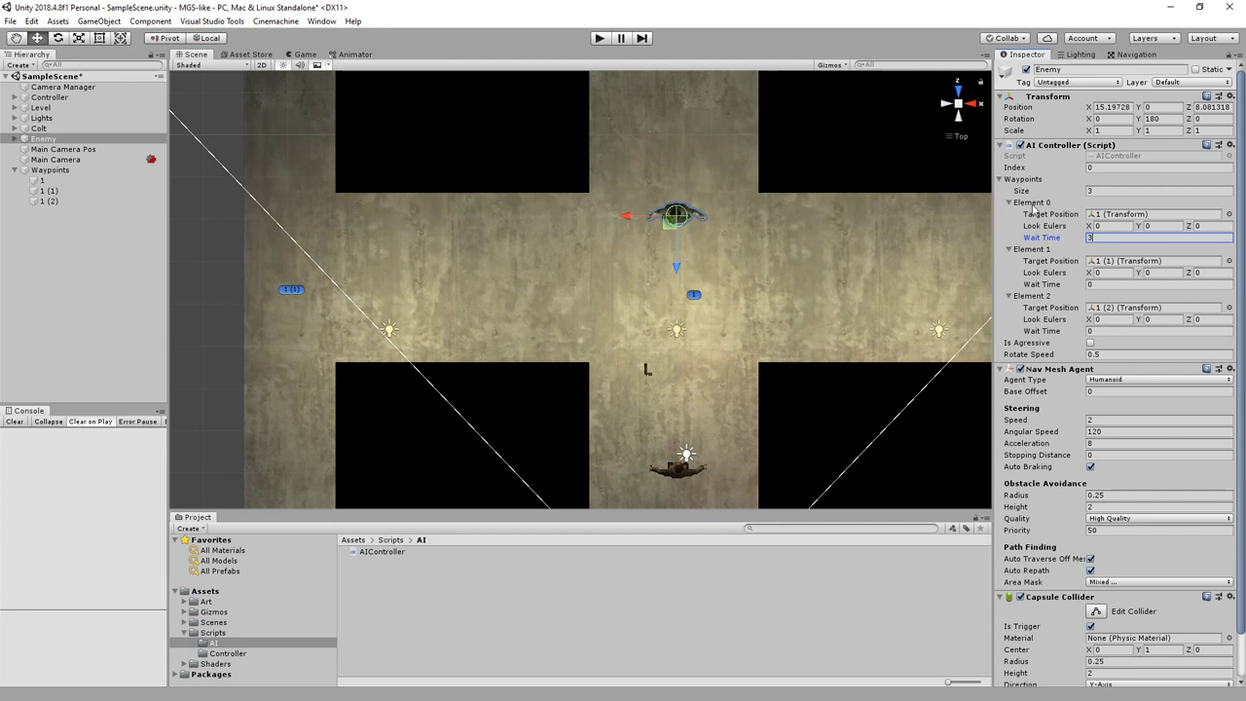
left_click(1173, 227)
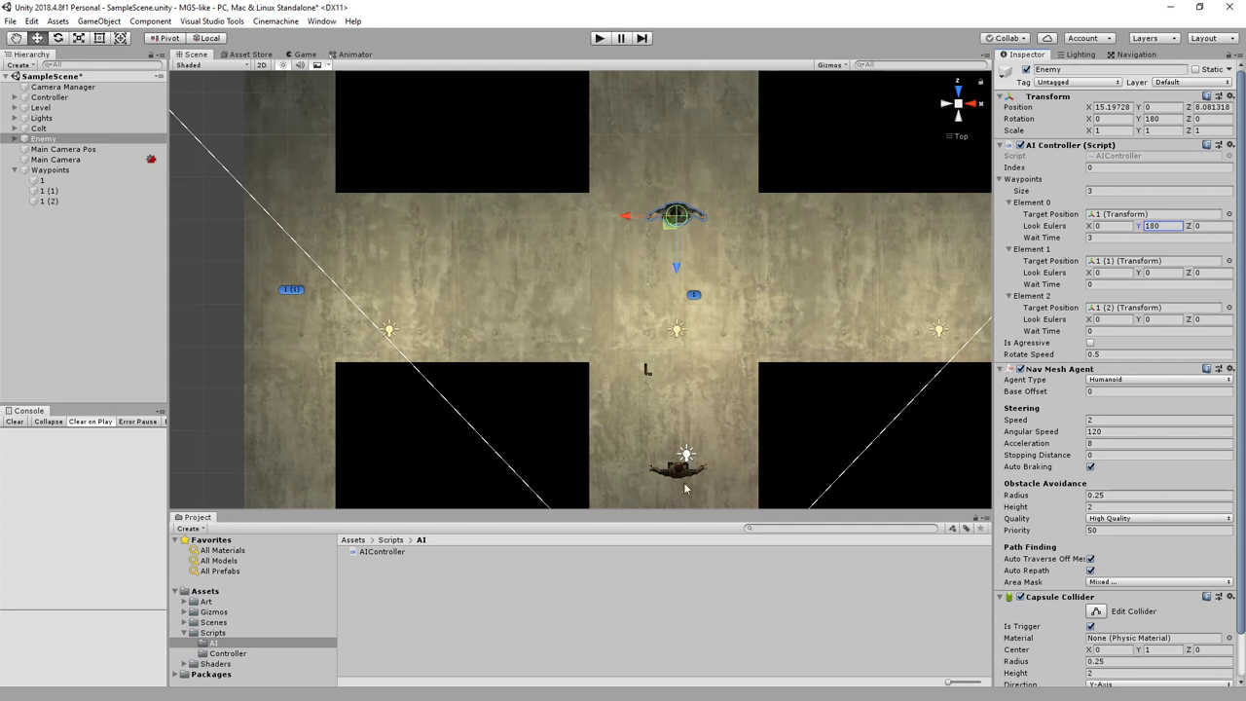
Duplicate Element 0 and set the new Element 1's facing angle.
right_click(1032, 204)
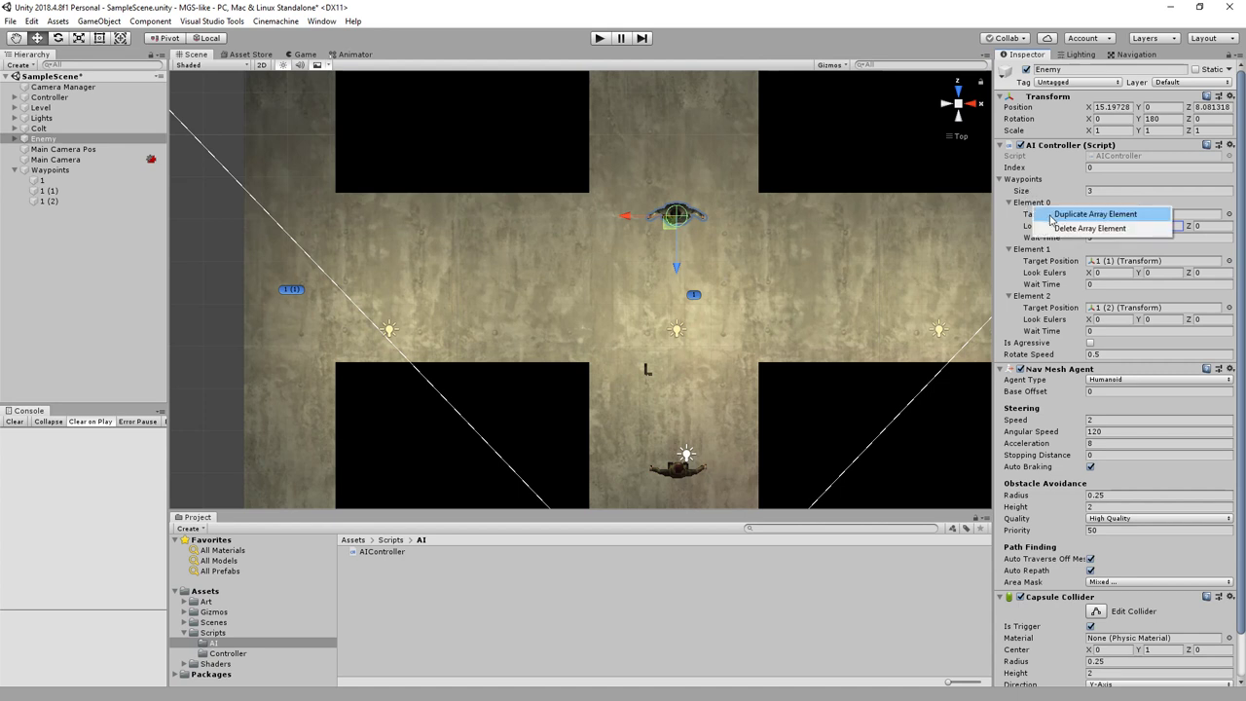
key("Escape")
right_click(1030, 203)
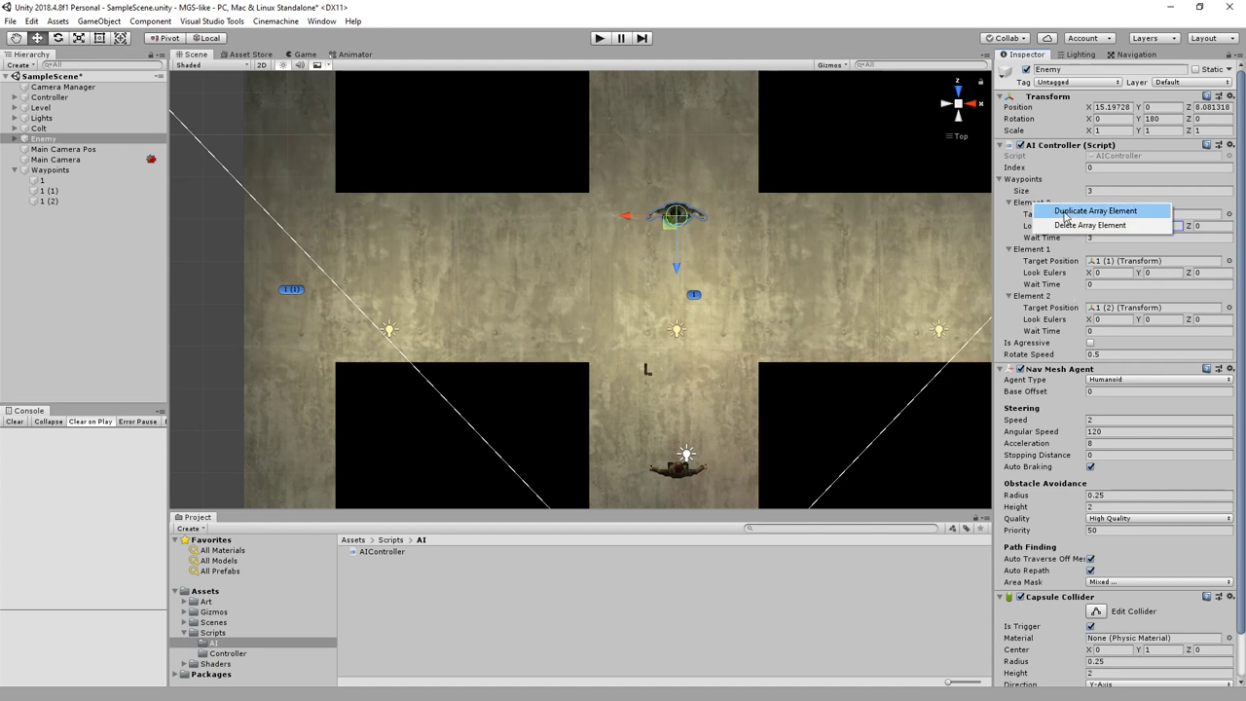
left_click(1090, 213)
left_click(1159, 273)
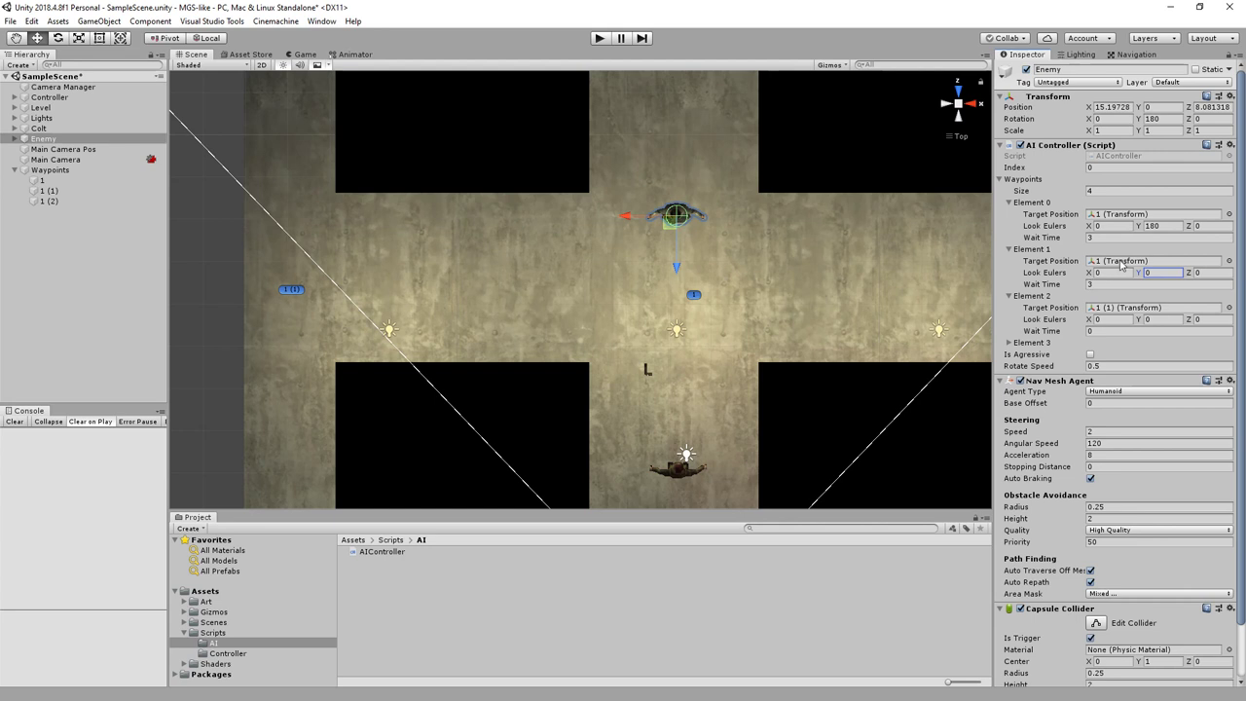
Adjust Element 2's wait time and facing angle.
left_click(1038, 343)
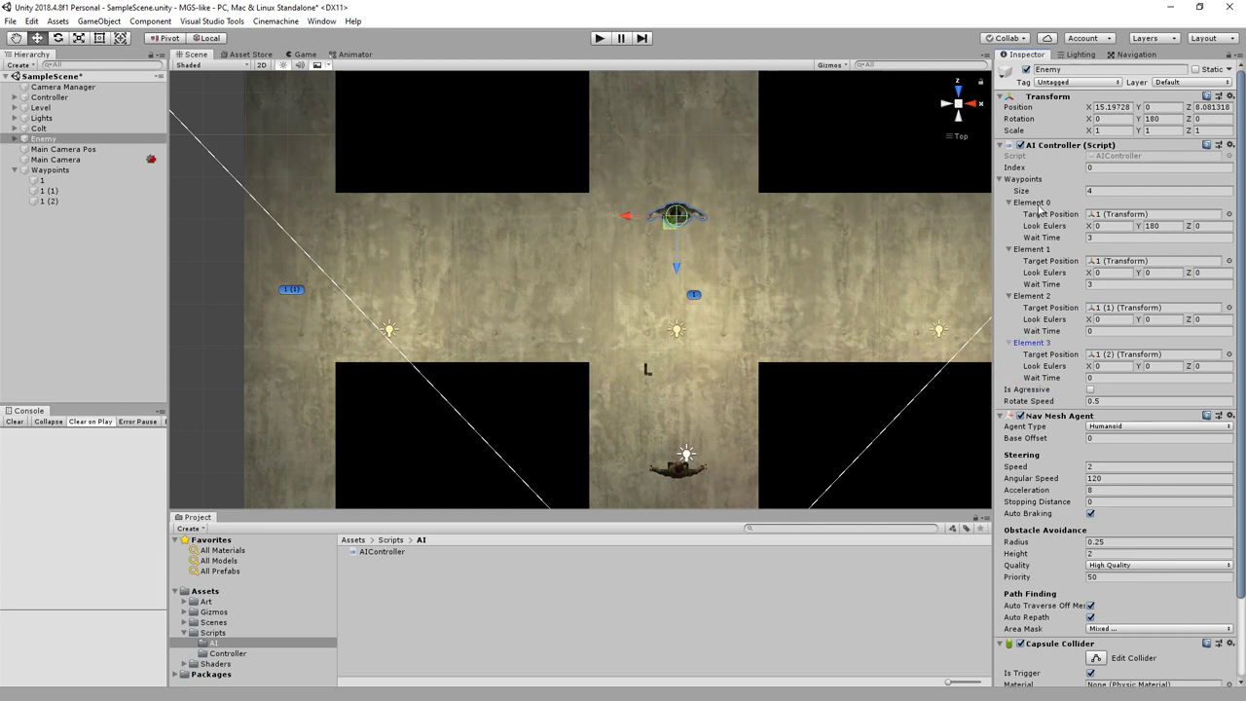
left_click(1038, 204)
left_click(1032, 214)
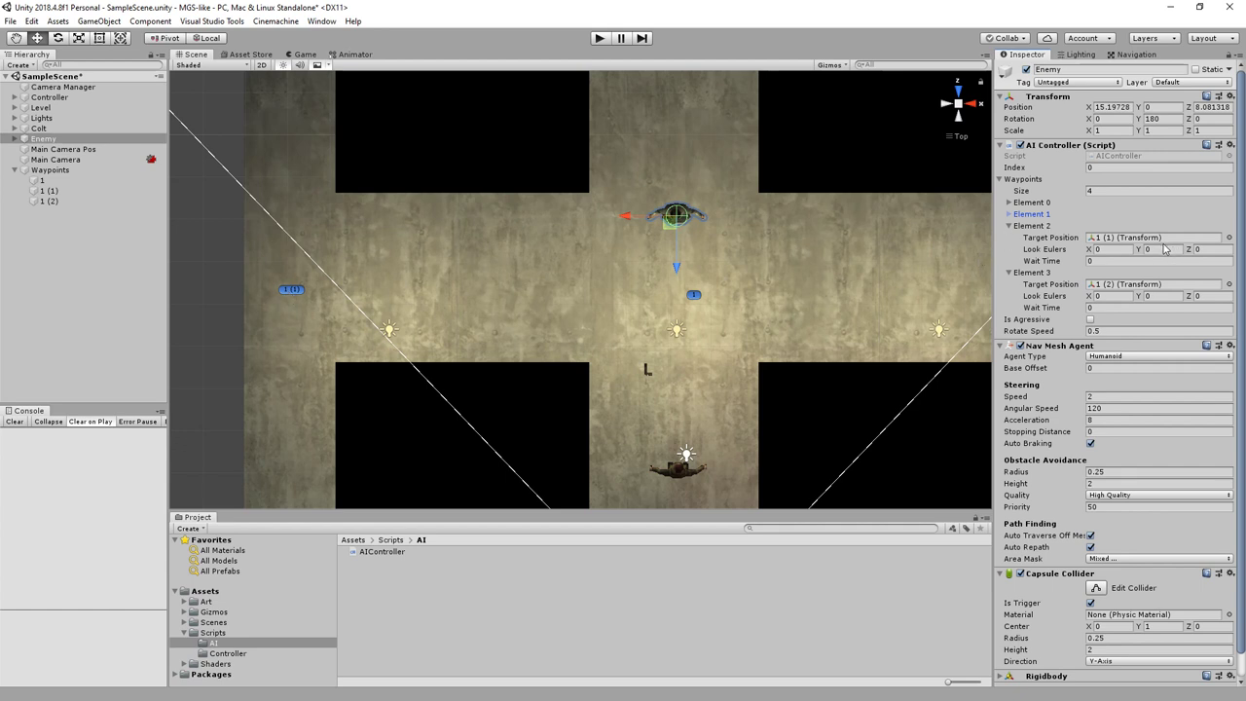
left_click(1129, 261)
left_click(1151, 250)
left_click(1103, 261)
Duplicate Elements 2 and 3 to reach six entries, editing Element 3's facing angle.
right_click(1052, 226)
left_click(1071, 233)
left_click(1163, 296)
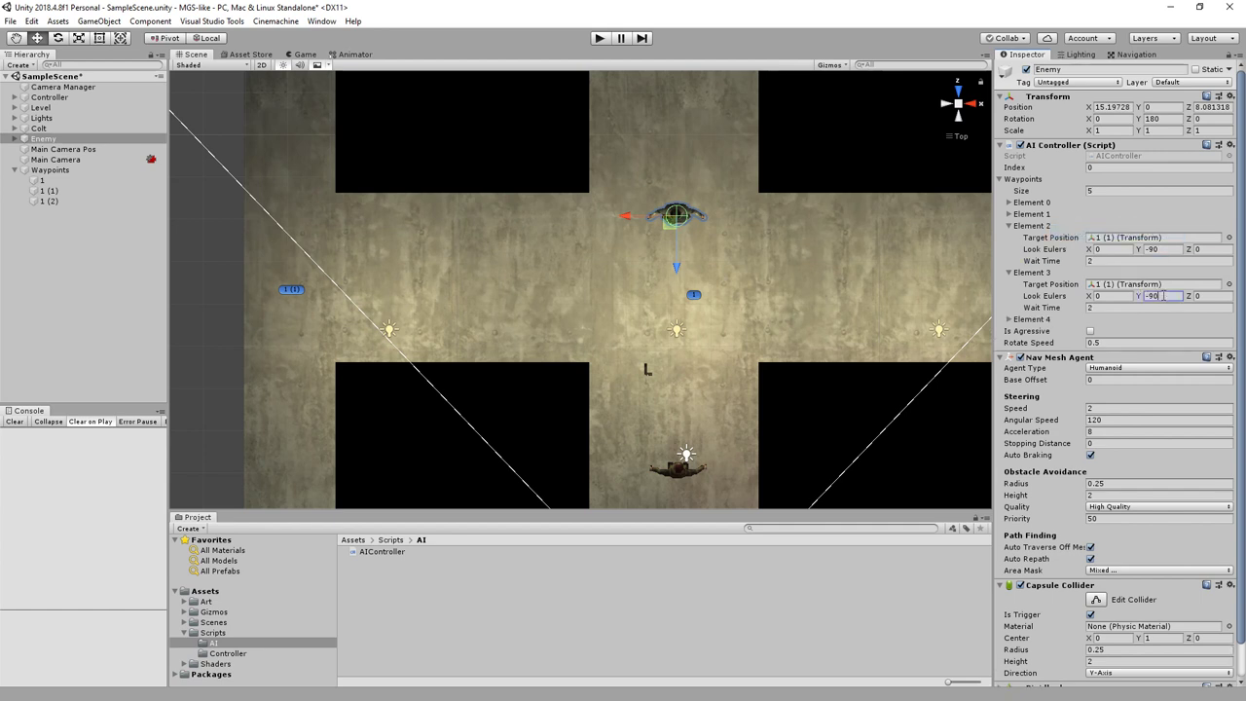
double_click(1164, 296)
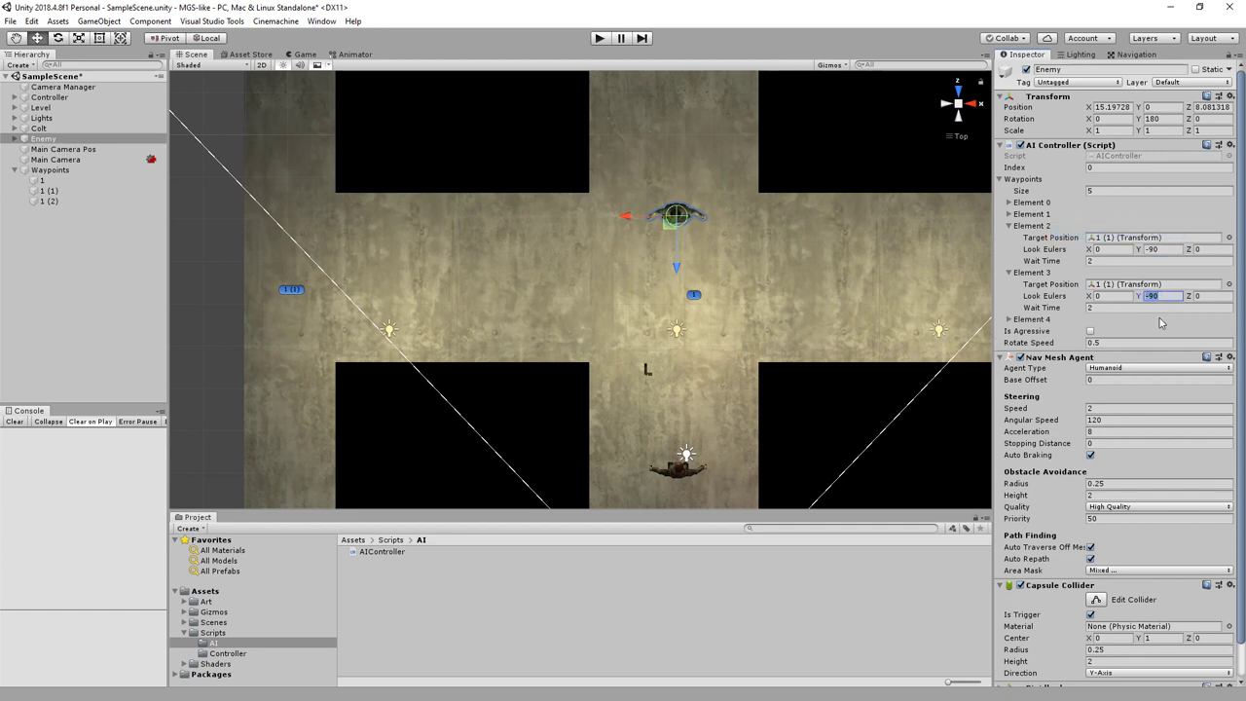
type("0")
right_click(1039, 273)
left_click(1071, 282)
Set Element 4's facing angle and Element 5's wait time to 5, then save the scene.
left_click(1057, 322)
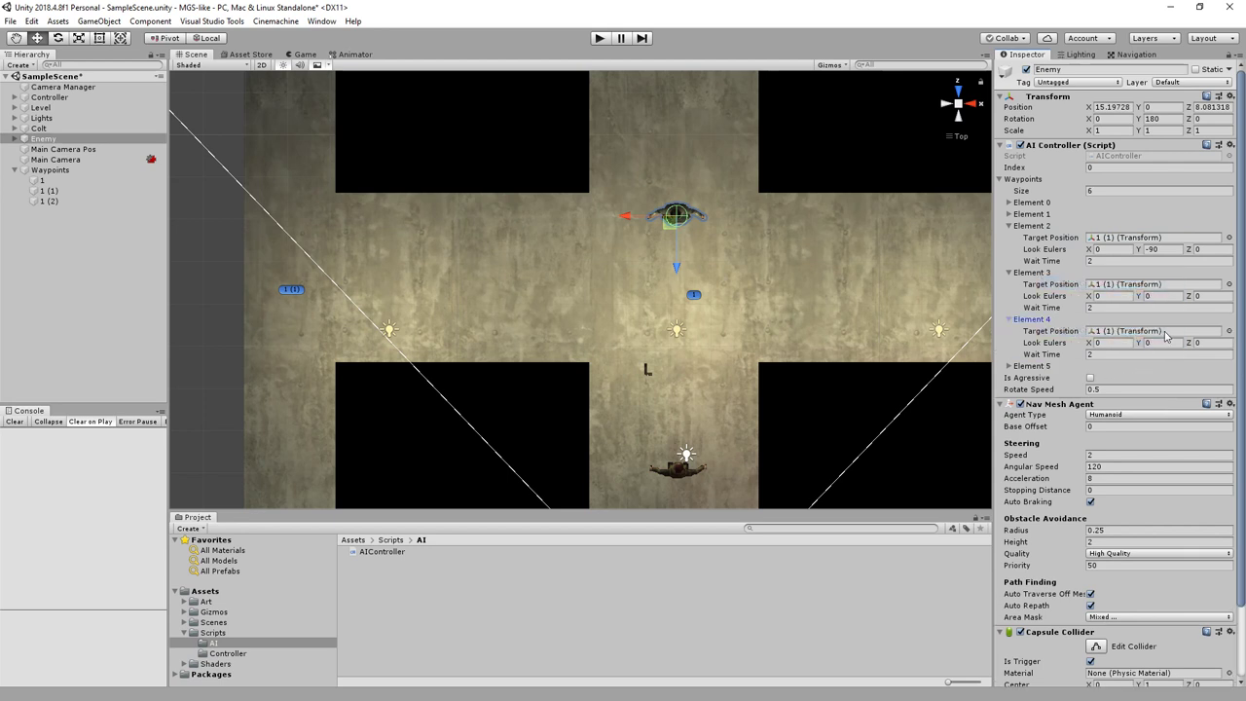
left_click(1166, 343)
type("180")
left_click(1049, 372)
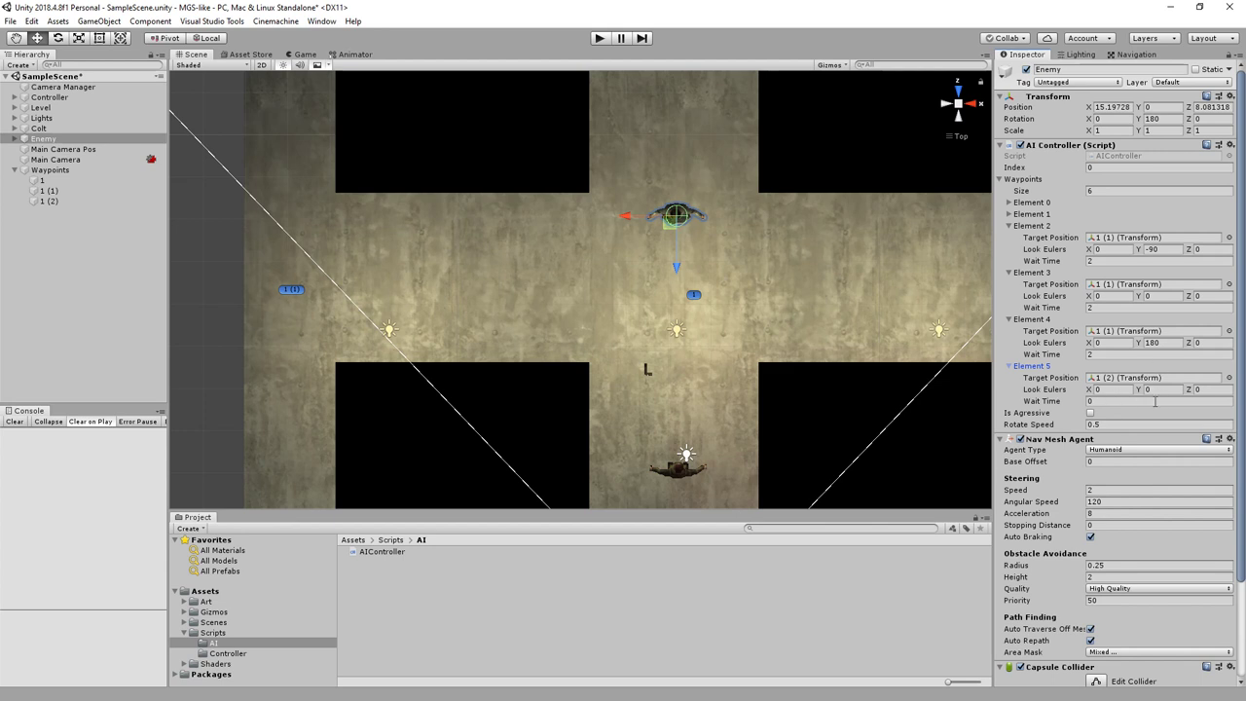
left_click(1121, 402)
left_click(1051, 366)
middle_click_drag(947, 371, 873, 349)
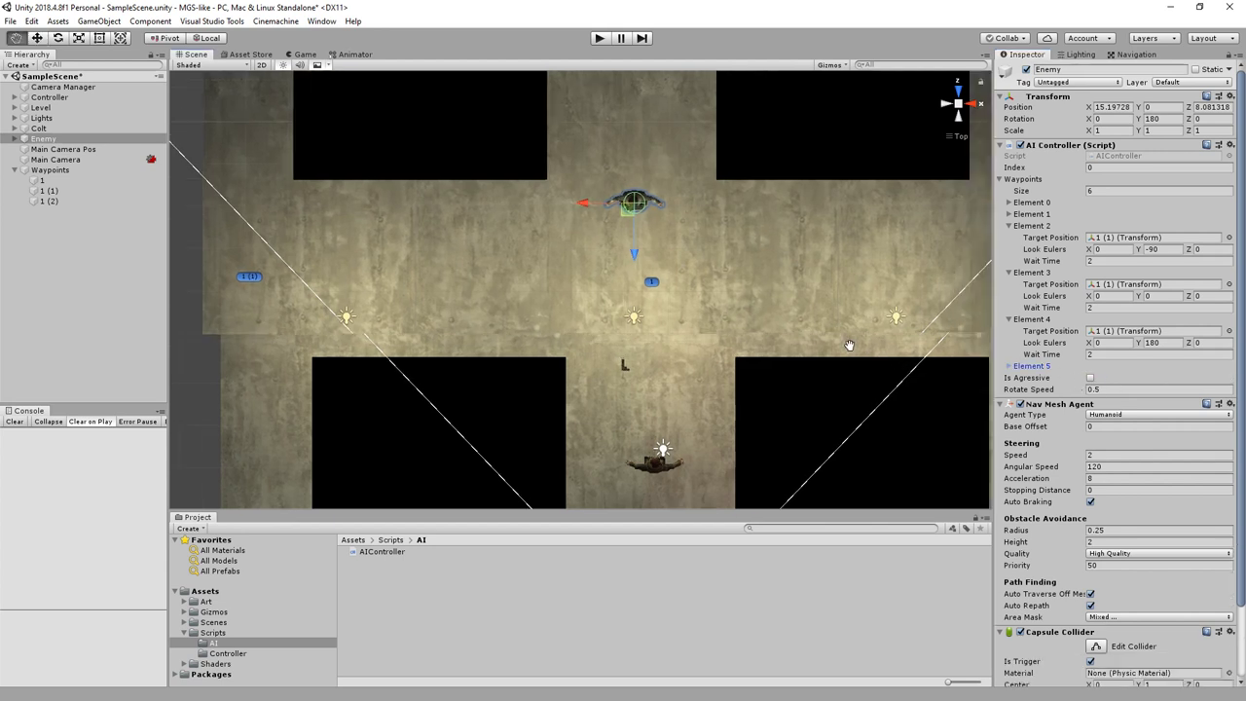
left_click(1009, 224)
left_click(1009, 237)
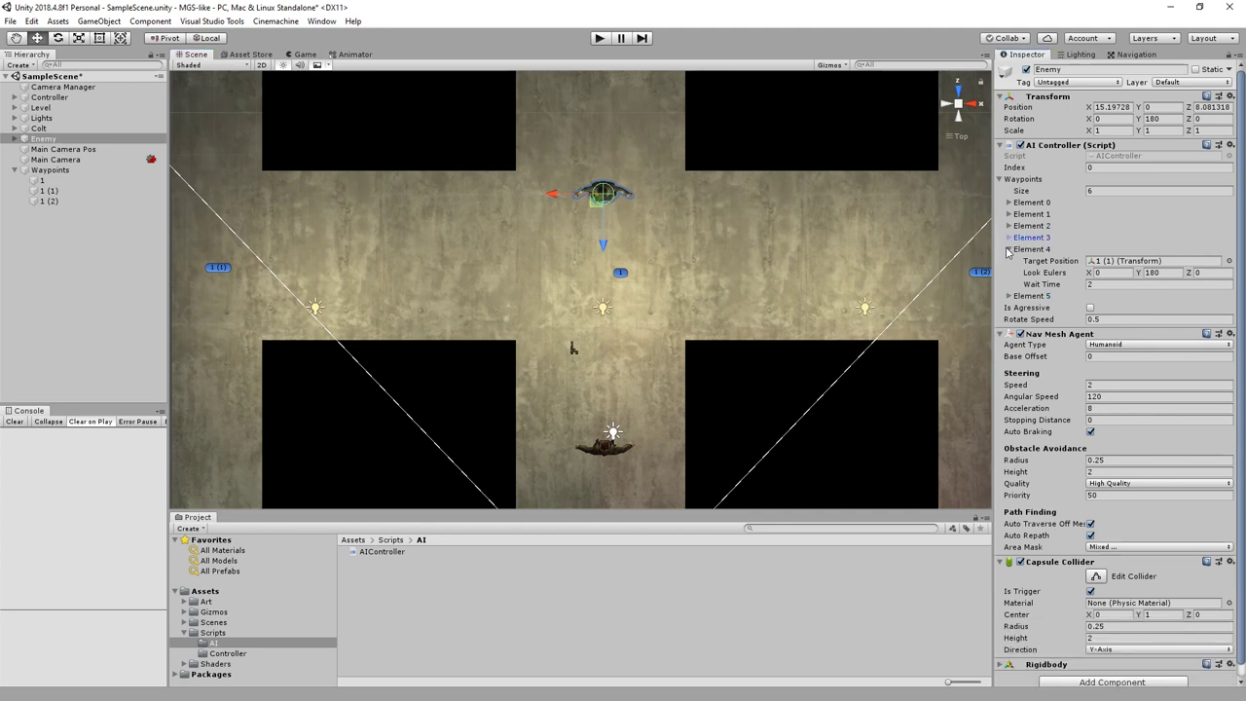
left_click(1008, 249)
key("ctrl+s")
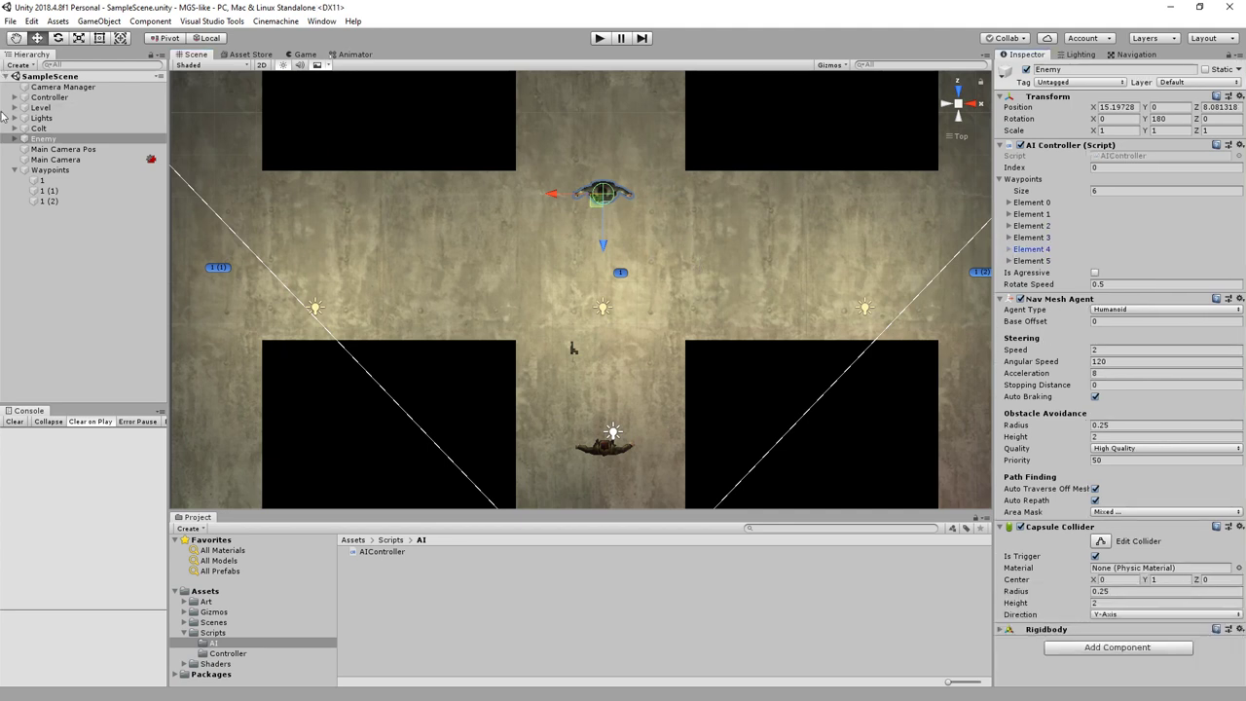
Select the Soldier_03 model and open the Art/Animator folder.
left_click(14, 141)
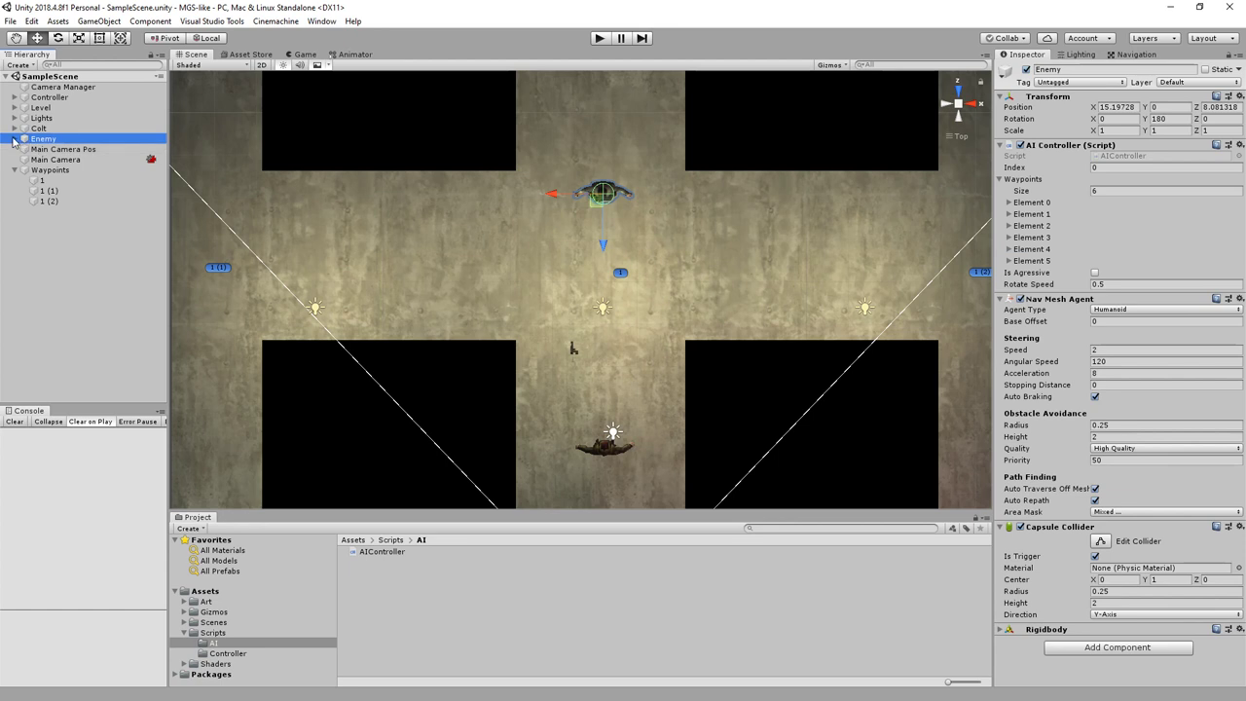
left_click(14, 139)
left_click(58, 149)
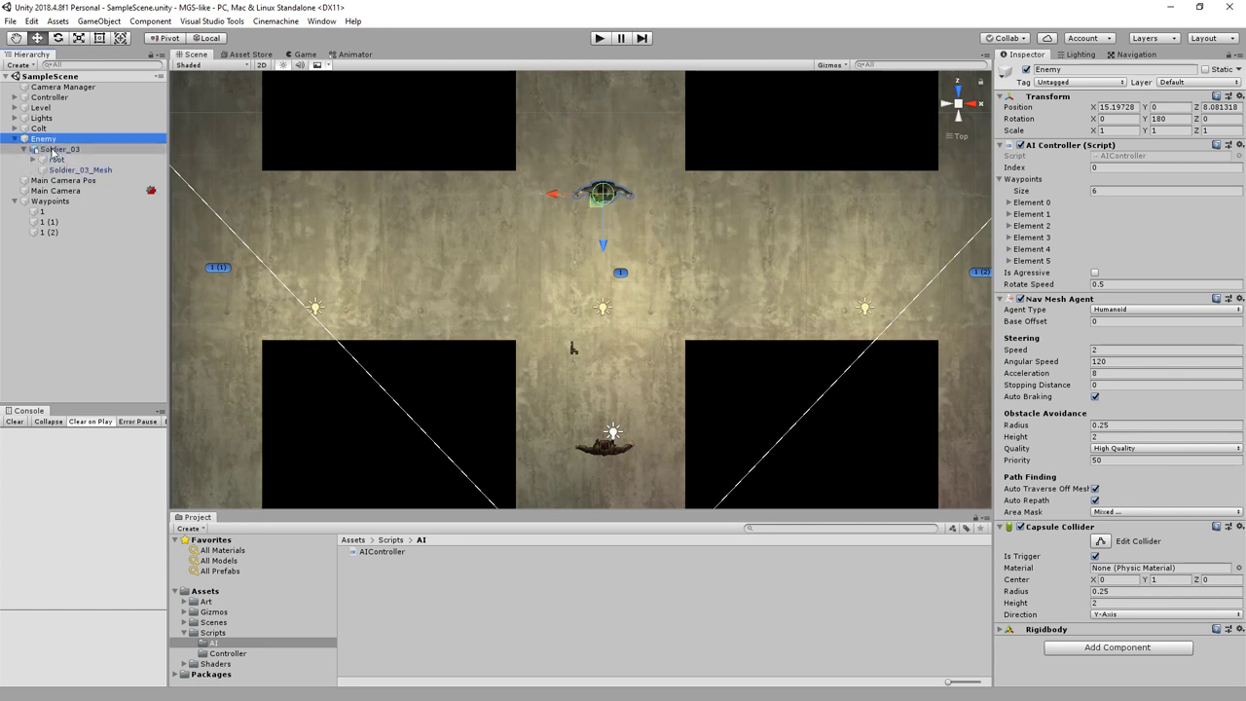
left_click(234, 602)
double_click(380, 563)
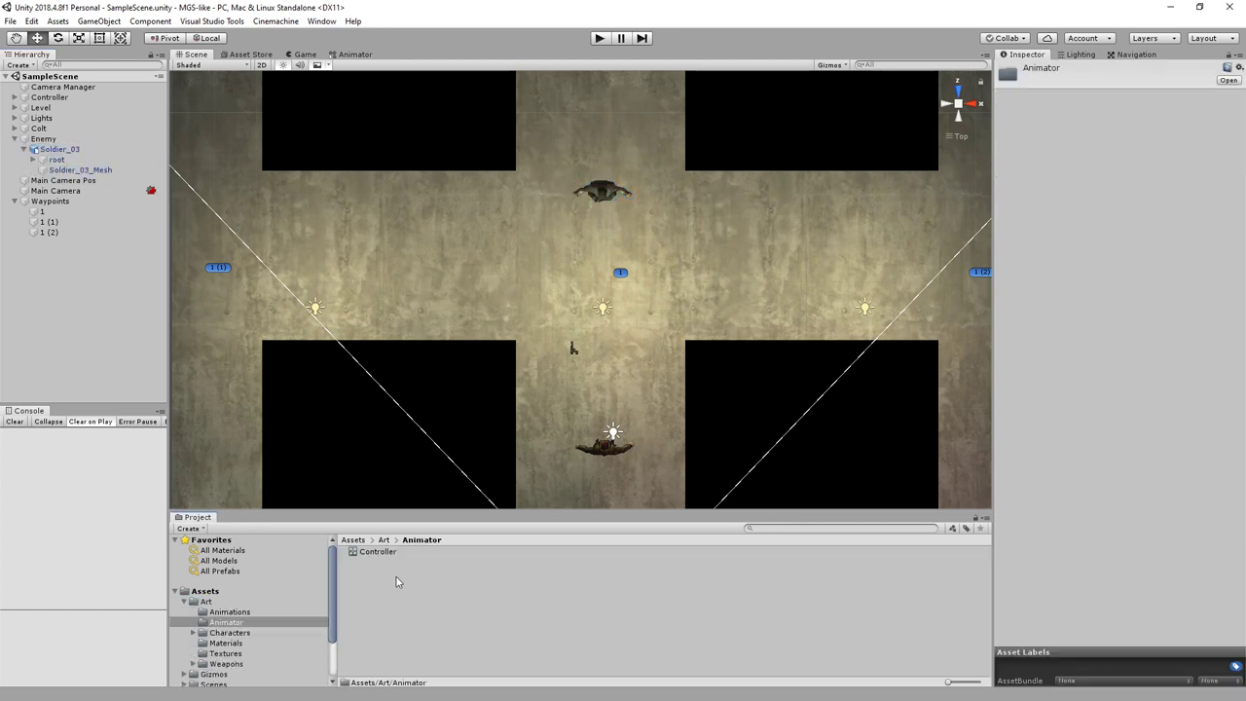
Create an Animator Controller named Enemy 1 and open it in the Animator.
right_click(403, 582)
mouse_move(545, 277)
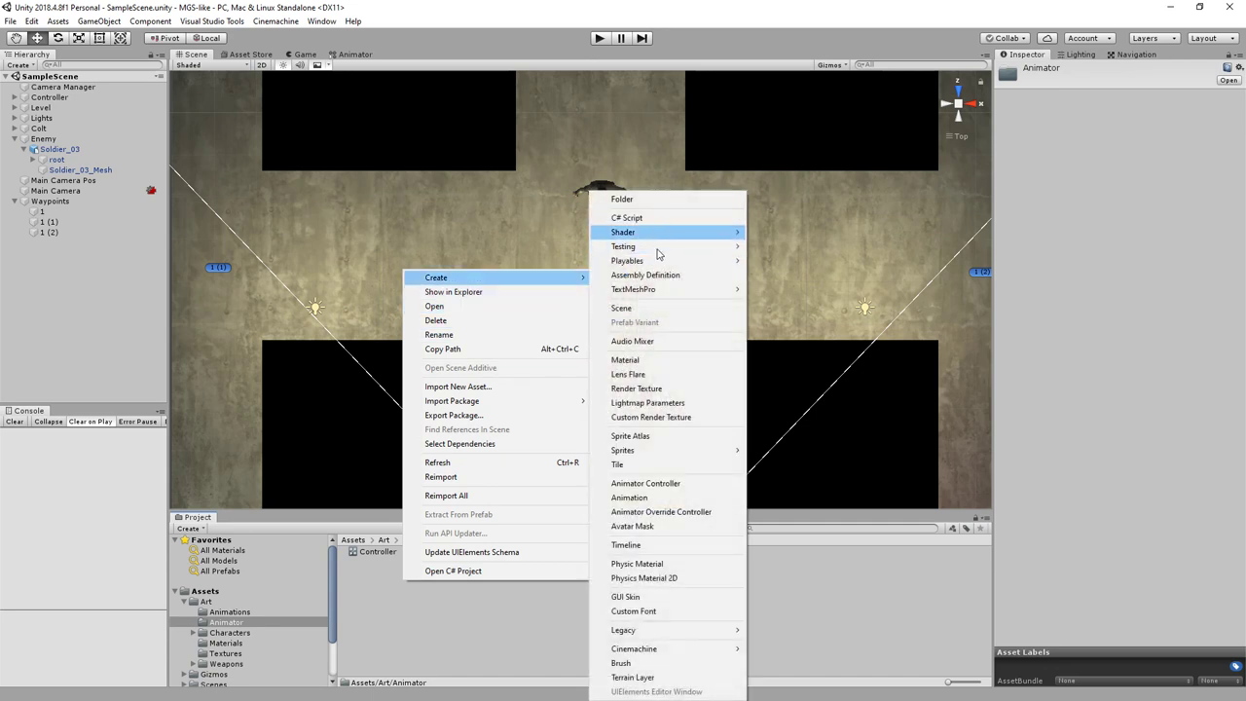
left_click(663, 483)
type("Enemy")
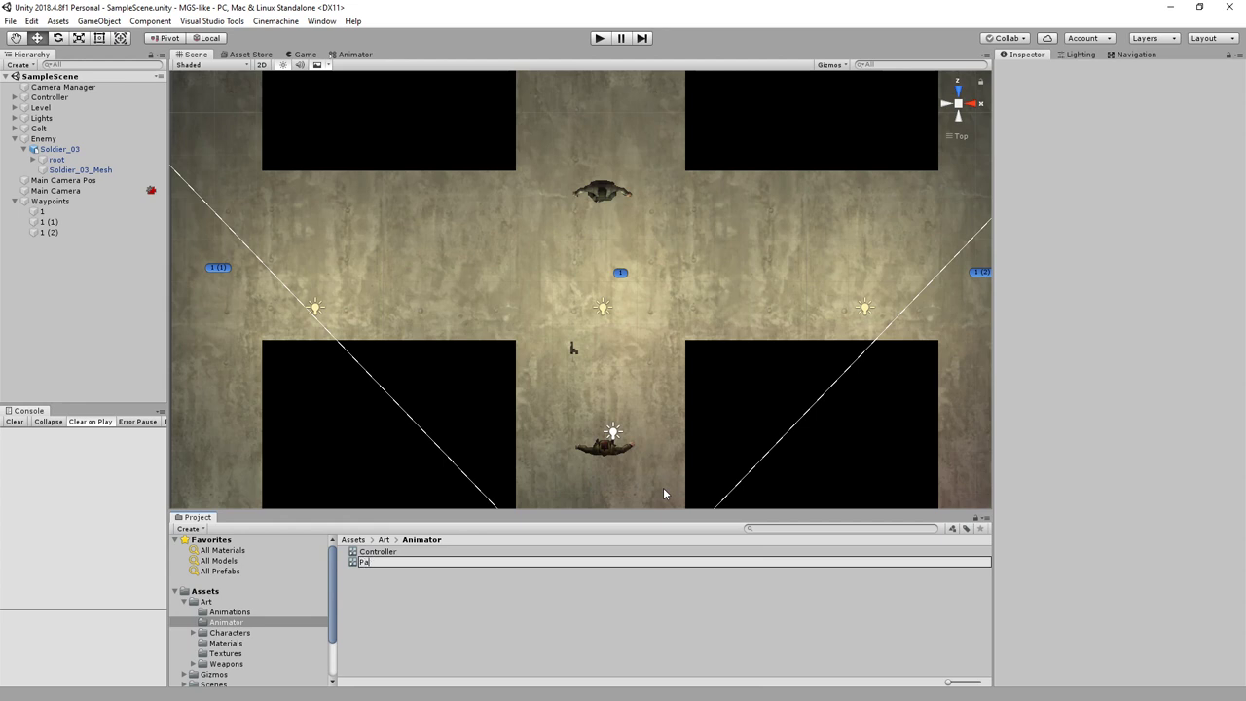
type(" 1")
key("Return")
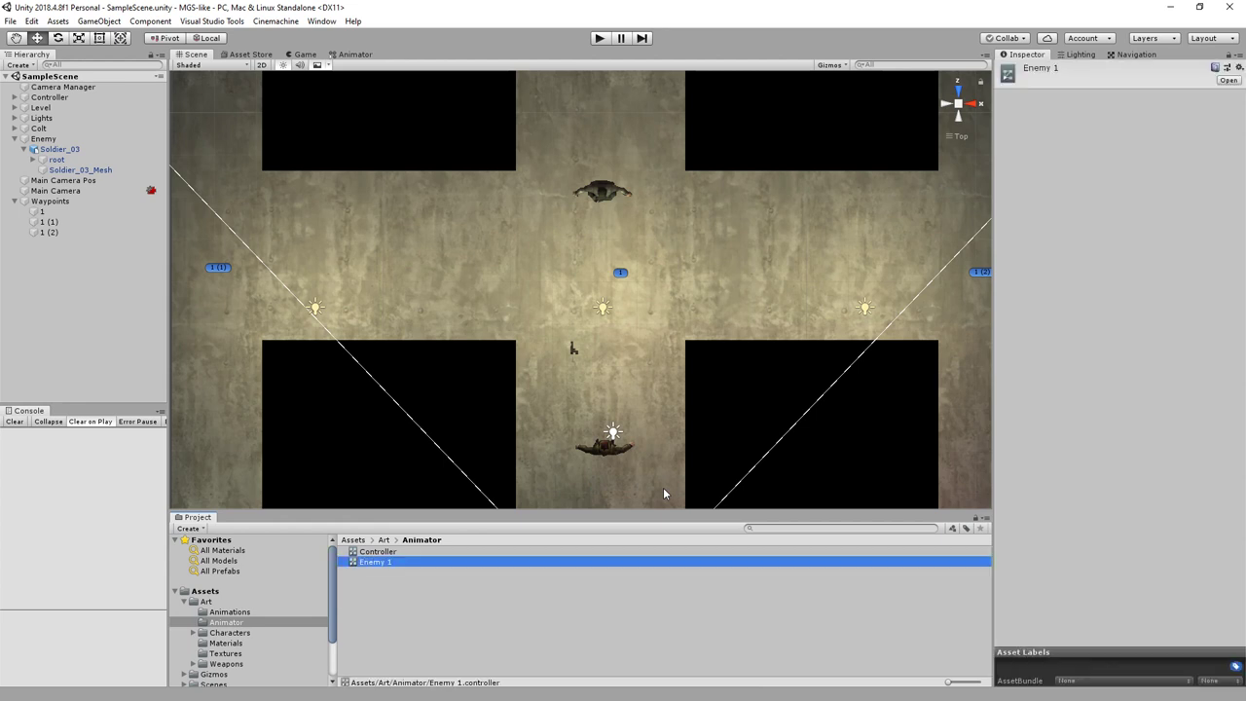
left_click(350, 54)
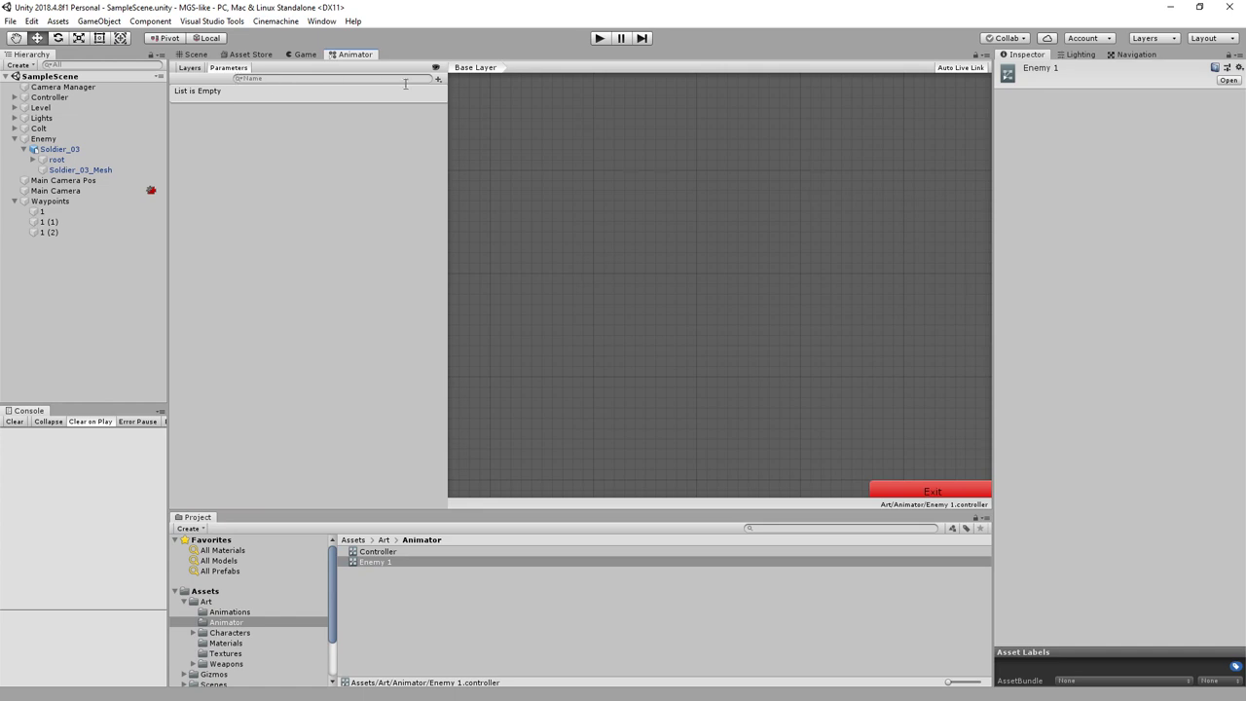
Add a Float parameter named 'movement' to the Enemy 1 controller.
left_click(438, 78)
left_click(454, 93)
type("mo")
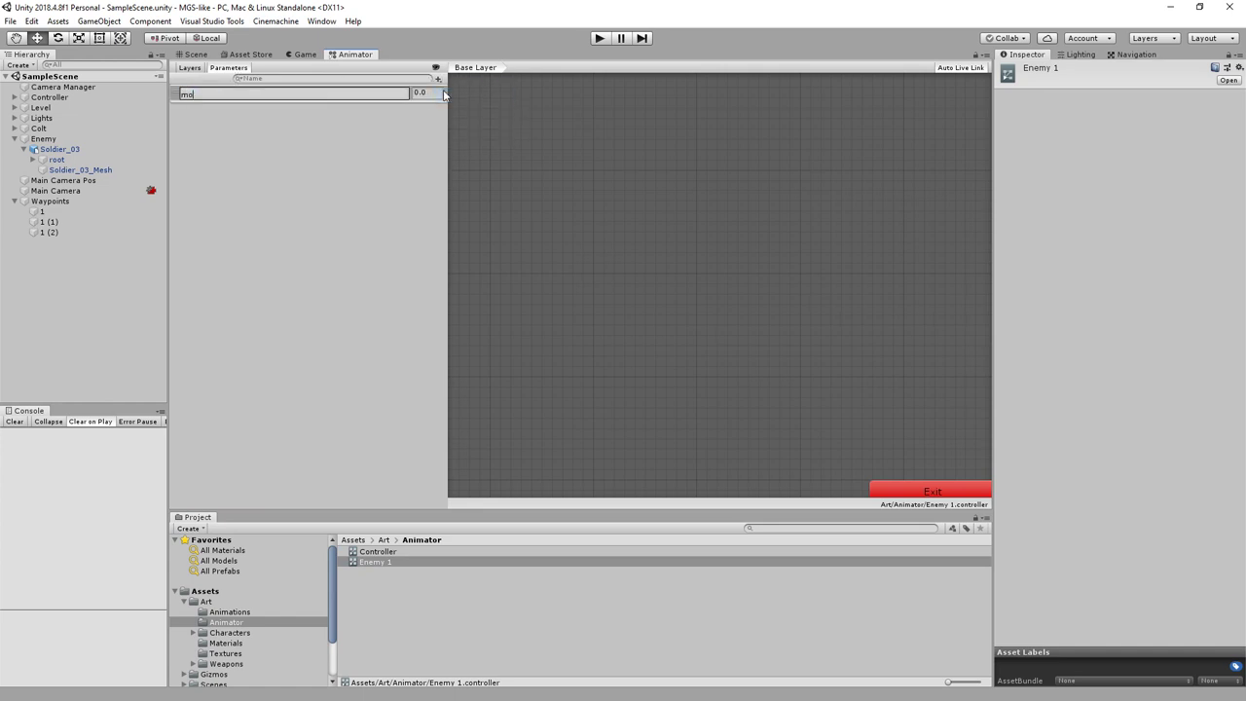
type("vement")
key("Return")
Create a new blend tree state named Locomotion Normal and open it for editing.
right_click(672, 212)
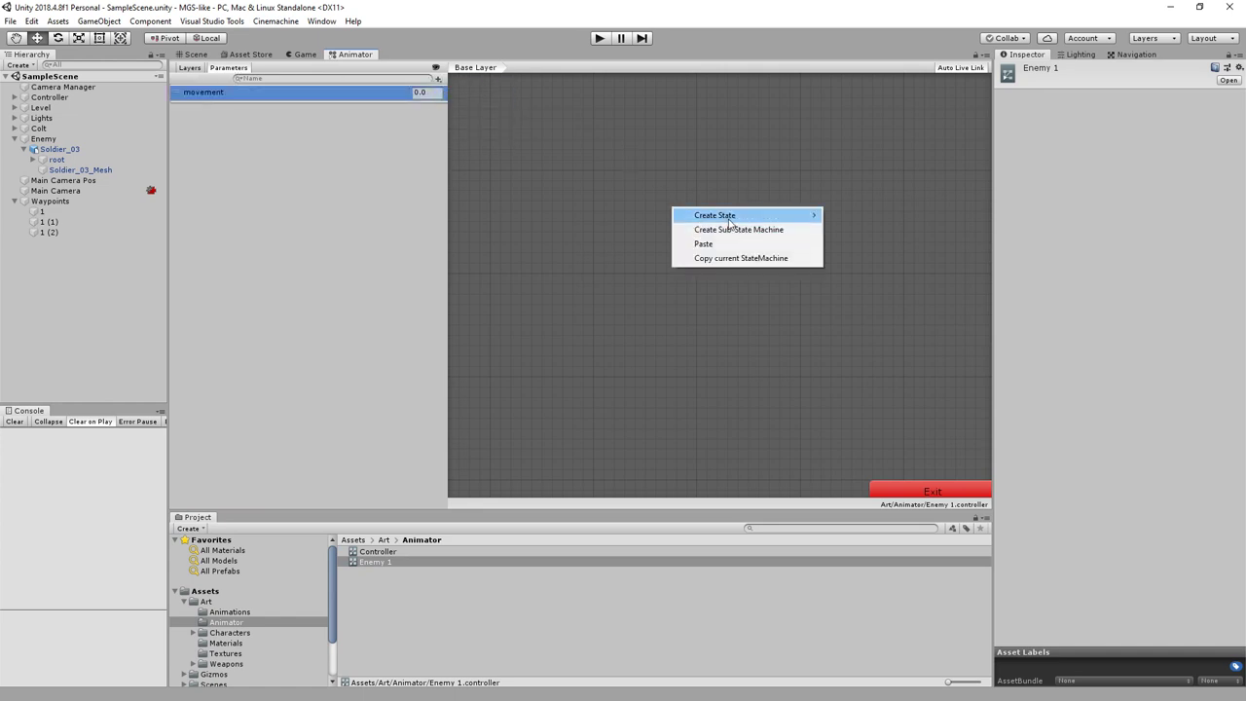
mouse_move(777, 216)
left_click(878, 243)
left_click_drag(772, 228, 674, 226)
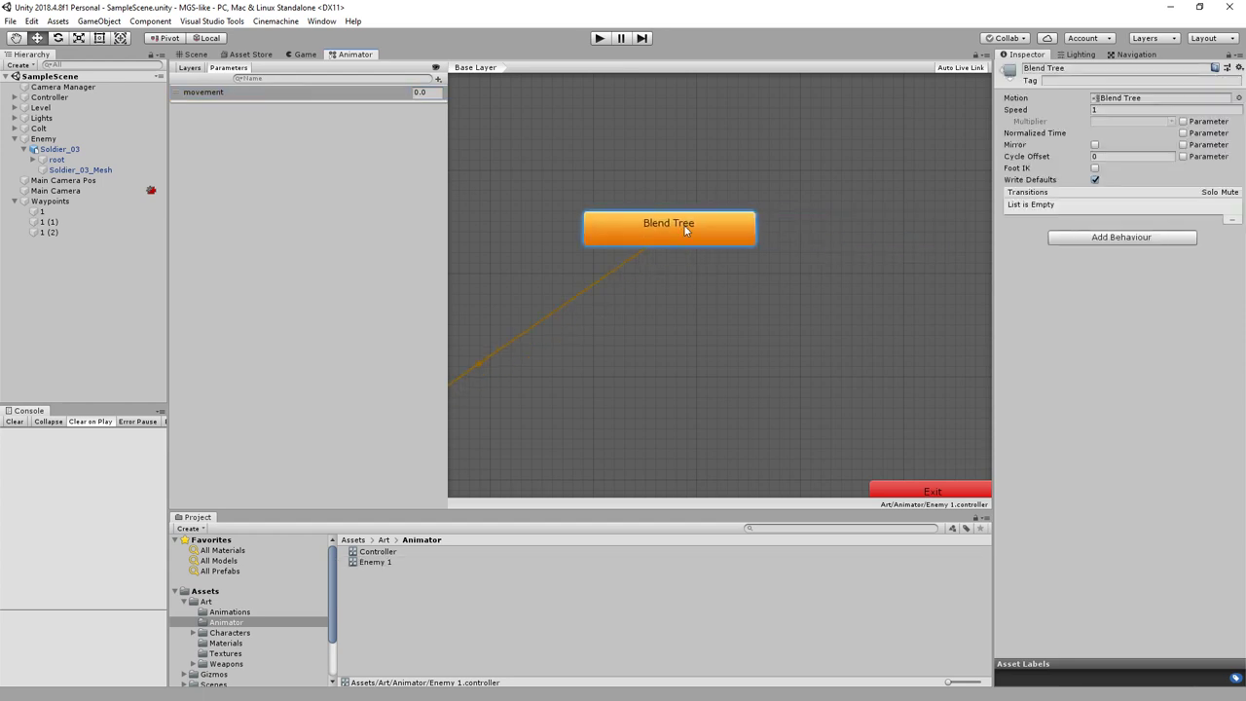
left_click(1070, 68)
type("Locomotion N")
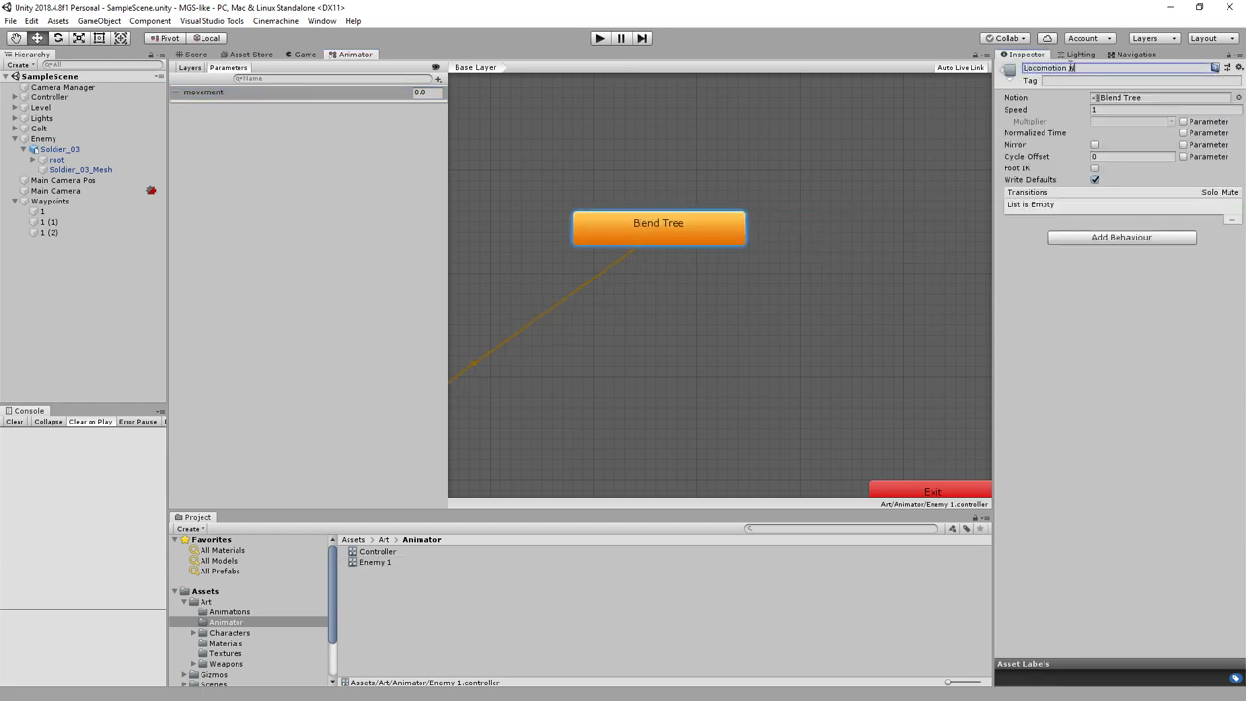
type("ormal")
left_click_drag(696, 241, 762, 298)
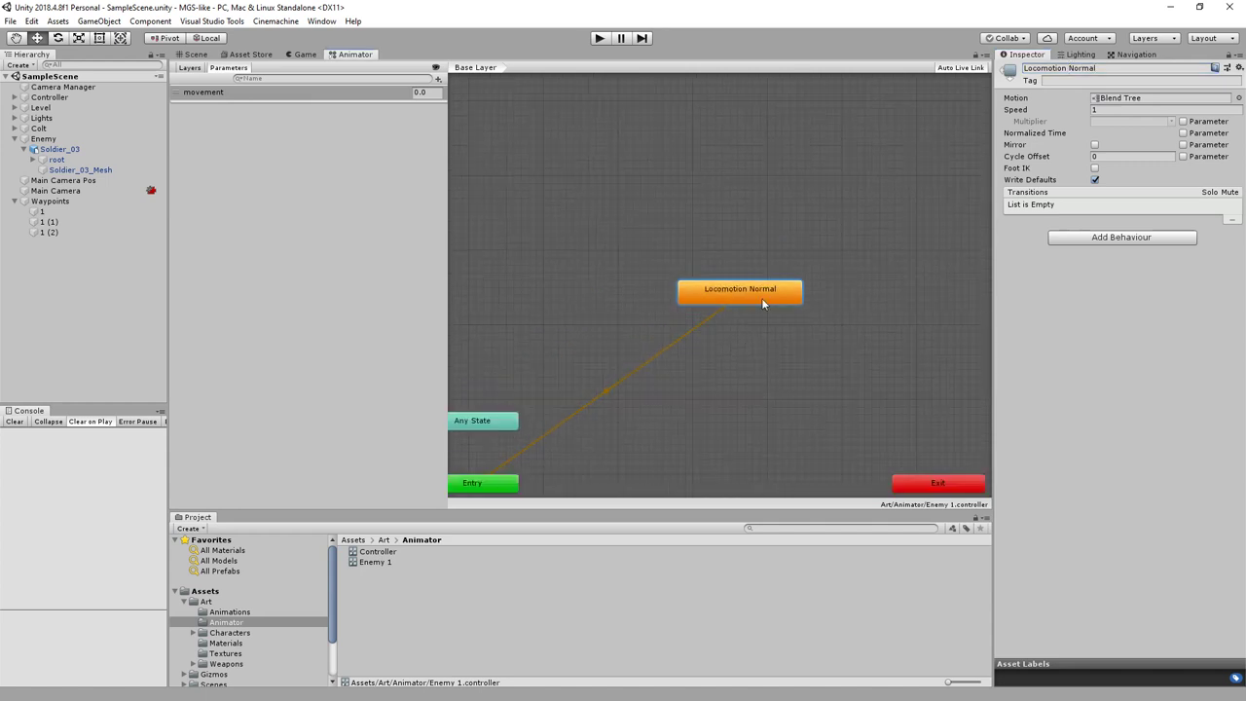
double_click(761, 296)
Add two motion fields to the blend tree, assigning Idle and Walk.
left_click(734, 286)
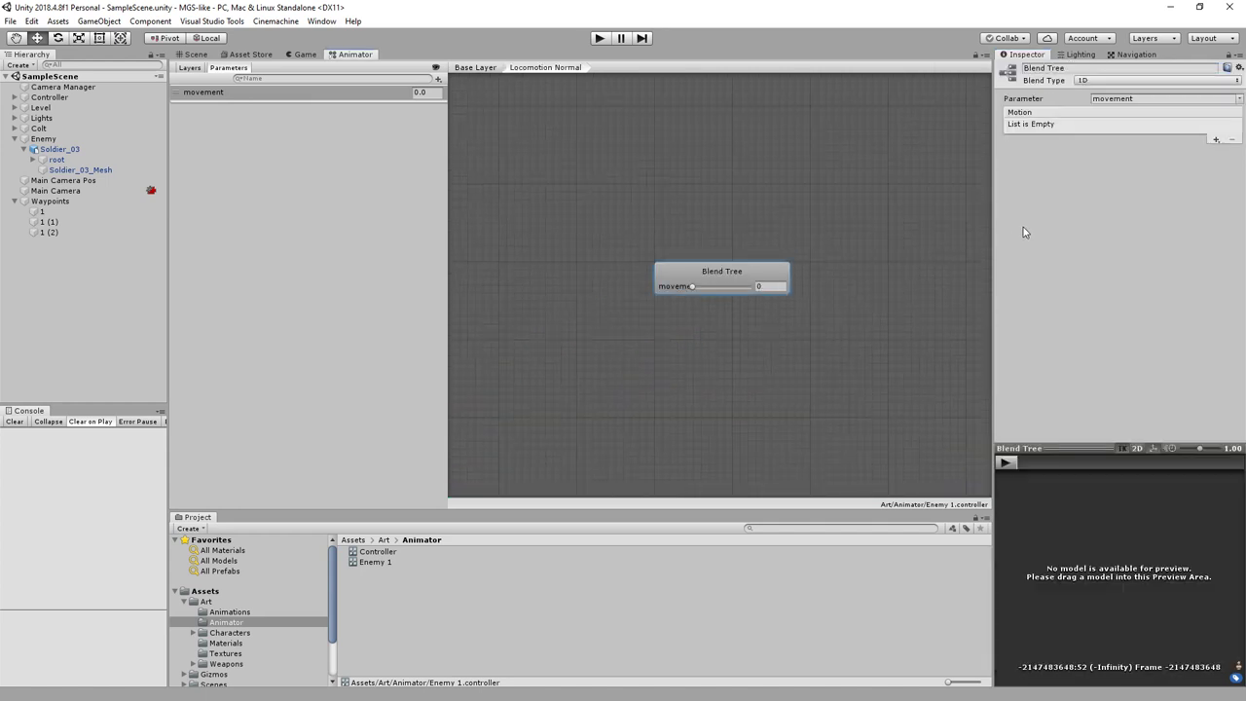
left_click(1216, 139)
left_click(1207, 152)
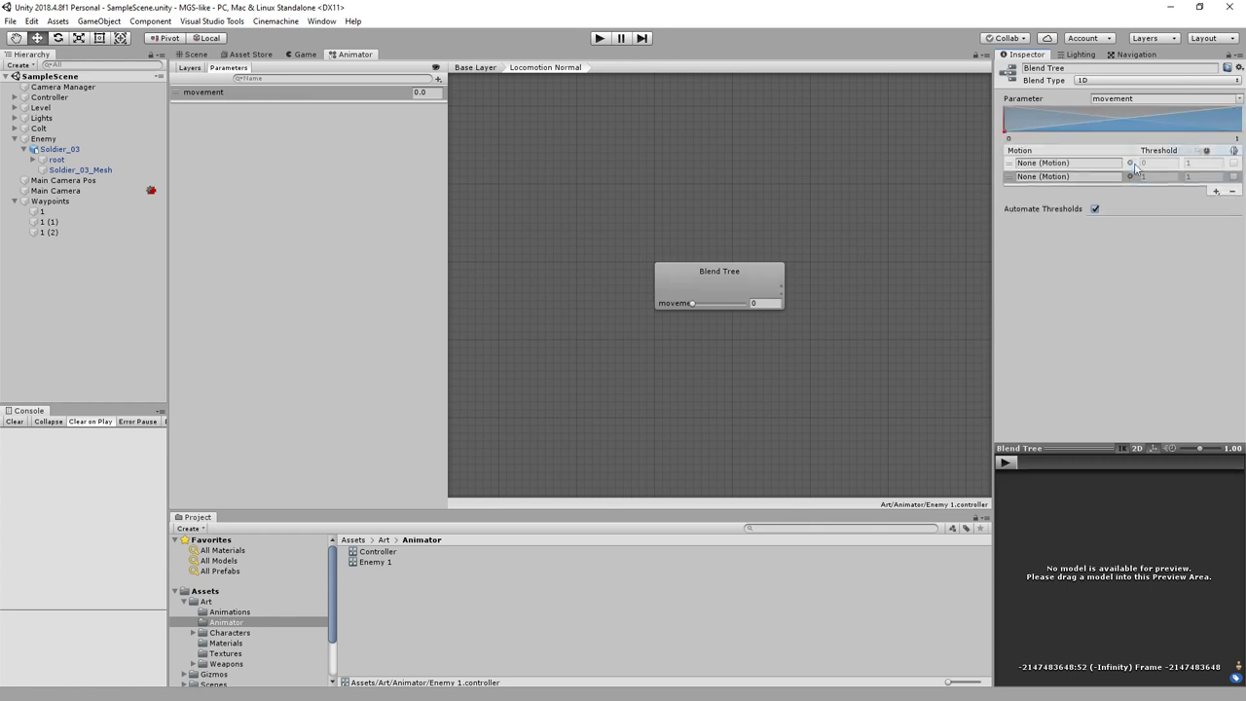
left_click(1129, 168)
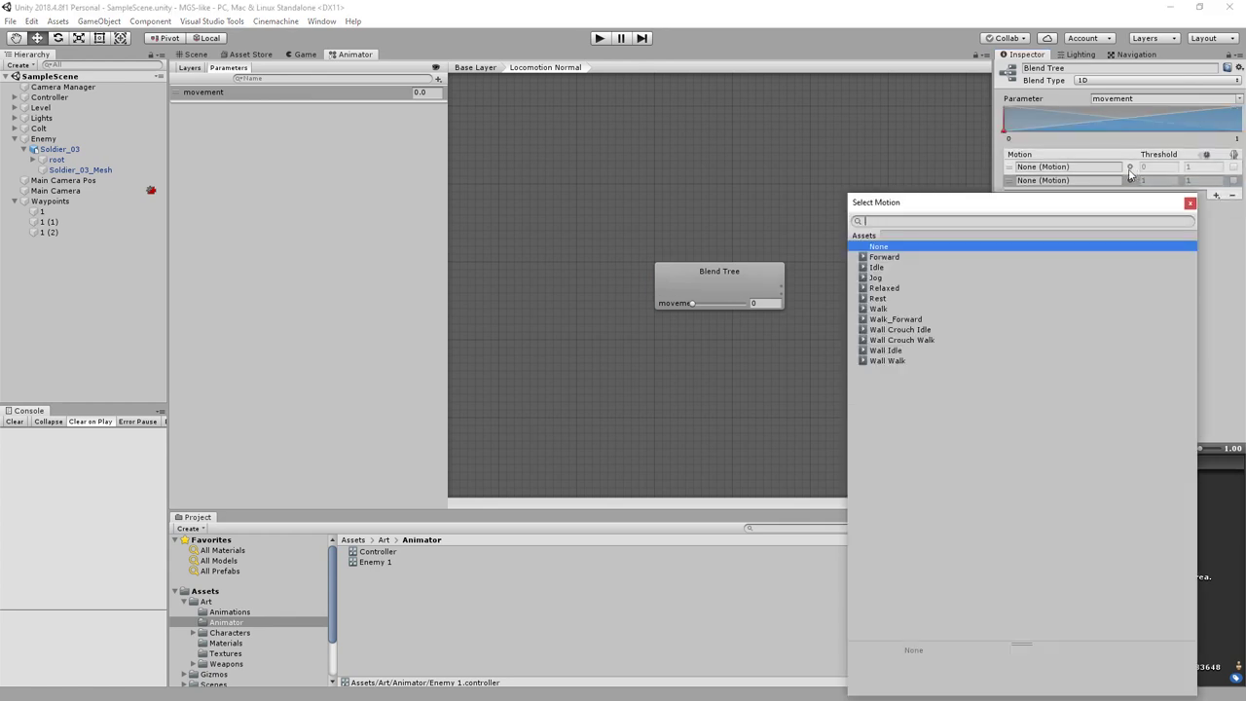
left_click(908, 278)
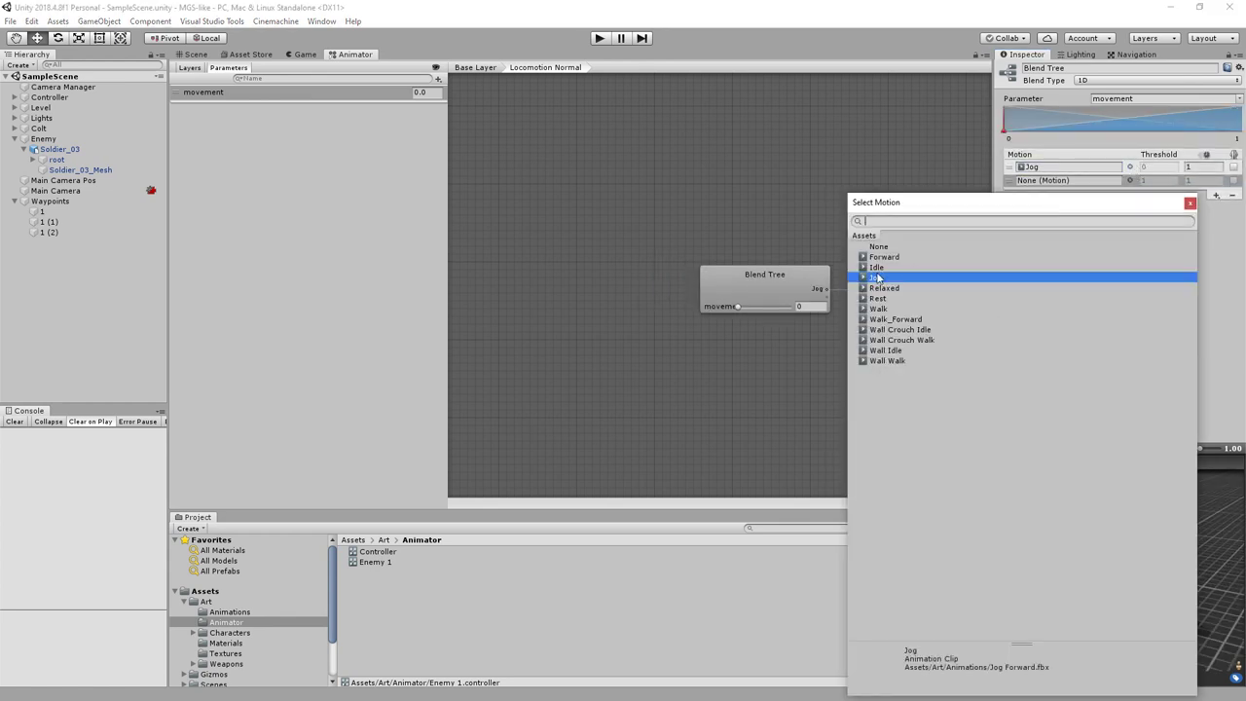
double_click(876, 267)
left_click(1129, 180)
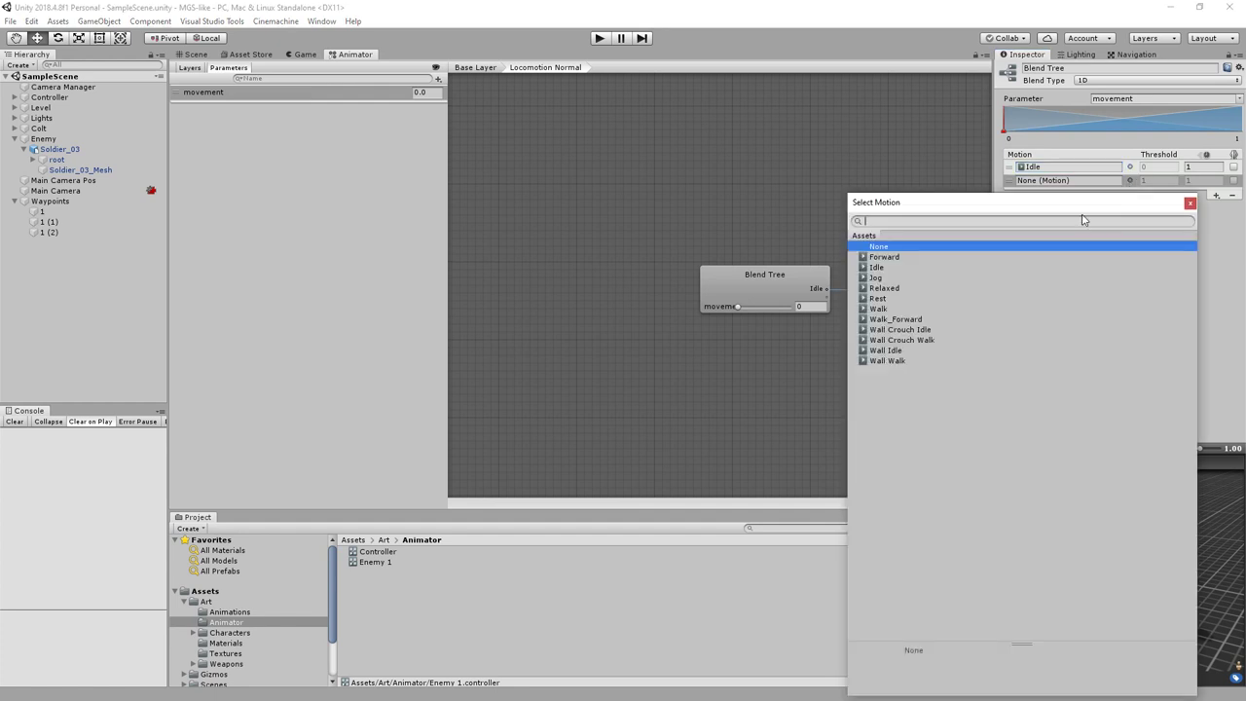
double_click(879, 309)
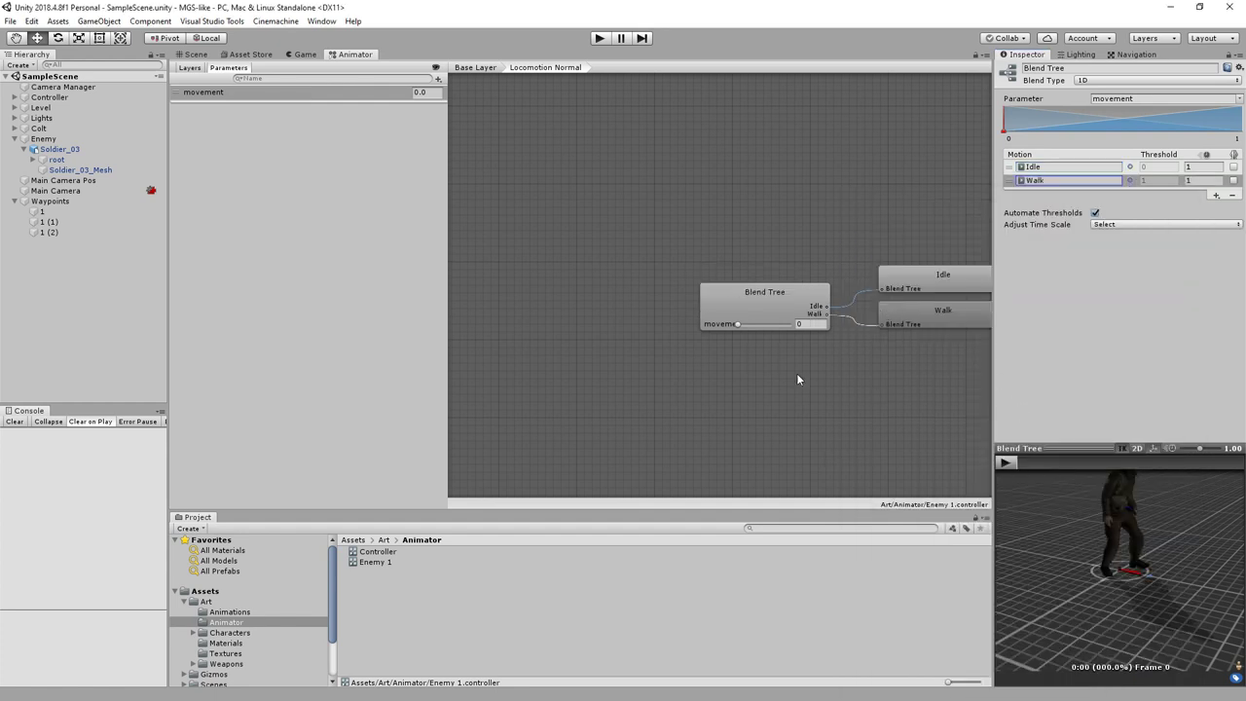
Preview the blend by raising movement from 0 to 1, then frame all graph nodes.
left_click_drag(757, 327, 852, 331)
left_click(1006, 462)
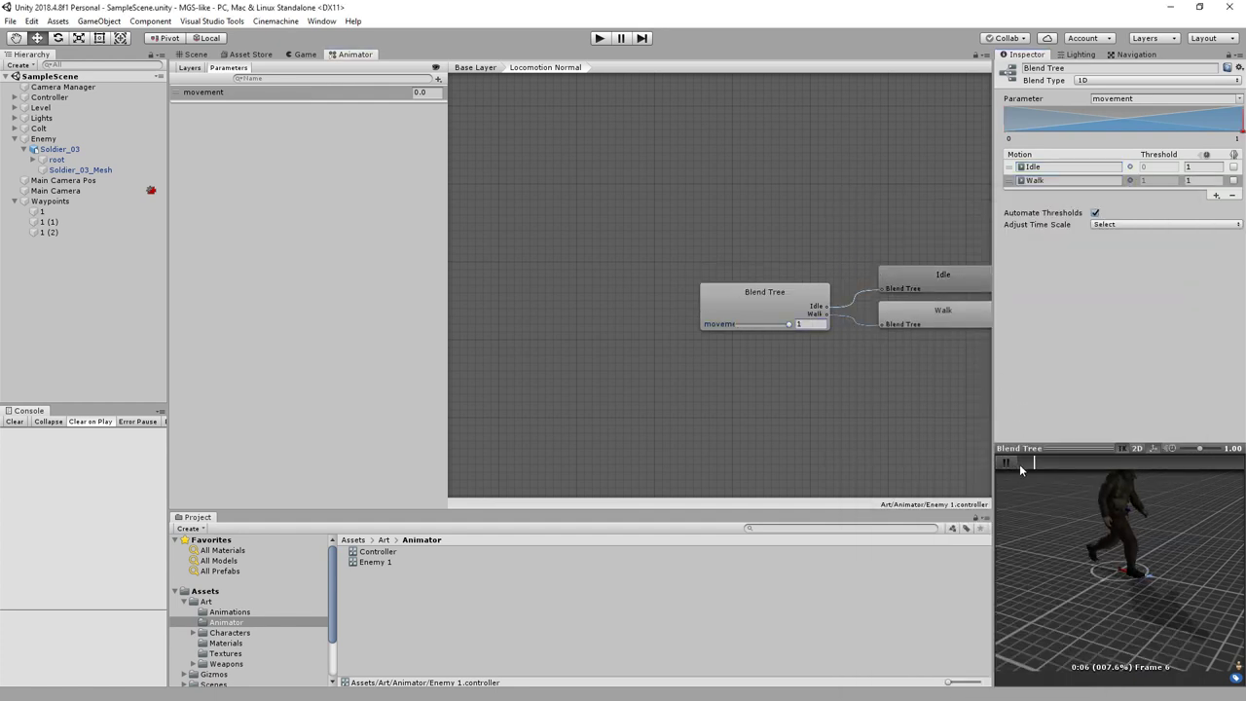
left_click(787, 409)
key("a")
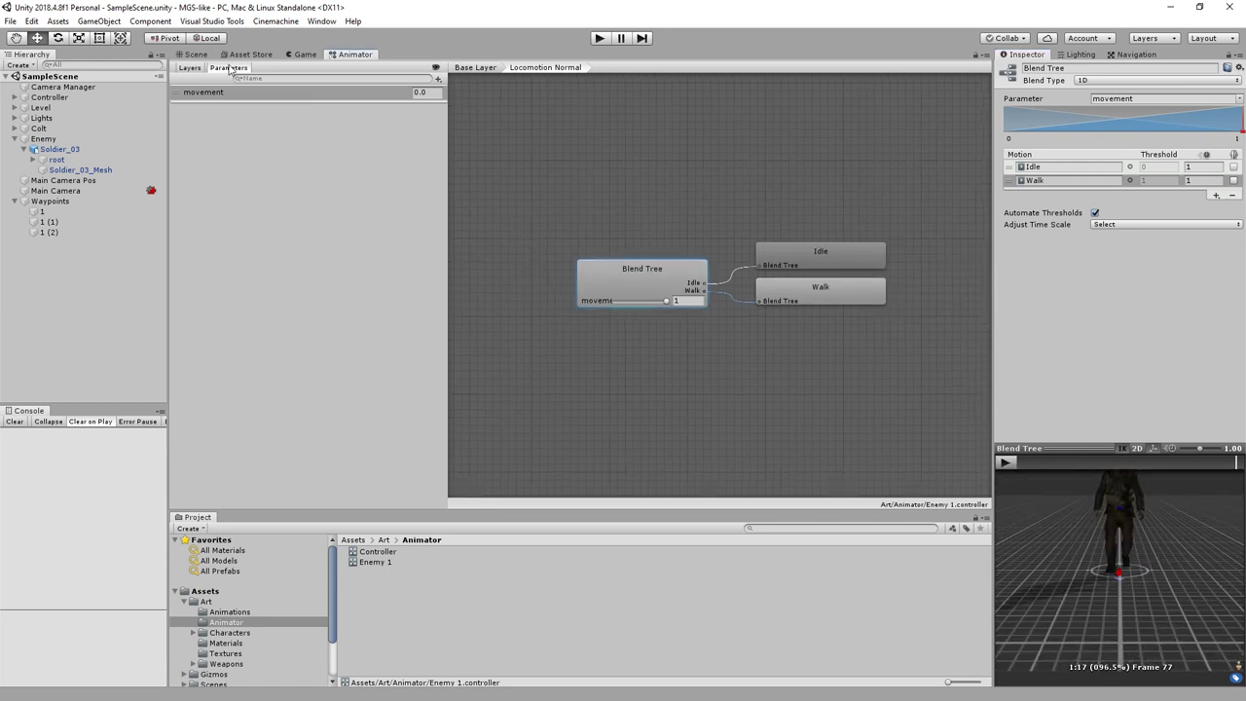
left_click(302, 54)
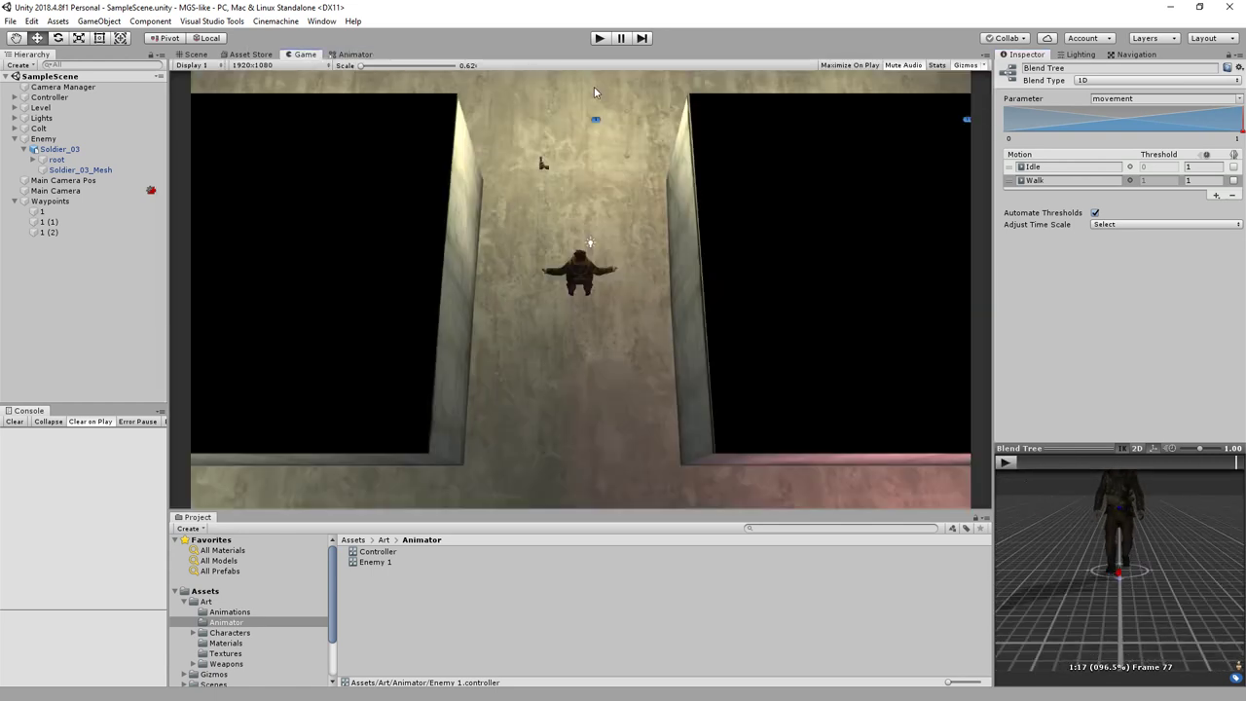
Assign Enemy 1 as the Animator controller of Soldier_03.
left_click(60, 148)
left_click(1240, 168)
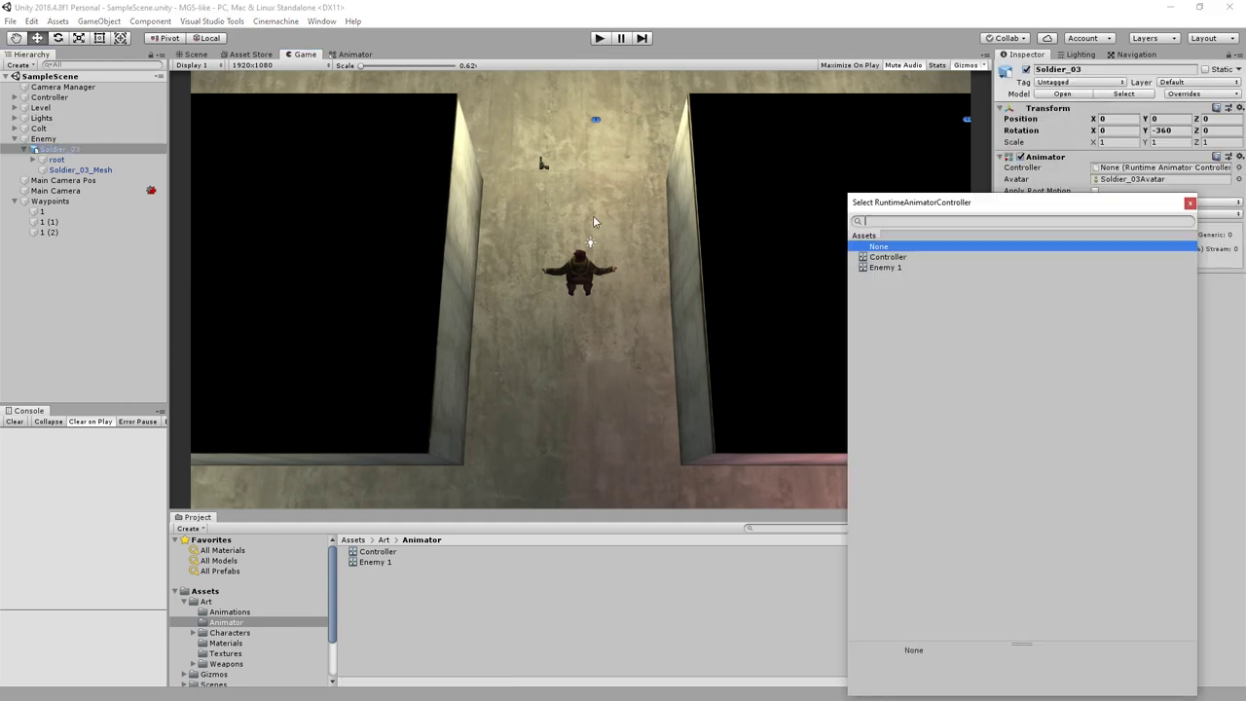
double_click(888, 266)
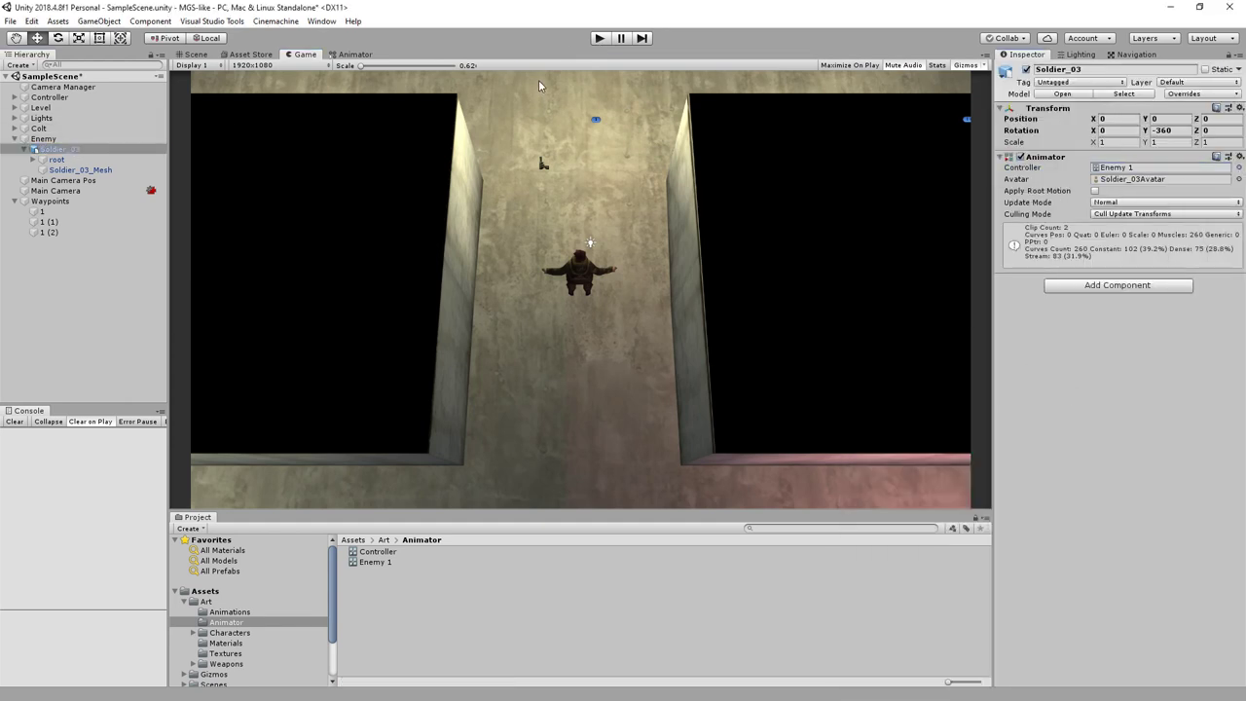
Test-run the game, stop it, and clear the Console errors.
left_click(599, 39)
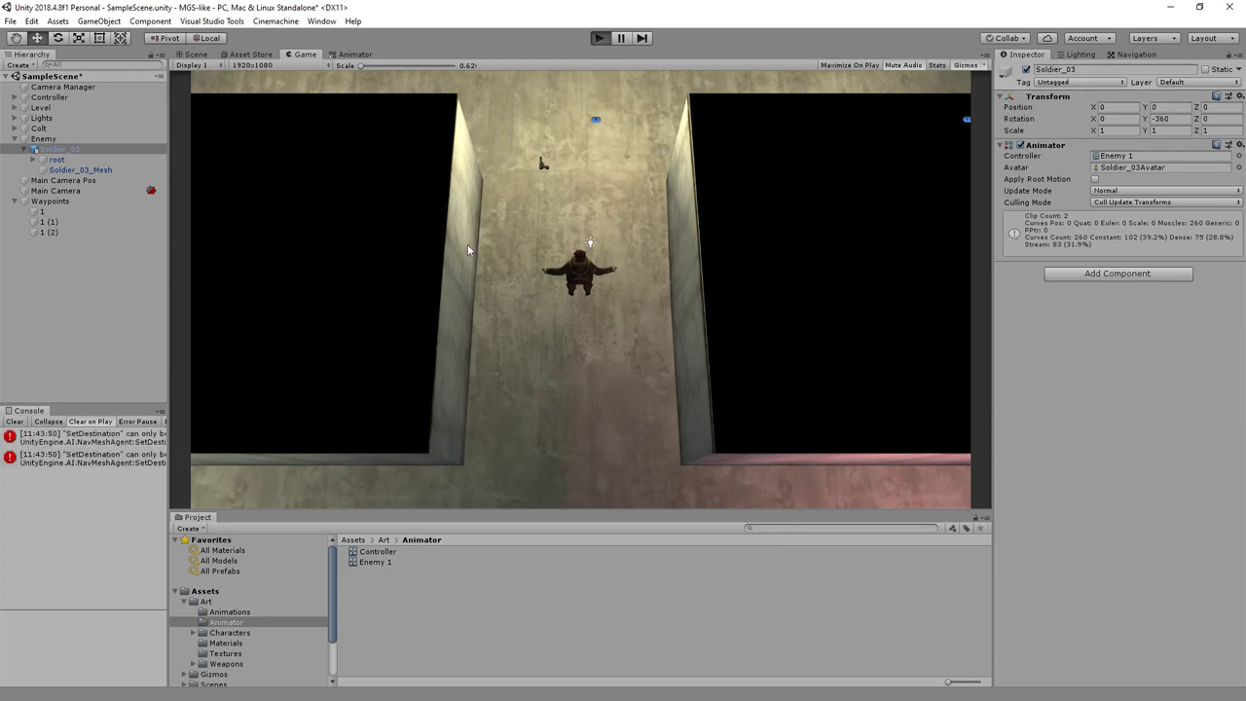
key("ctrl+p")
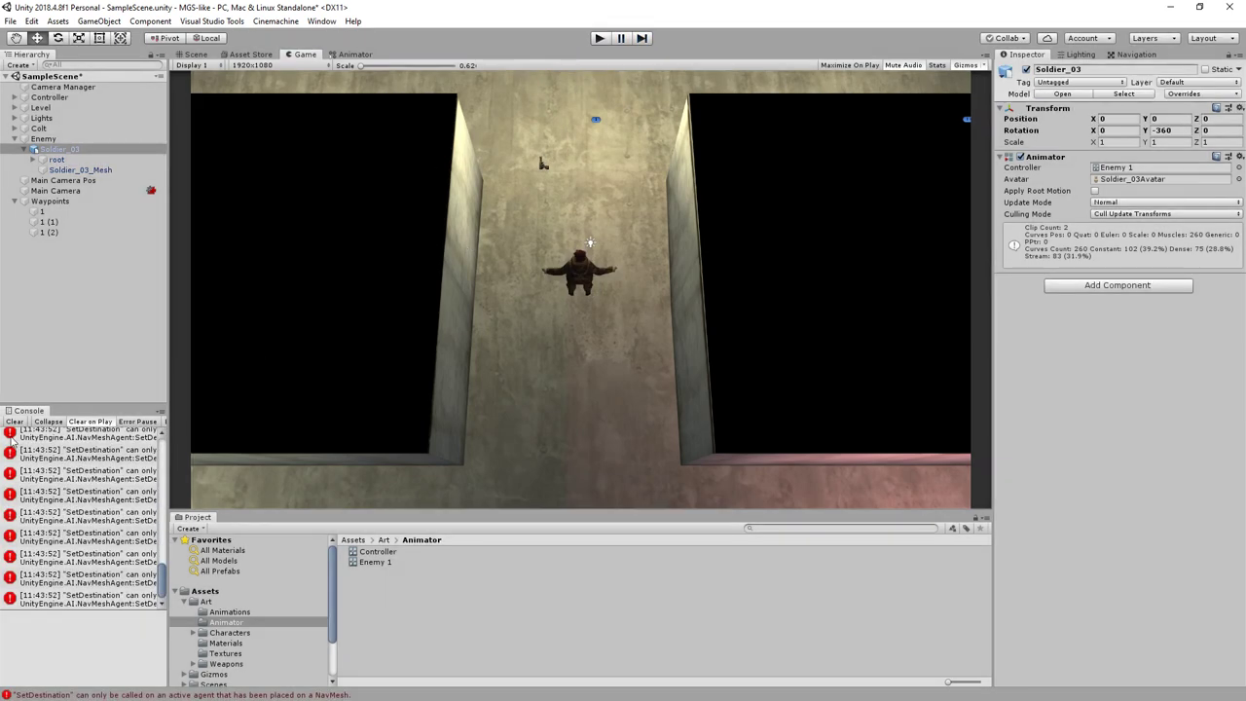
left_click(15, 422)
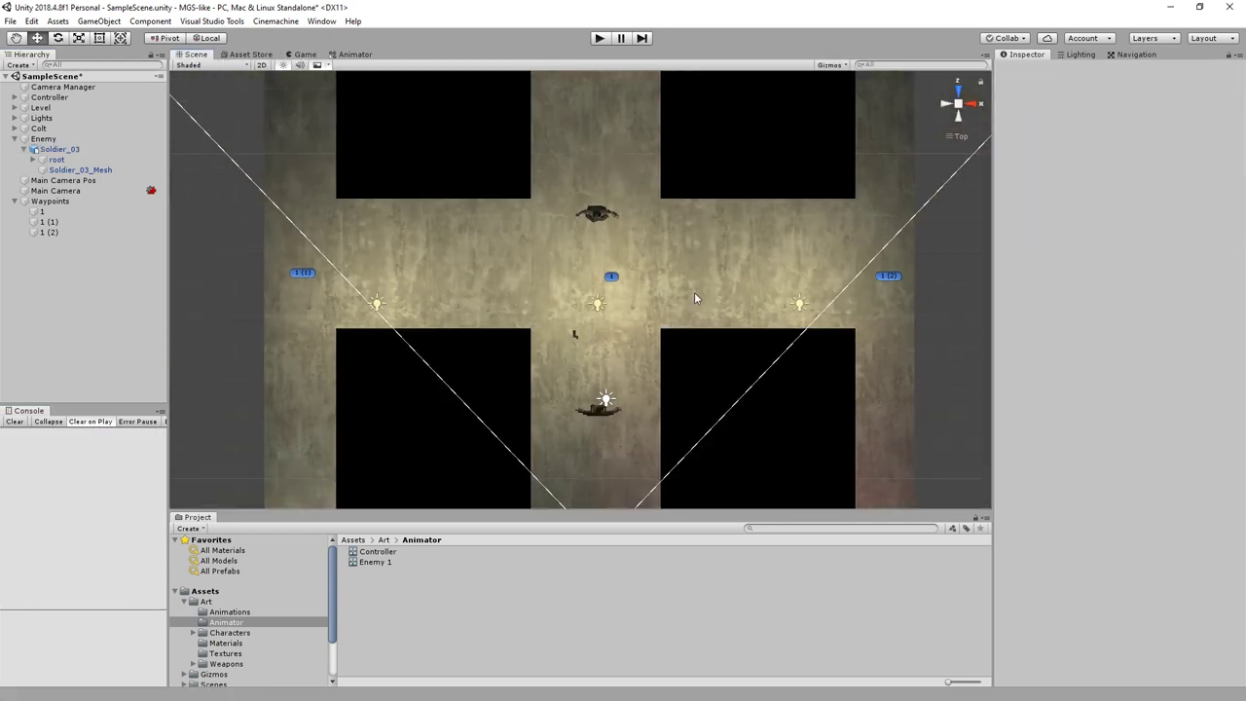
Bring up the Navigation Bake settings and view the level from an angle for the NavMesh.
left_click(1134, 54)
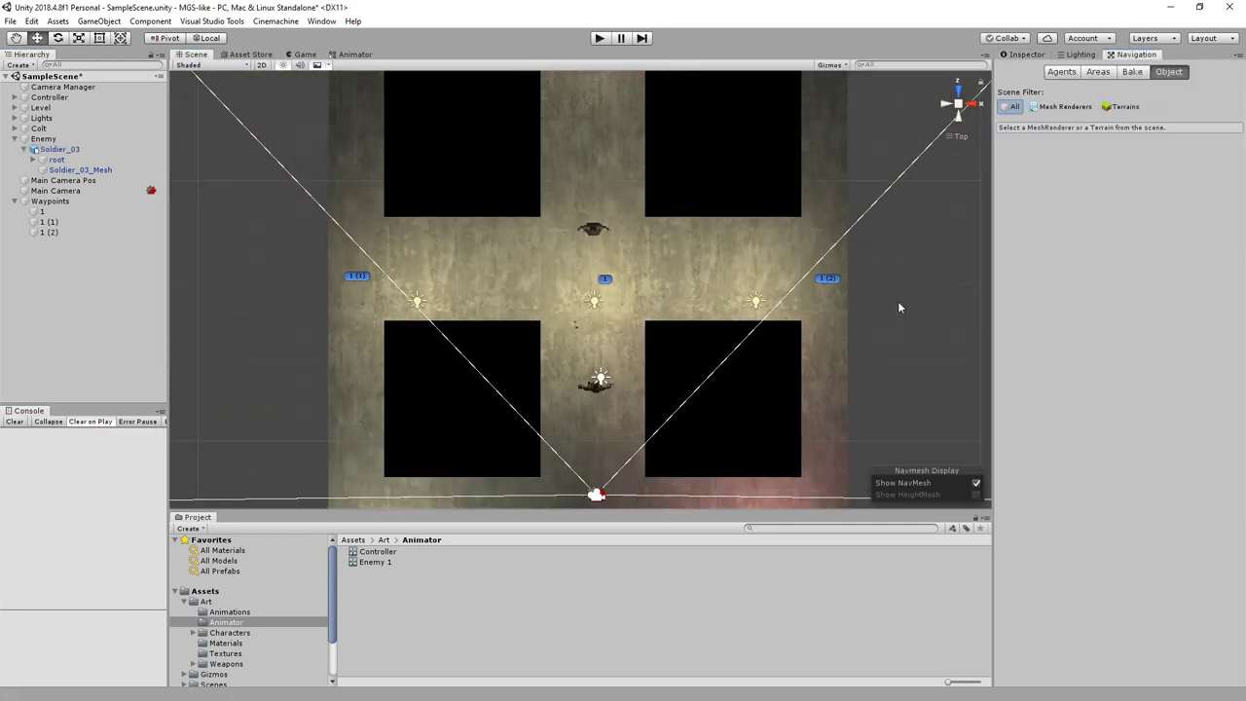
left_click(1133, 72)
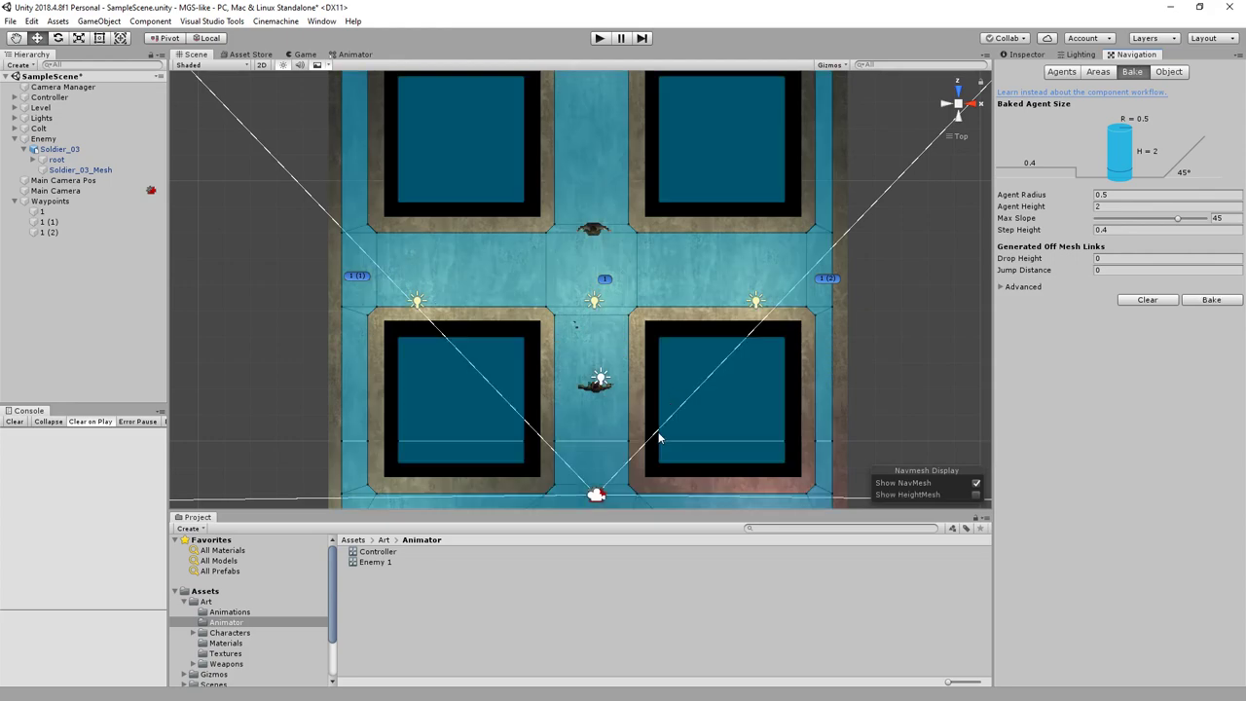
mouse_move(662, 438)
left_mouse_down("alt")
mouse_move(826, 229)
mouse_move(589, 269)
mouse_move(514, 66)
left_mouse_up("alt")
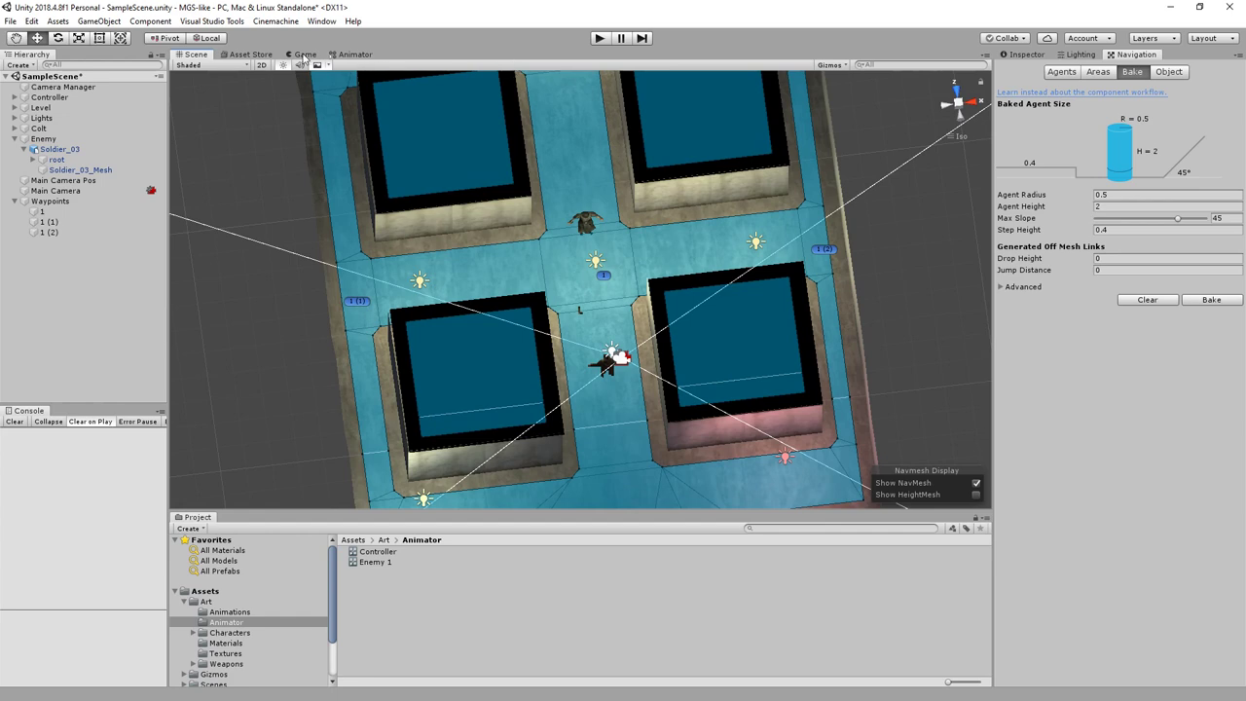
Dock the Game view beside the Scene view, test-run the soldier, then browse to Characters assets.
mouse_move(304, 55)
left_mouse_down()
mouse_move(385, 56)
mouse_move(303, 306)
left_mouse_up()
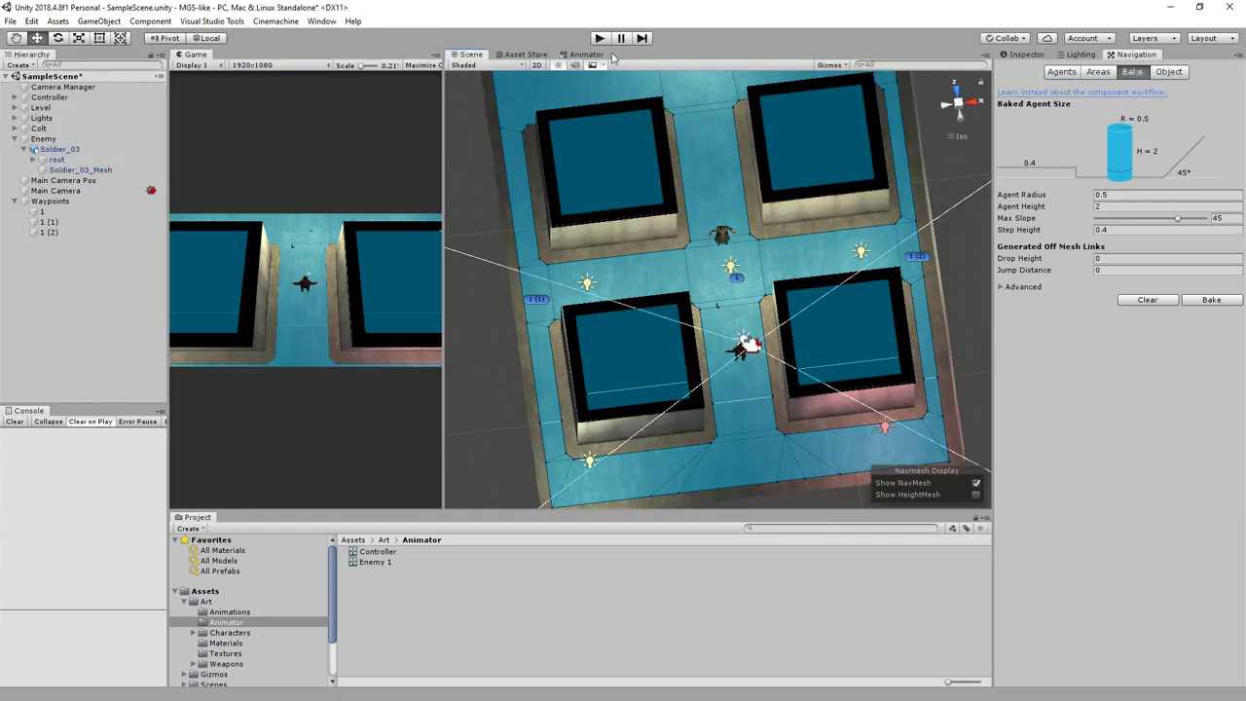
left_click(600, 38)
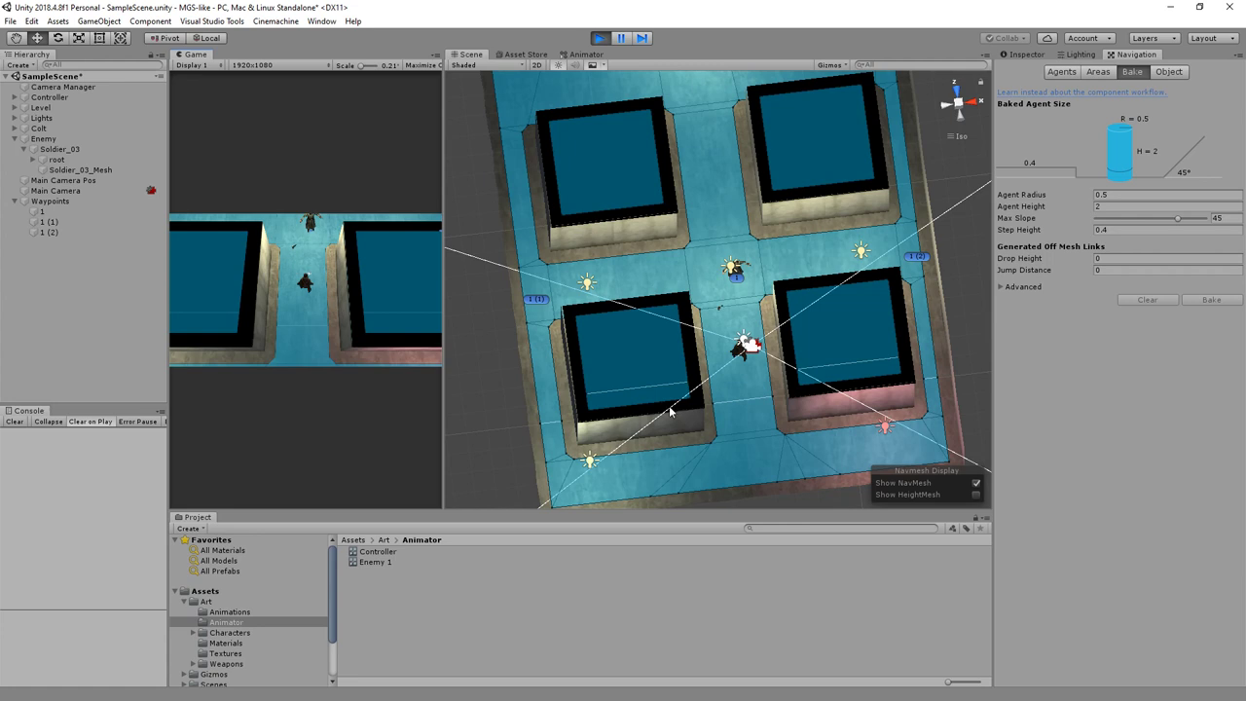
left_click(602, 38)
left_click(230, 612)
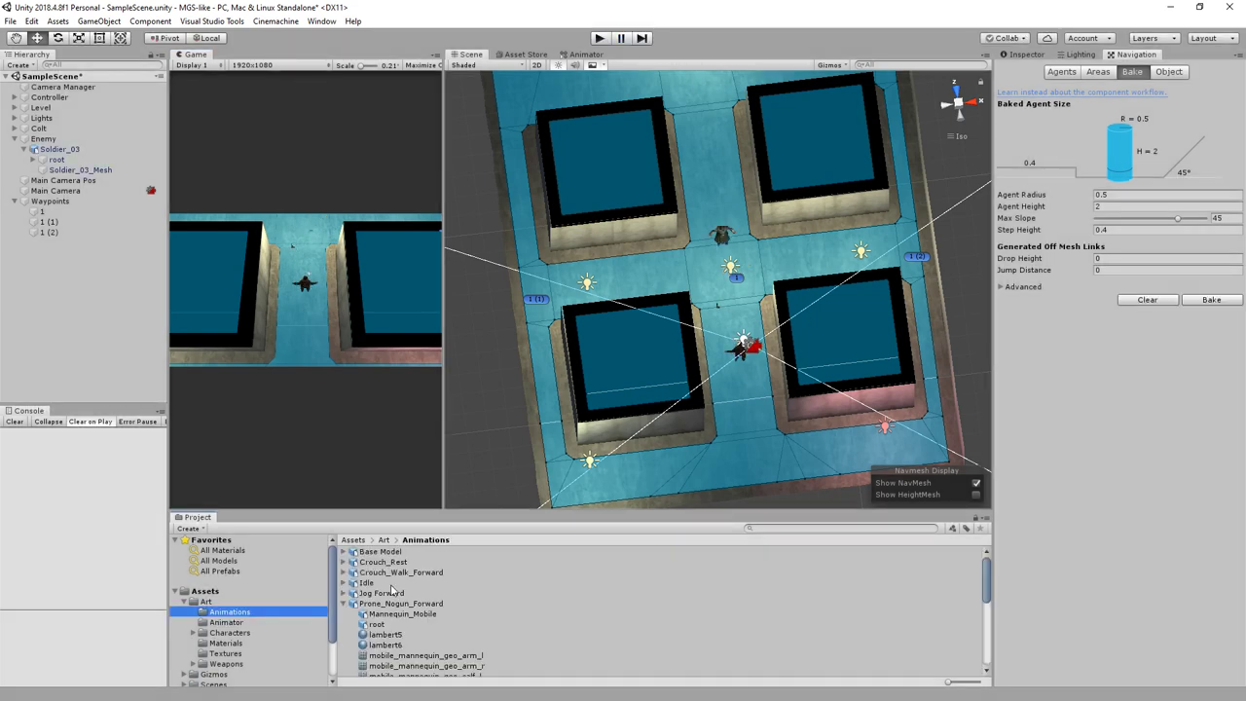
left_click(230, 634)
Set the Soldier_03 model's rig Animation Type to Humanoid, apply it, and start the game.
double_click(386, 581)
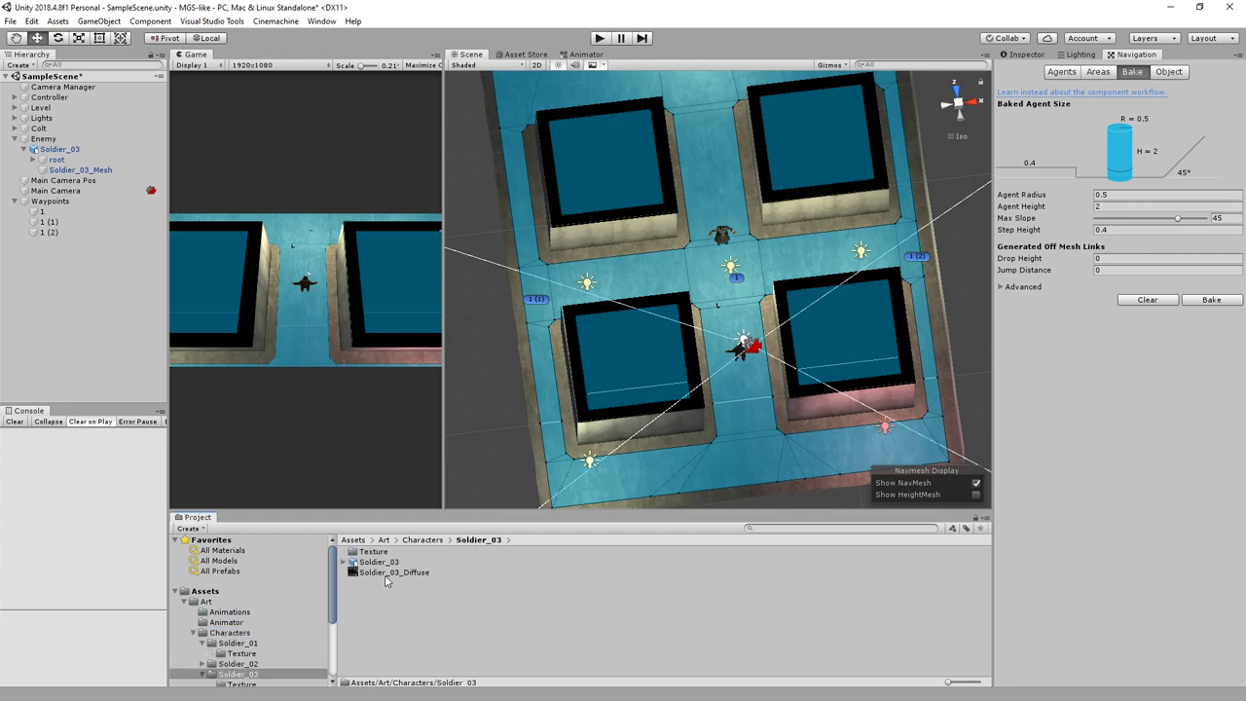
left_click(376, 563)
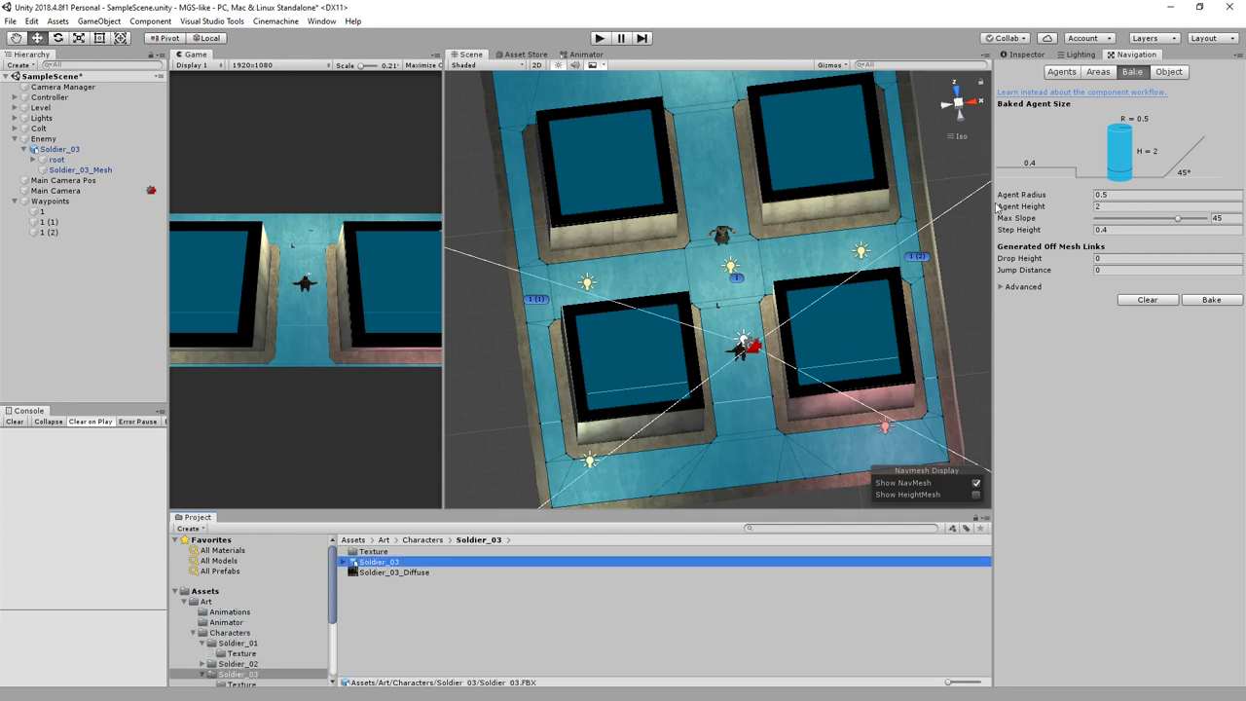
left_click(1082, 55)
left_click(1017, 55)
left_click(1120, 100)
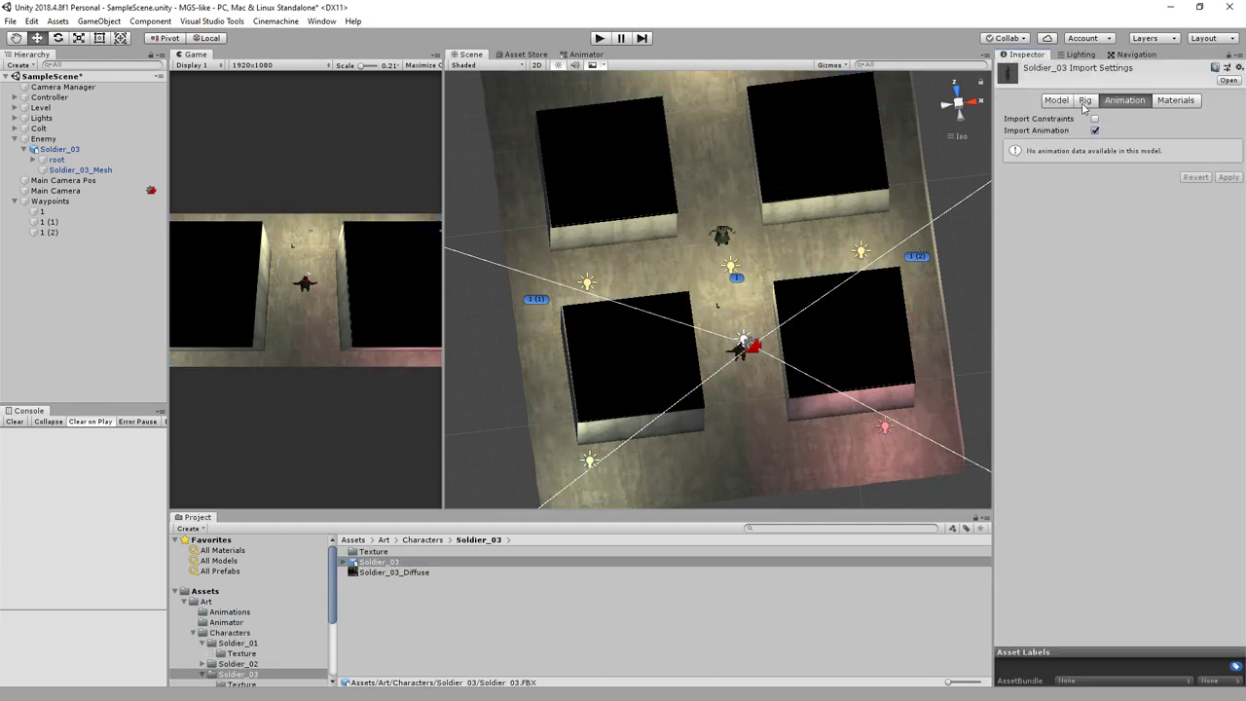
left_click(1084, 100)
left_click(1163, 118)
left_click(1131, 174)
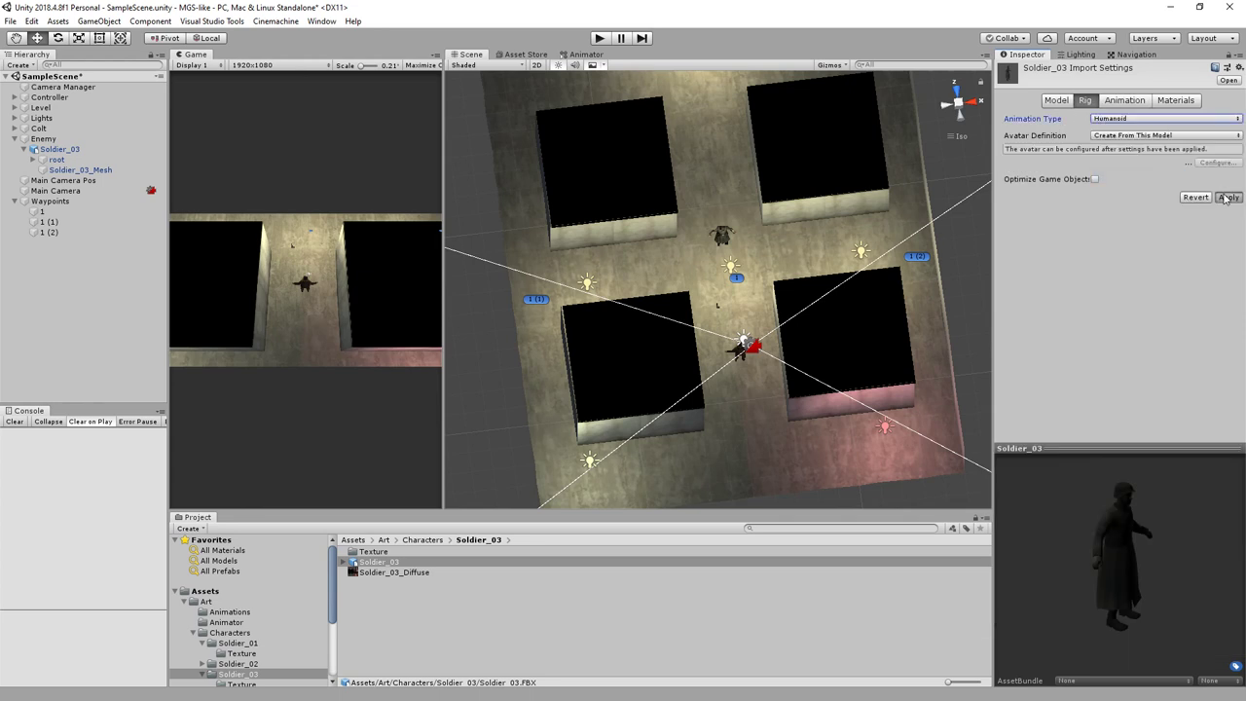
left_click(599, 37)
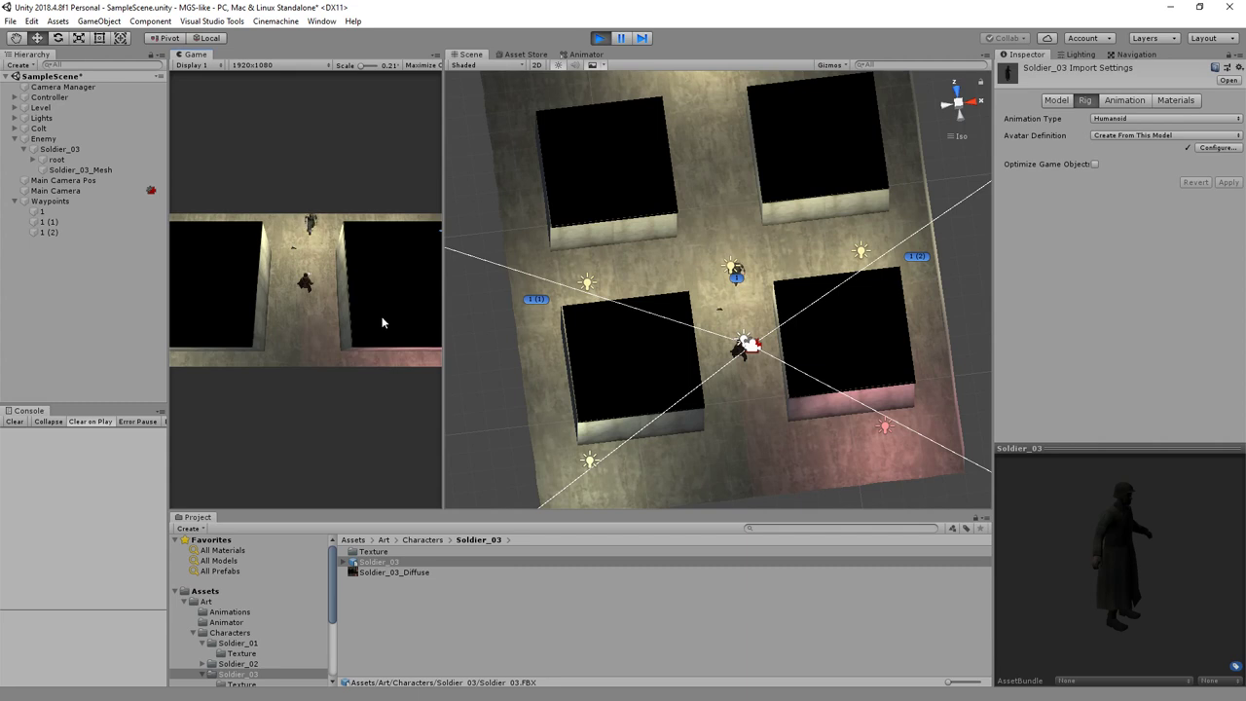
Give the Enemy's Nav Mesh Agent stopping distance 0.2 and speed 1, then replay.
left_click(61, 98)
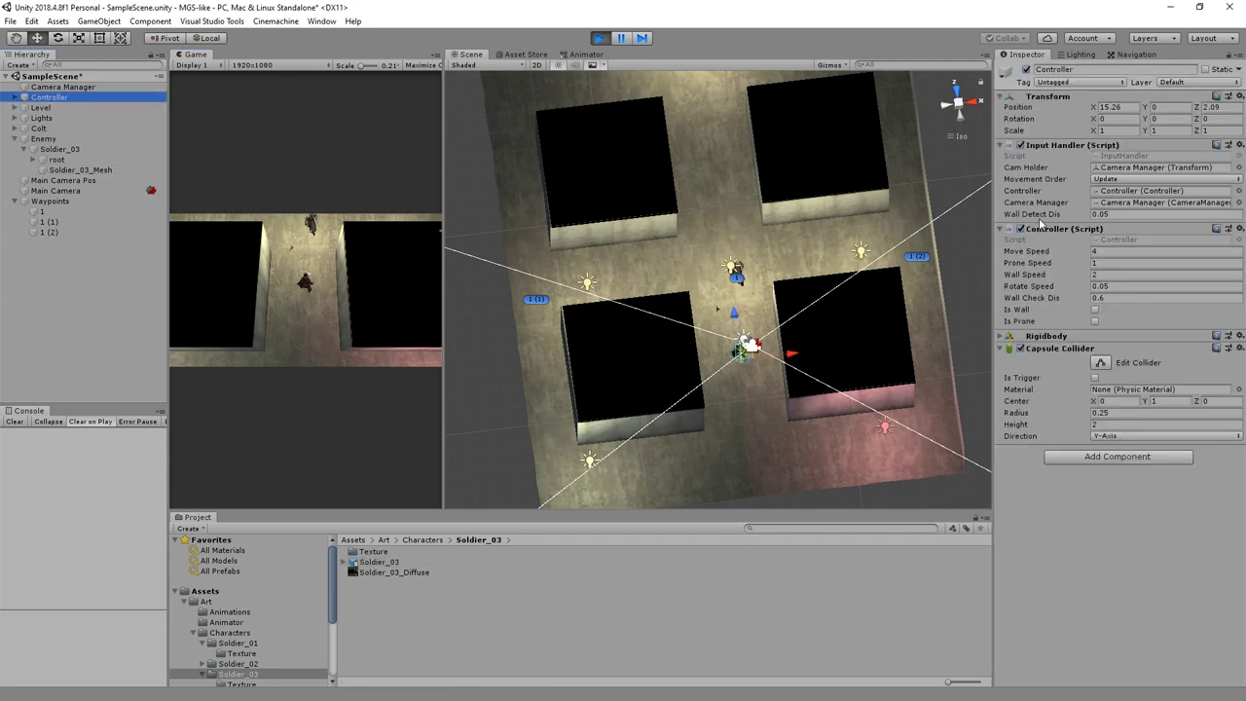
left_click(121, 139)
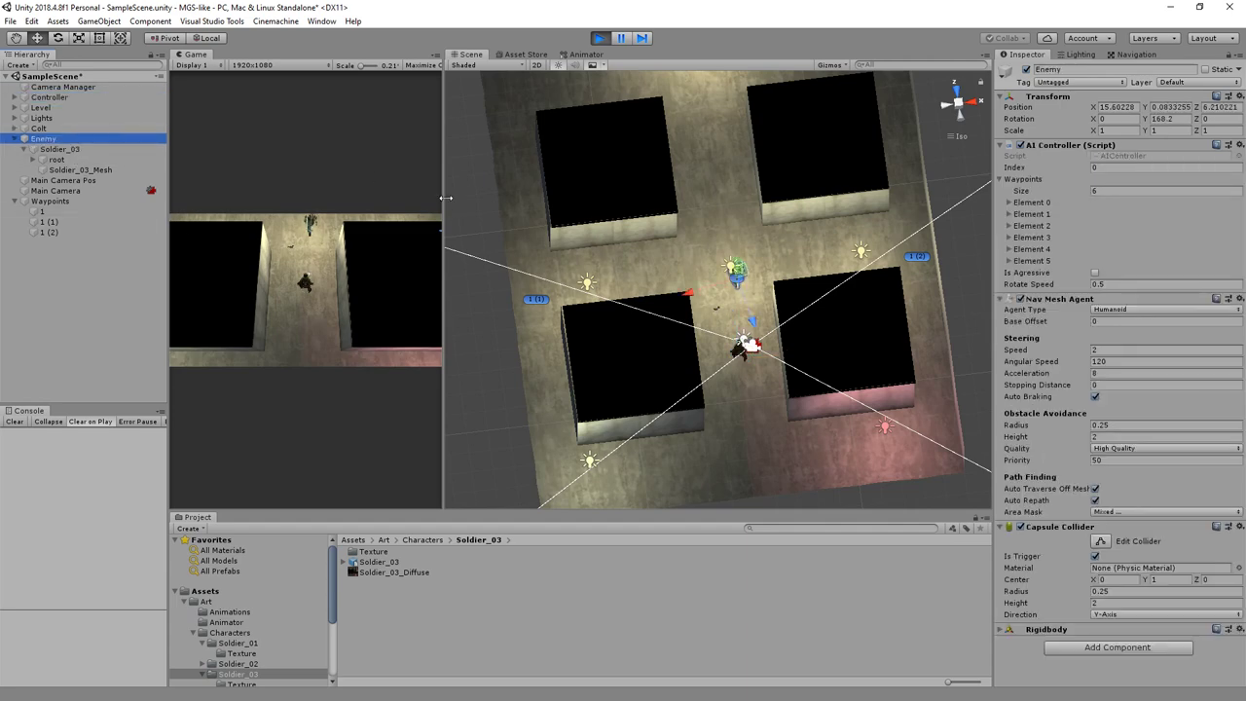
left_click(601, 39)
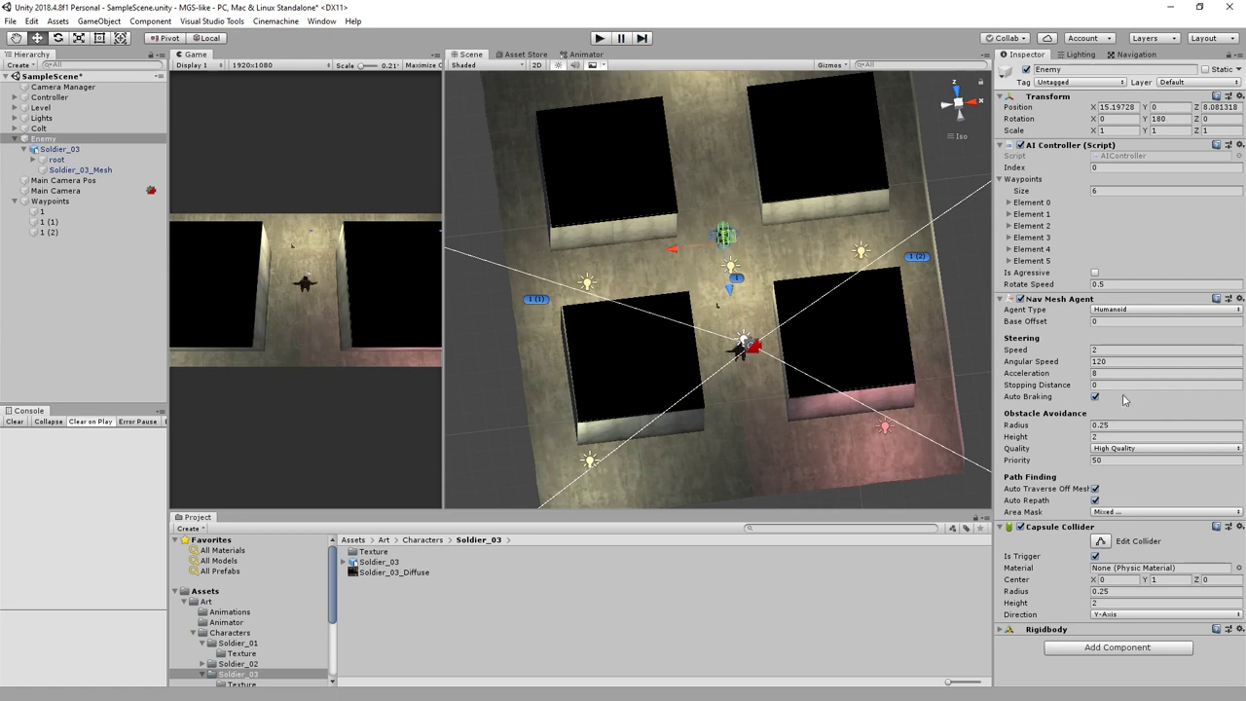
left_click(1123, 385)
type(".2")
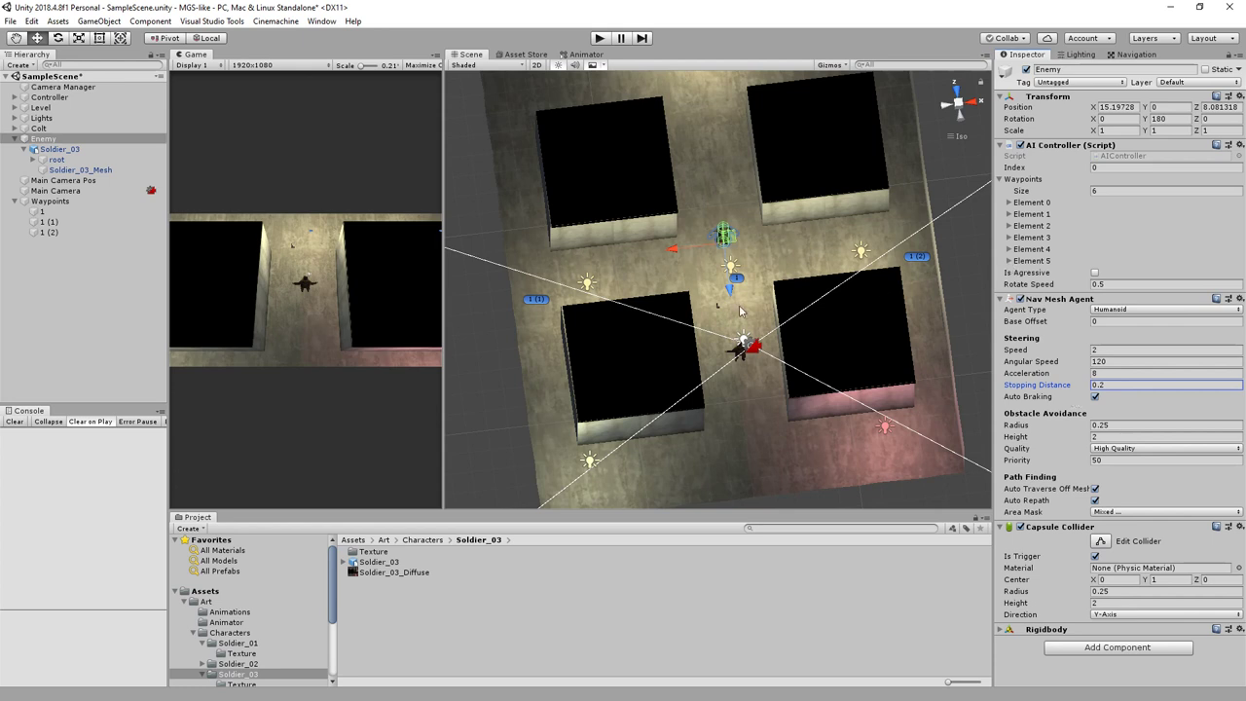
left_click(1100, 350)
type("1")
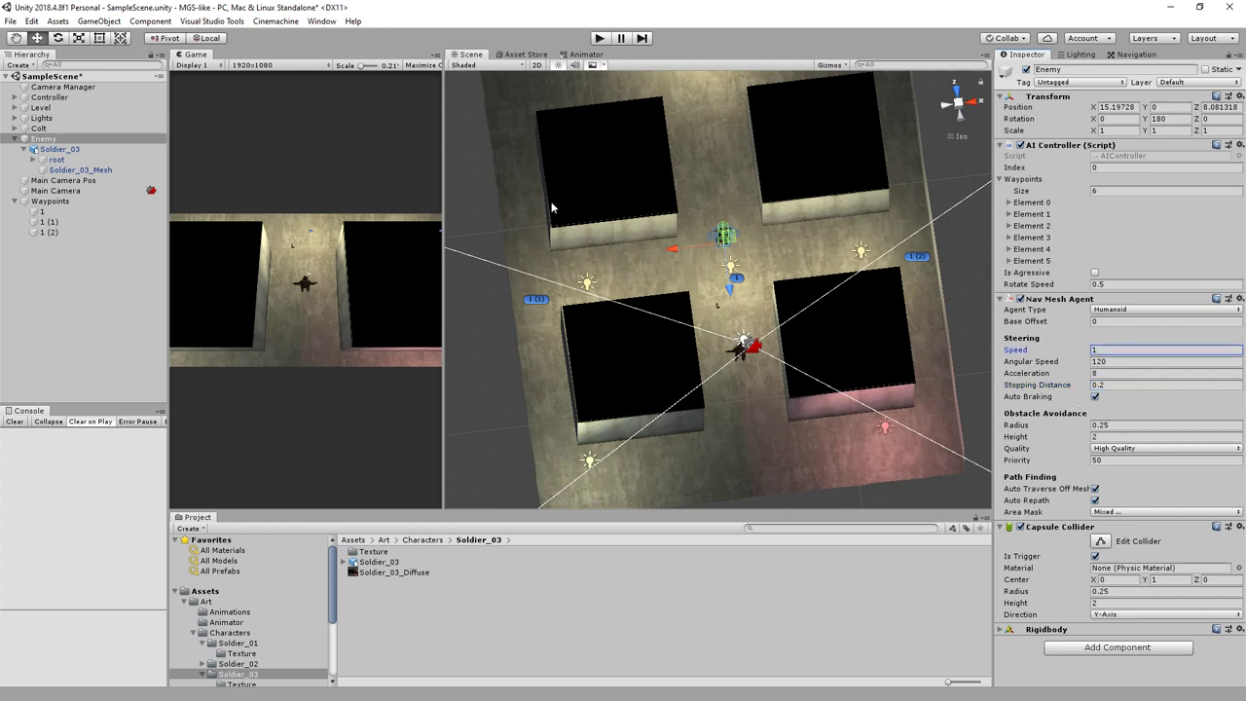
left_click(599, 38)
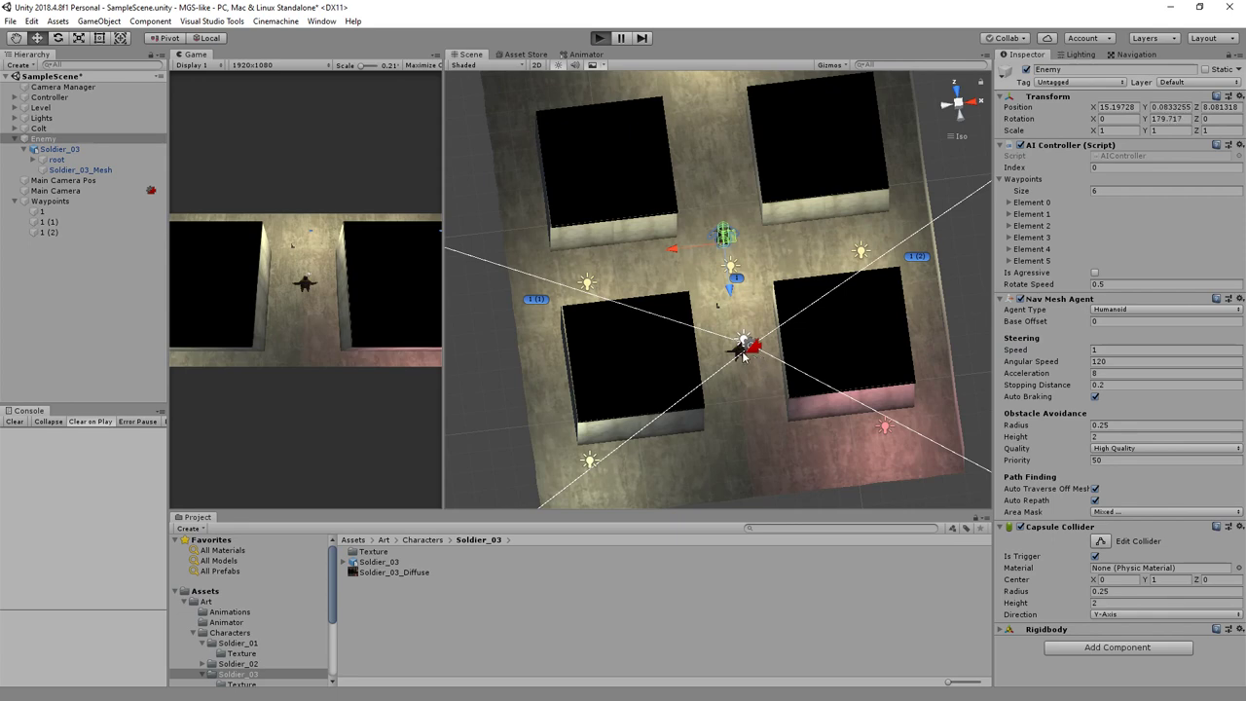
Zoom onto the running Enemy, switch the Inspector to Debug, expand Element 0, then stop play.
scroll(780, 378, "up", 2)
scroll(802, 377, "up", 2)
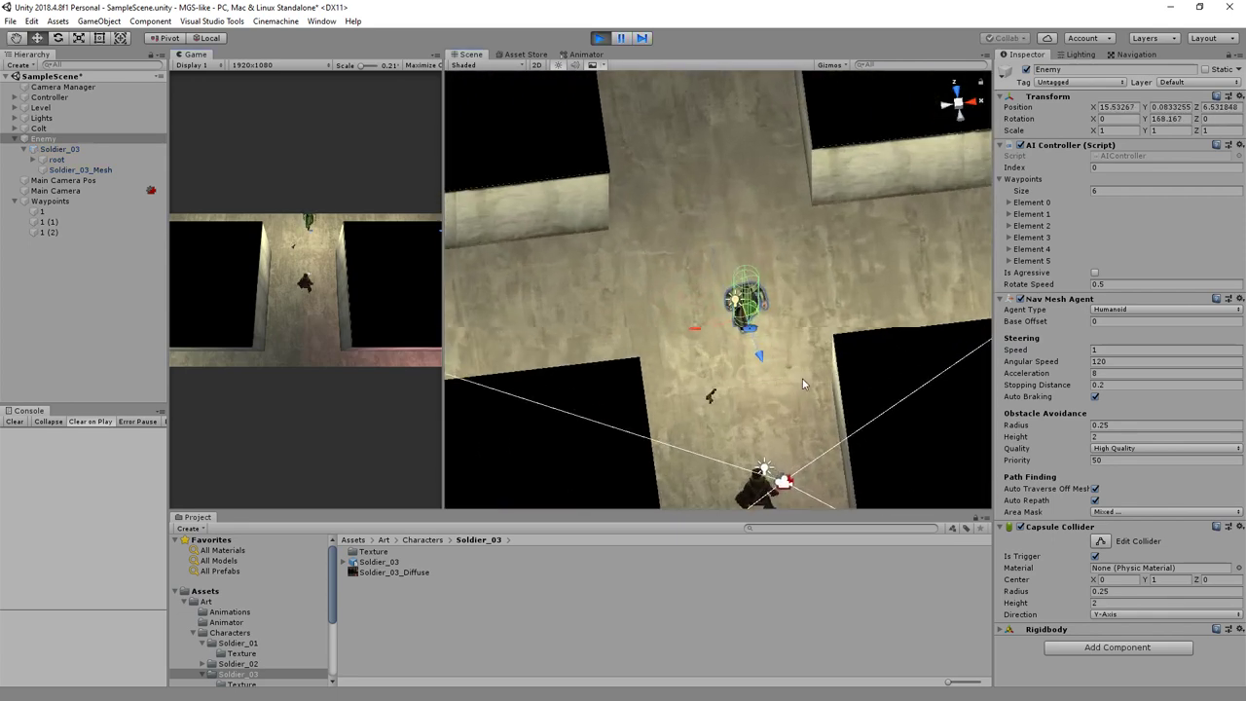
scroll(758, 360, "up", 2)
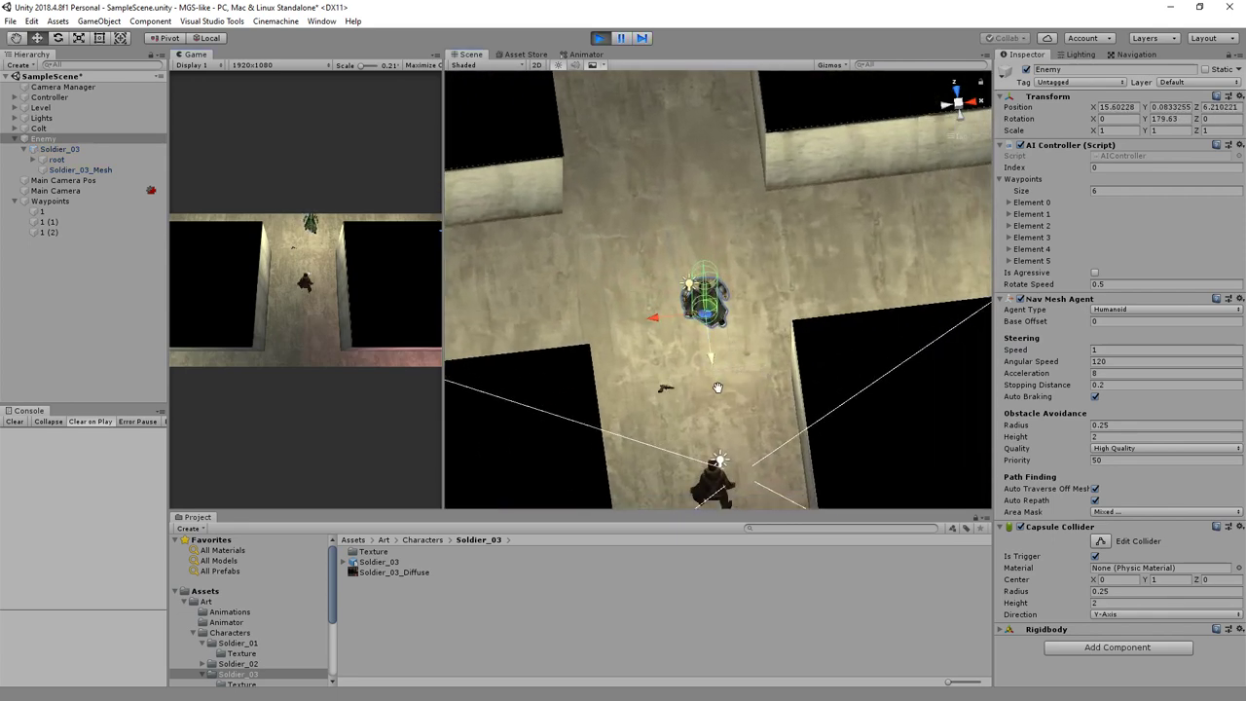
middle_click_drag(737, 376, 721, 391)
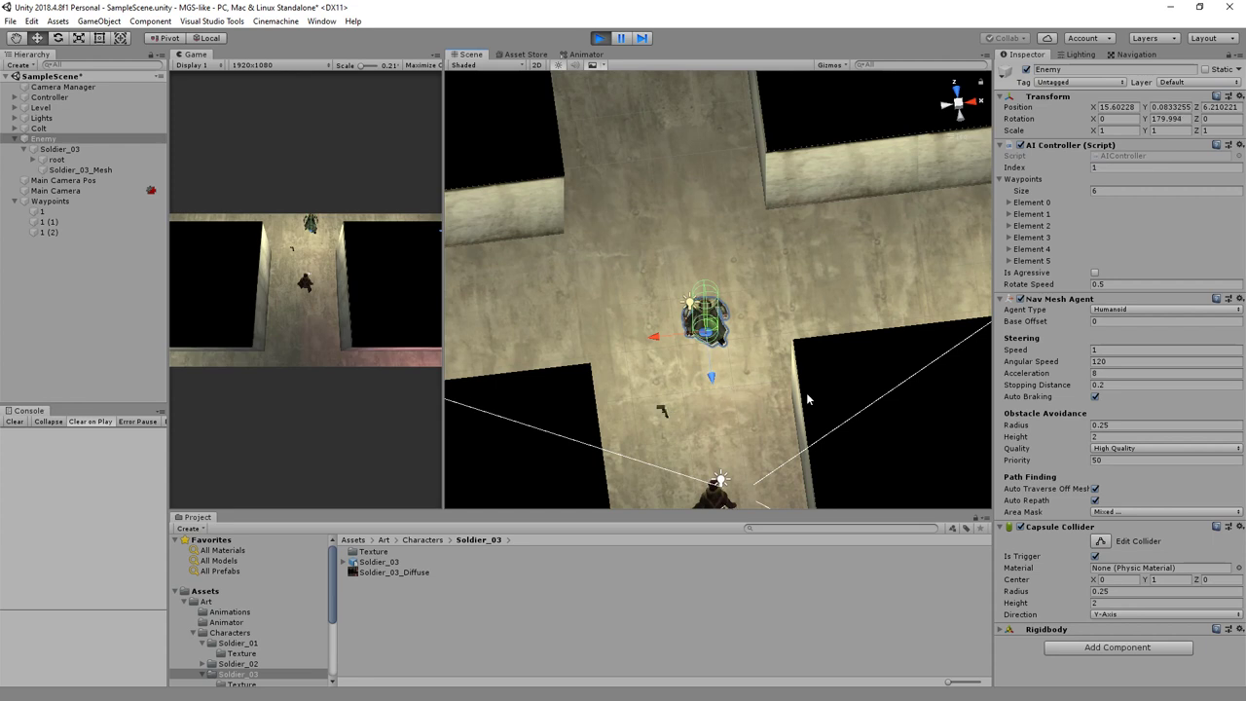
left_click(1239, 61)
left_click(1225, 90)
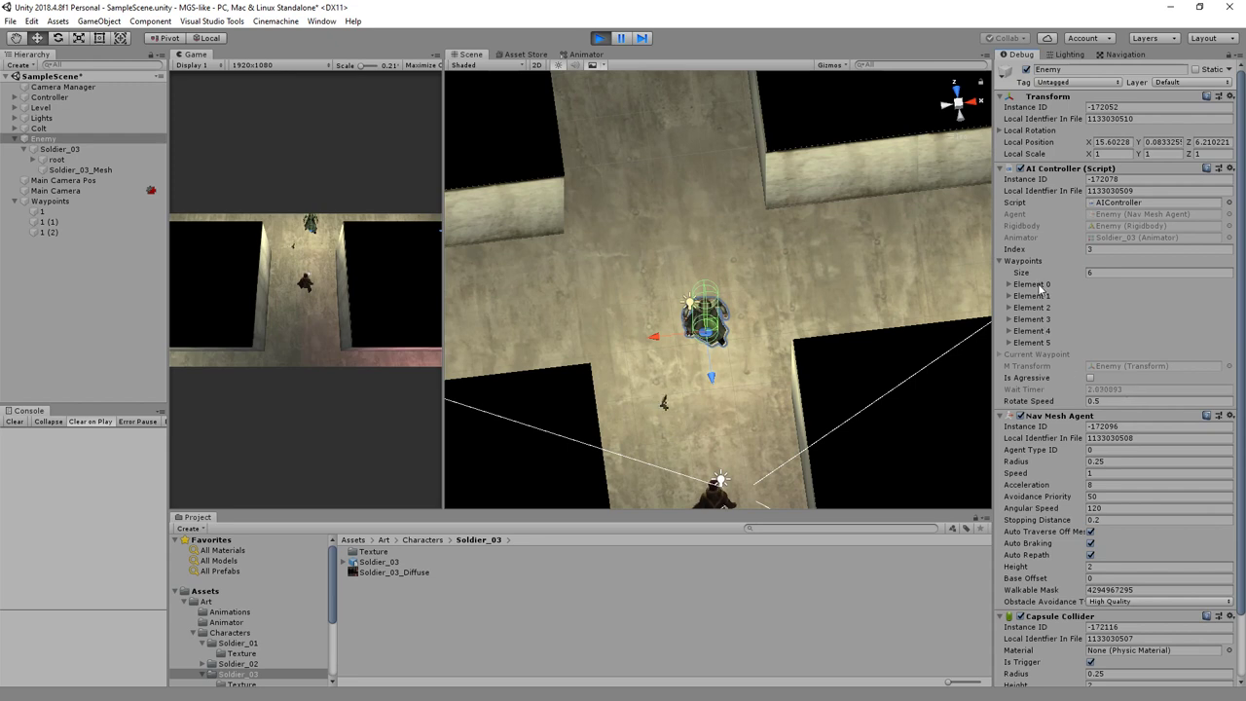
left_click(1039, 285)
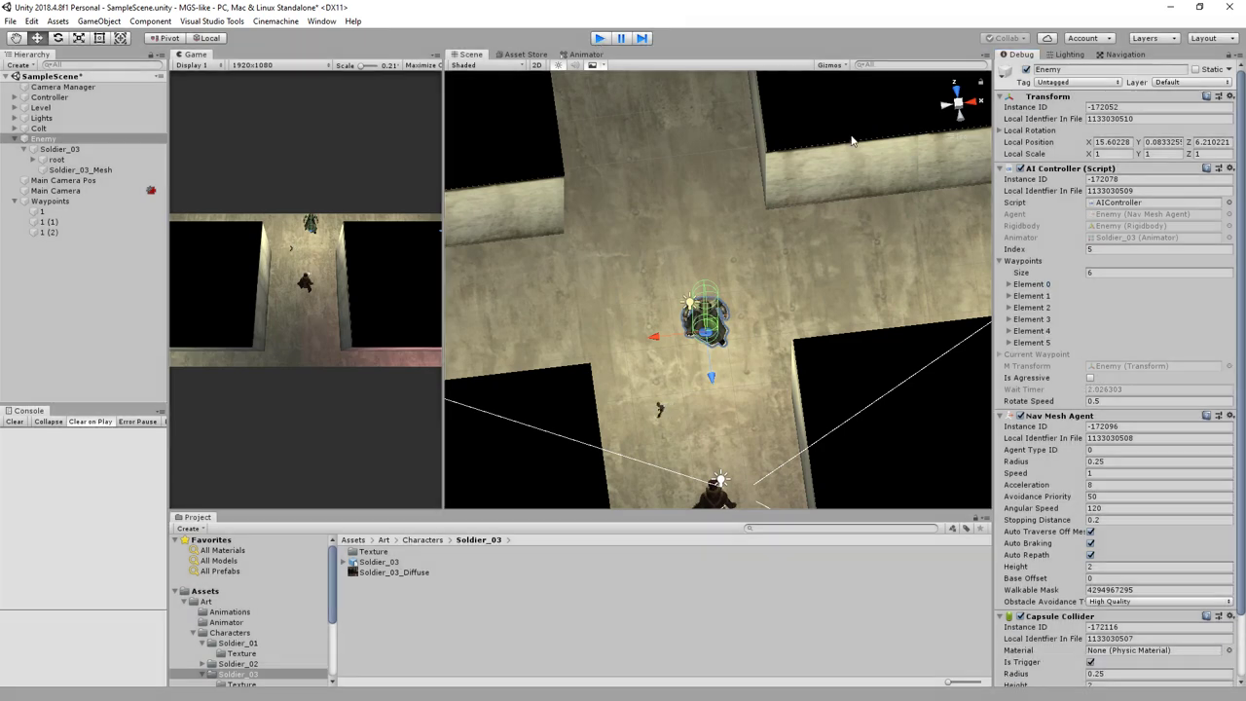
left_click(600, 41)
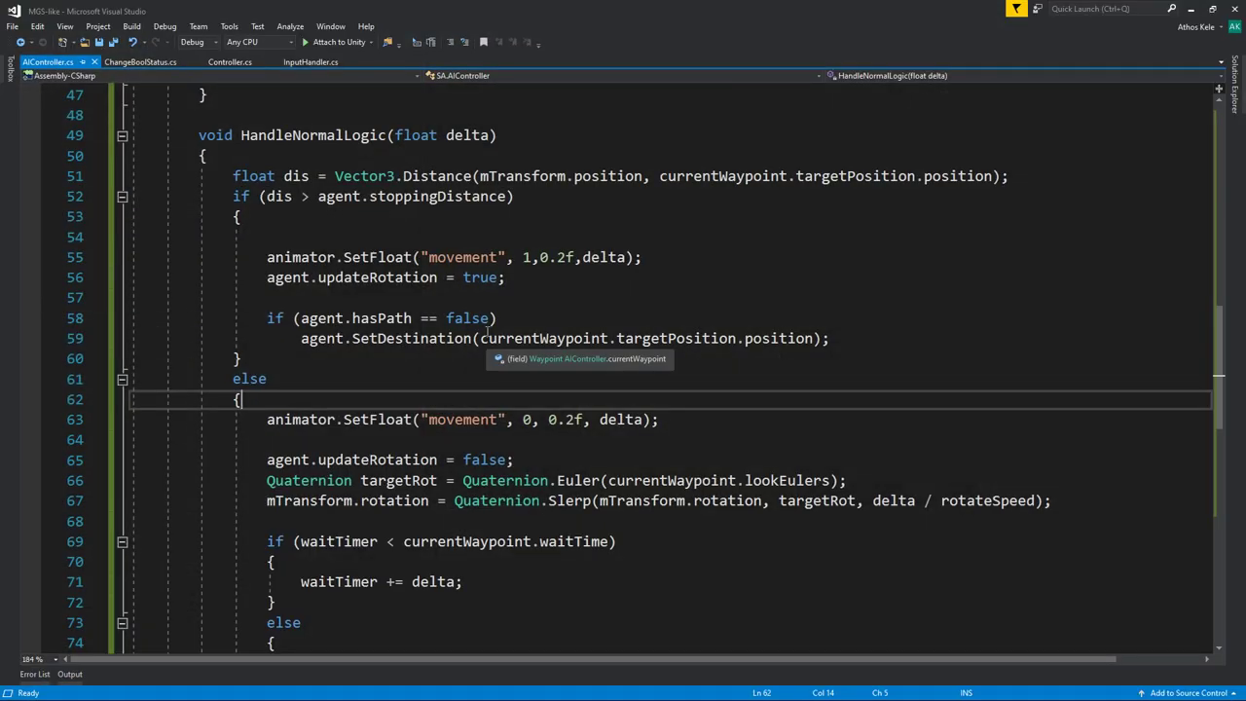
Review where currentWaypoint is used and place the caret at the top of HandleNormalLogic.
scroll(490, 340, "down", 4)
scroll(491, 340, "up", 2)
left_click(467, 482)
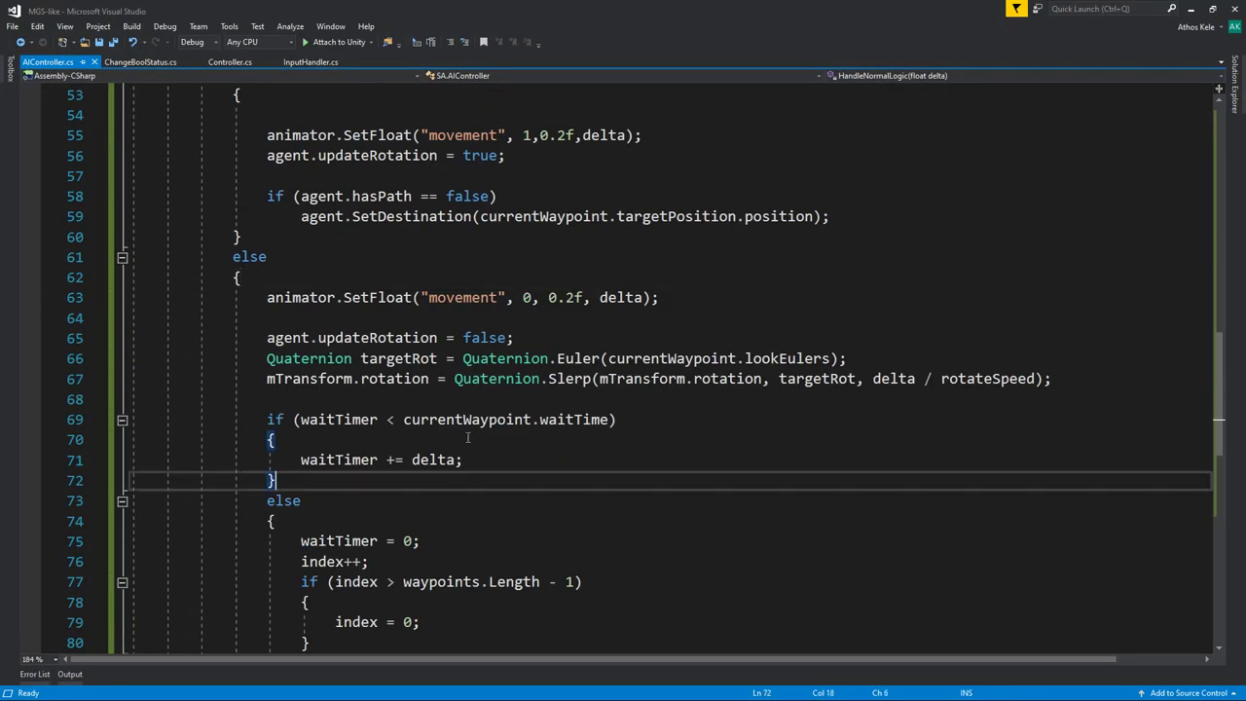
left_click(396, 422)
left_click(532, 420)
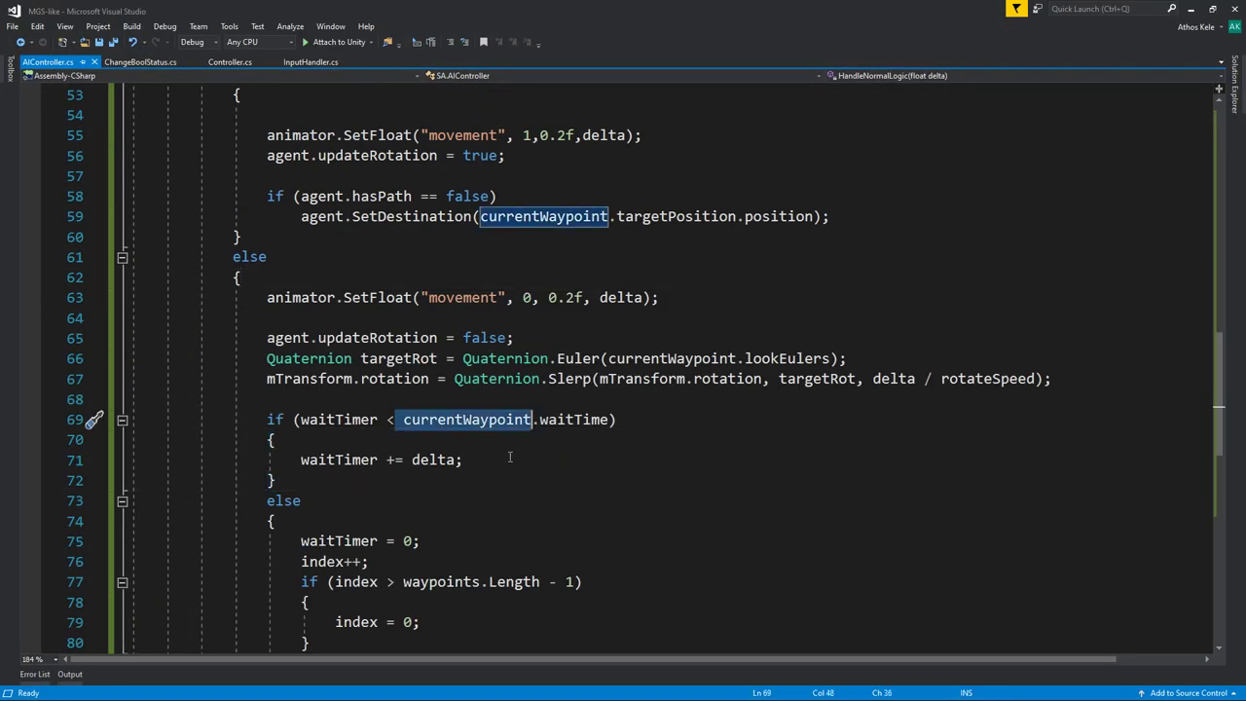
scroll(468, 409, "up", 4)
scroll(468, 409, "up", 2)
left_click(419, 400)
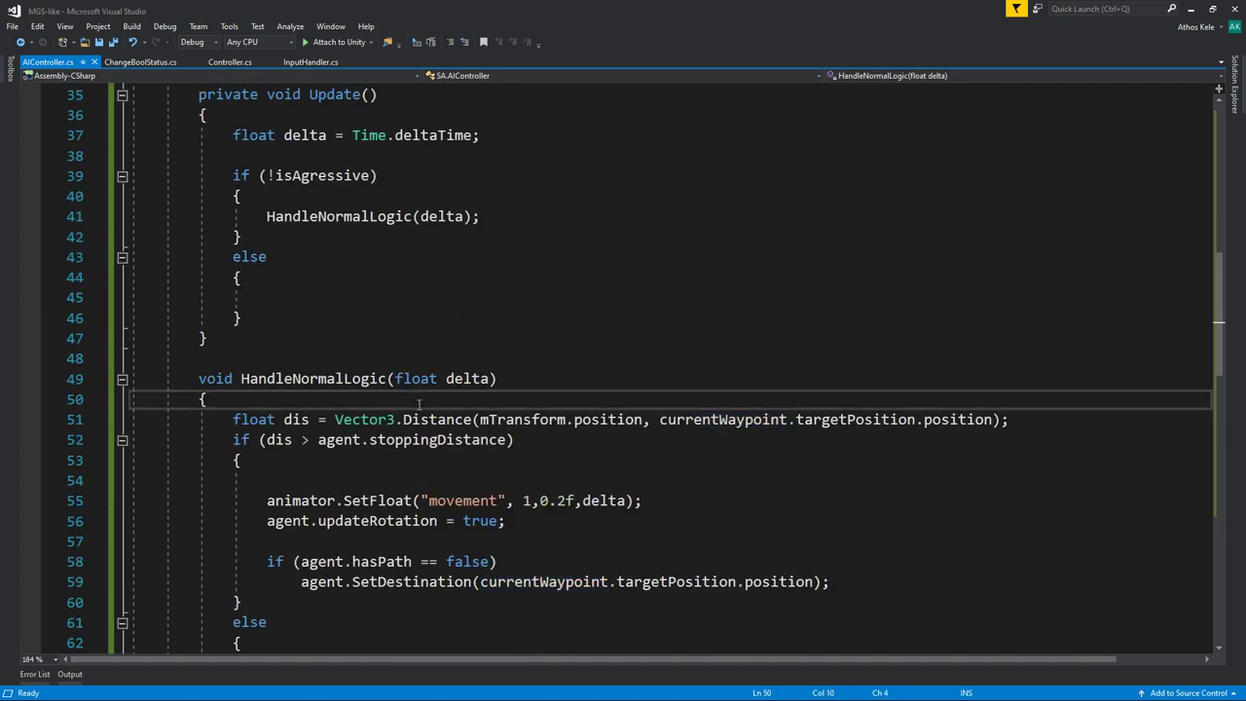
Insert 'currentWaypoint = waypoints[index];' as the first line and save AIController.cs.
key("Return")
key("Return")
key("Up")
type("currentWaypoint")
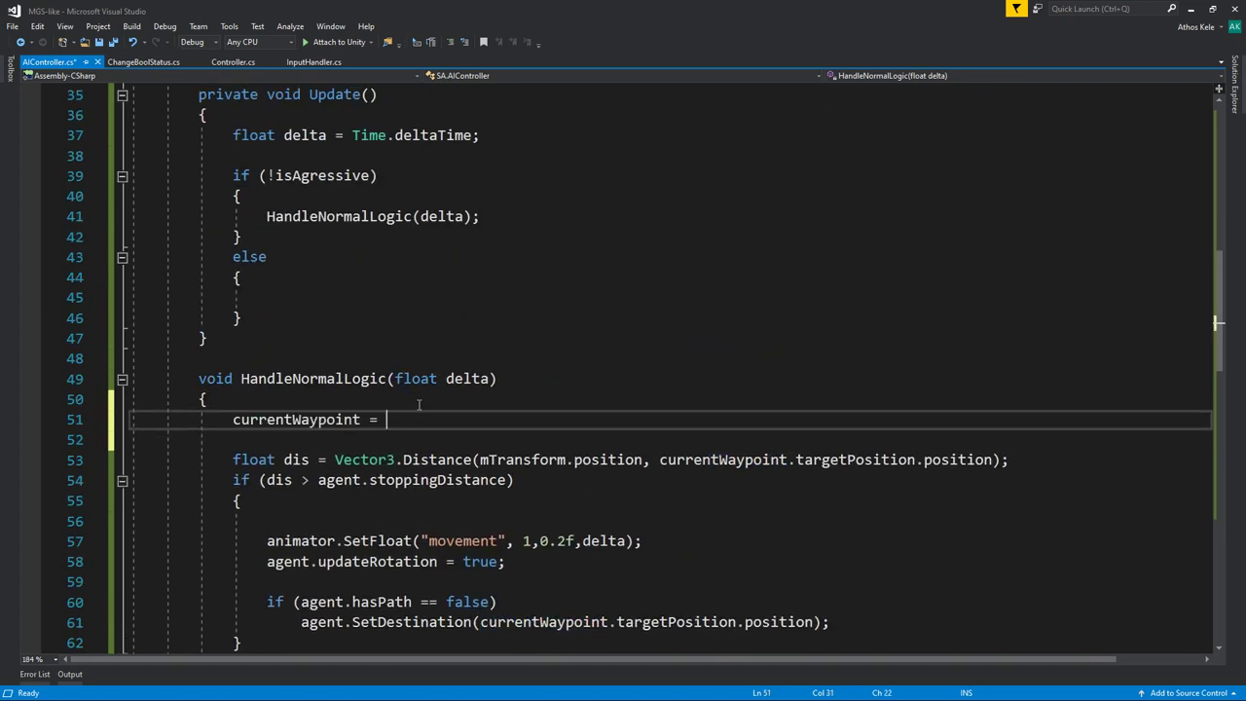
key("Down")
key("Down")
key("Down")
key("Tab")
type("index];")
key("ctrl+s")
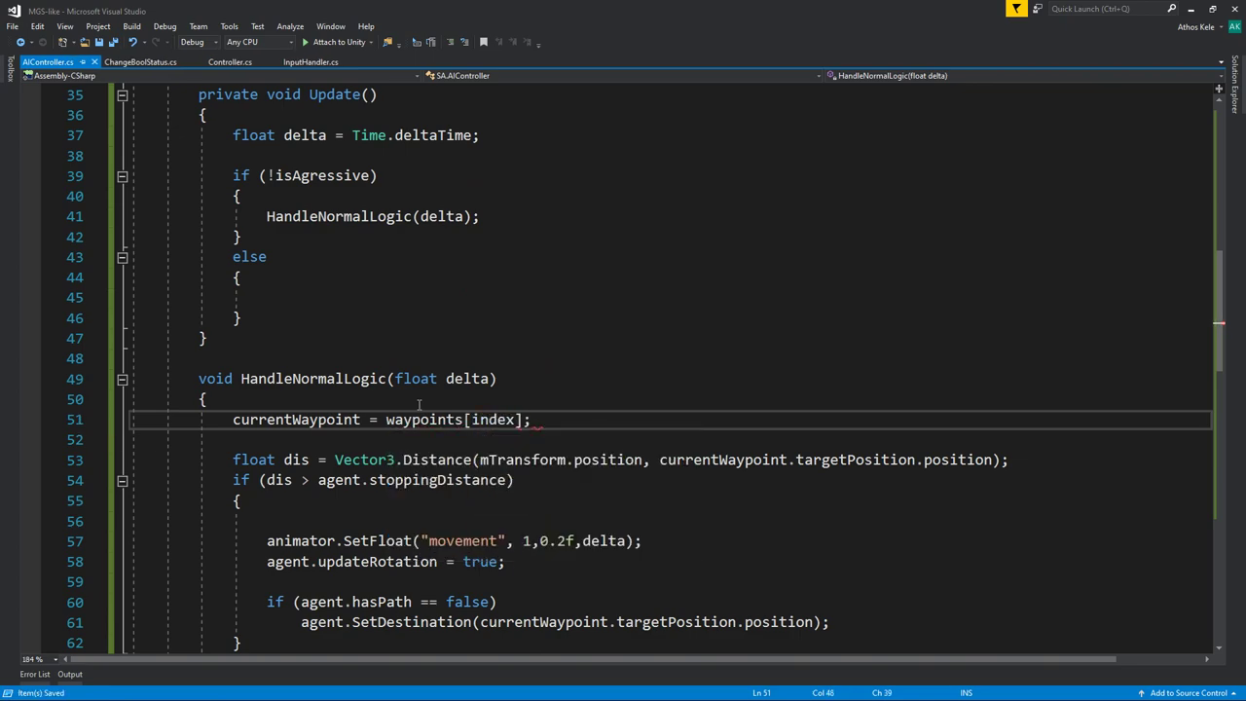
Watch the enemy patrol its waypoints, then stop and set Rotate Speed to 0.1.
left_click(1190, 9)
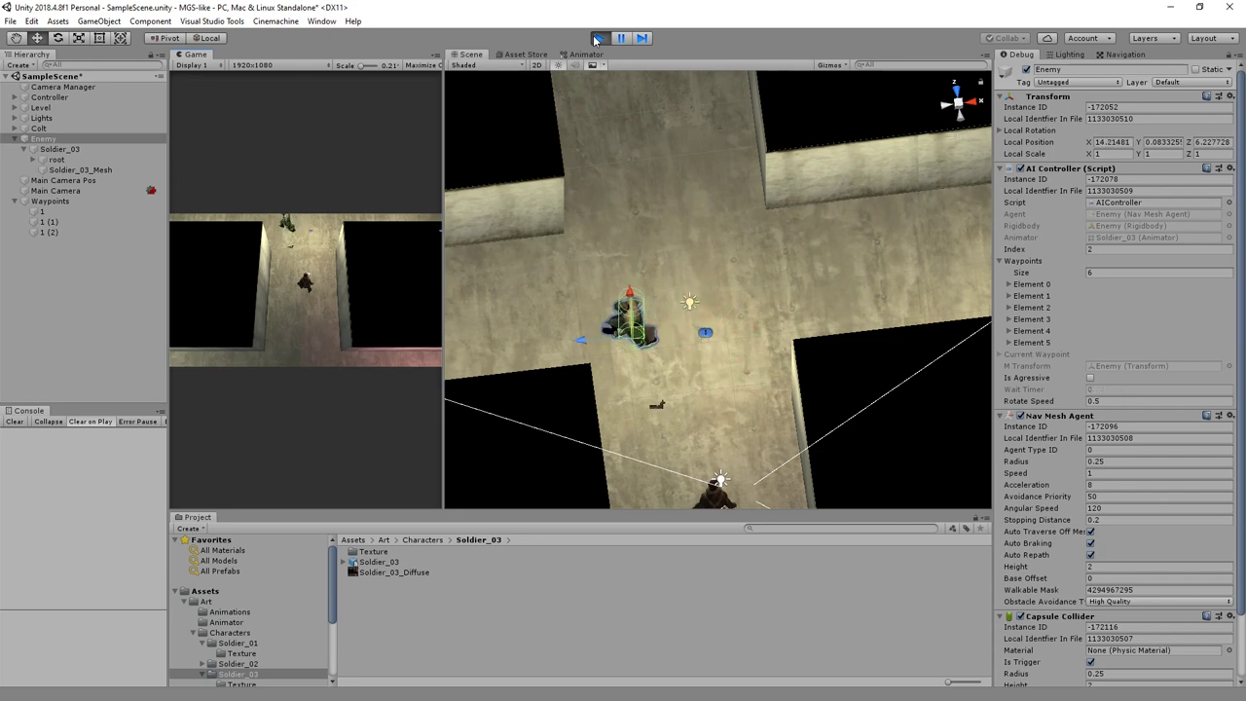
scroll(825, 297, "up", 3)
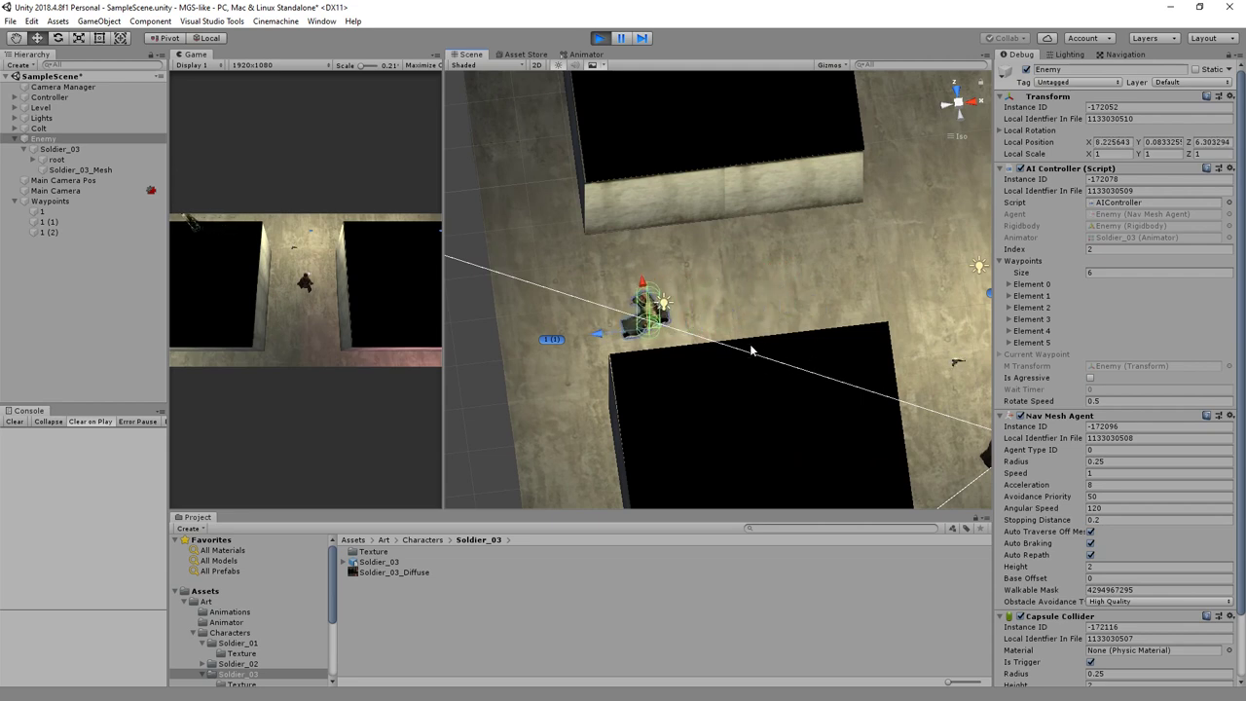
middle_click_drag(757, 348, 864, 347)
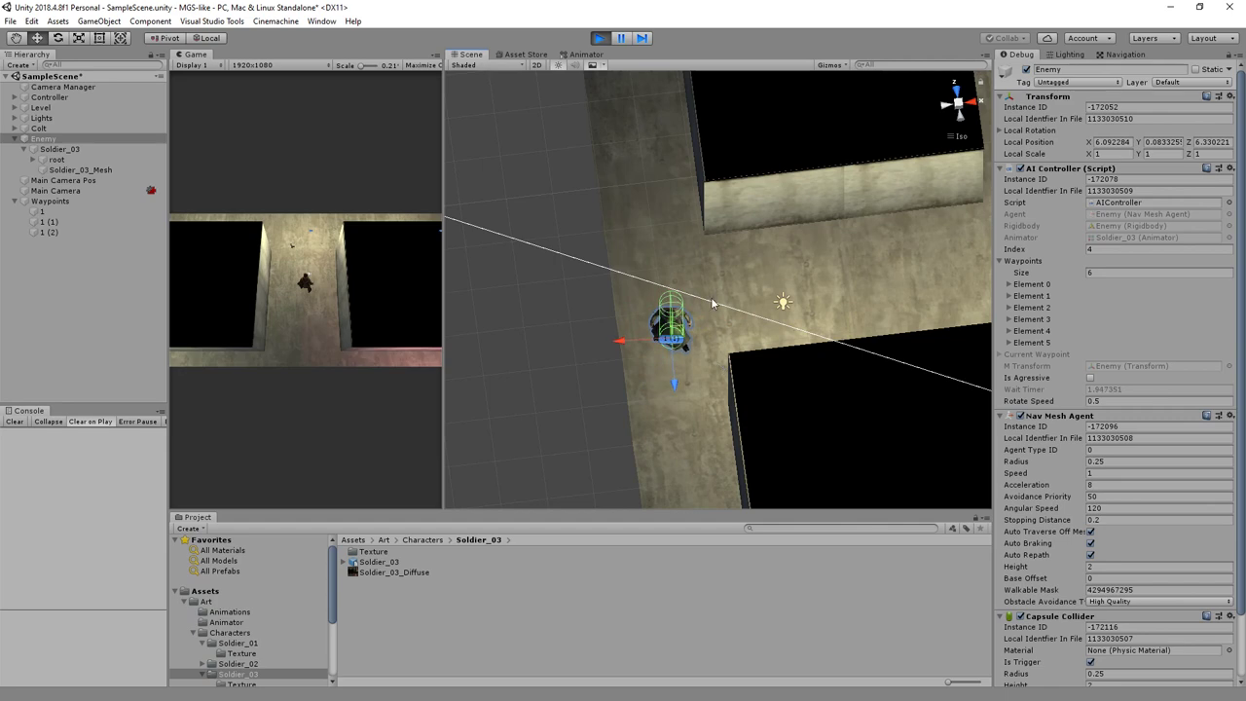
middle_click_drag(788, 372, 634, 356)
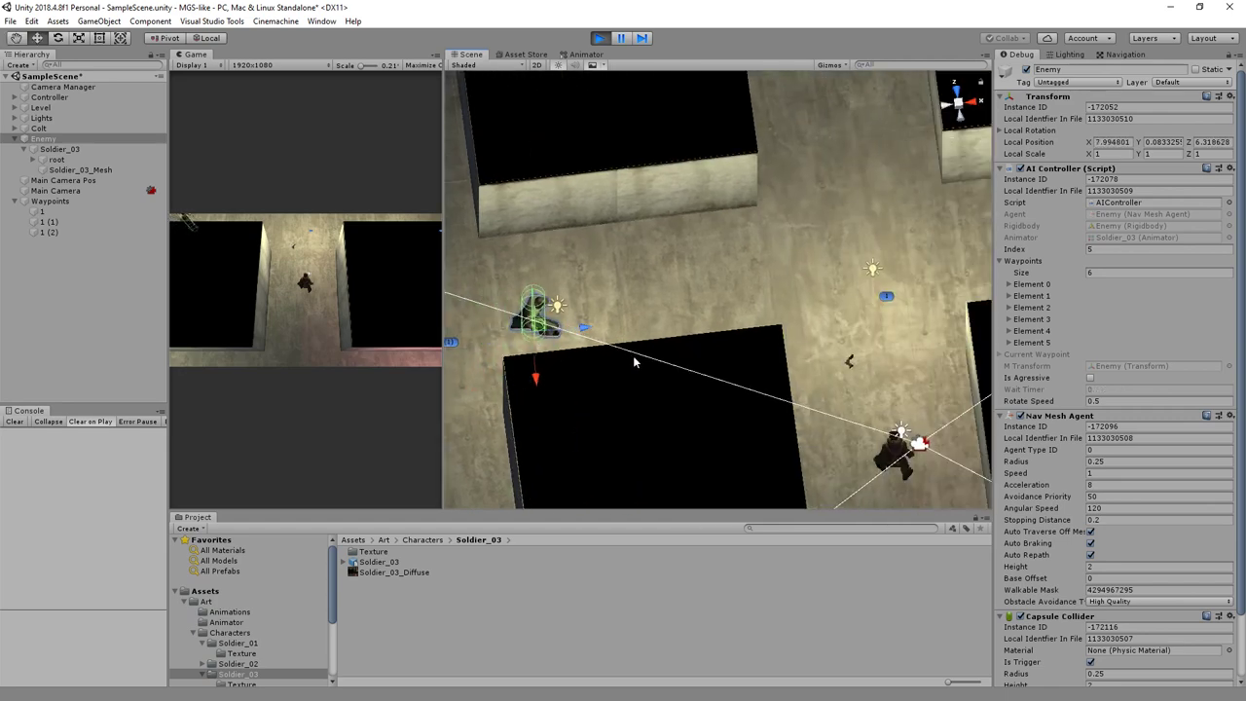
left_click(599, 38)
left_click(1133, 401)
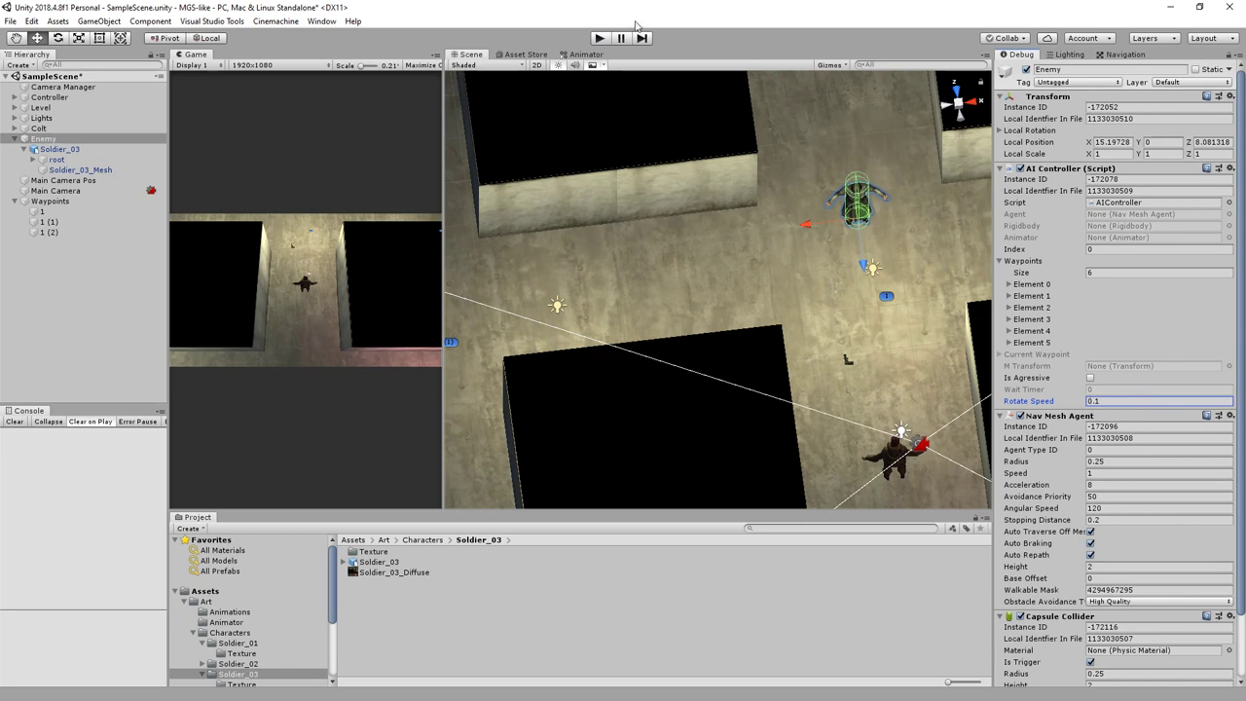
Replay the game to test the Enemy with Rotate Speed 0.1.
left_click(599, 38)
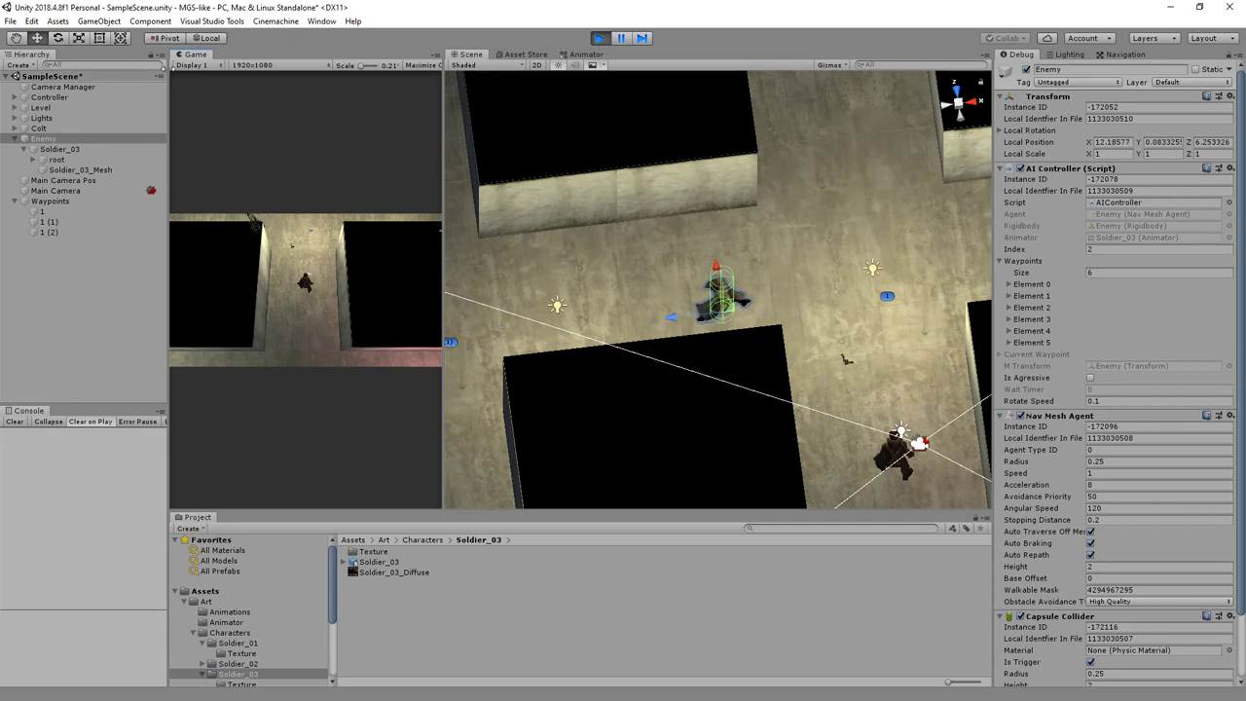
Dock the Game view centrally and walk the player up, west, east and down the corridors.
left_click_drag(195, 53, 683, 232)
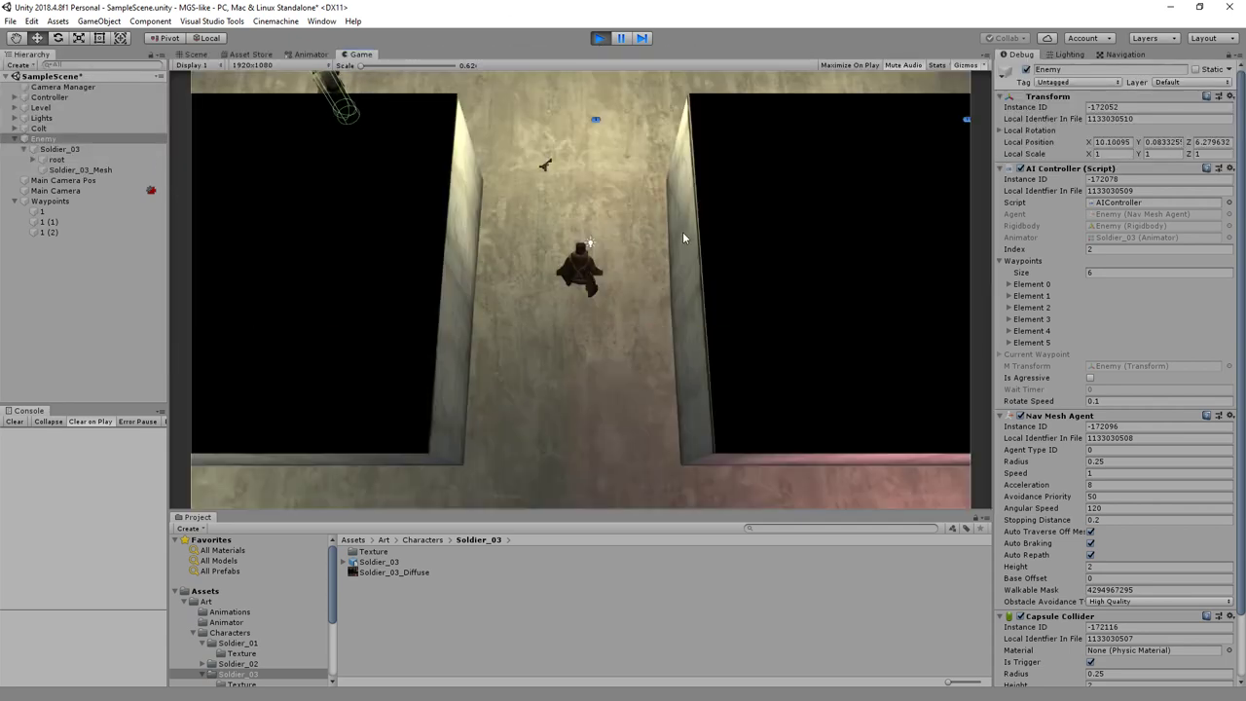
key("w")
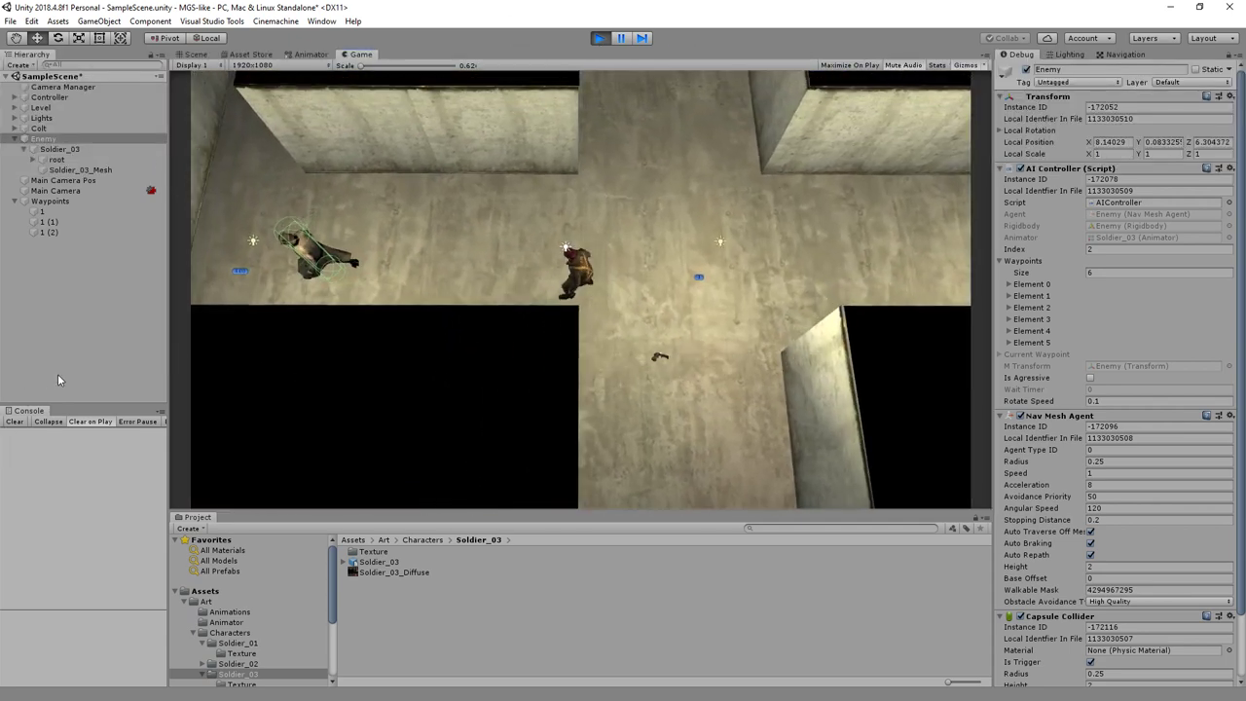
left_click(58, 379)
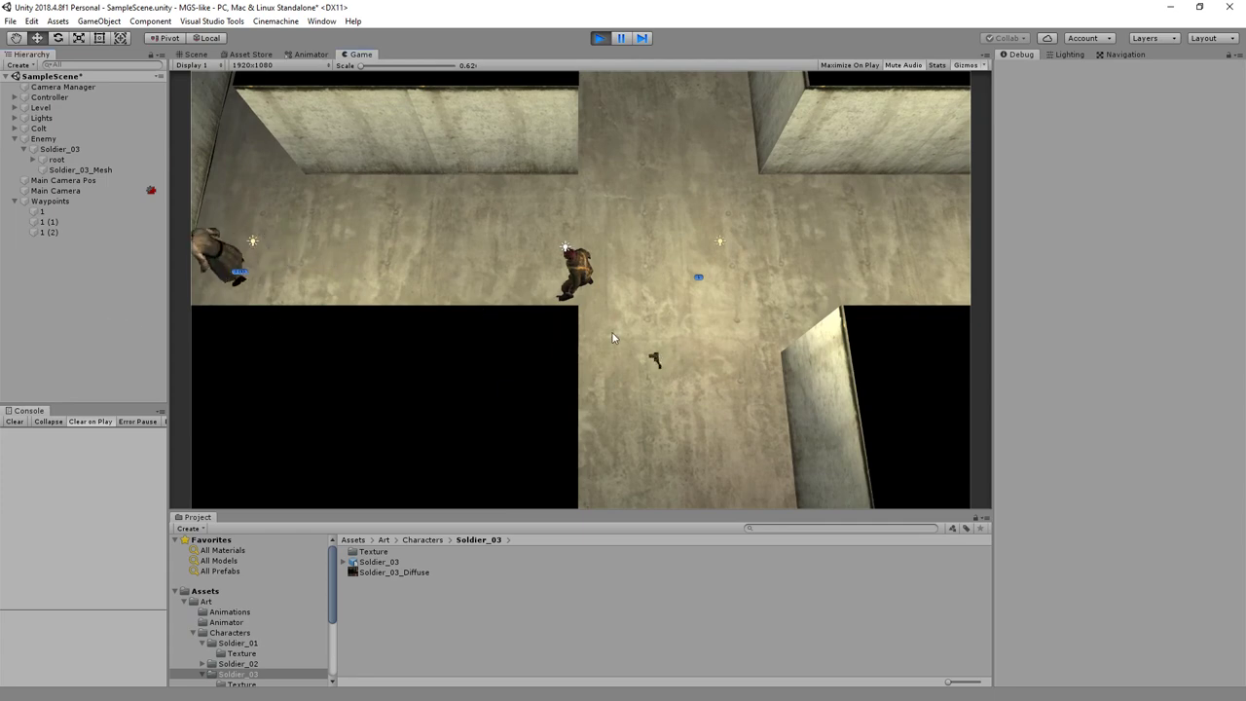
key("a")
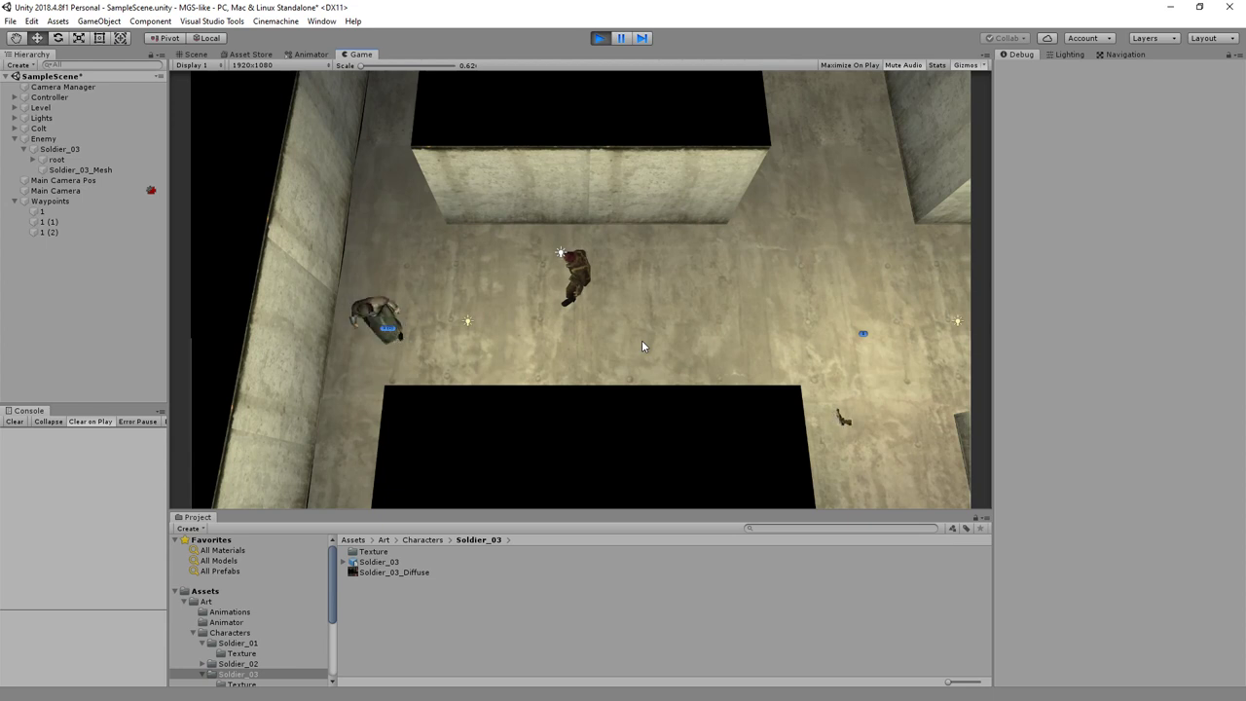
key("d")
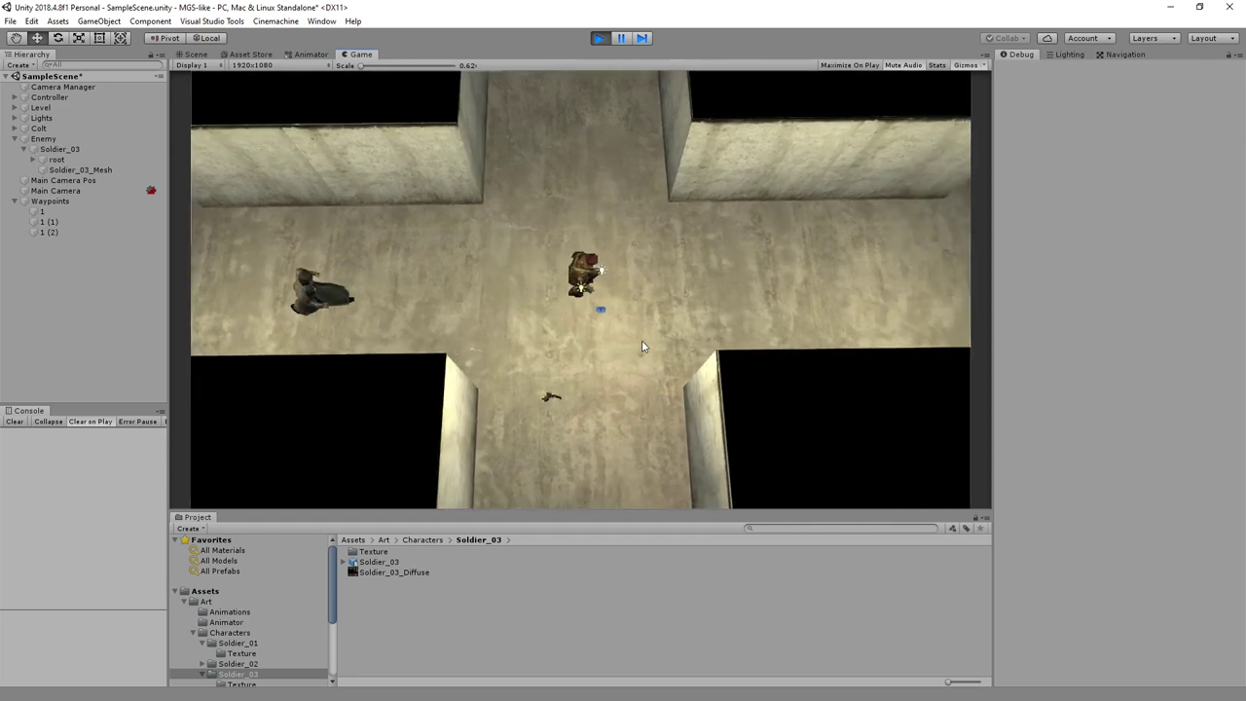
key("s")
key("s")
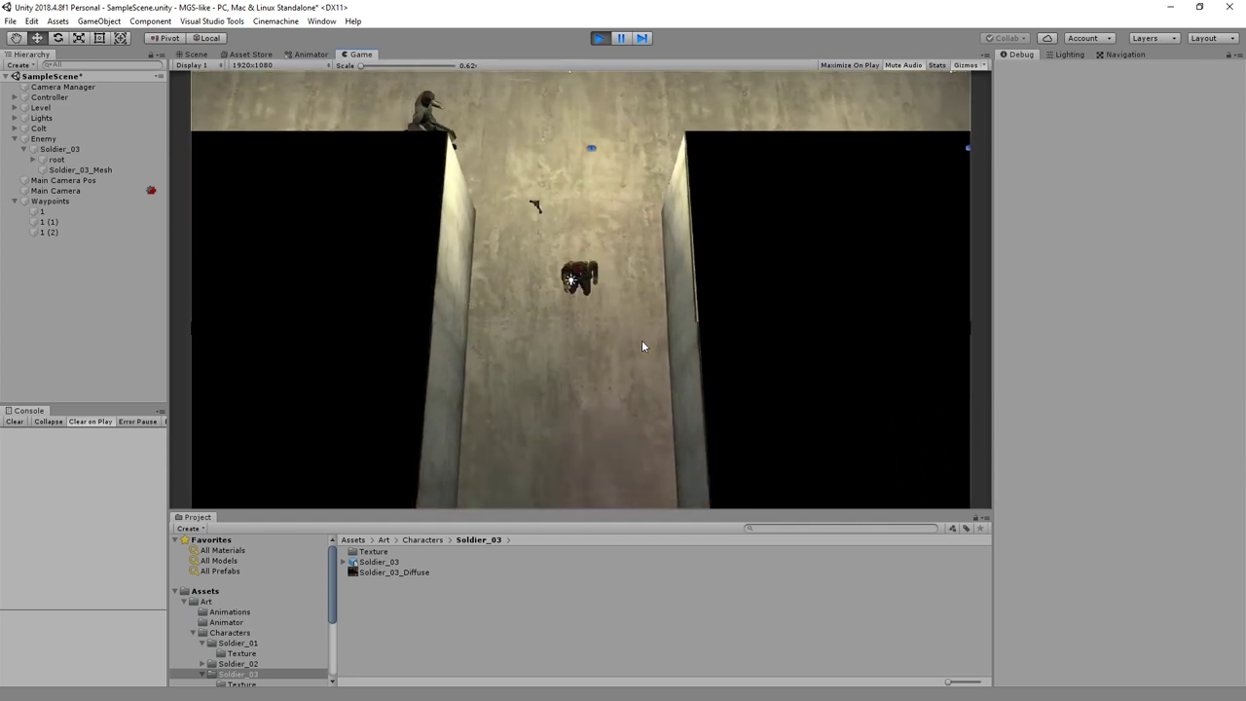
key("w")
key("s")
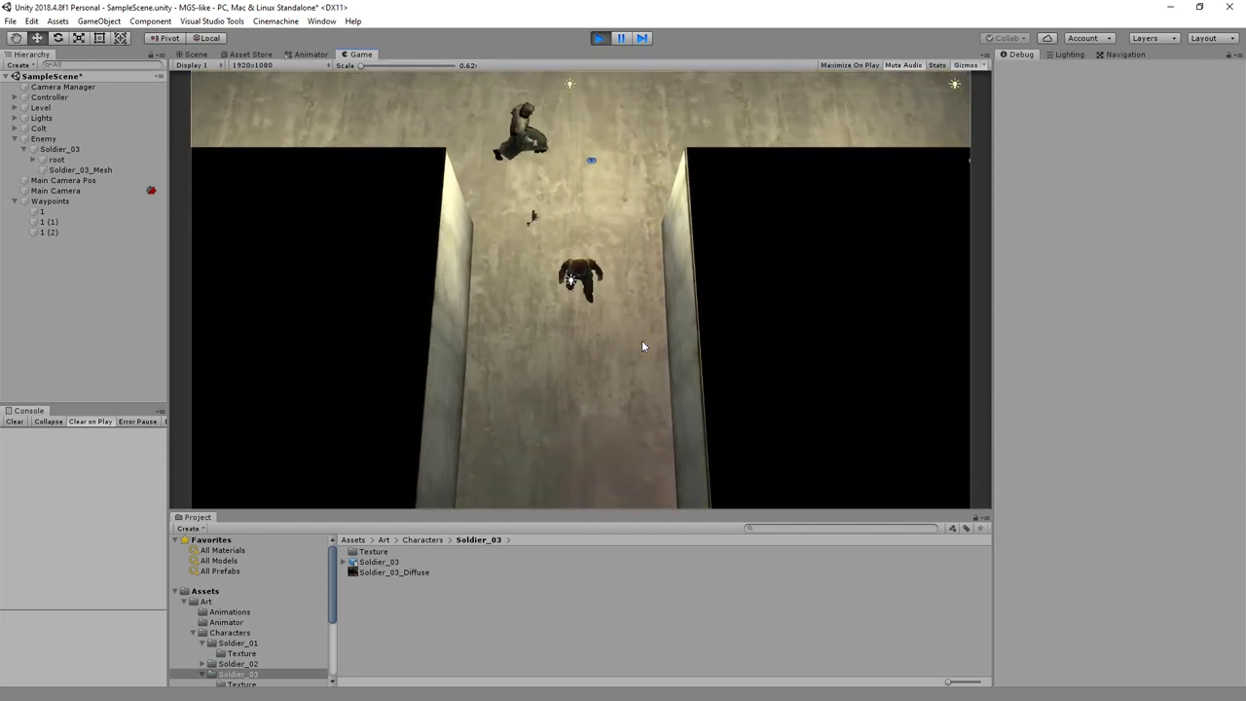
key("w")
key("w")
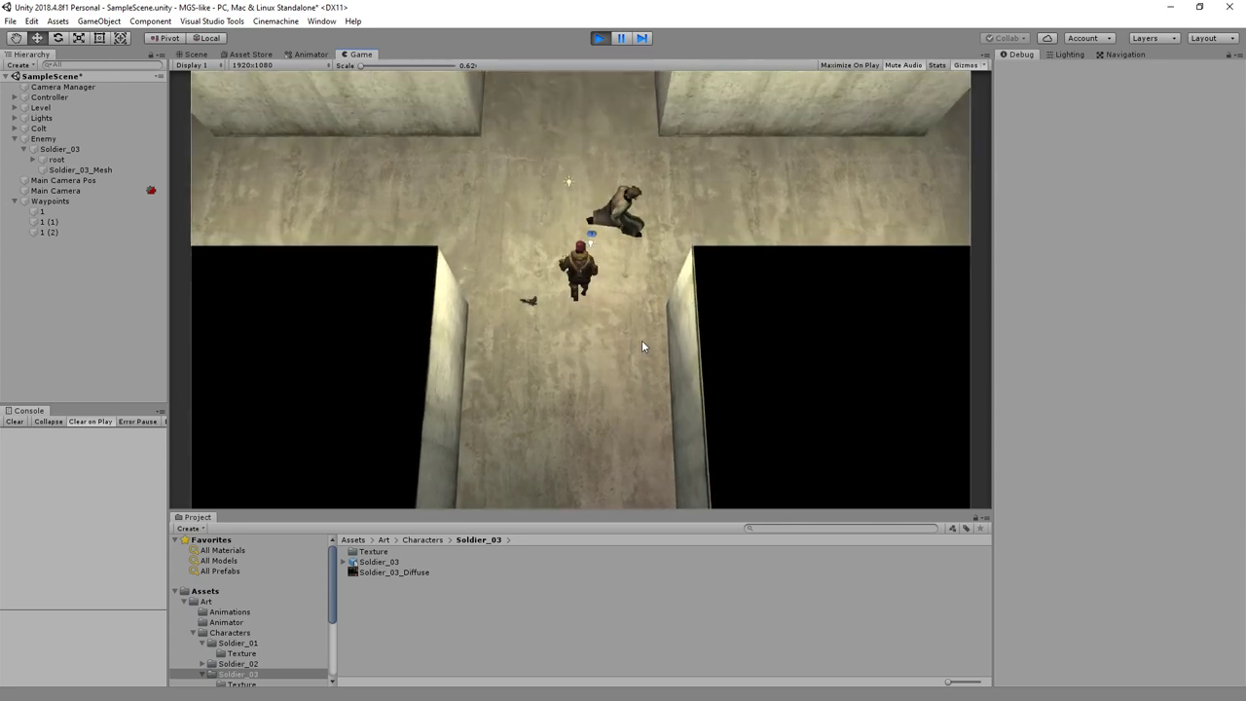
key("d")
key("d")
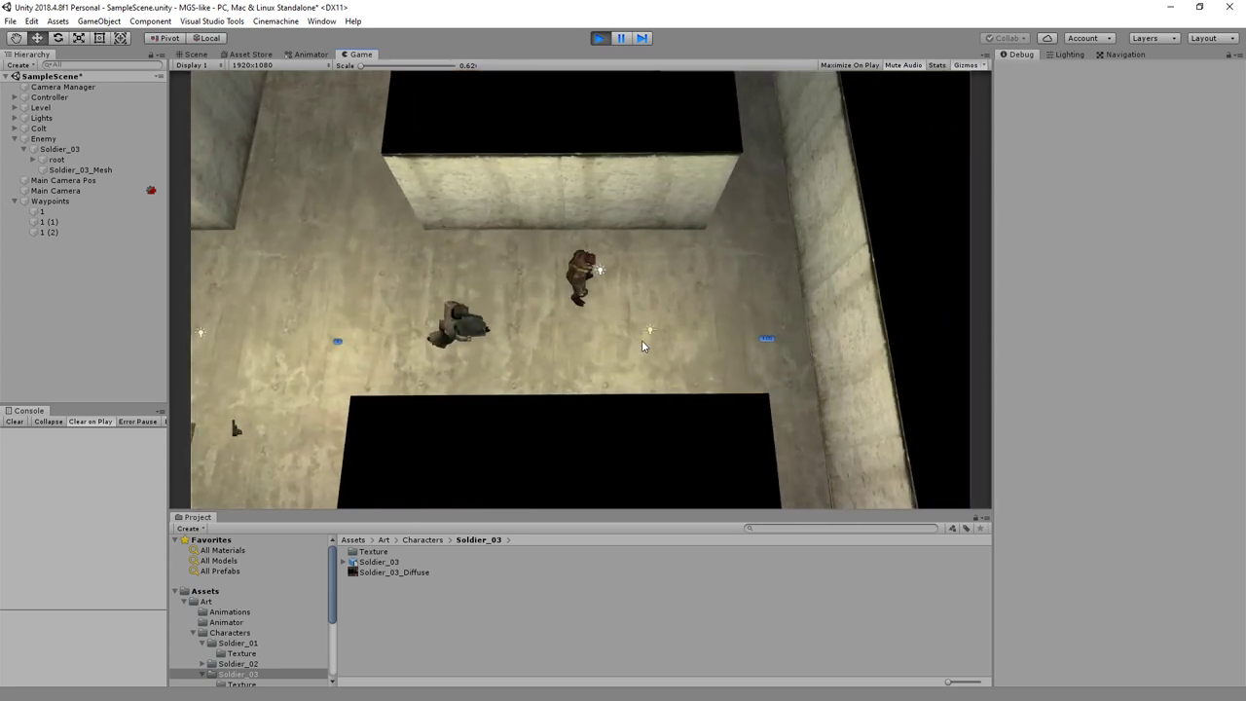
Walk the player east and back as the enemy passes, run north, then stop play.
key("a")
key("s")
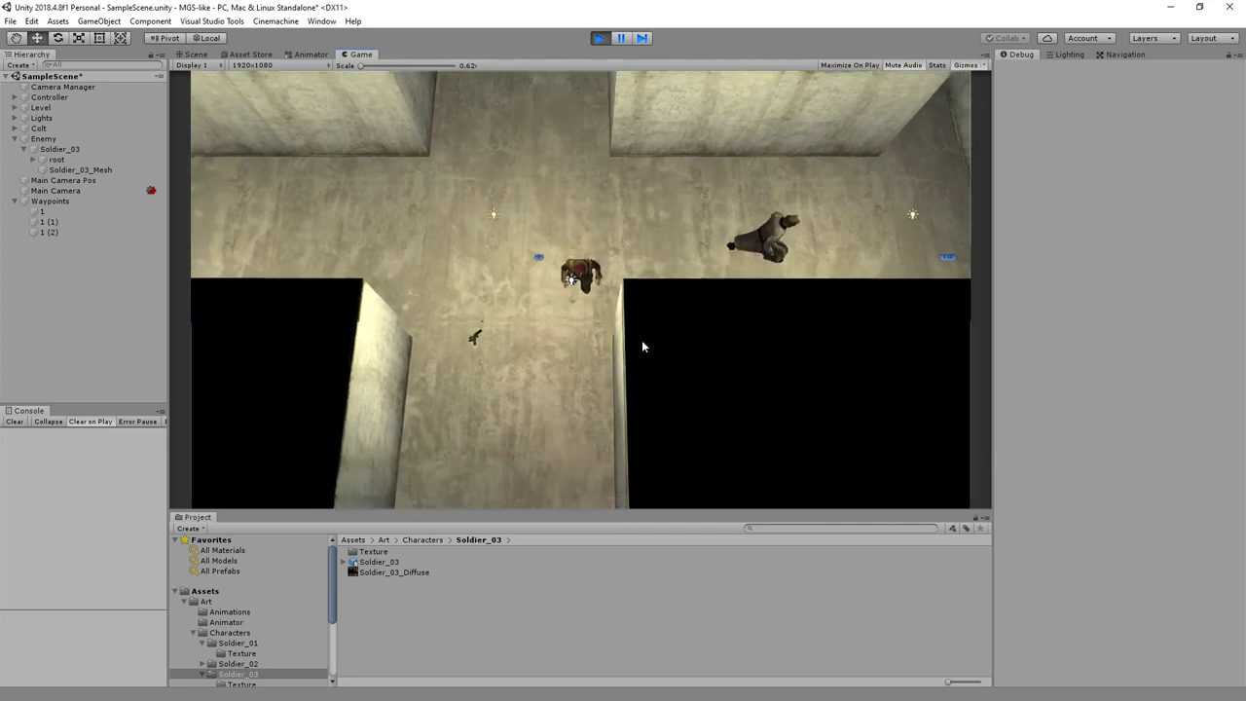
key("d")
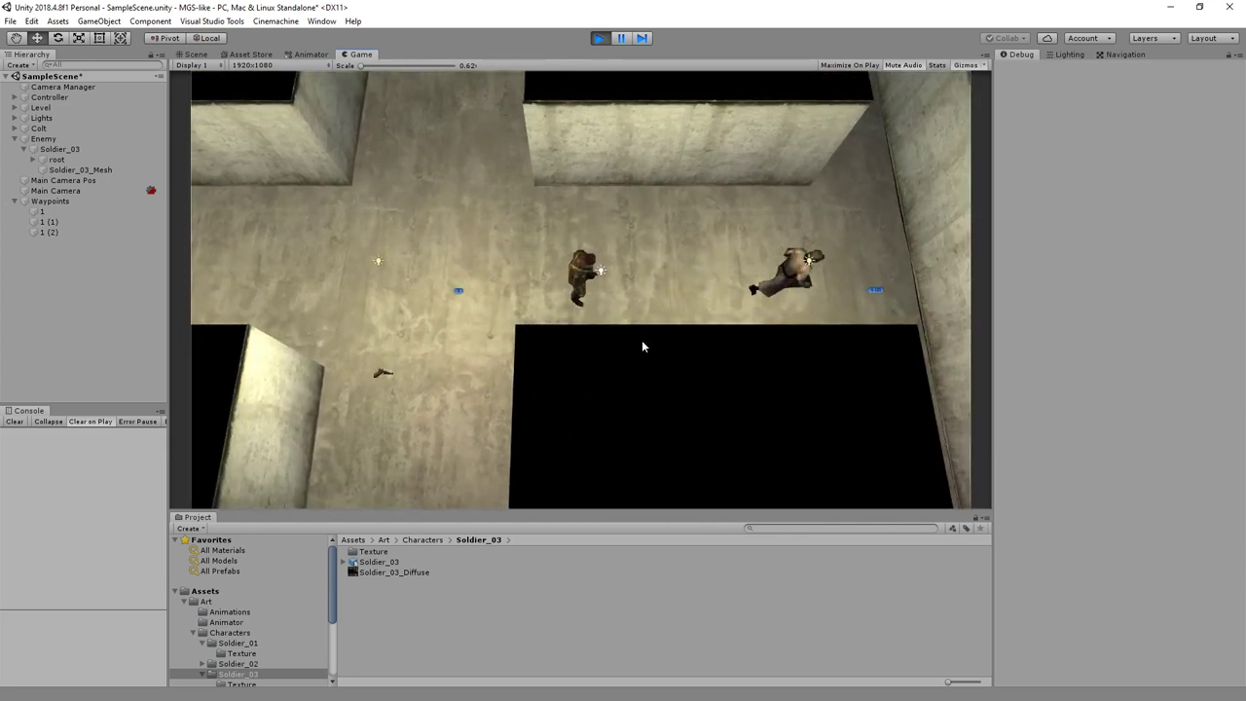
key("d")
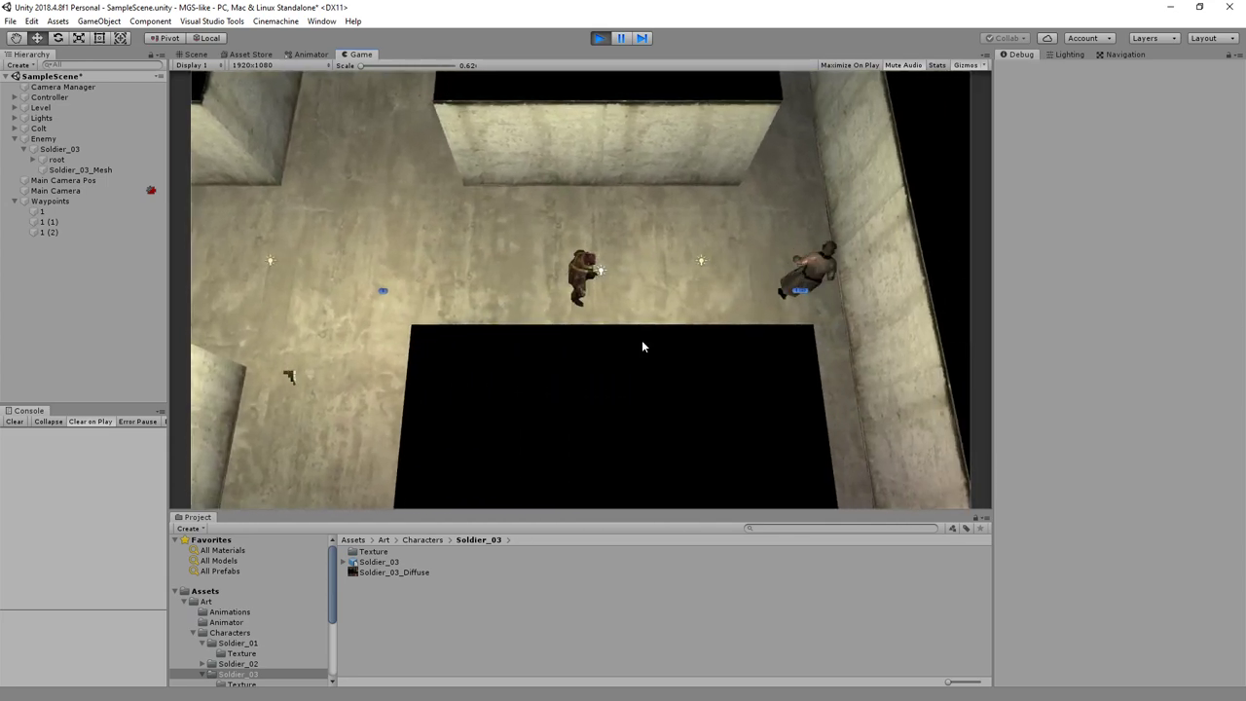
key("d")
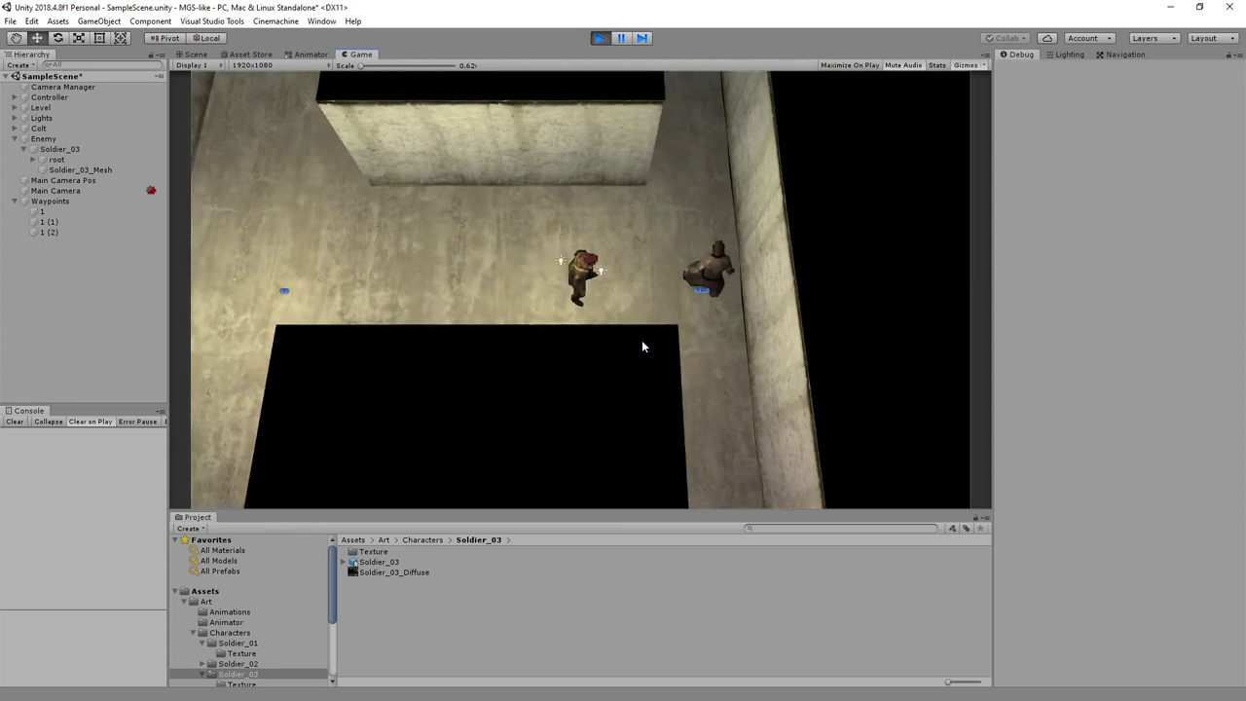
key("d")
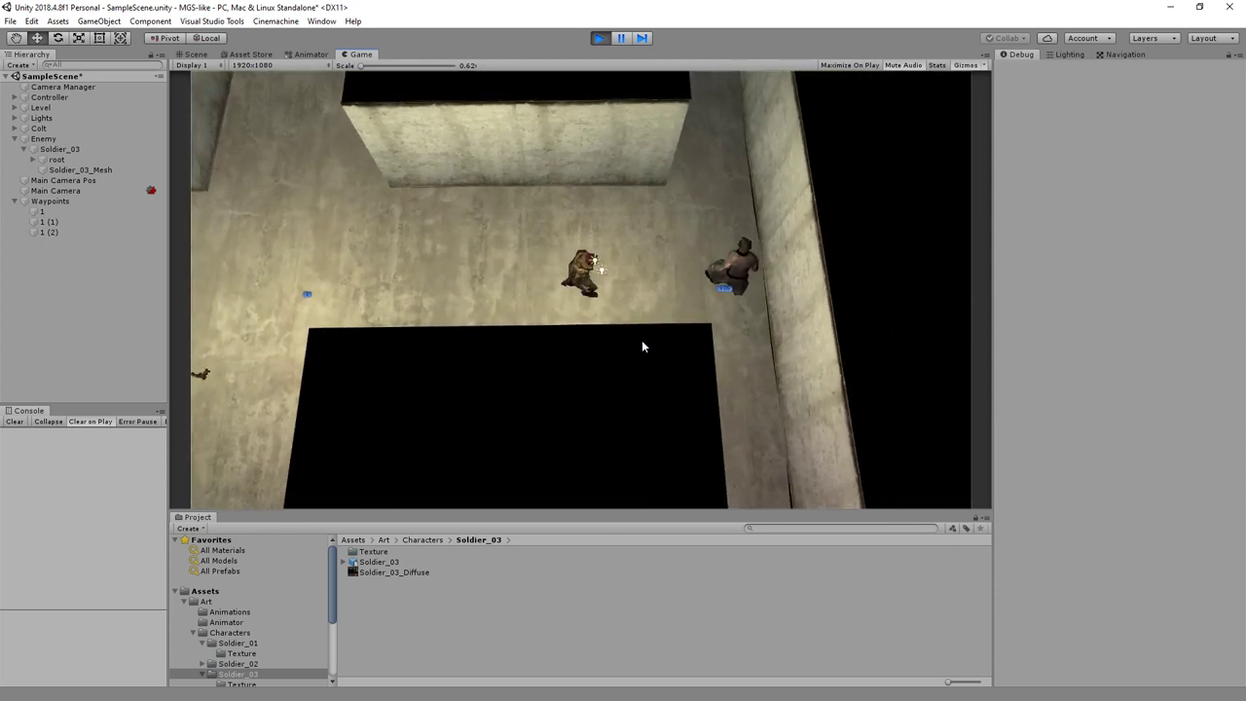
key("a")
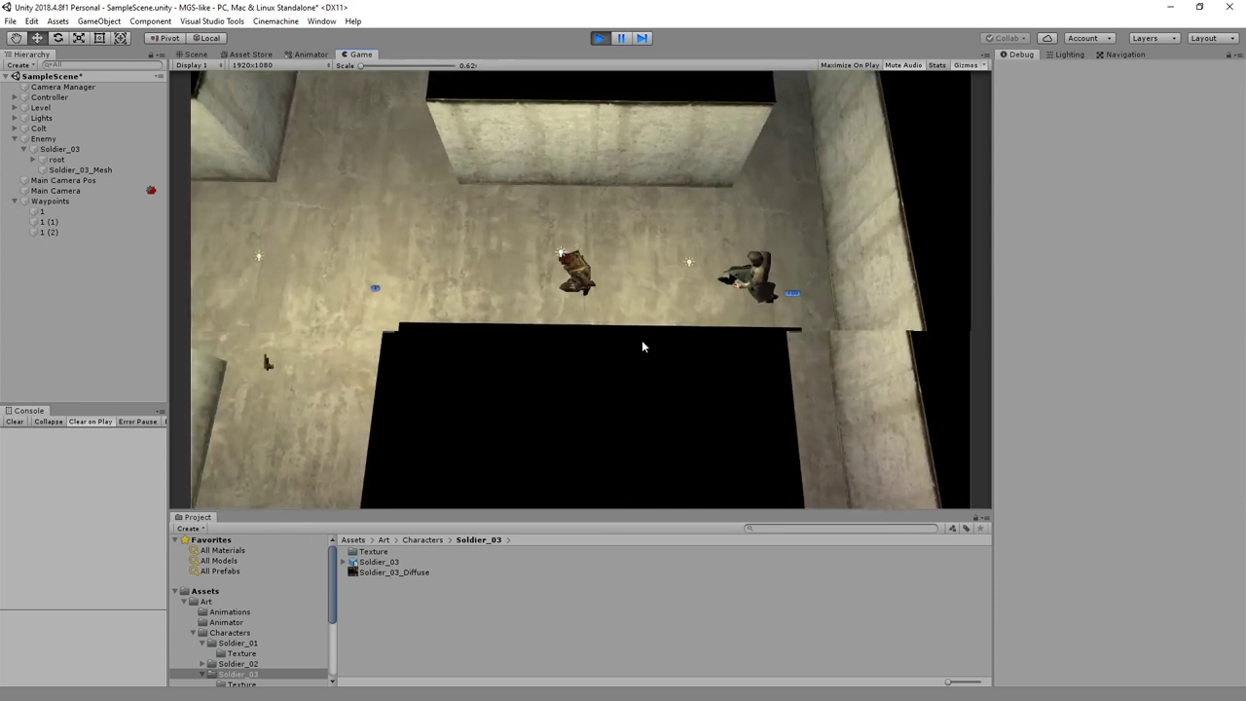
key("s")
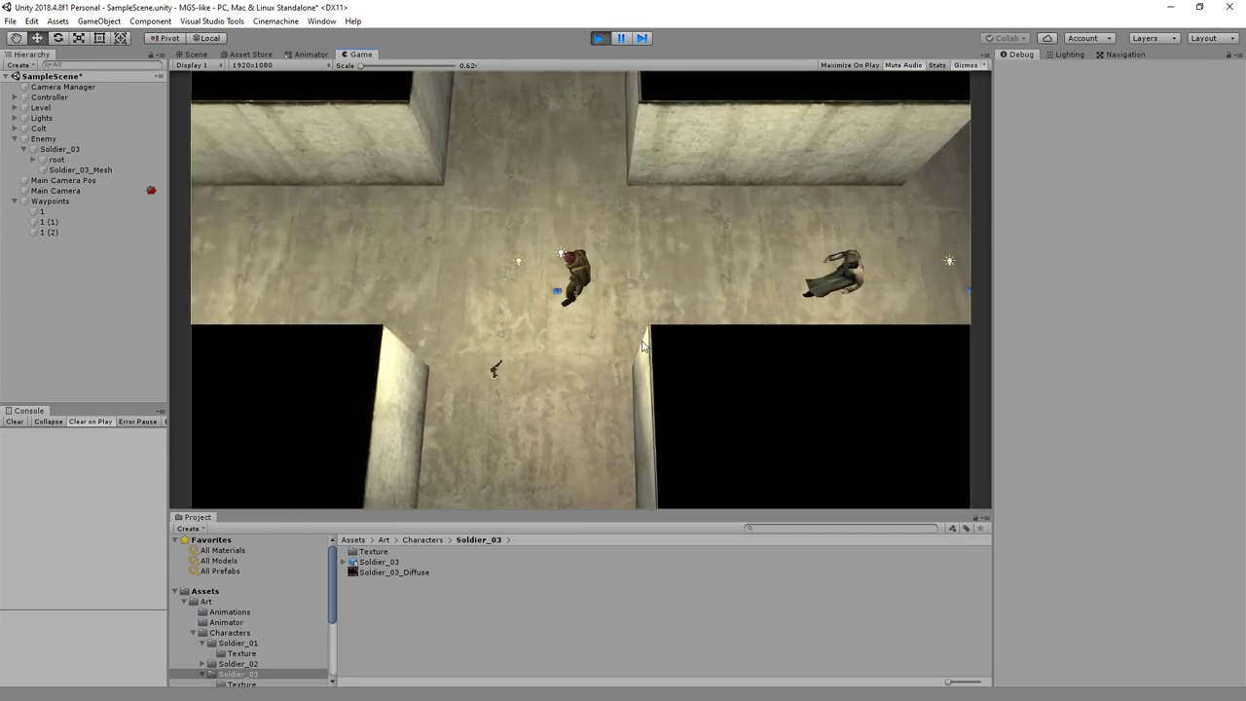
key("a")
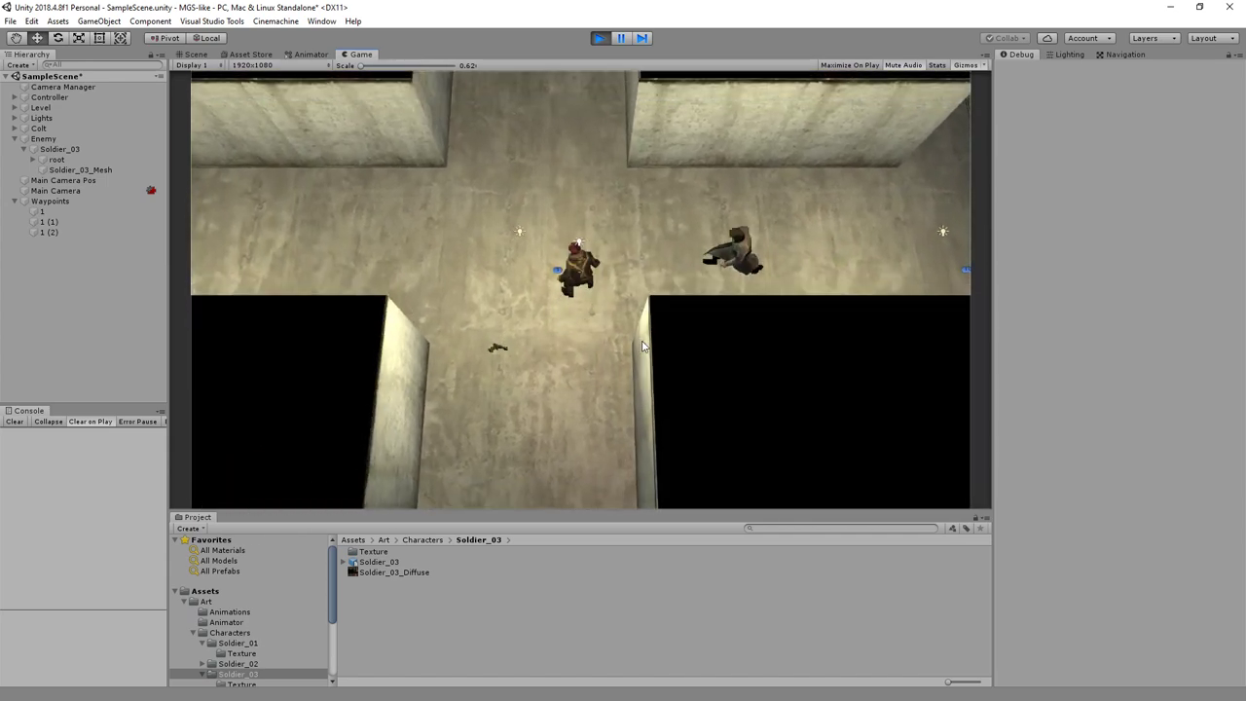
key("w")
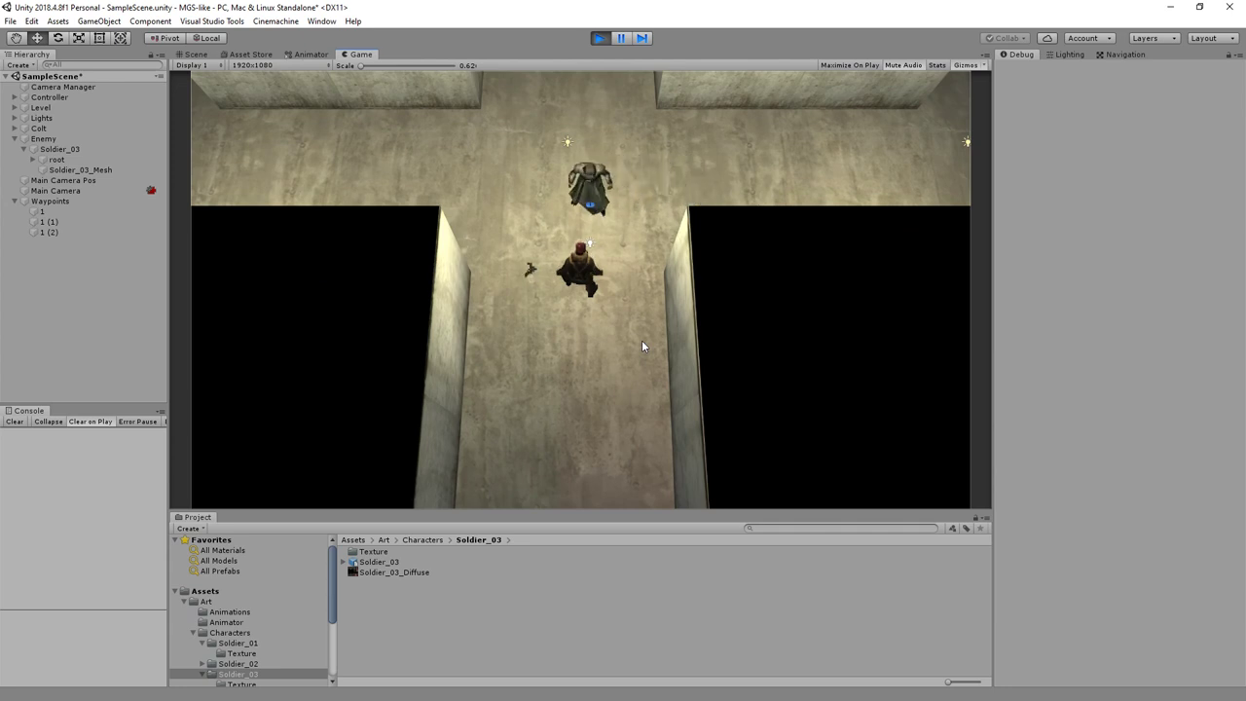
key("w")
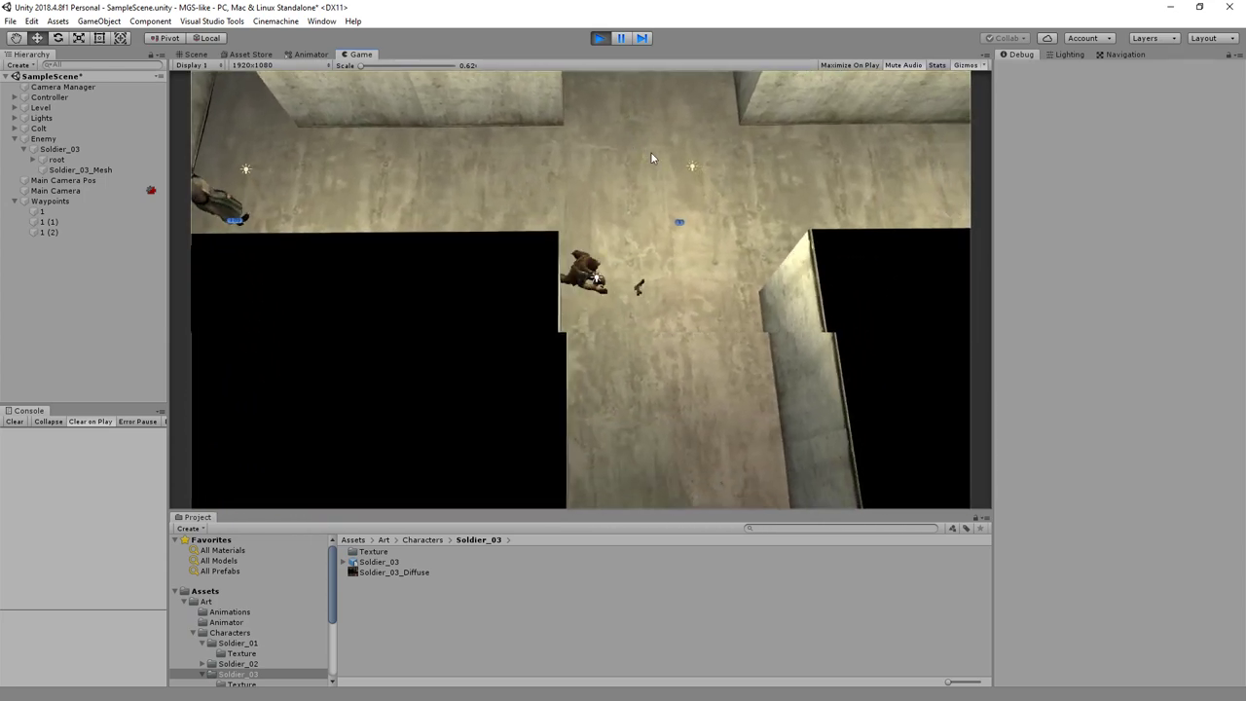
left_click(599, 38)
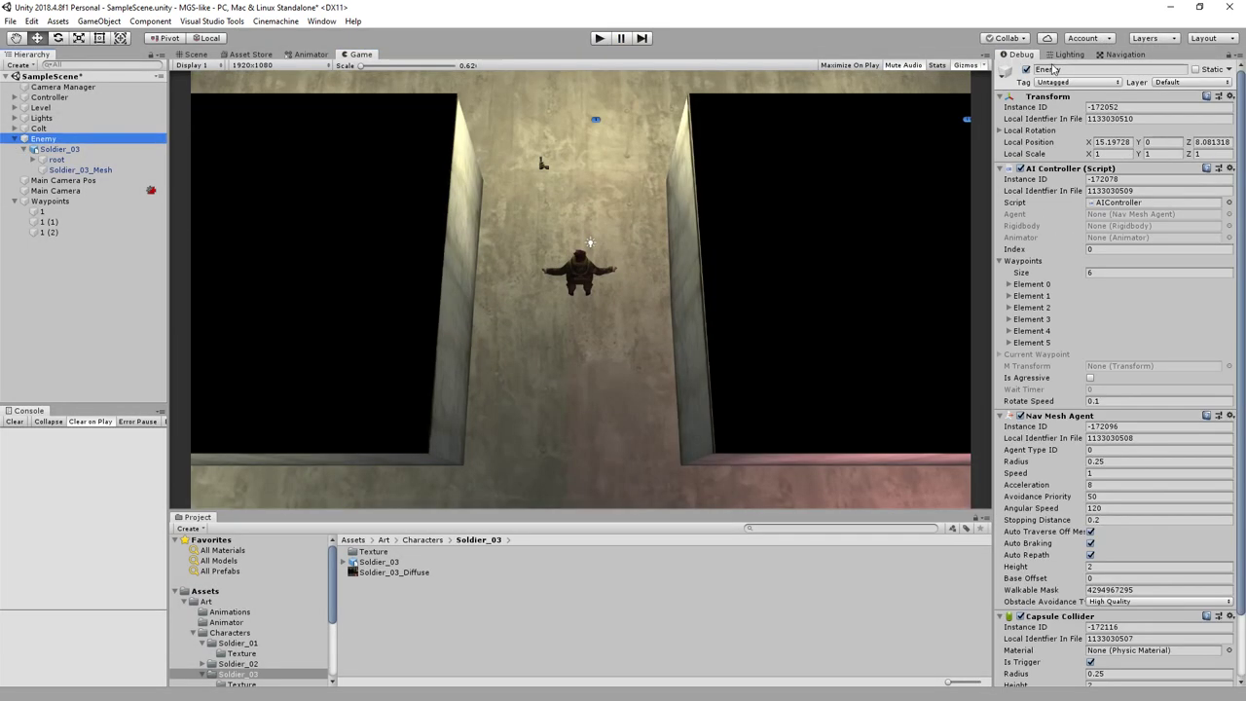
Add a new layer named 'Controllers' as Element 9 in the project layers.
left_click(1212, 82)
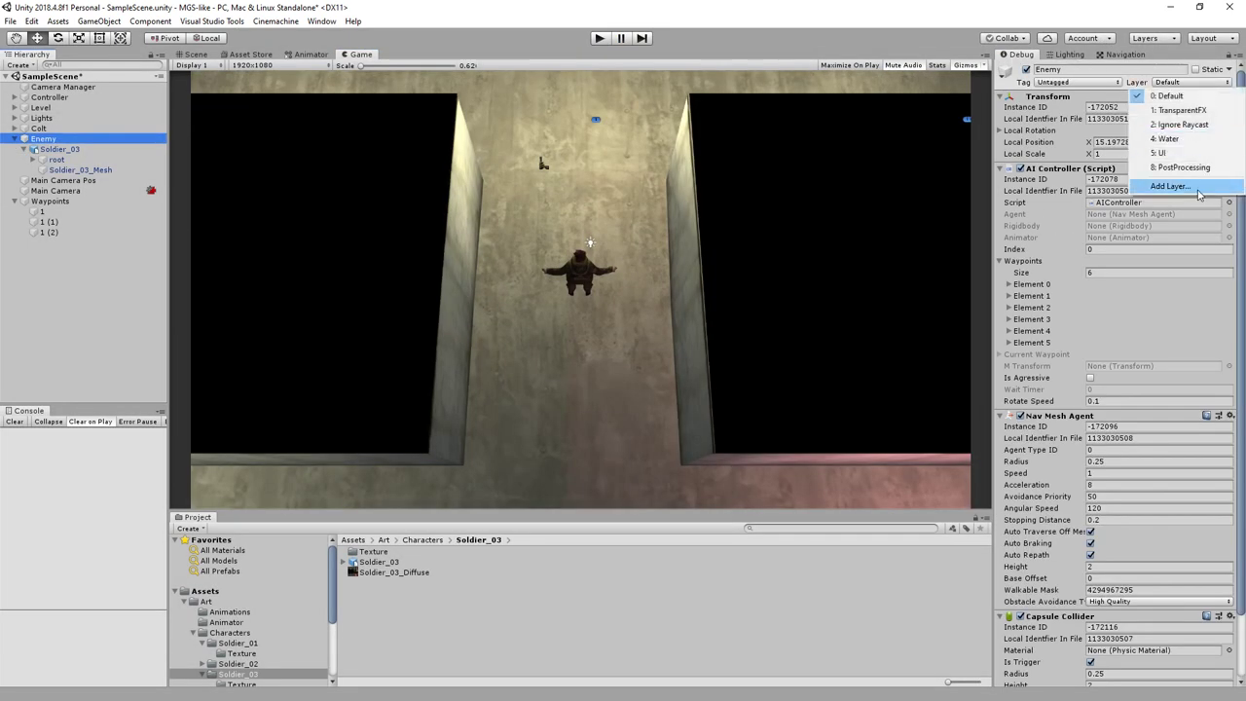
left_click(1171, 195)
left_click(1010, 112)
type("Controllers")
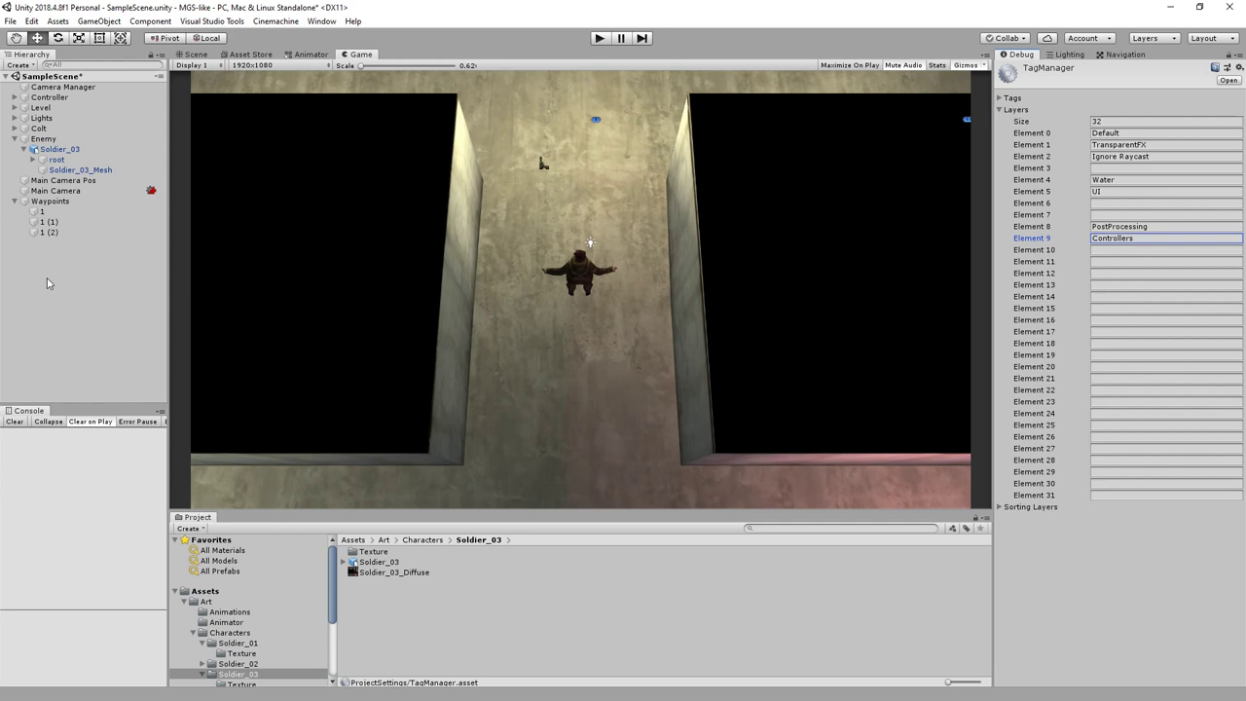
Put Enemy and Controller, including their children, on the Controllers layer.
left_click(43, 138)
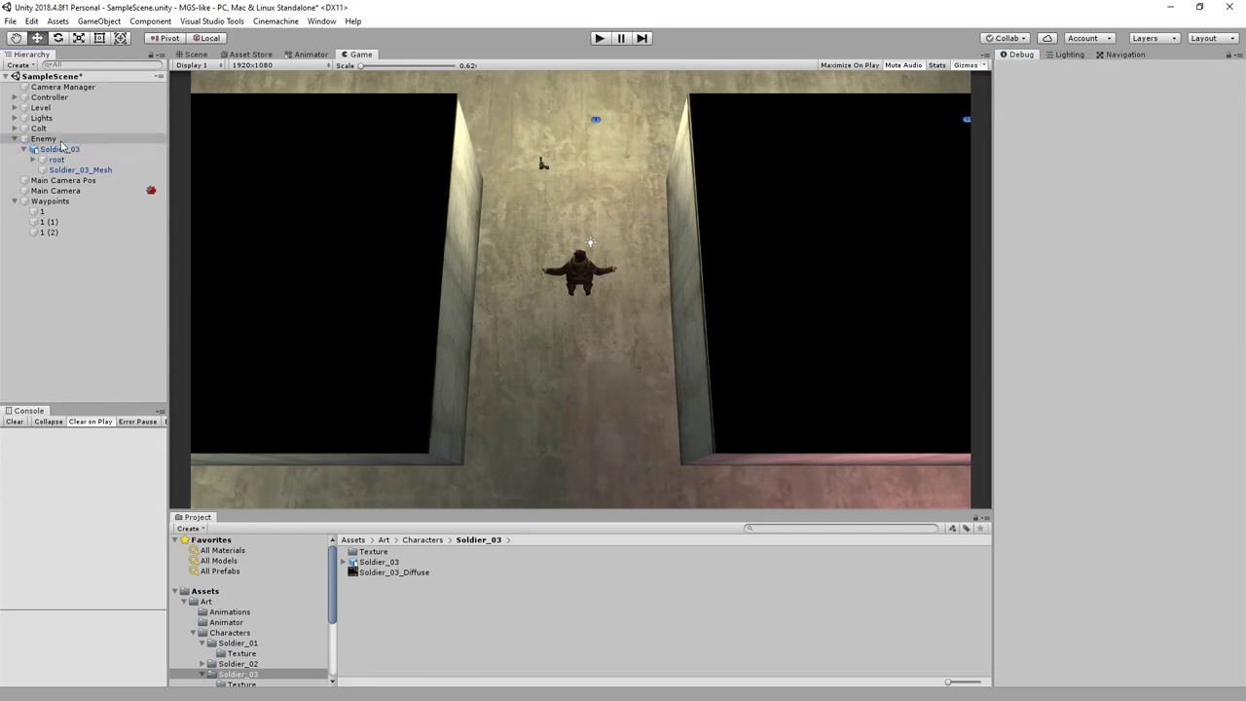
left_click(46, 98, "ctrl")
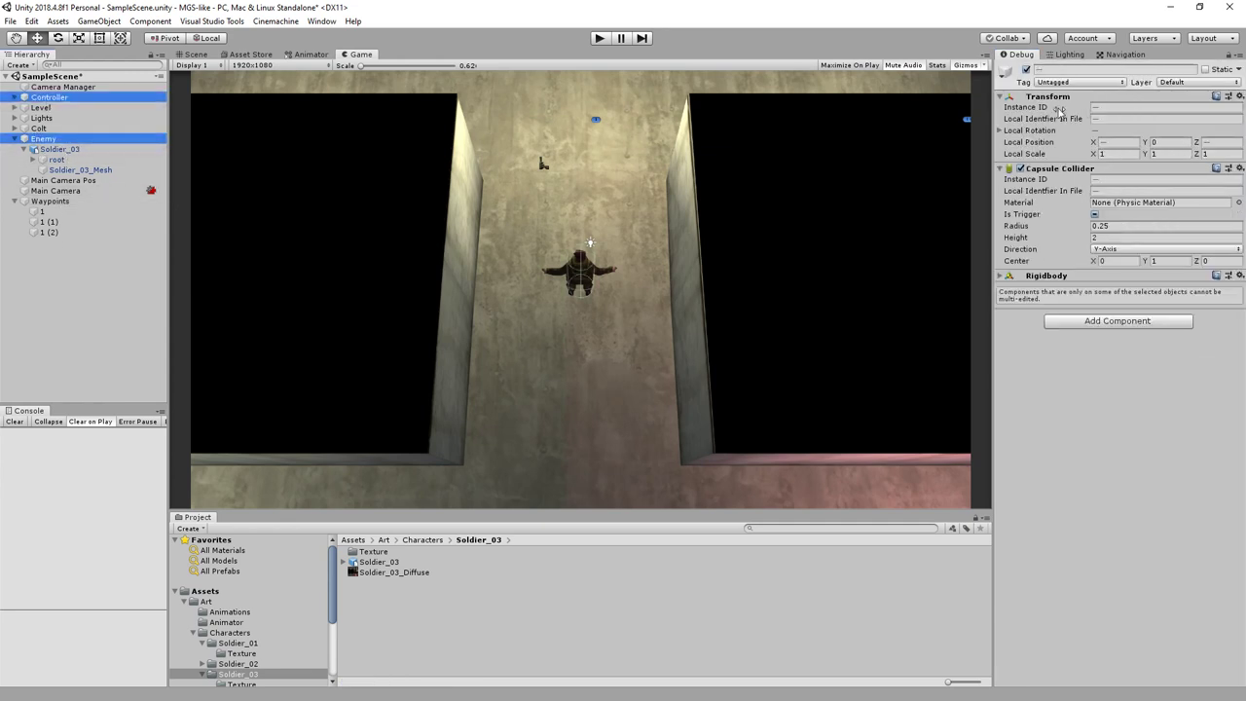
left_click(1183, 82)
left_click(1176, 181)
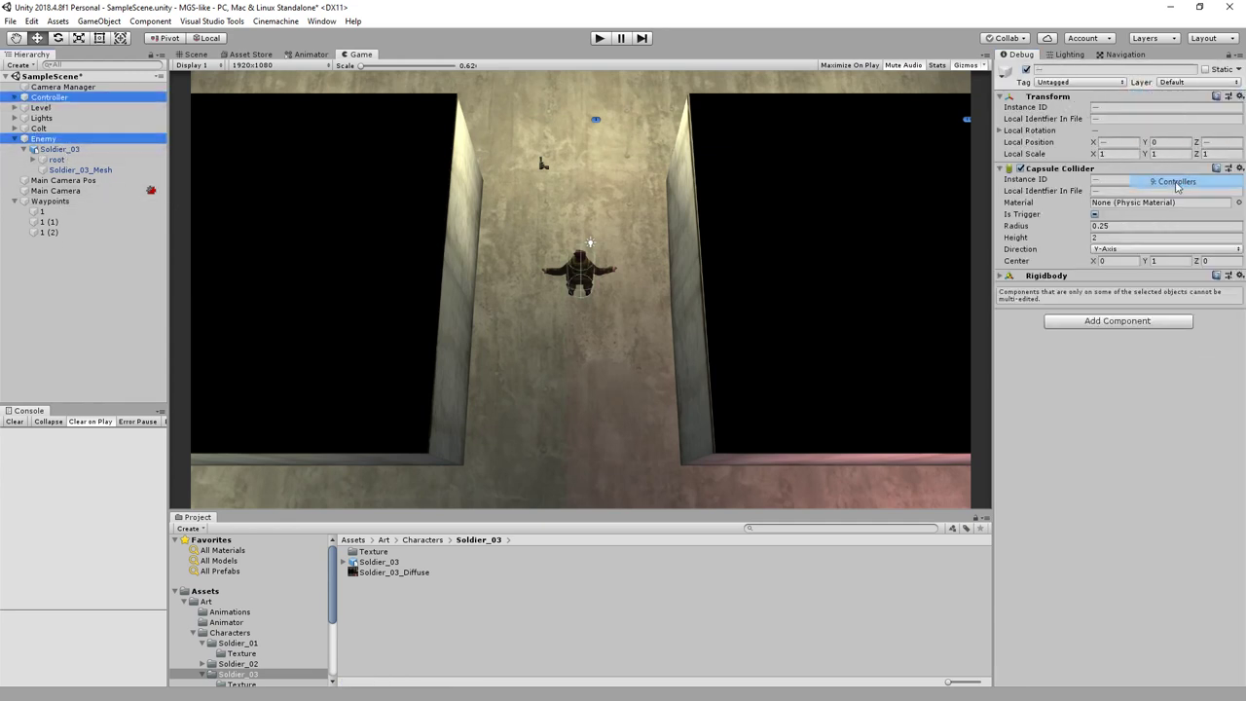
left_click(577, 385)
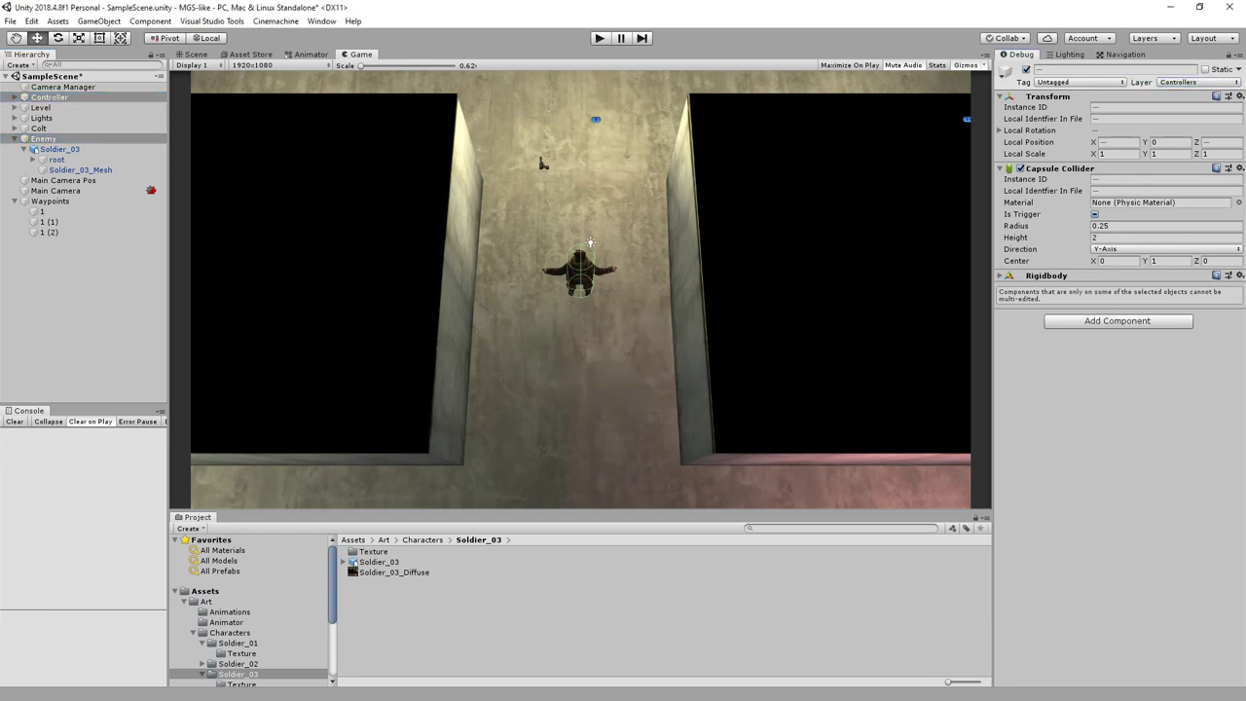
key("alt+Tab")
Look over the Controller script's fields, leaving the code unchanged.
left_click(237, 156)
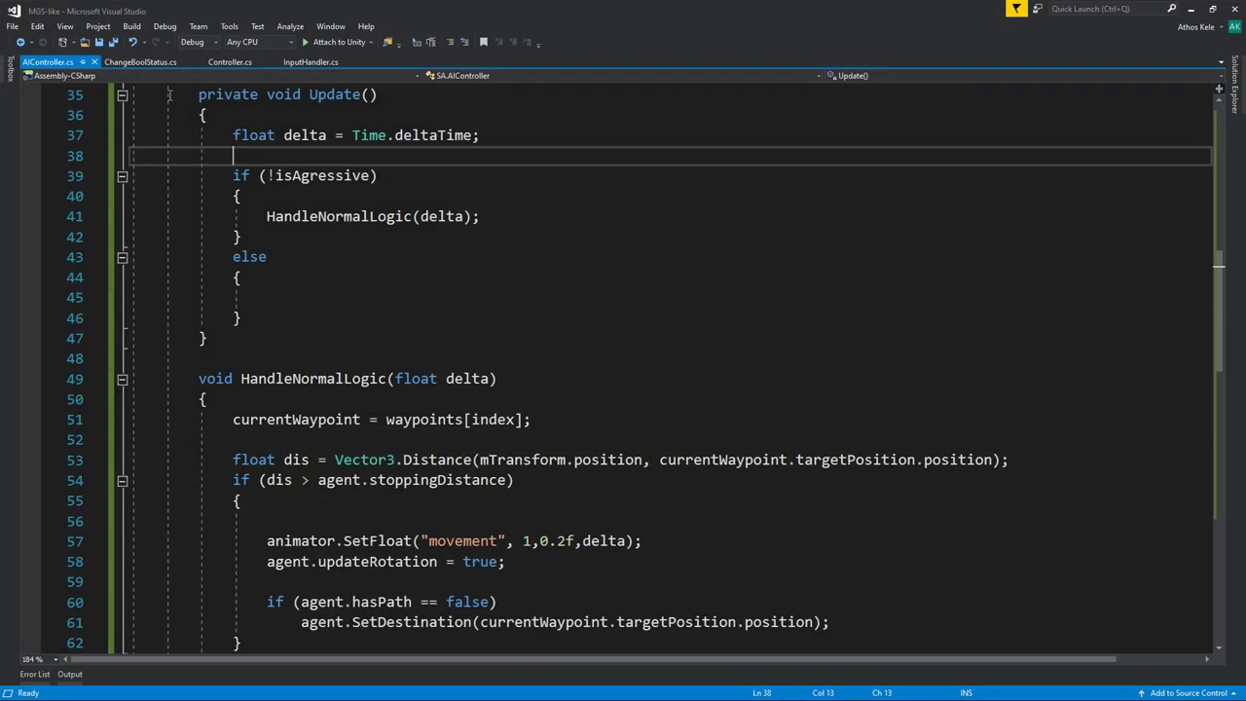
left_click(230, 62)
scroll(414, 373, "up", 10)
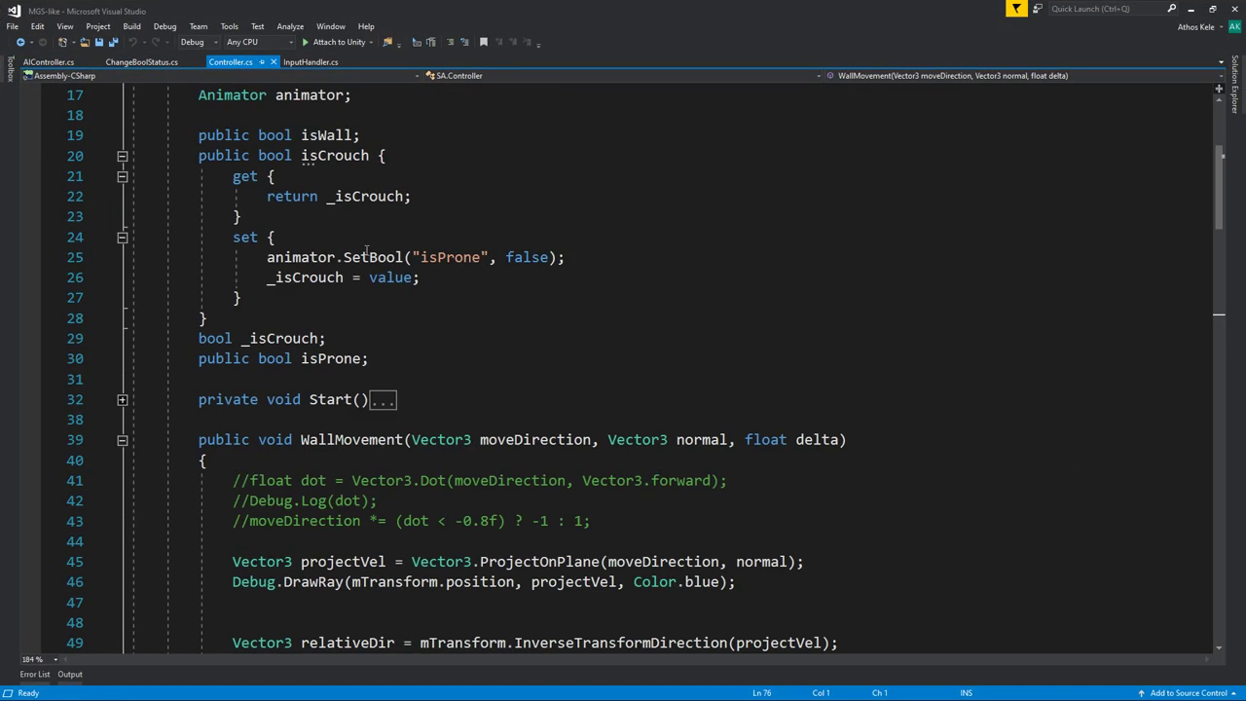
scroll(414, 374, "up", 4)
scroll(414, 374, "down", 3)
scroll(414, 373, "down", 1)
left_click(414, 362)
key("Return")
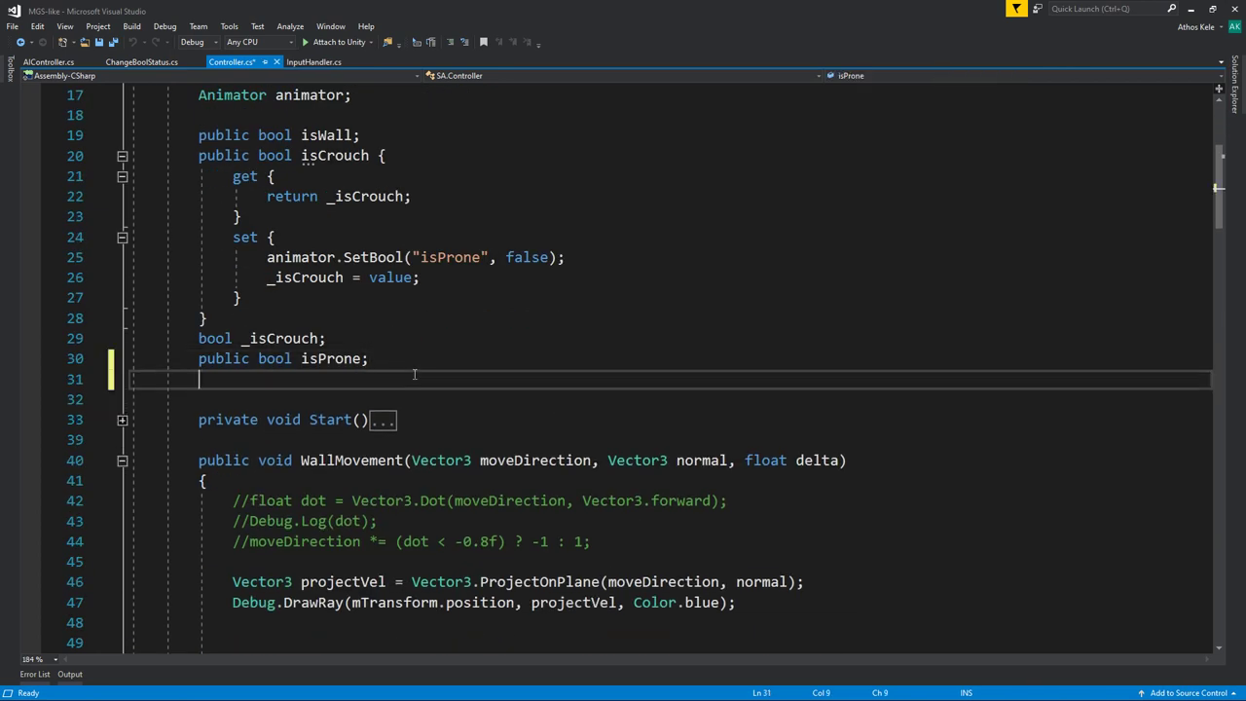
key("Return")
type("p")
key("BackSpace")
left_click(414, 374)
key("BackSpace")
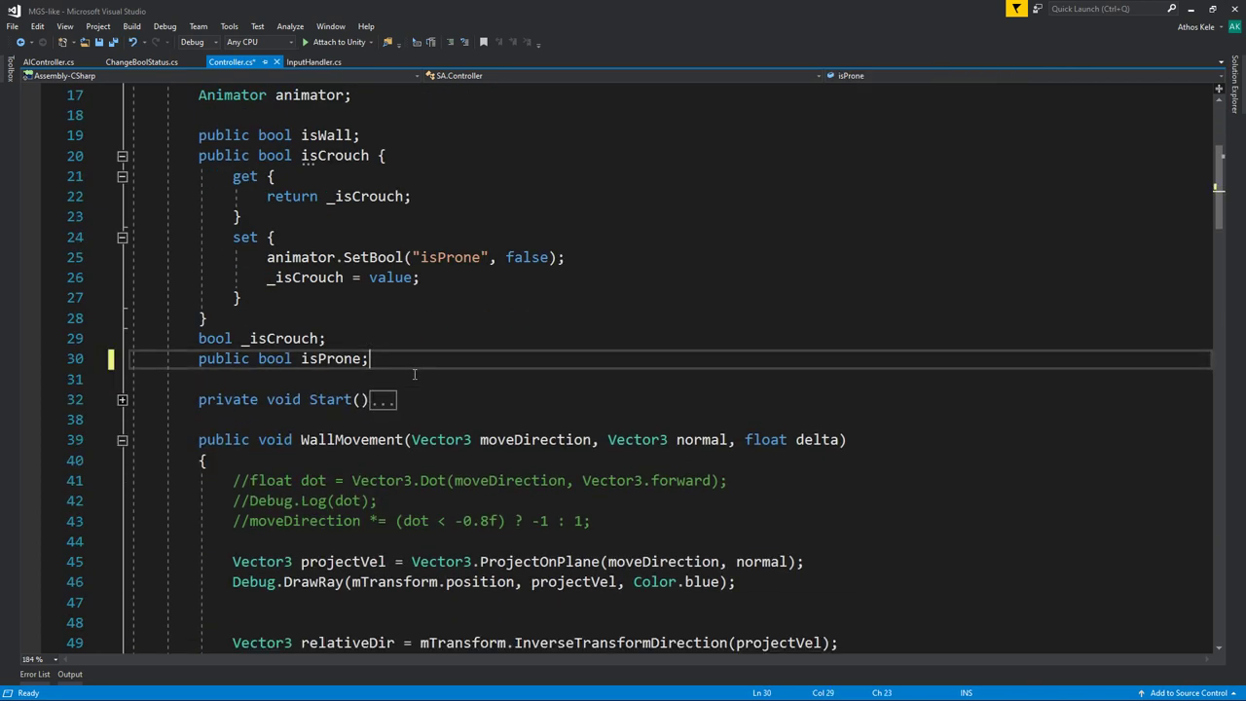
Declare 'LayerMask ignoreForWall;' below the float fields in InputHandler.cs.
left_click(304, 64)
scroll(558, 330, "up", 4)
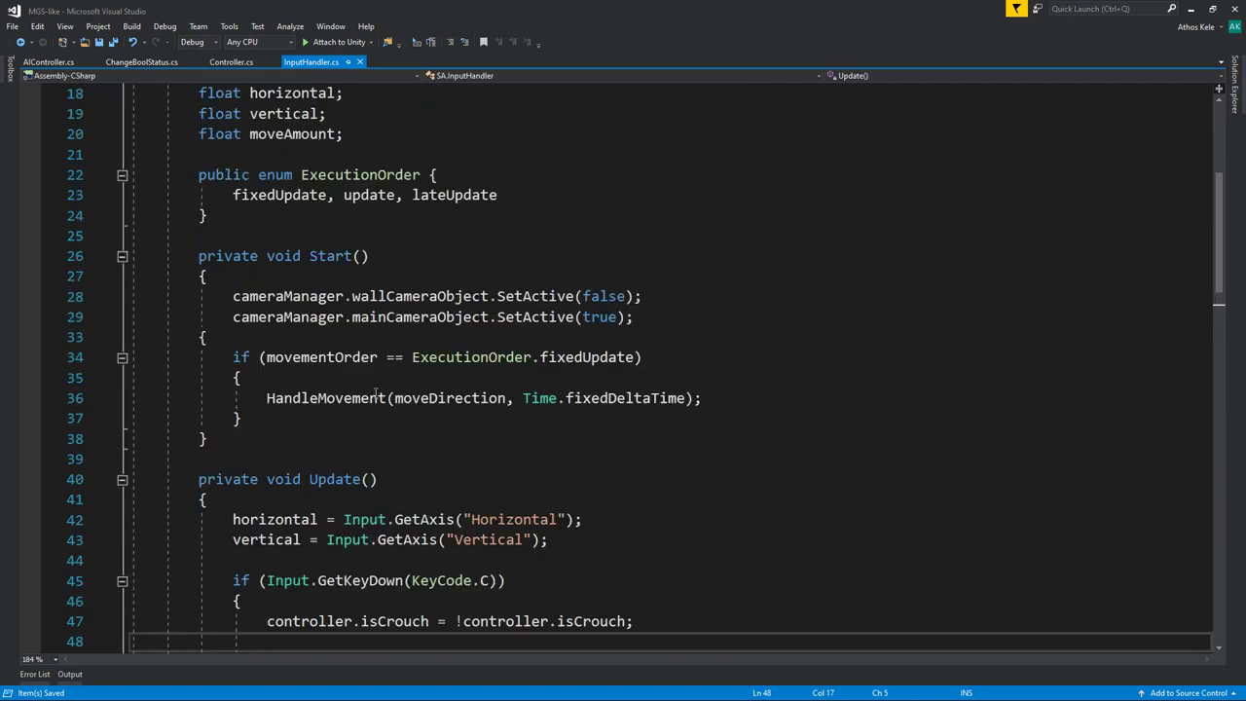
scroll(558, 330, "up", 3)
left_click(558, 330)
key("Return")
key("Return")
key("Up")
type("L")
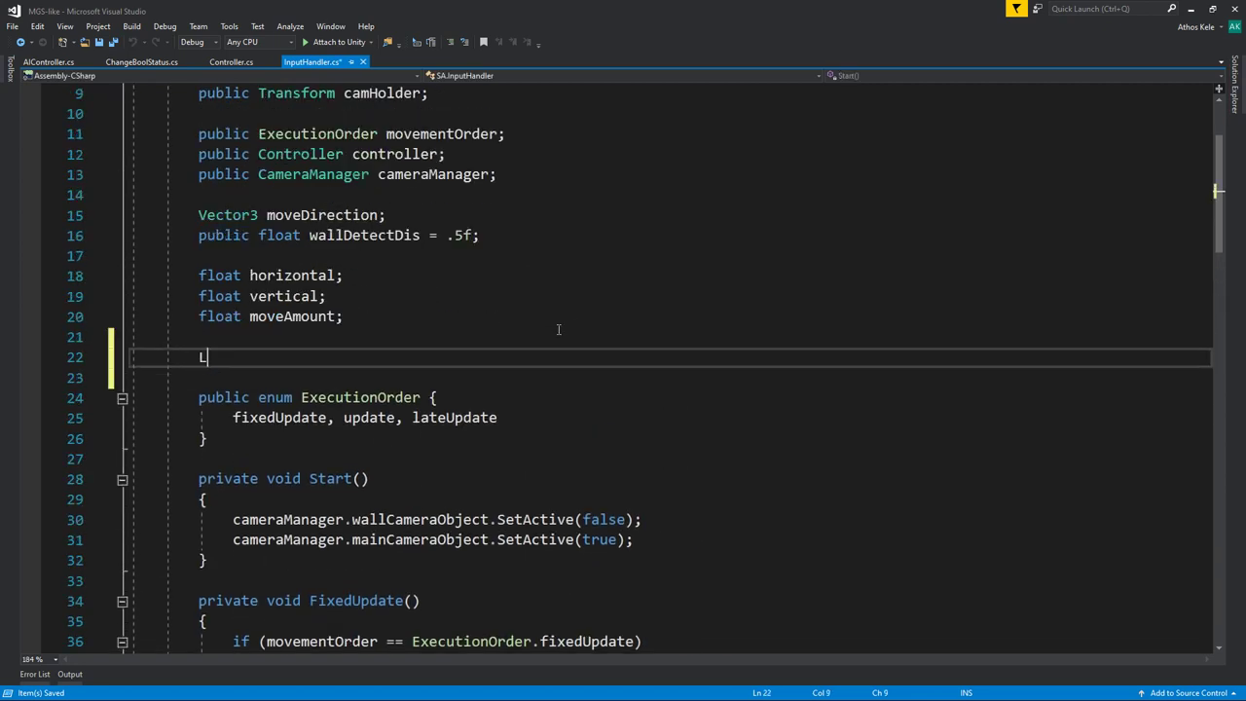
type("ay")
key("space")
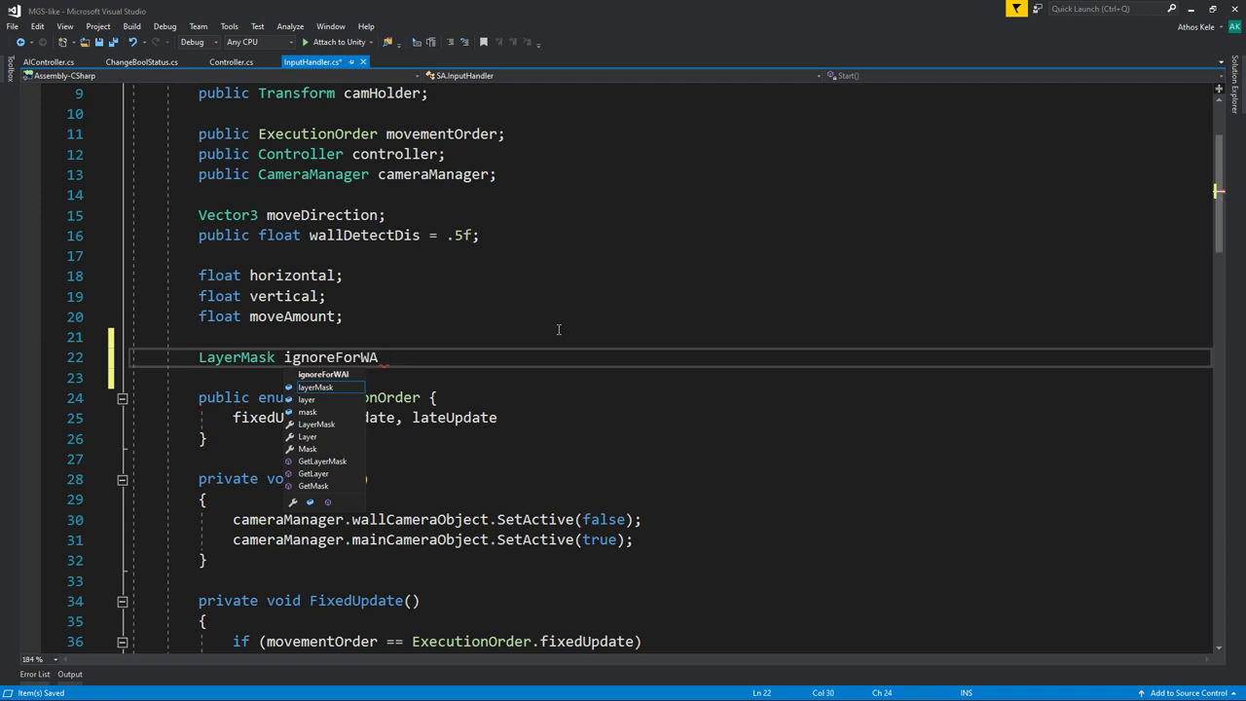
type(";")
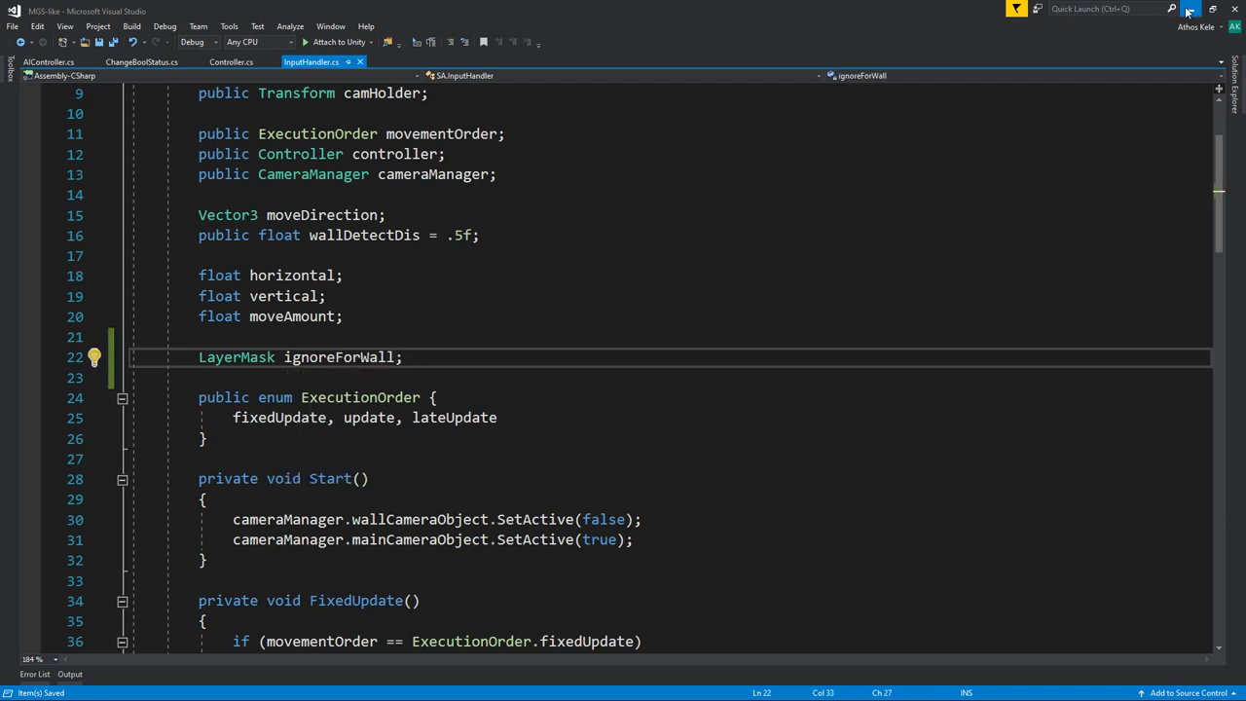
Confirm in Unity's Layer dropdown that Controllers is layer 9.
left_click(1187, 12)
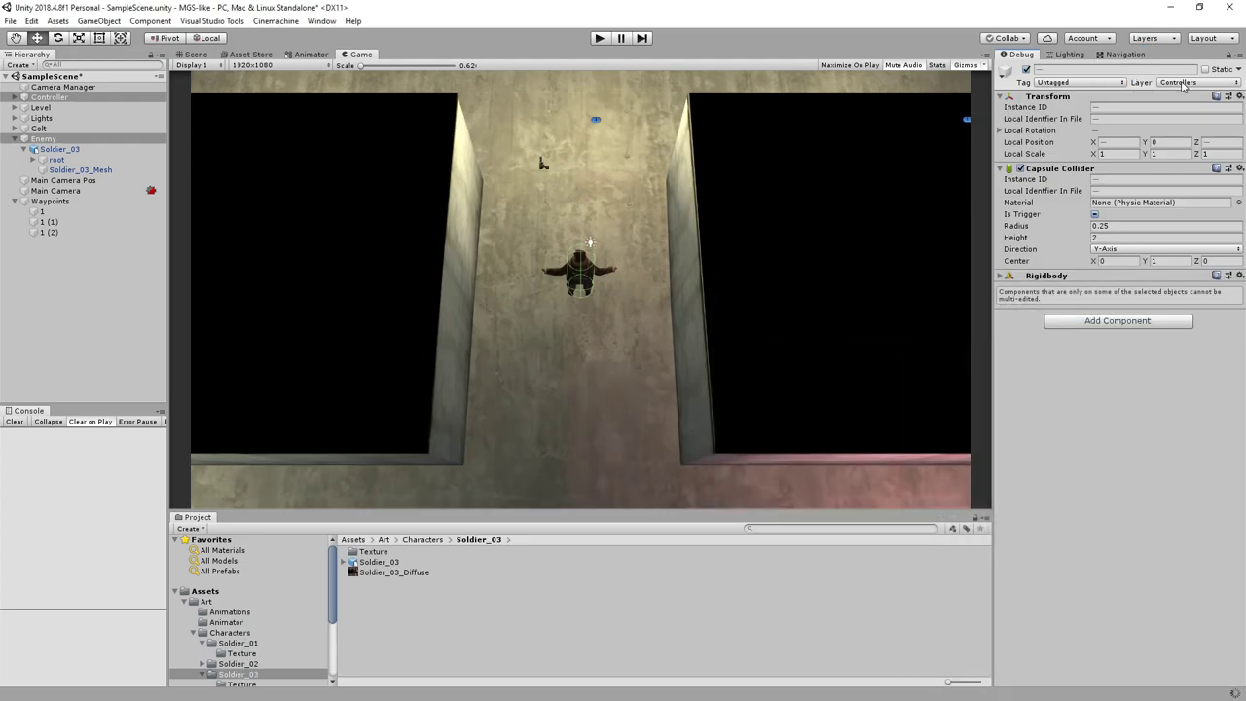
left_click(1183, 83)
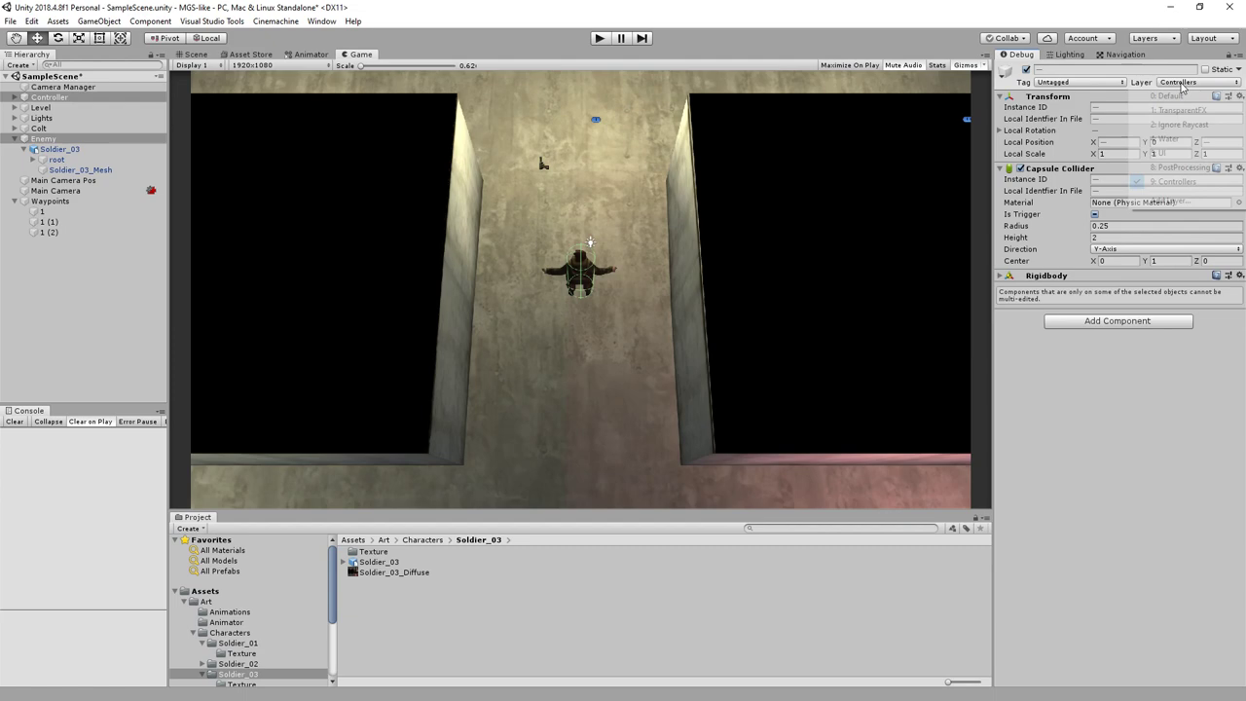
left_click(1168, 201)
Add 'ignoreForWall = ~(1 << 9);' in the Start method of InputHandler.cs.
key("alt+Tab")
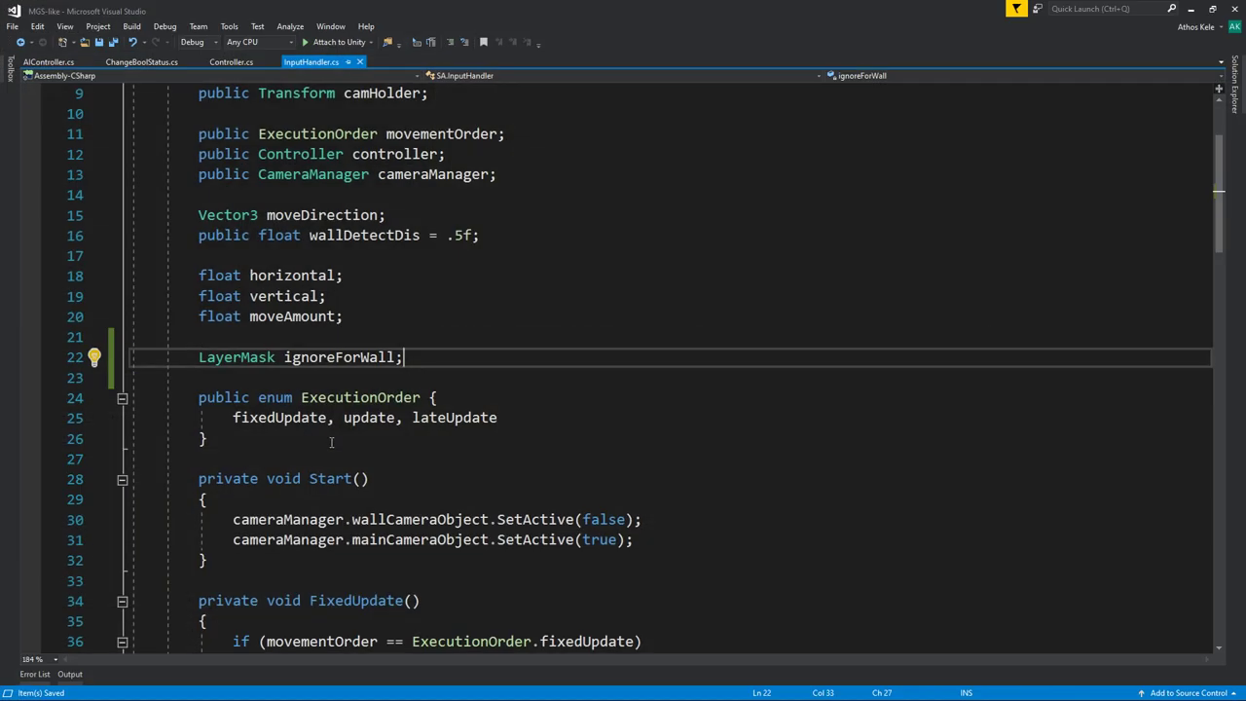
scroll(655, 326, "down", 5)
scroll(654, 327, "up", 2)
left_click(655, 327)
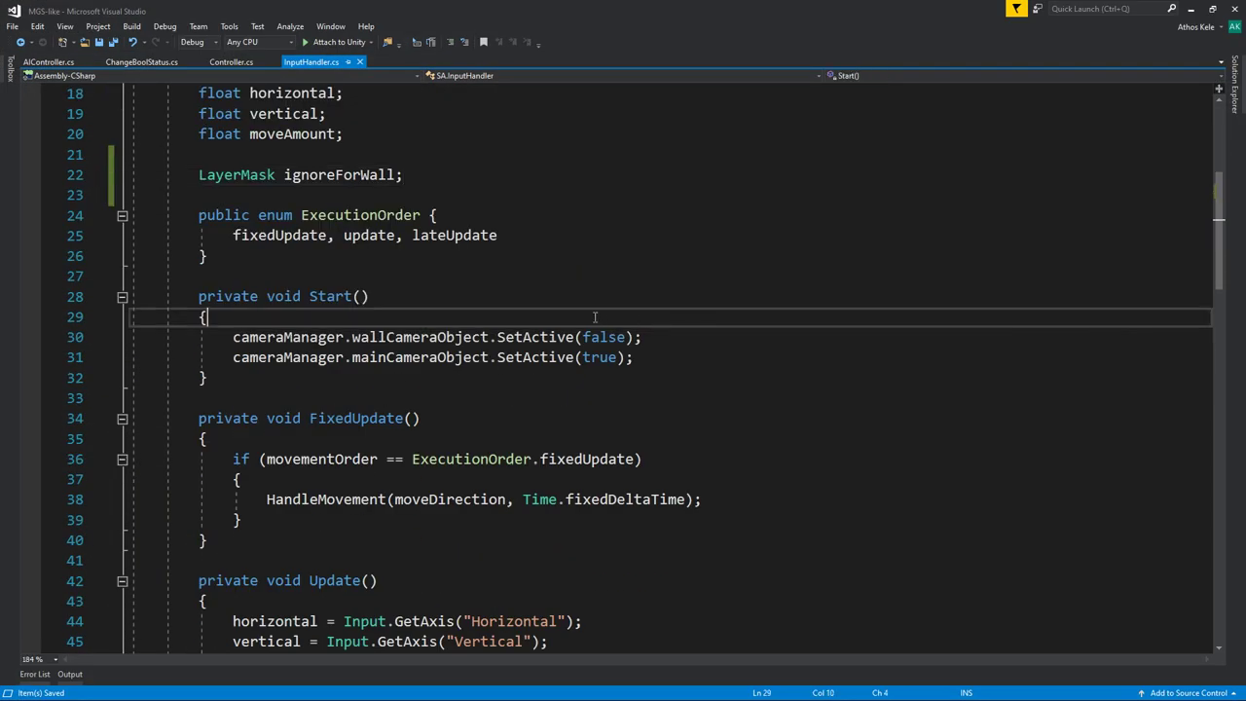
scroll(357, 251, "up", 1)
left_click(356, 237)
left_click(709, 421)
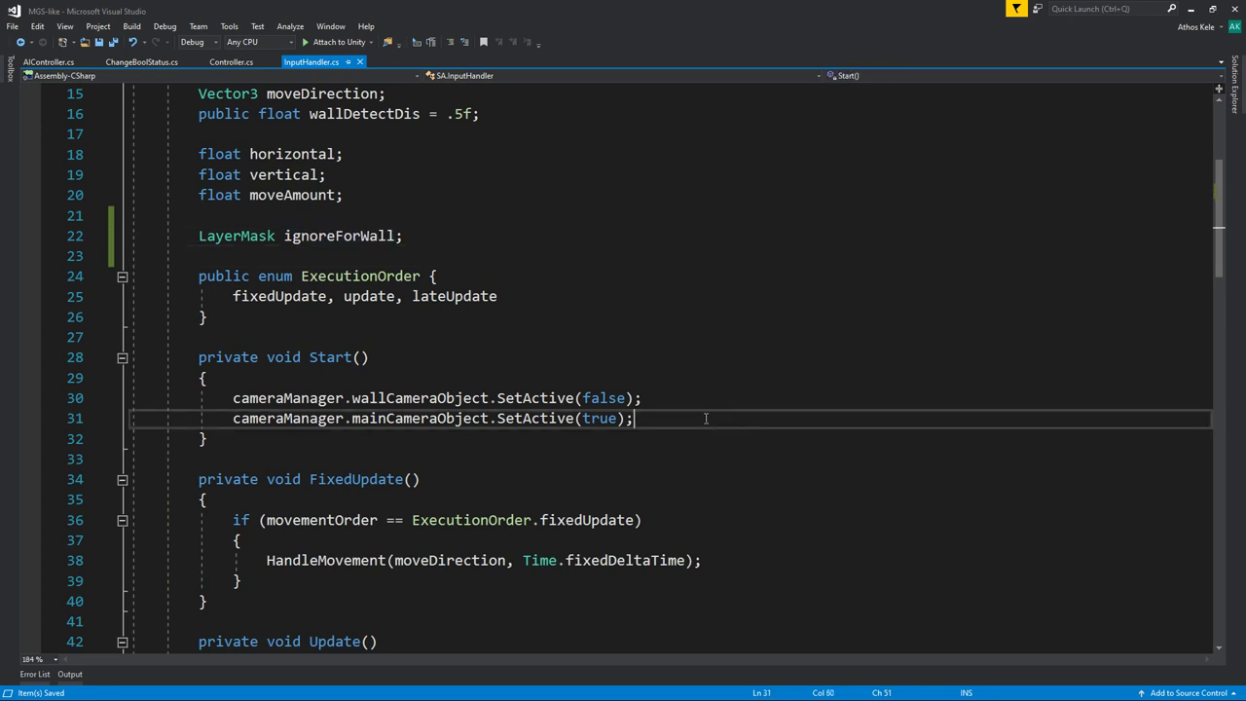
key("Return")
key("Return")
type("ignoreForWall = ~(1 << 9);")
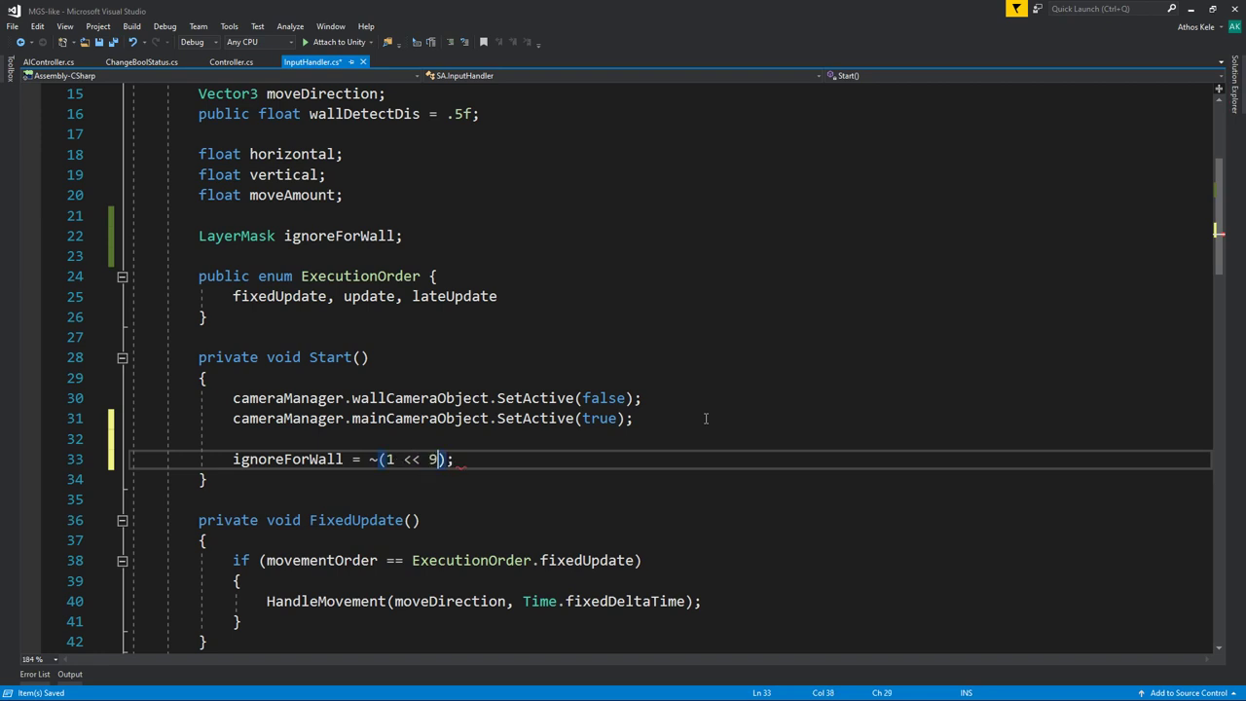
left_click(706, 419)
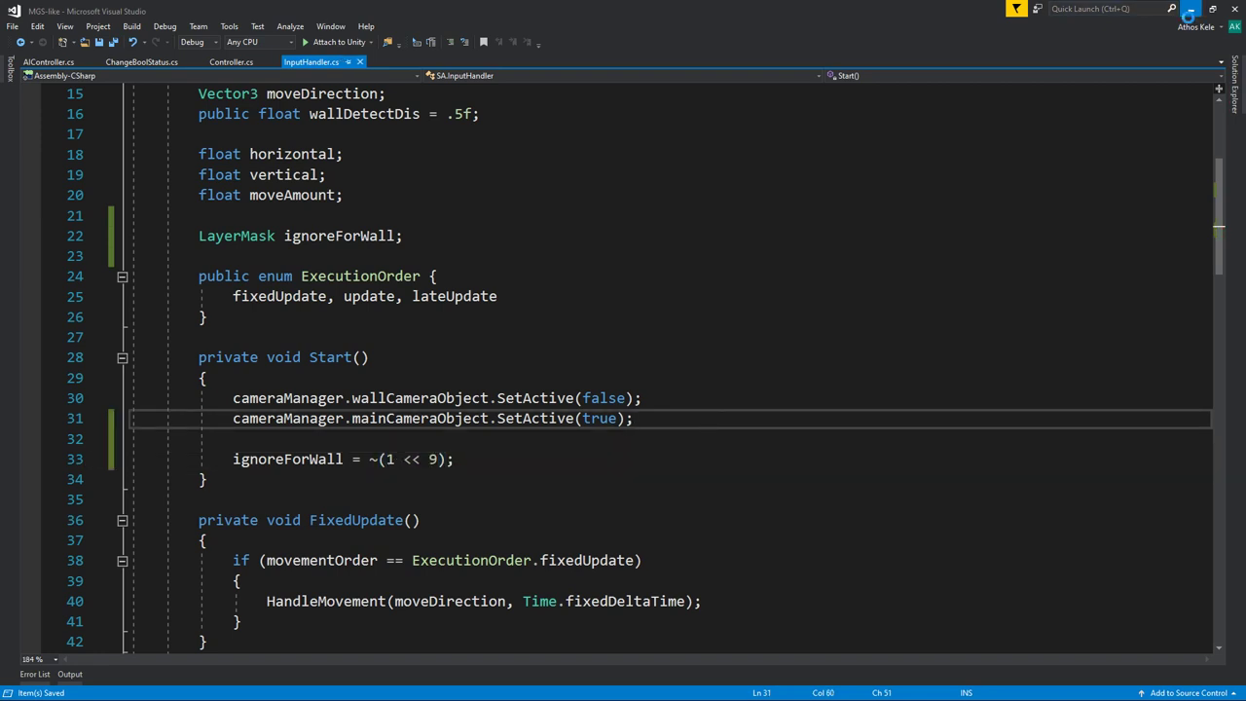
Double-check in Unity that Controllers is layer 9.
left_click(1190, 12)
left_click(1185, 84)
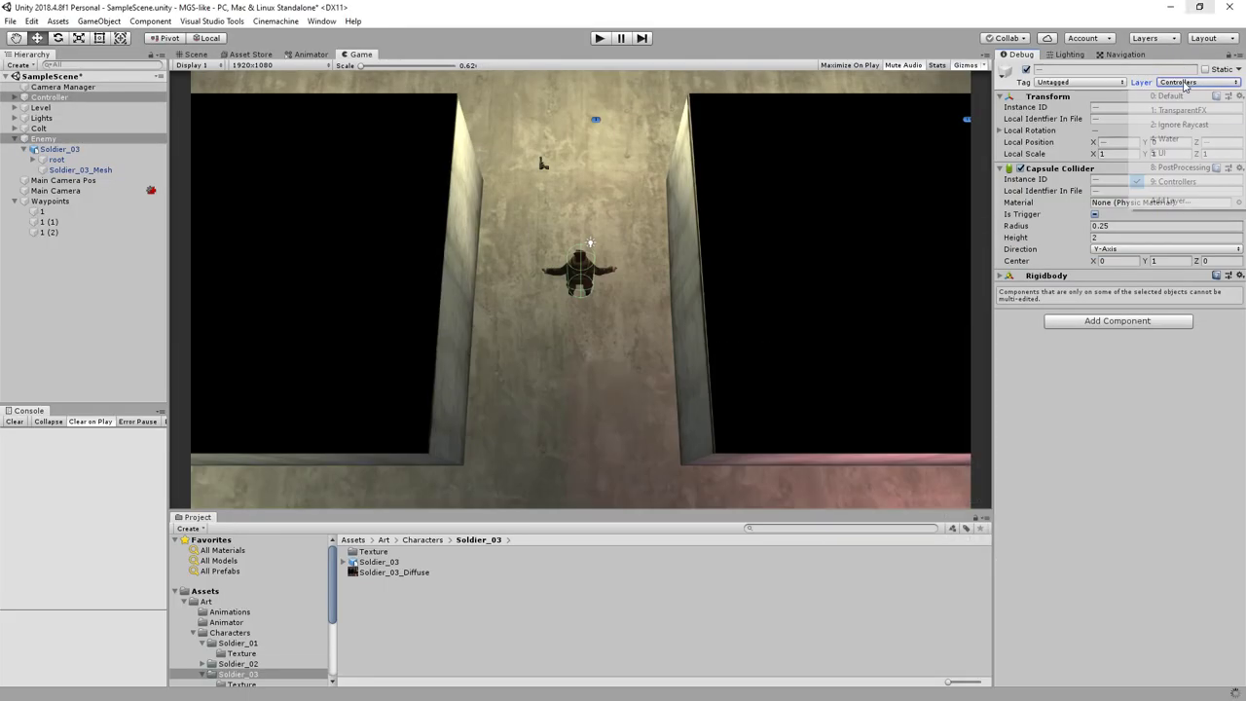
left_click(1139, 578)
Pass ignoreForWall as the layer mask of the Physics.SphereCast wall check and save.
key("alt+Tab")
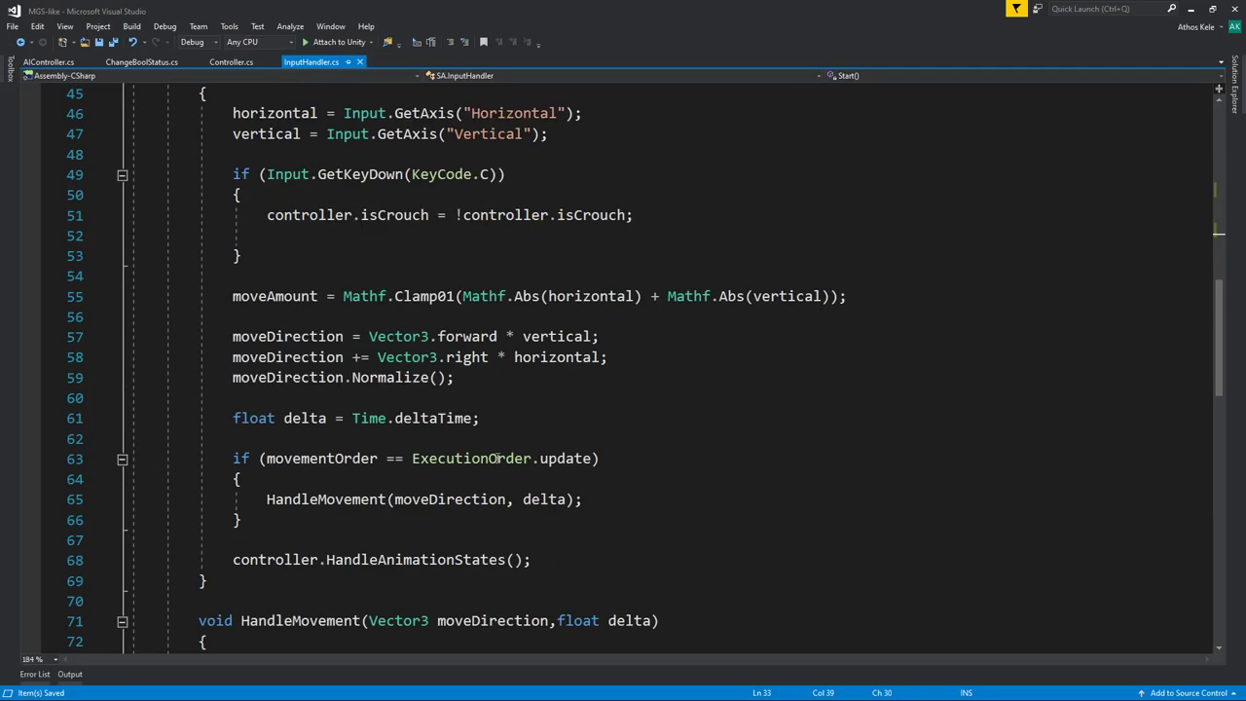
scroll(948, 334, "down", 6)
scroll(947, 334, "down", 1)
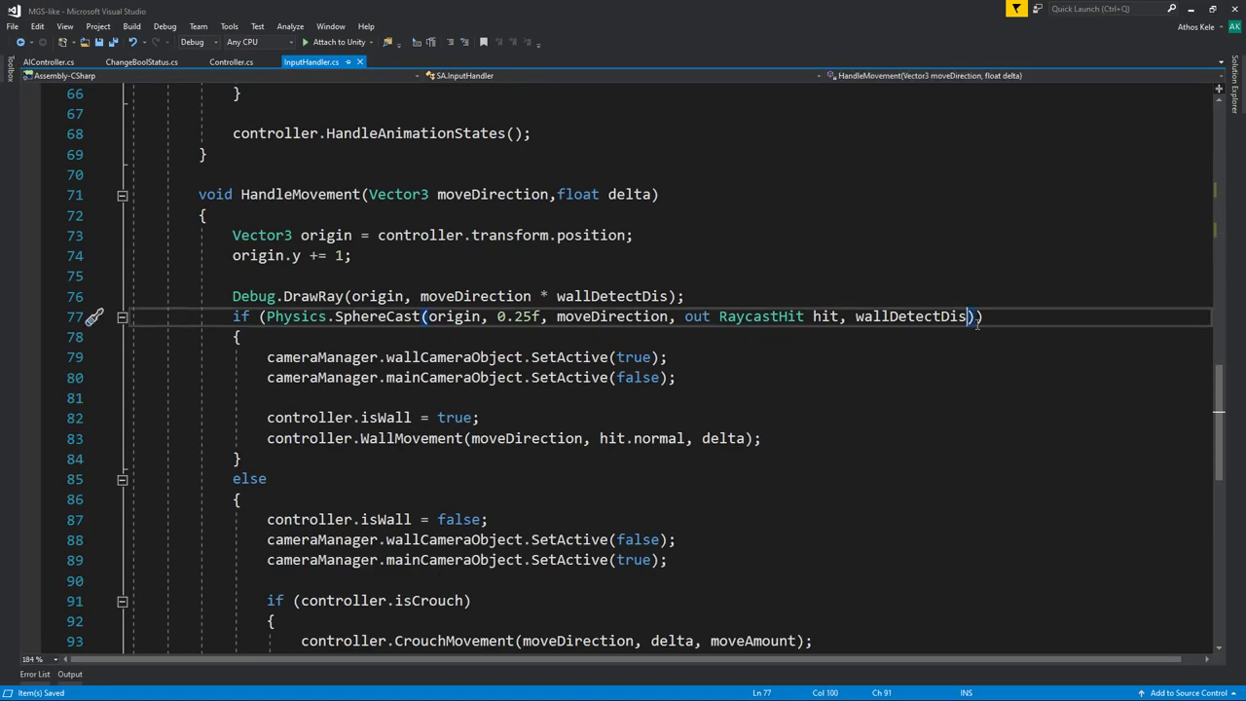
type(".")
key("BackSpace")
type(",i")
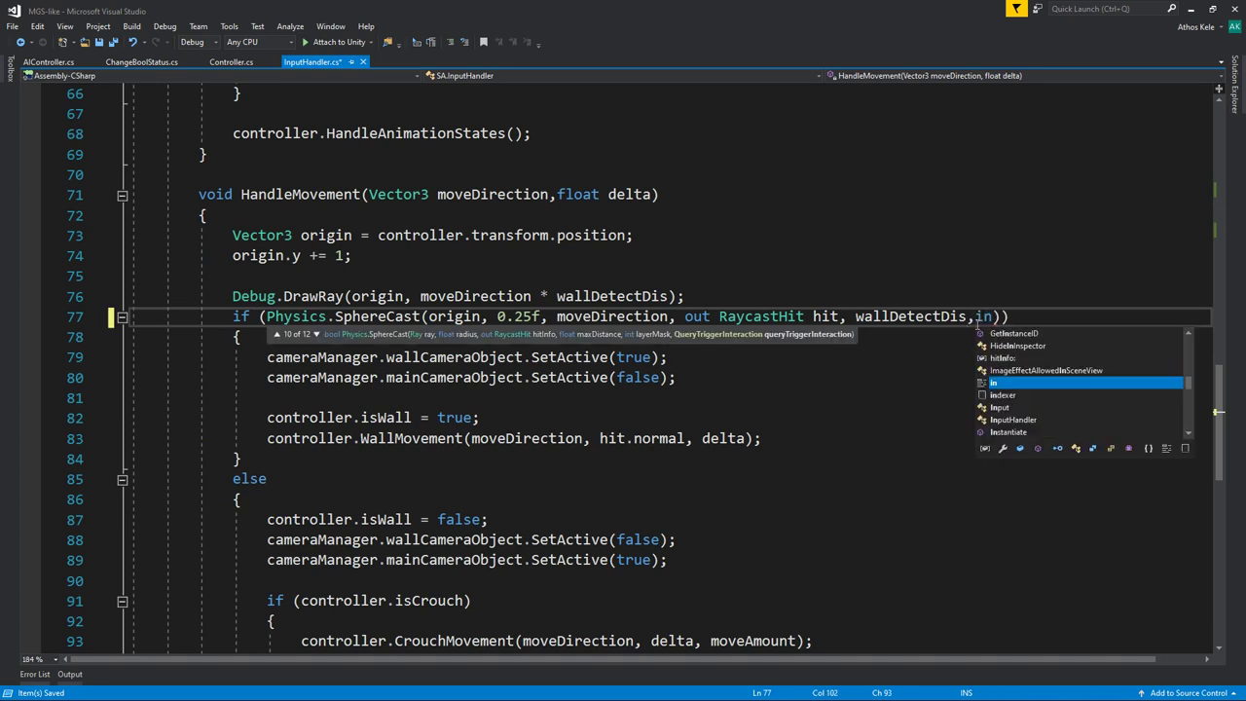
type("gn")
key("Tab")
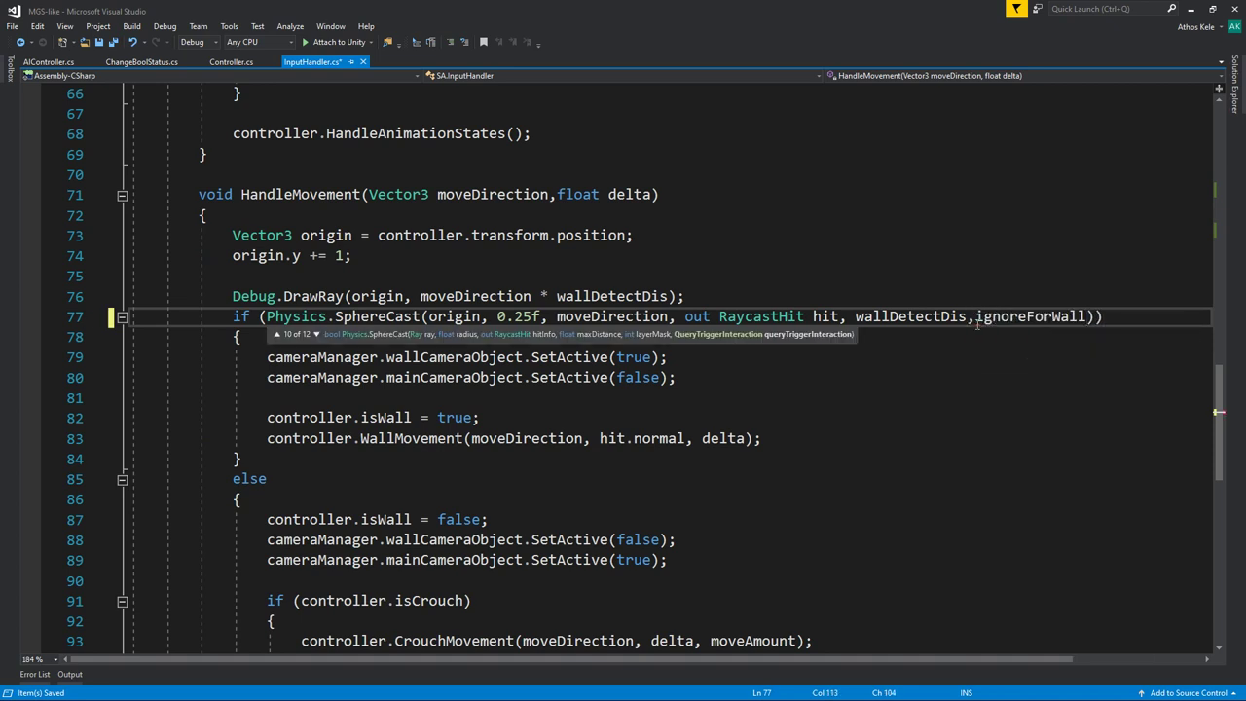
key("Down")
key("ctrl+s")
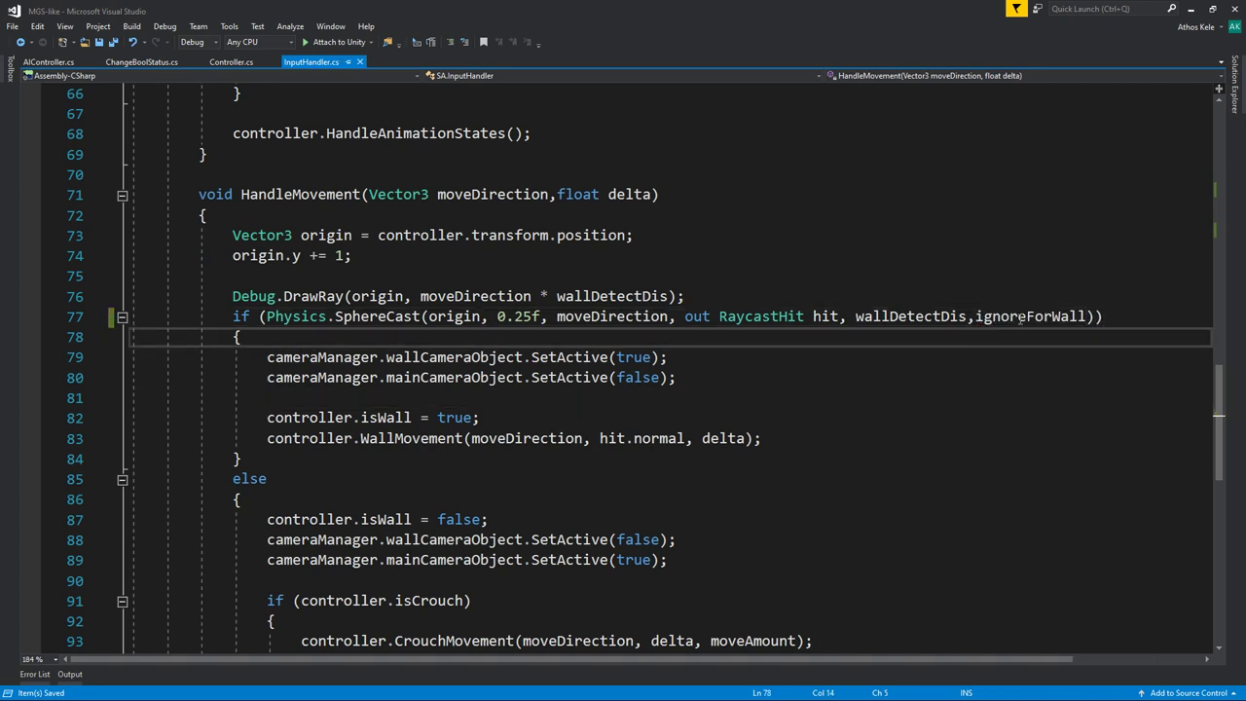
Select the ignoreForWall argument in the SphereCast call and review the surrounding code.
double_click(1021, 316)
key("ctrl+c")
scroll(503, 342, "up", 3)
scroll(487, 326, "down", 4)
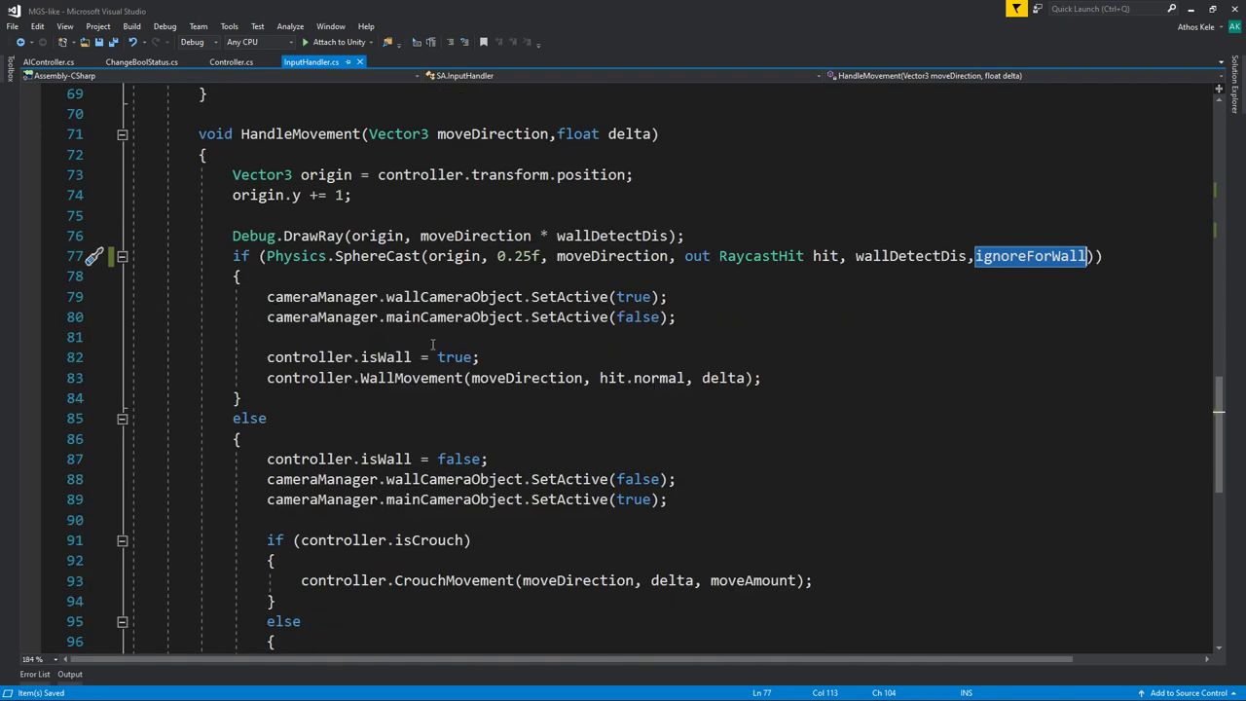
scroll(477, 316, "down", 5)
scroll(463, 305, "up", 4)
Add a 'LayerMask layerMask' parameter to WallMovement through Peek Definition.
right_click(403, 317)
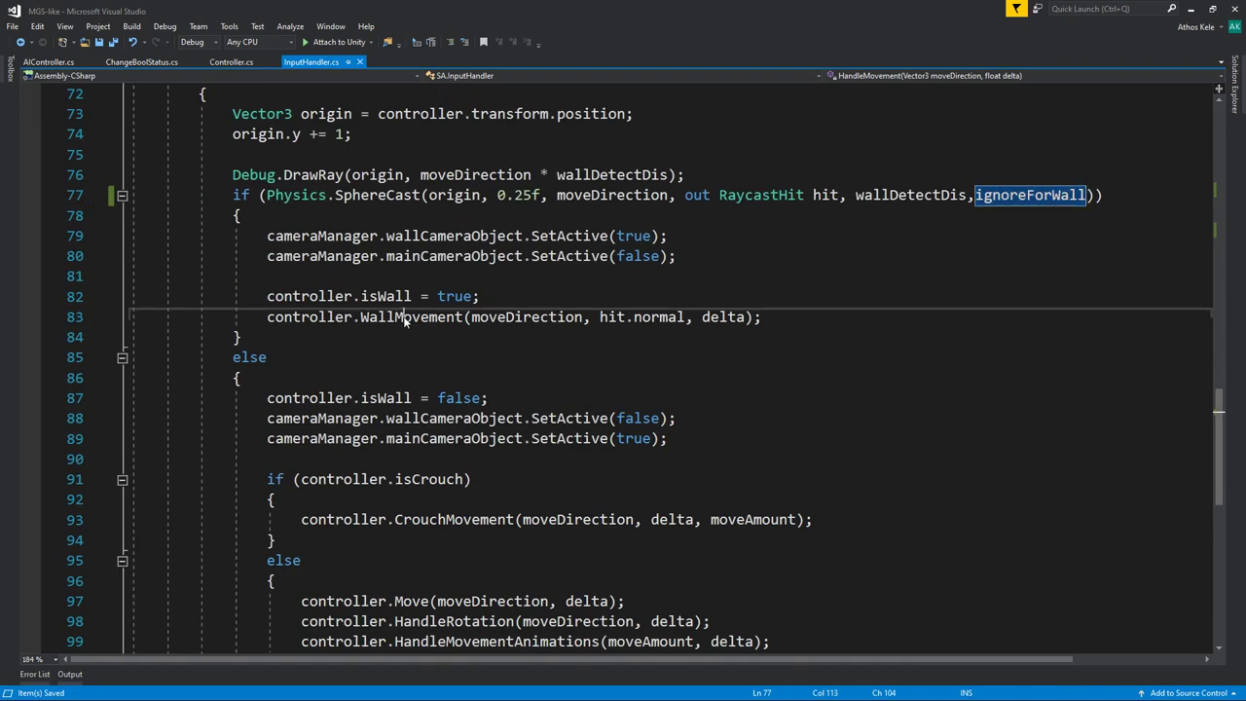
key("Escape")
key("End")
right_click(401, 324)
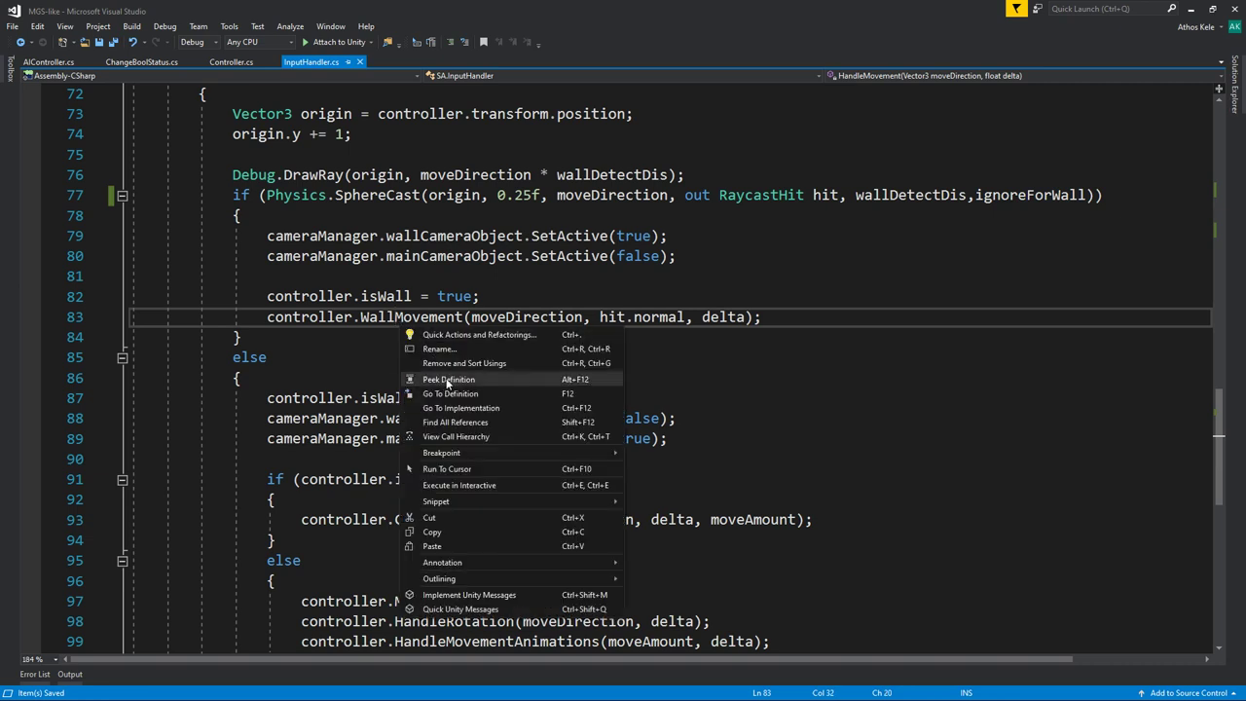
left_click(438, 378)
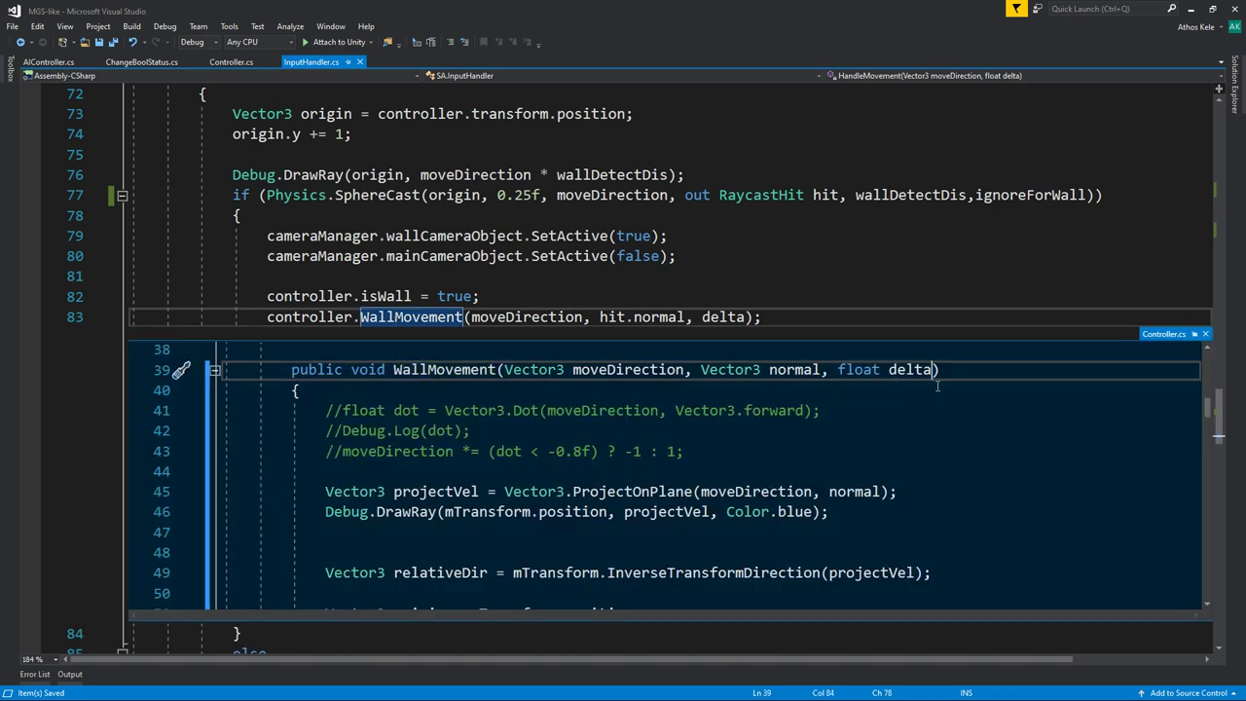
type(",lay")
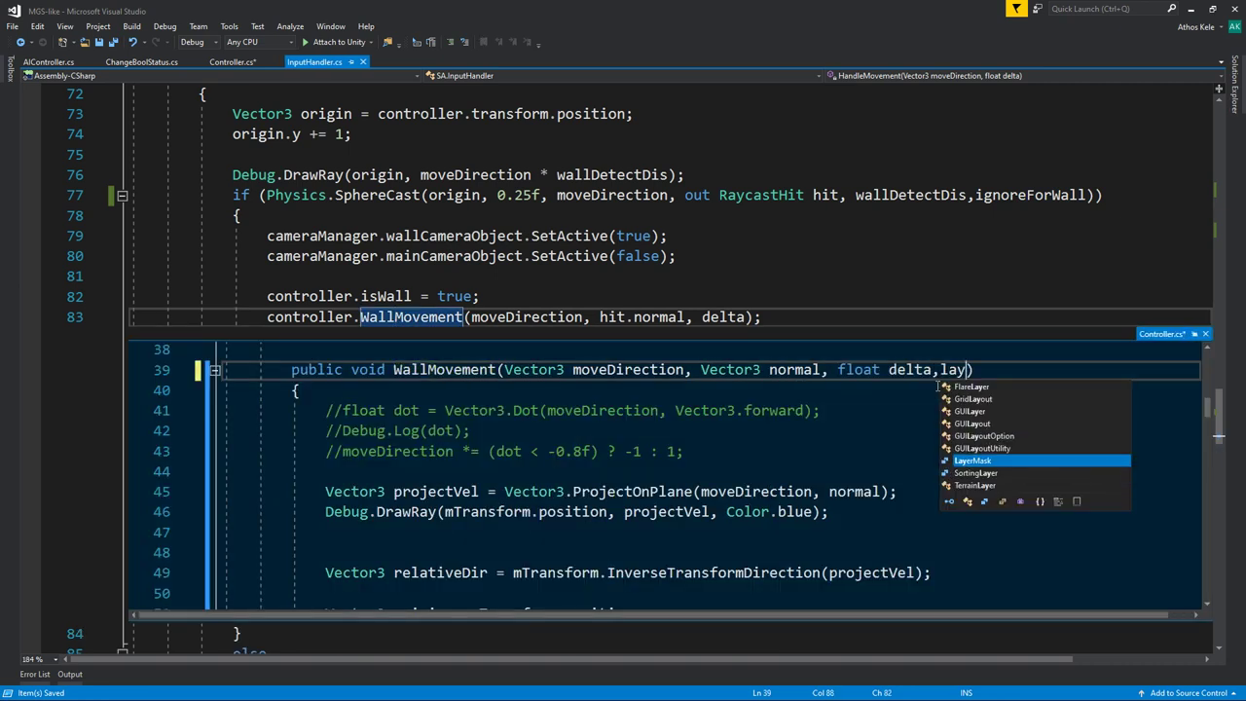
key("Tab")
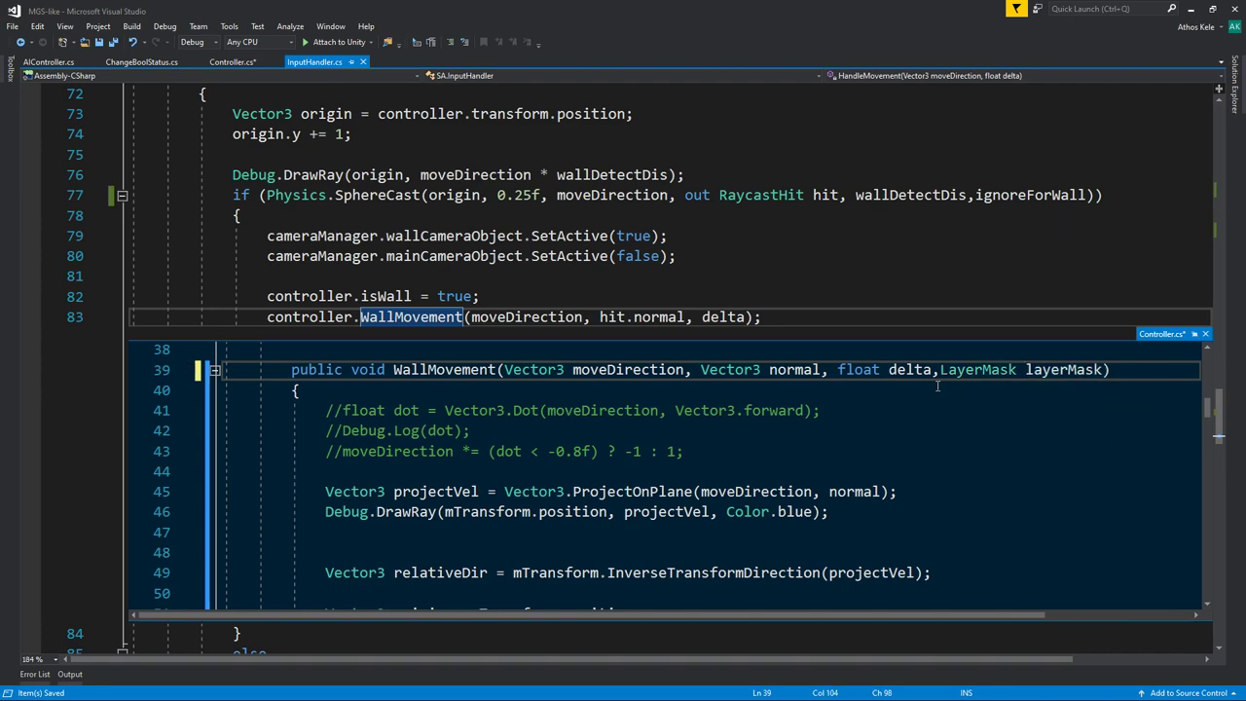
Append layerMask as the mask argument of WallMovement's Physics.Raycast.
scroll(906, 458, "down", 1)
scroll(867, 479, "down", 1)
scroll(837, 477, "down", 1)
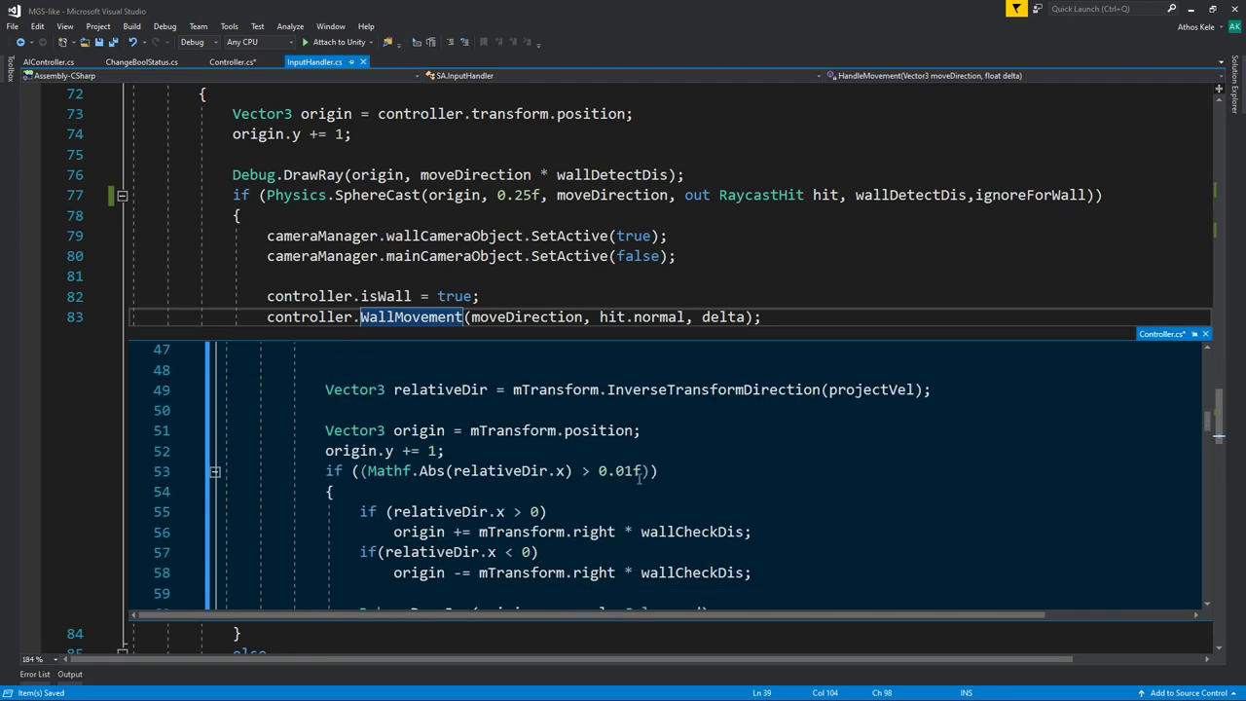
scroll(682, 475, "down", 1)
scroll(681, 475, "down", 3)
left_click(854, 393)
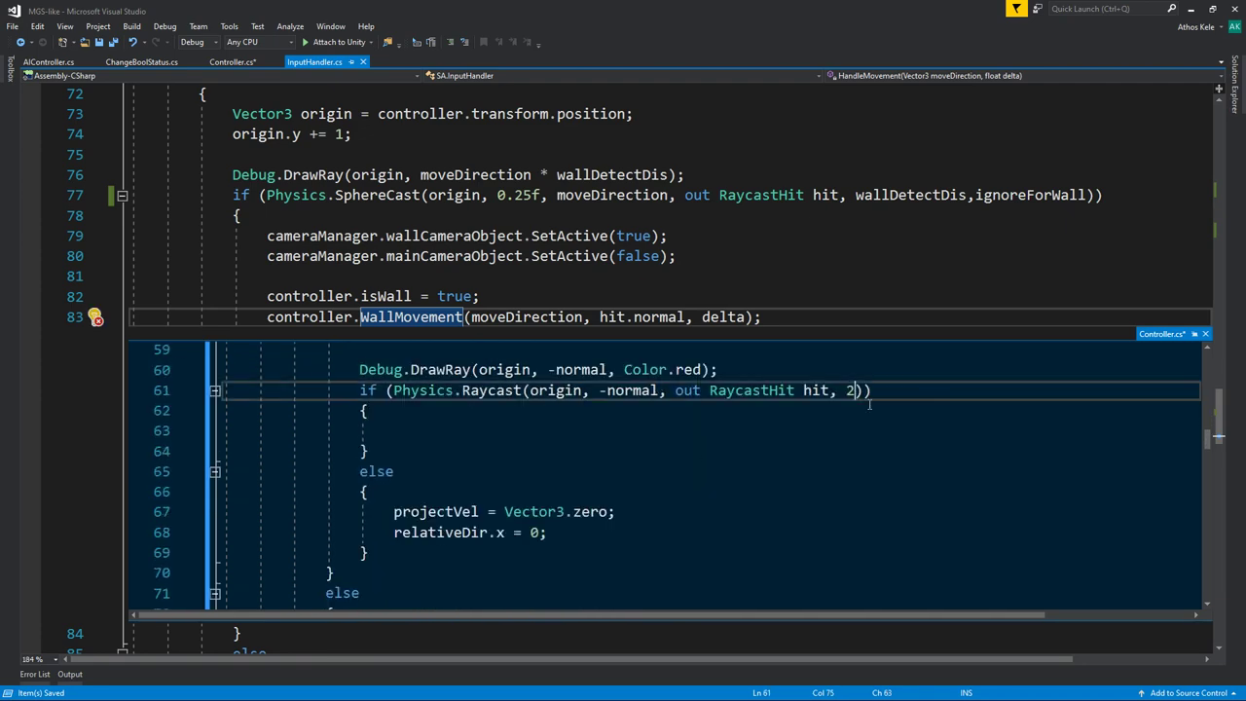
type(", ")
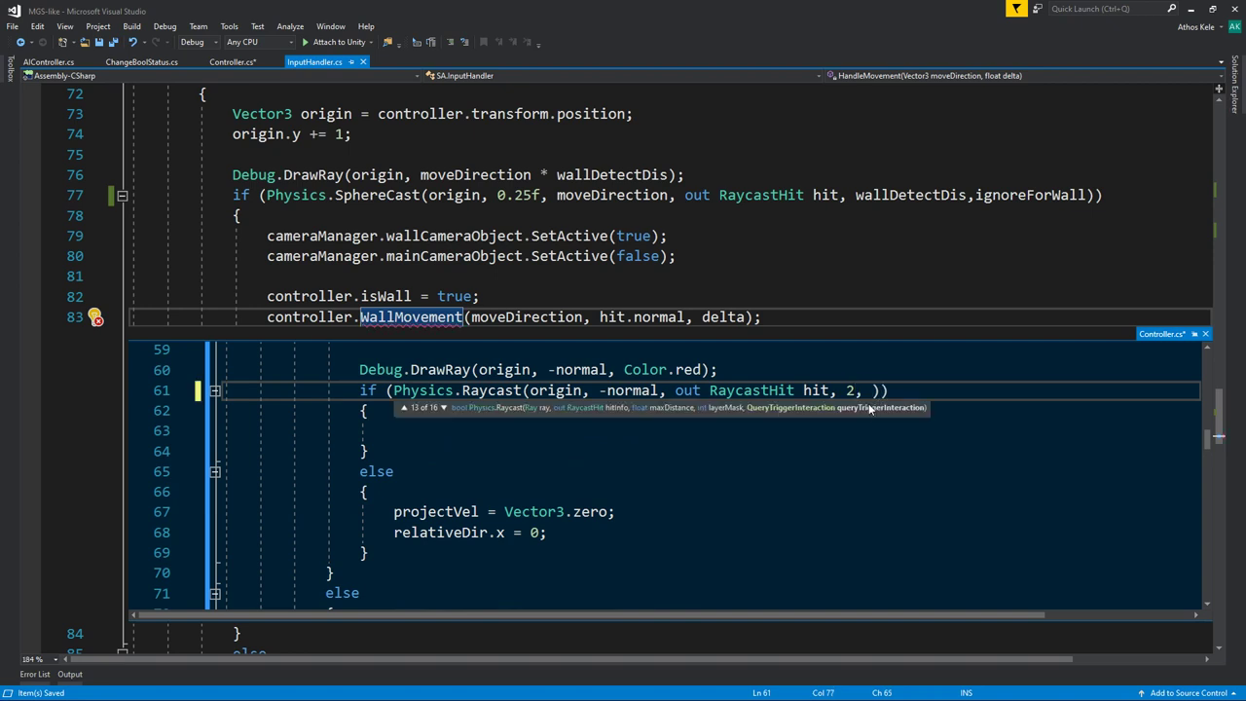
type("la")
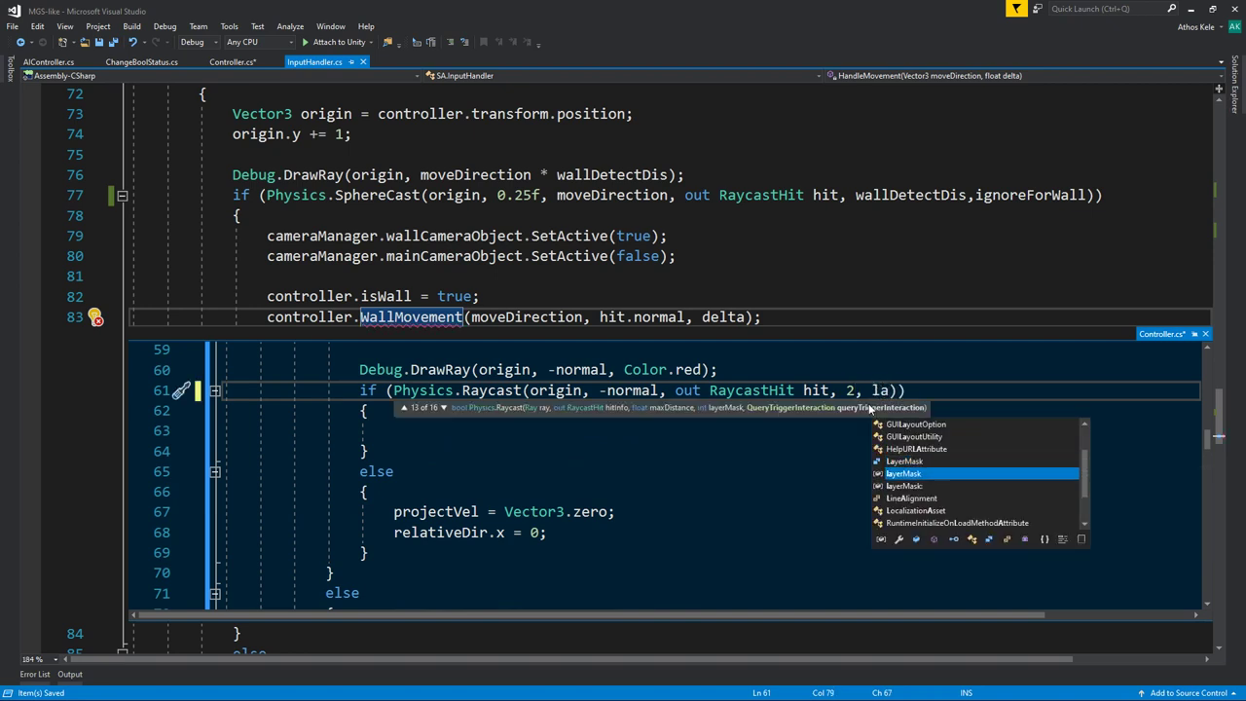
key("Tab")
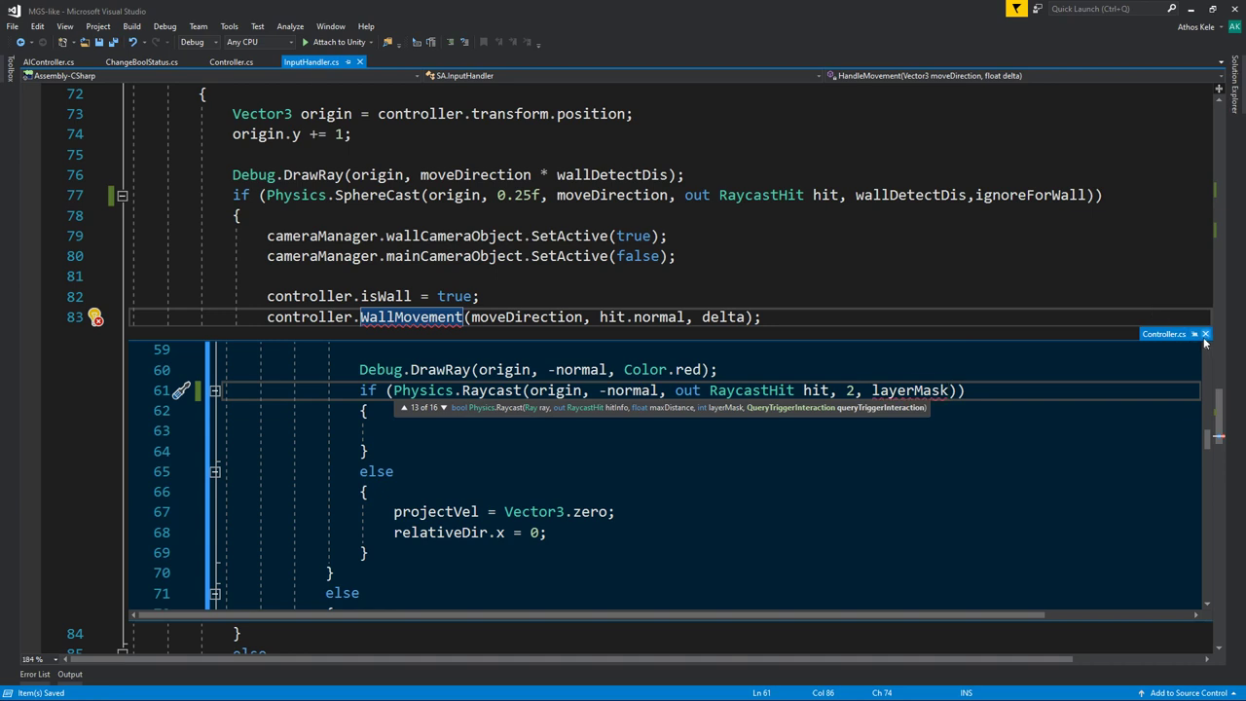
Pass ignoreForWall as the new argument in the WallMovement call.
left_click(1205, 334)
left_click(1027, 196)
left_click(752, 317)
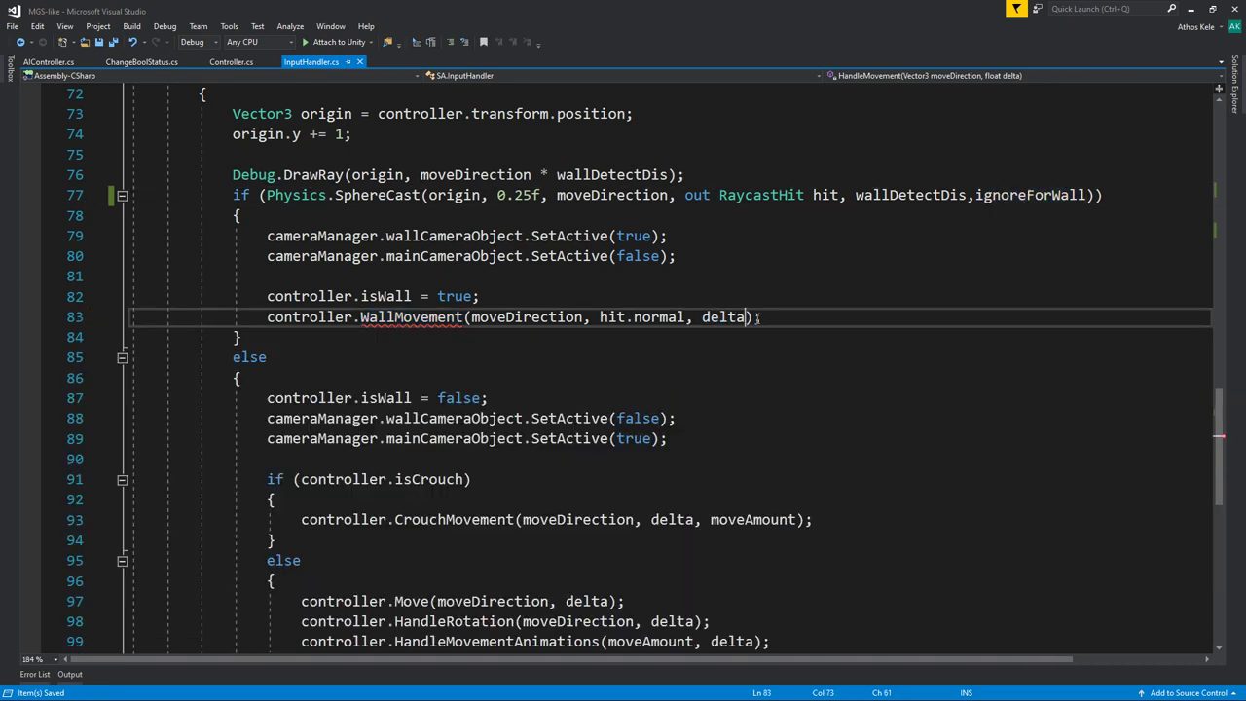
type(",")
key("ctrl+v")
left_click(893, 303)
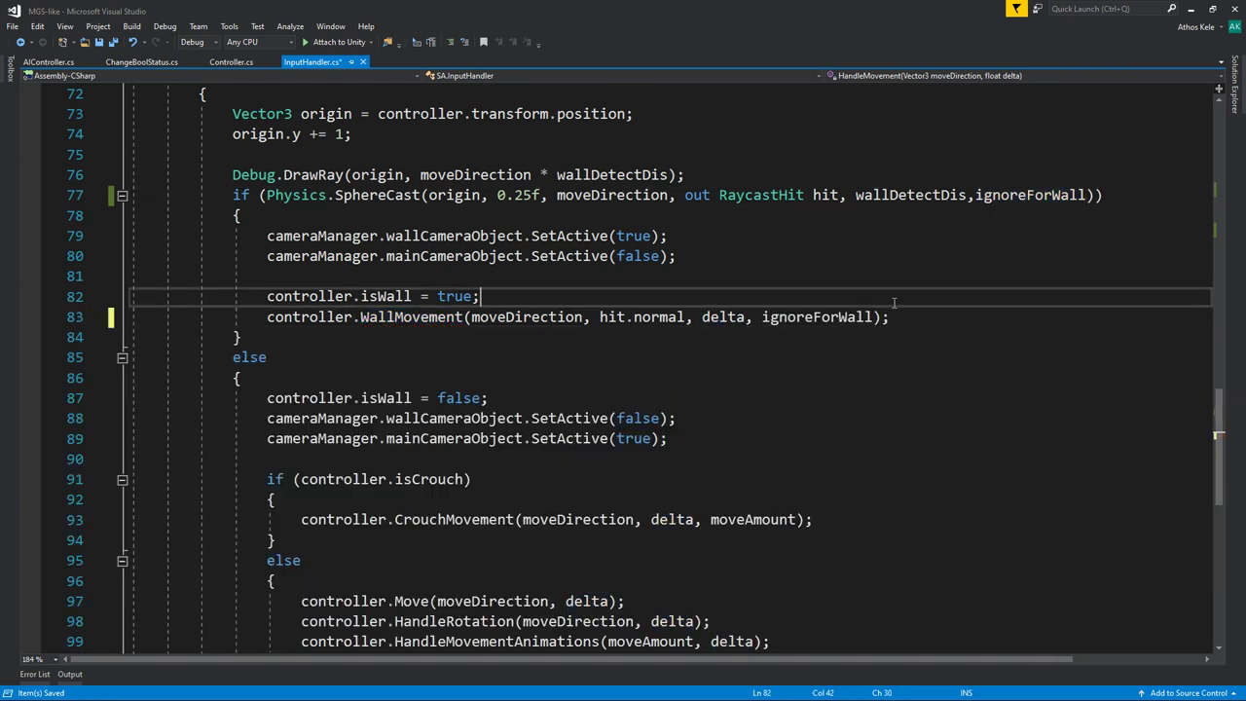
left_click(940, 364)
left_click(1190, 9)
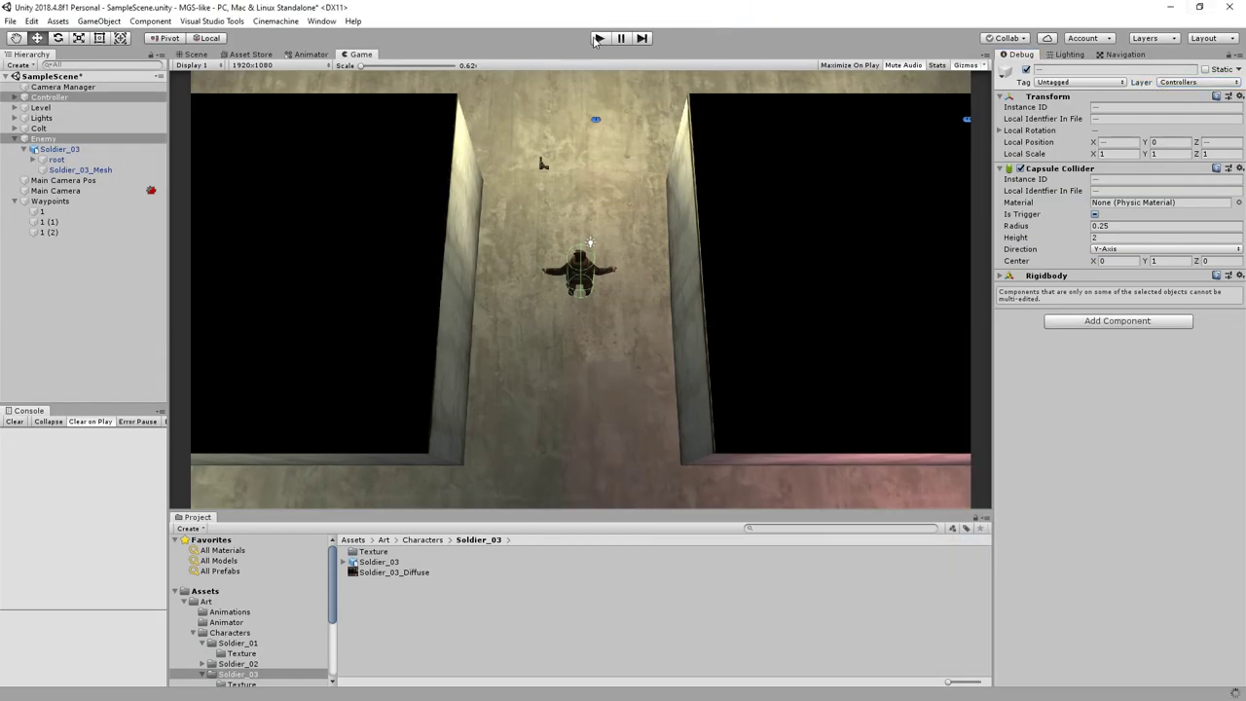
Press Play to run the corridor scene and check the enemy is no longer a wall.
left_click(596, 39)
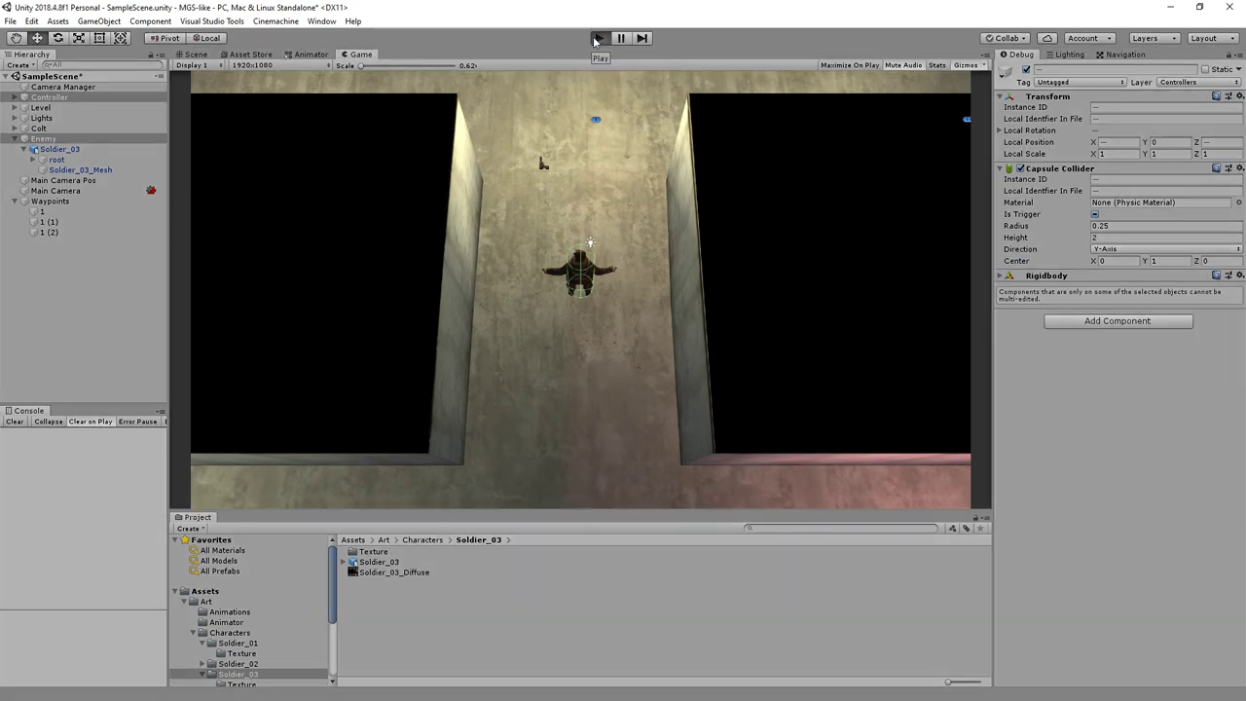